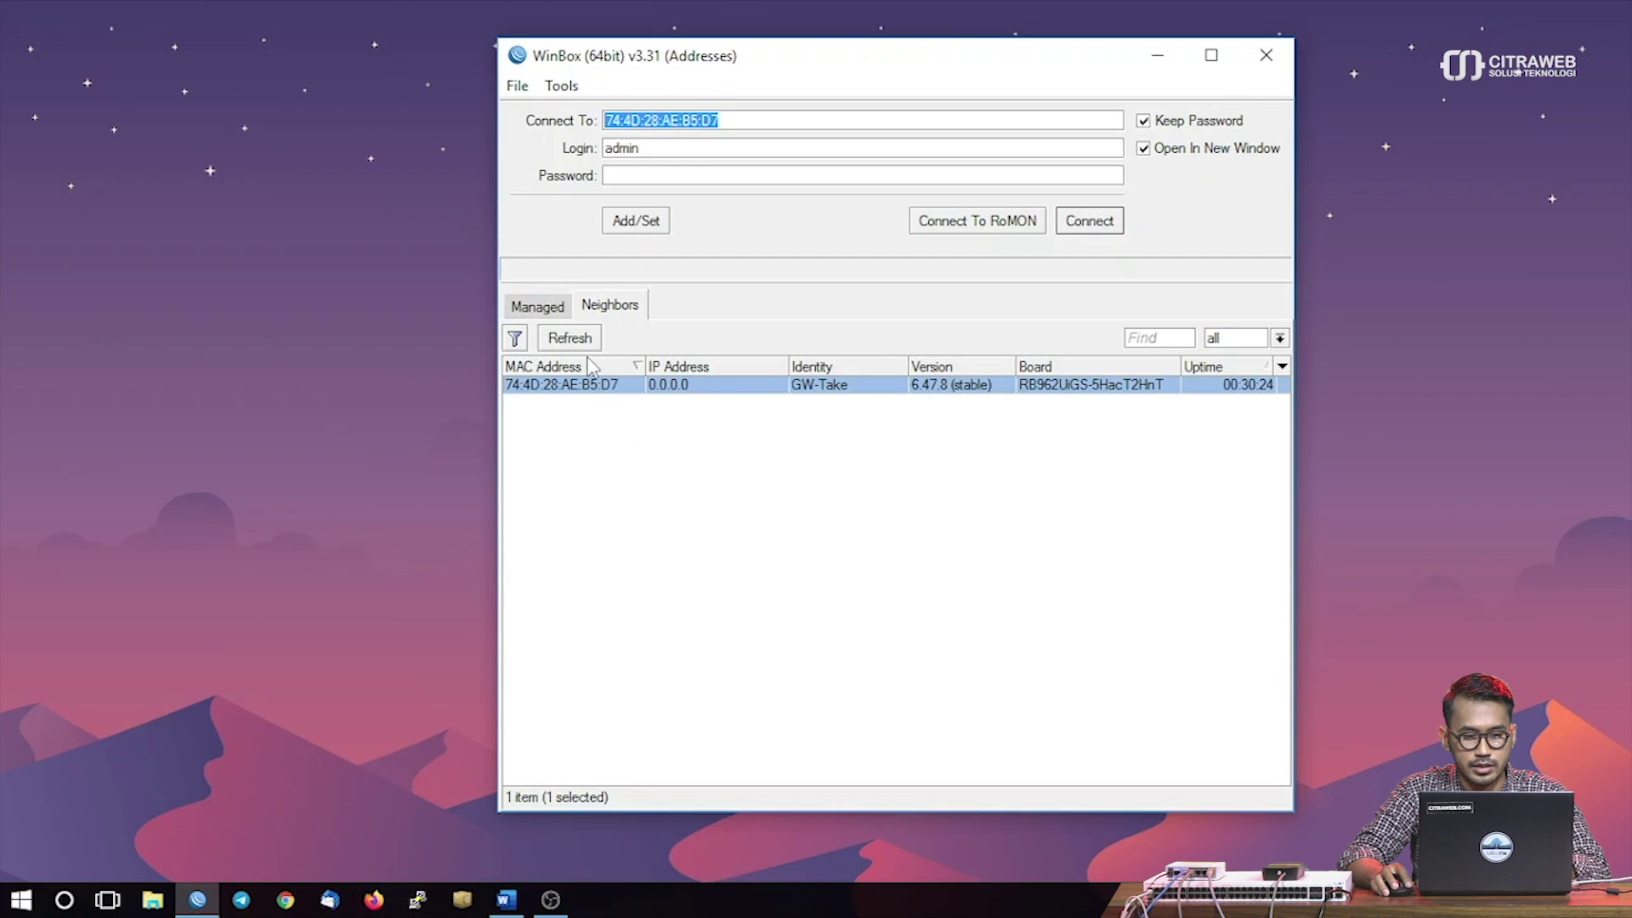
Keep admin as the login for GW-Take and move to the Login field
key("Tab")
Connect to the GW-Take router and maximize its session window
left_click(1074, 223)
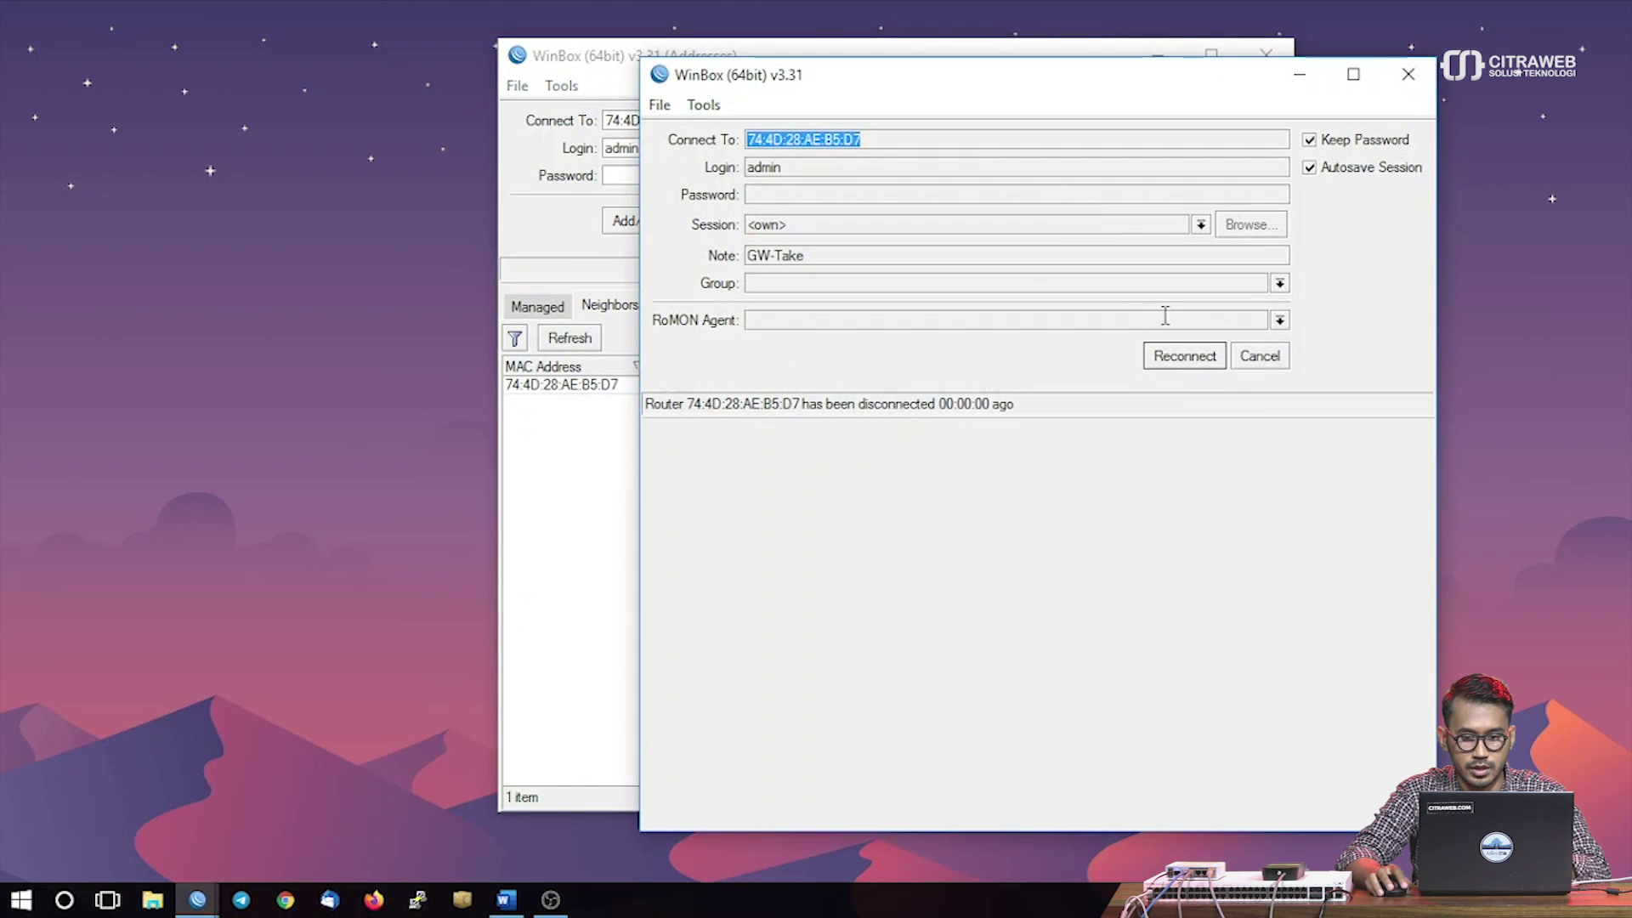
left_click(1181, 357)
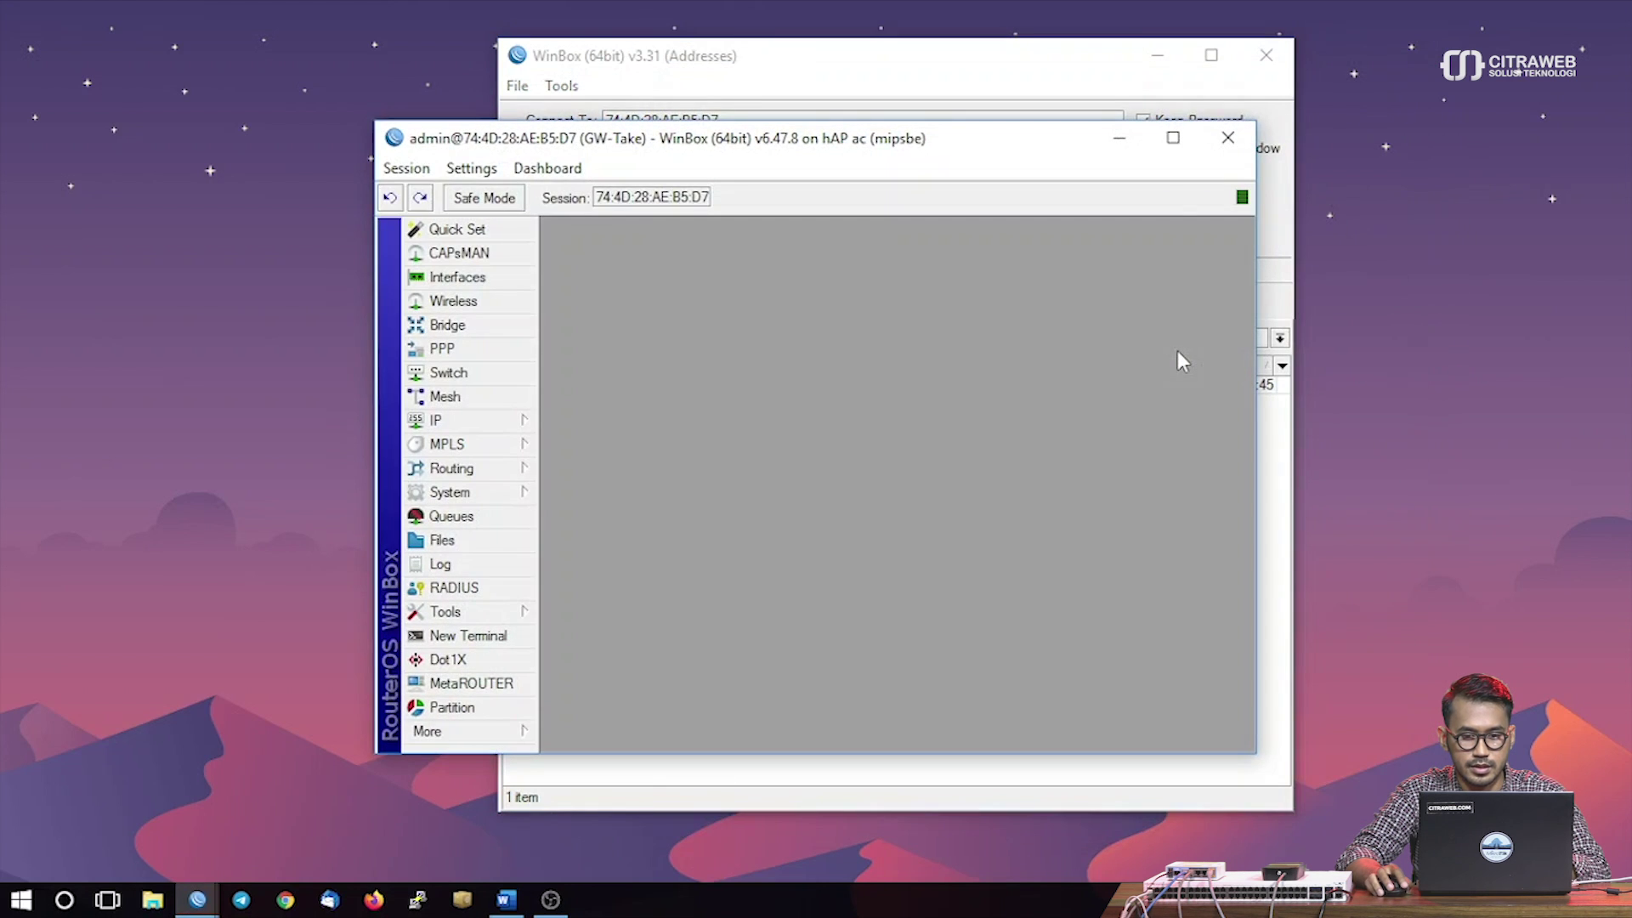
left_click(1172, 138)
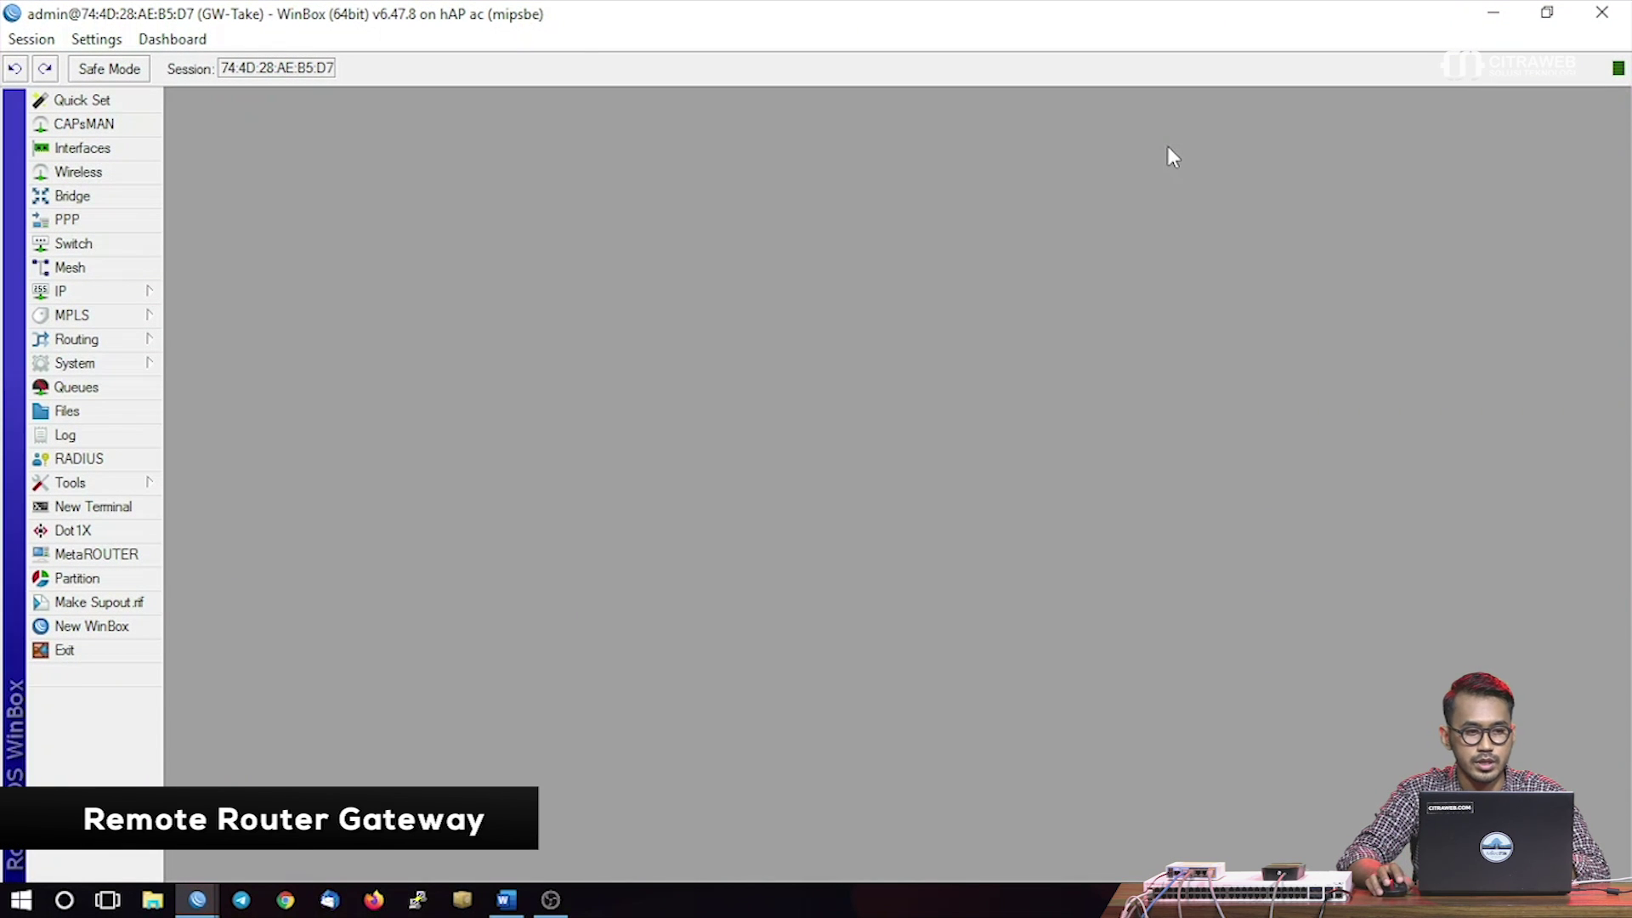
Review the Interface List, checking the ether1 and ether2 ports
left_click(82, 147)
left_click(258, 254)
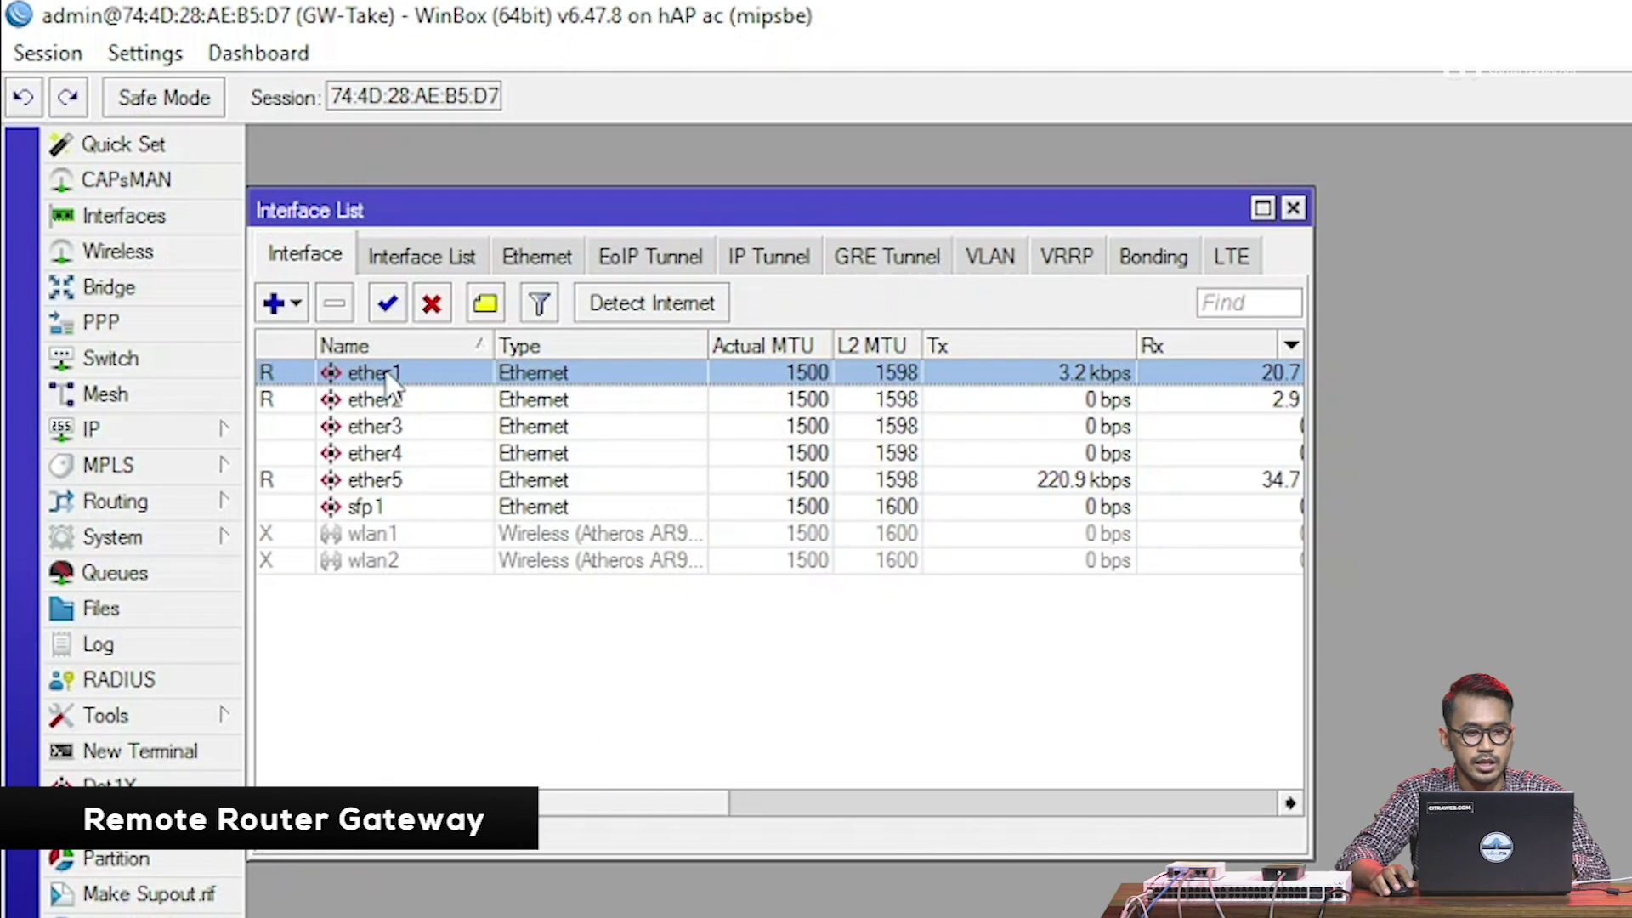
left_click(374, 401)
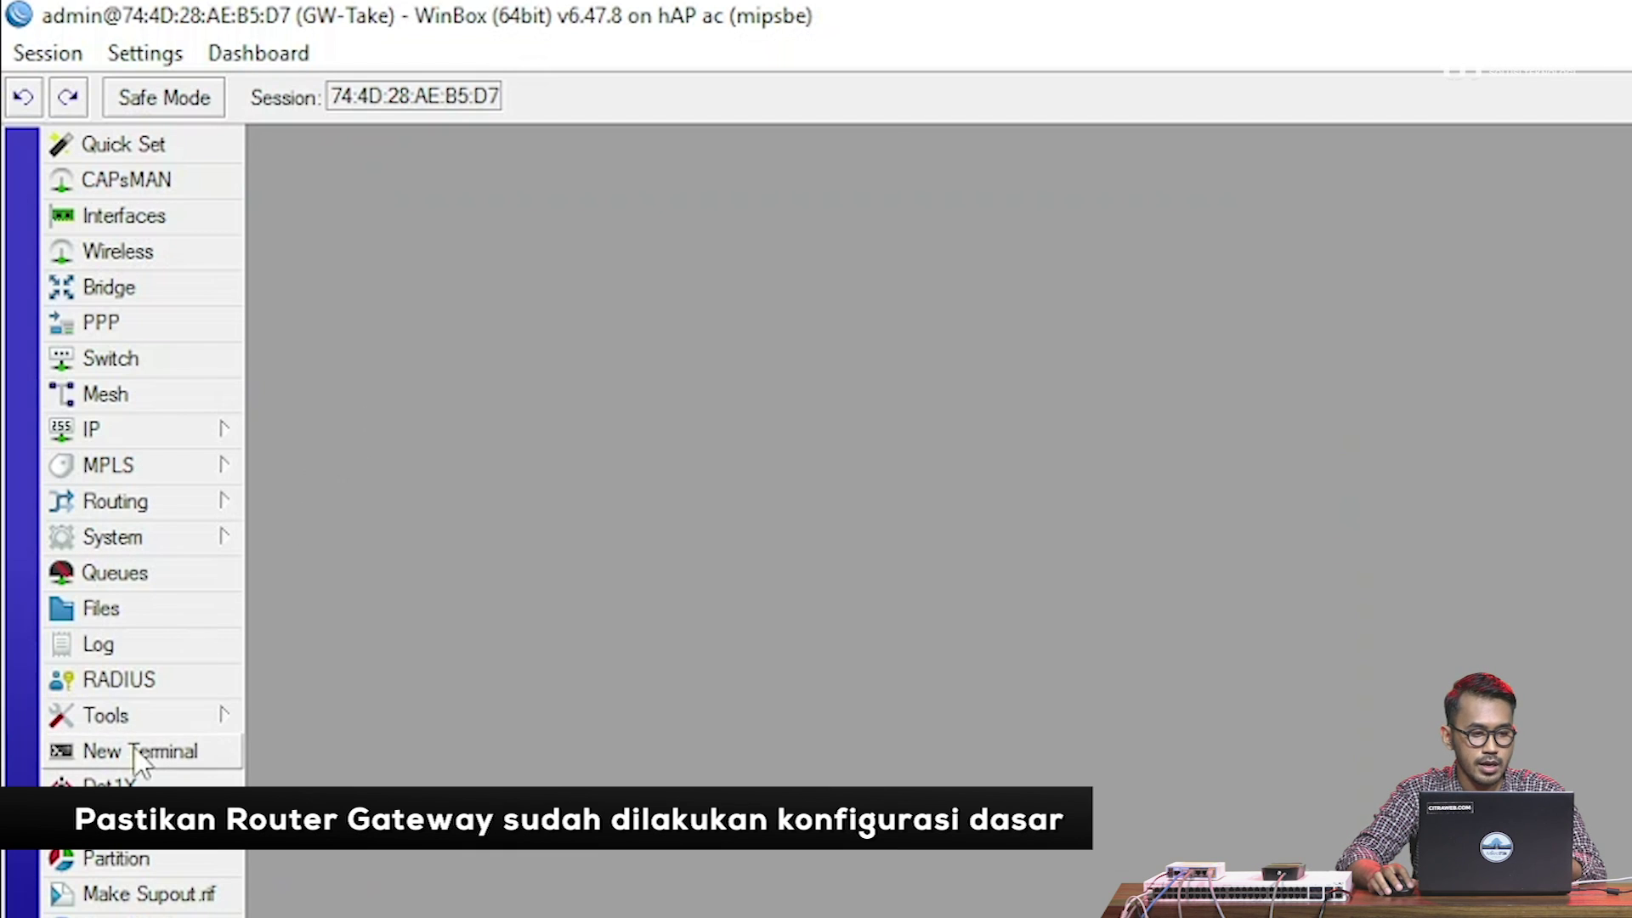
left_click(138, 753)
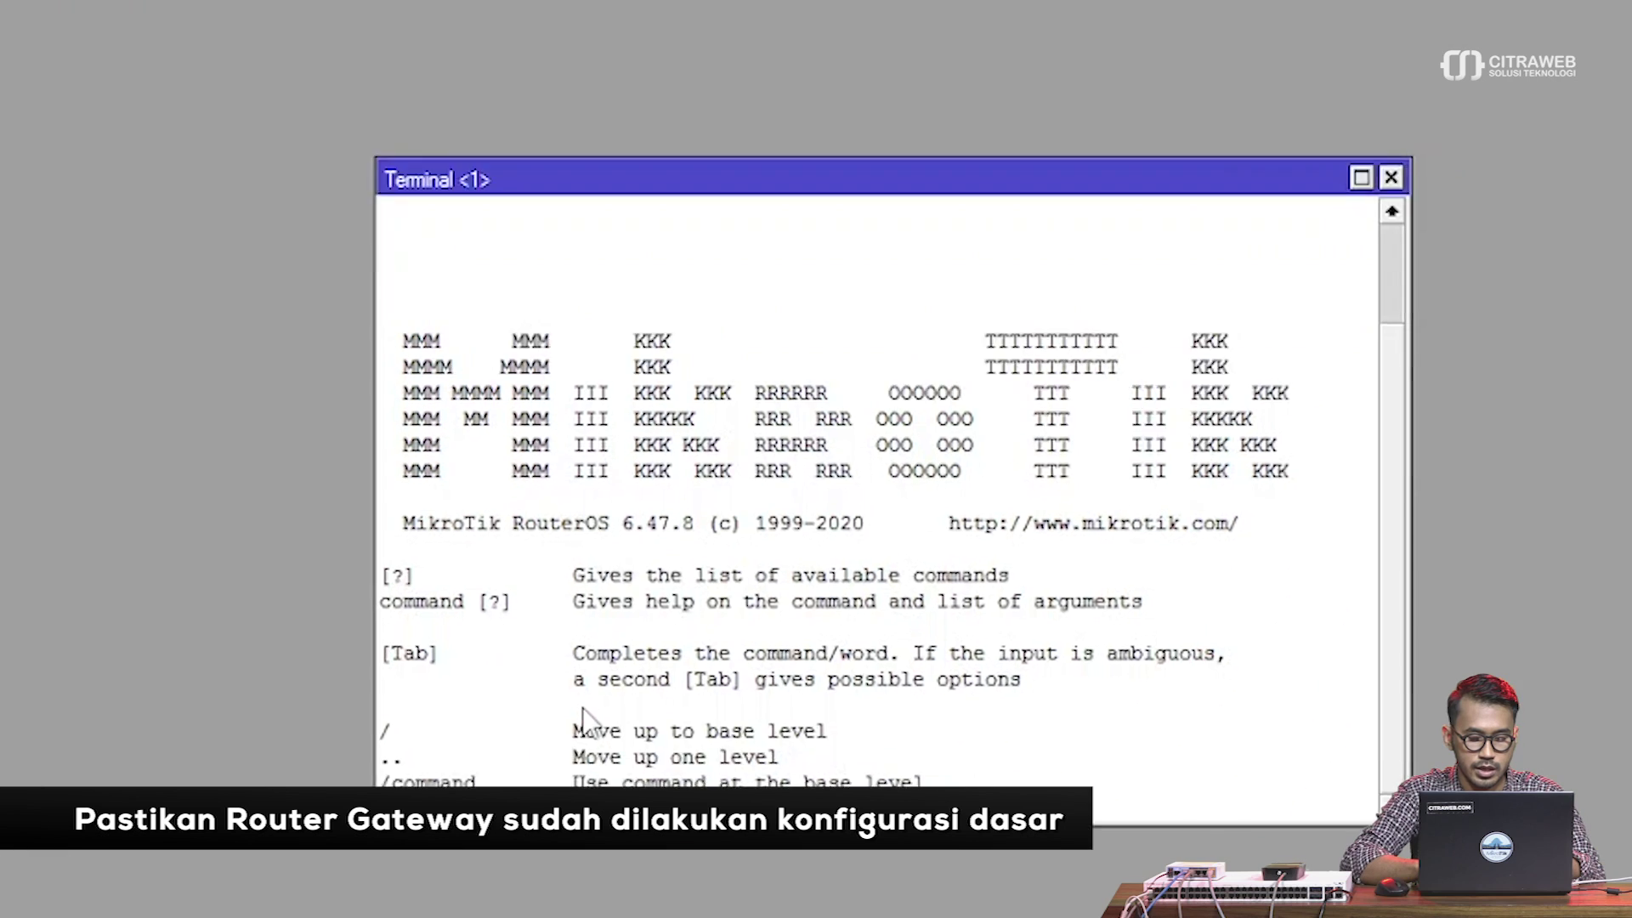
type("ping google.com")
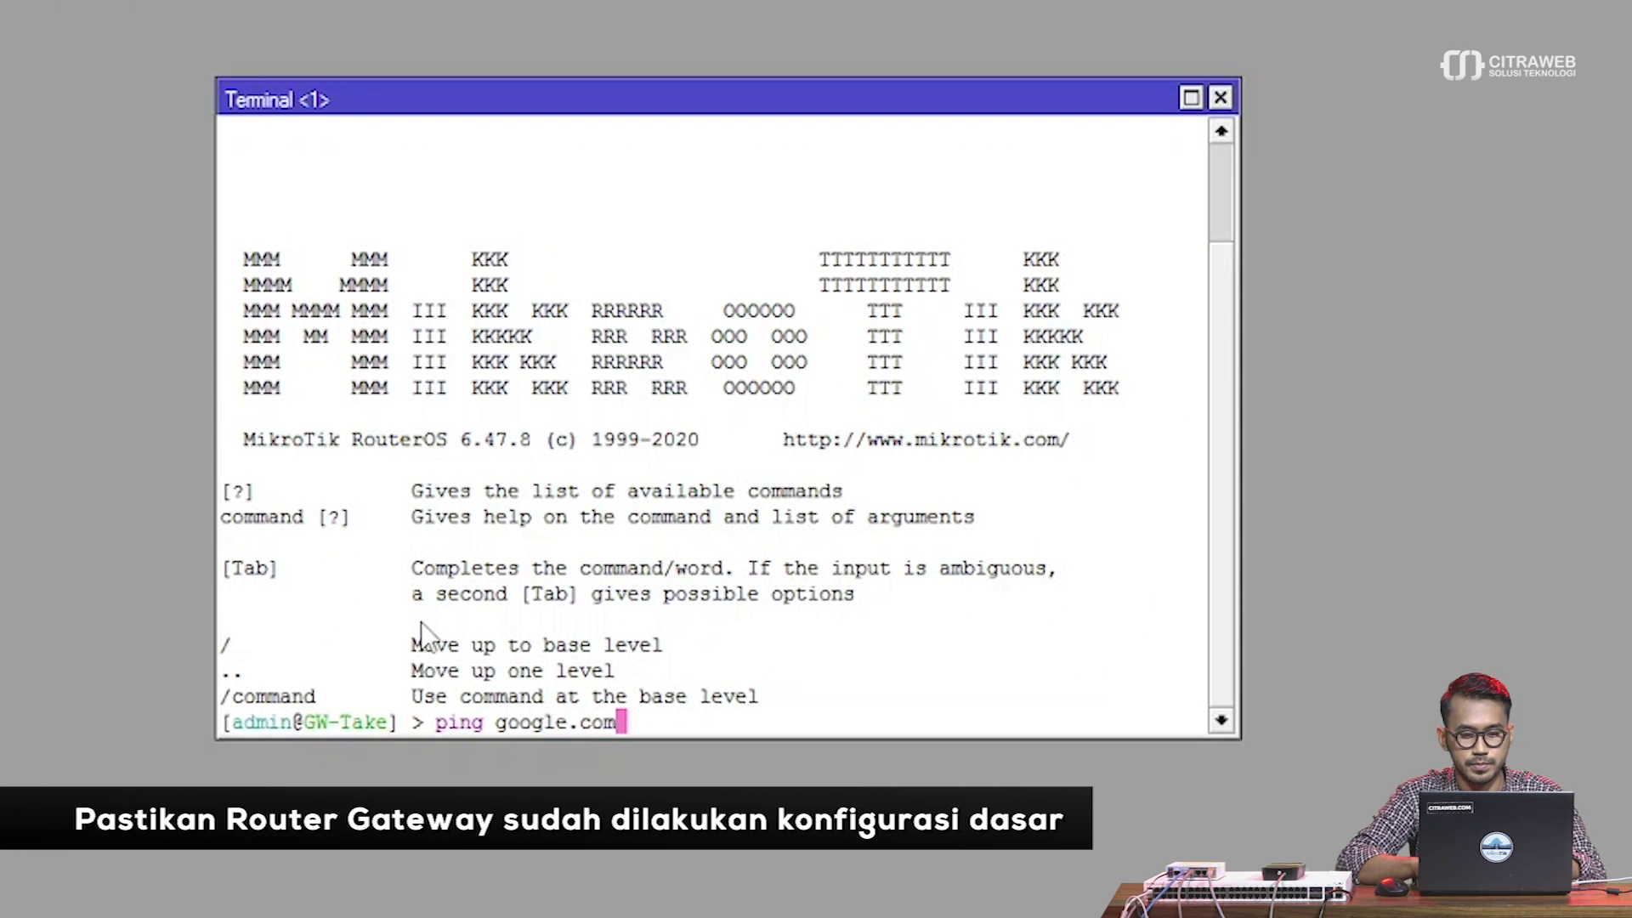
key("Return")
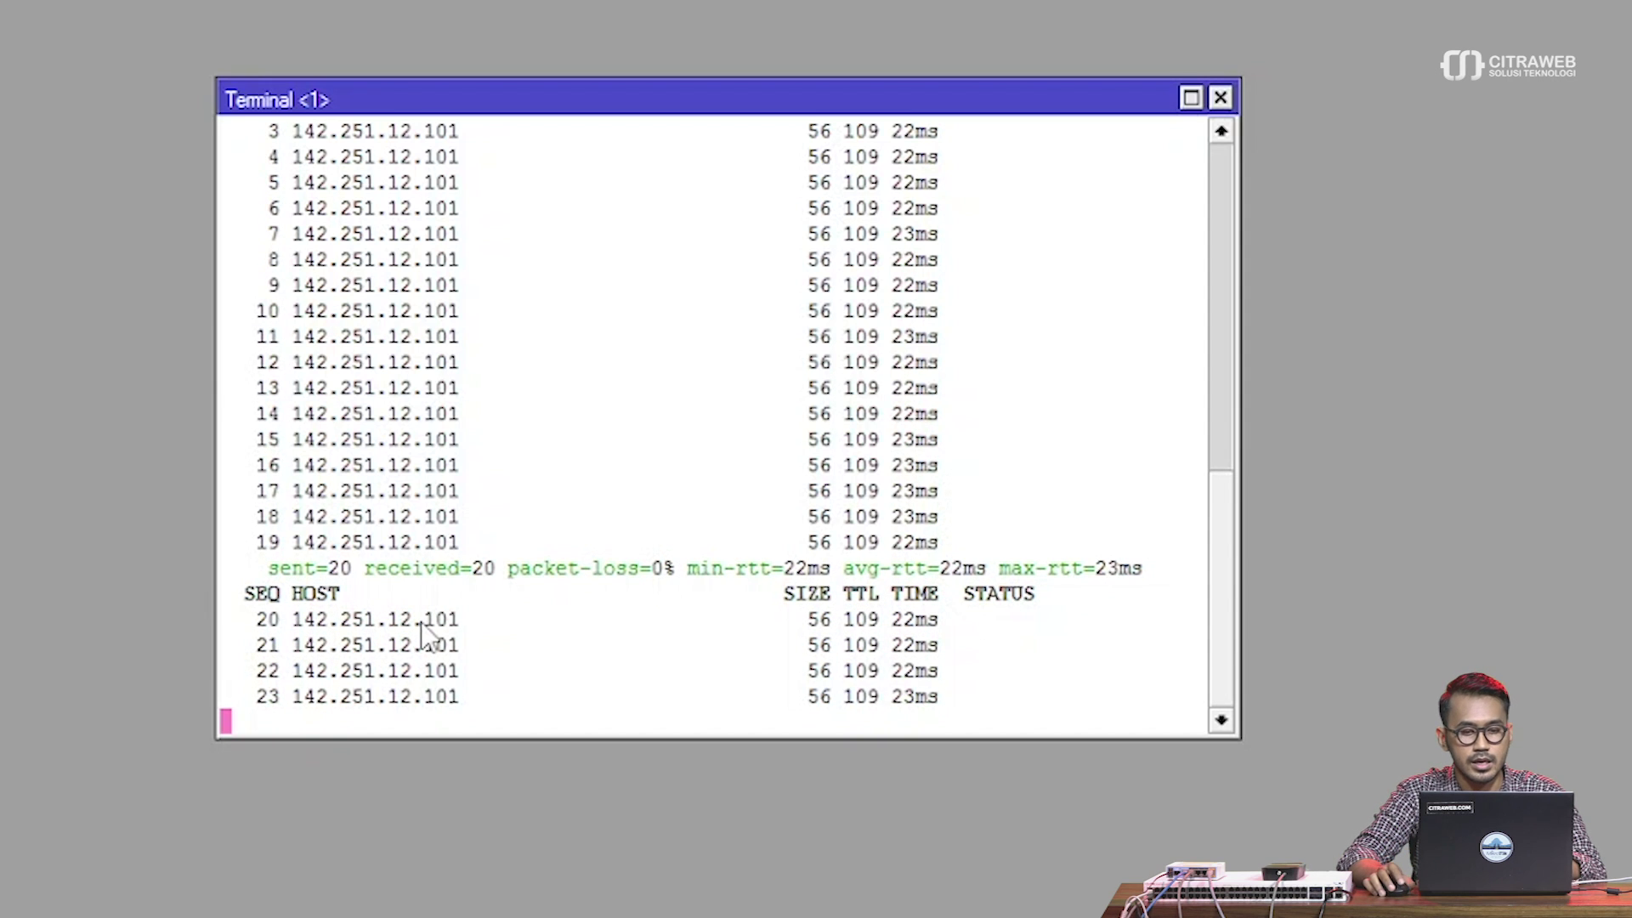
Close the terminal and start a new VLAN interface from the Interface List
left_click(1221, 97)
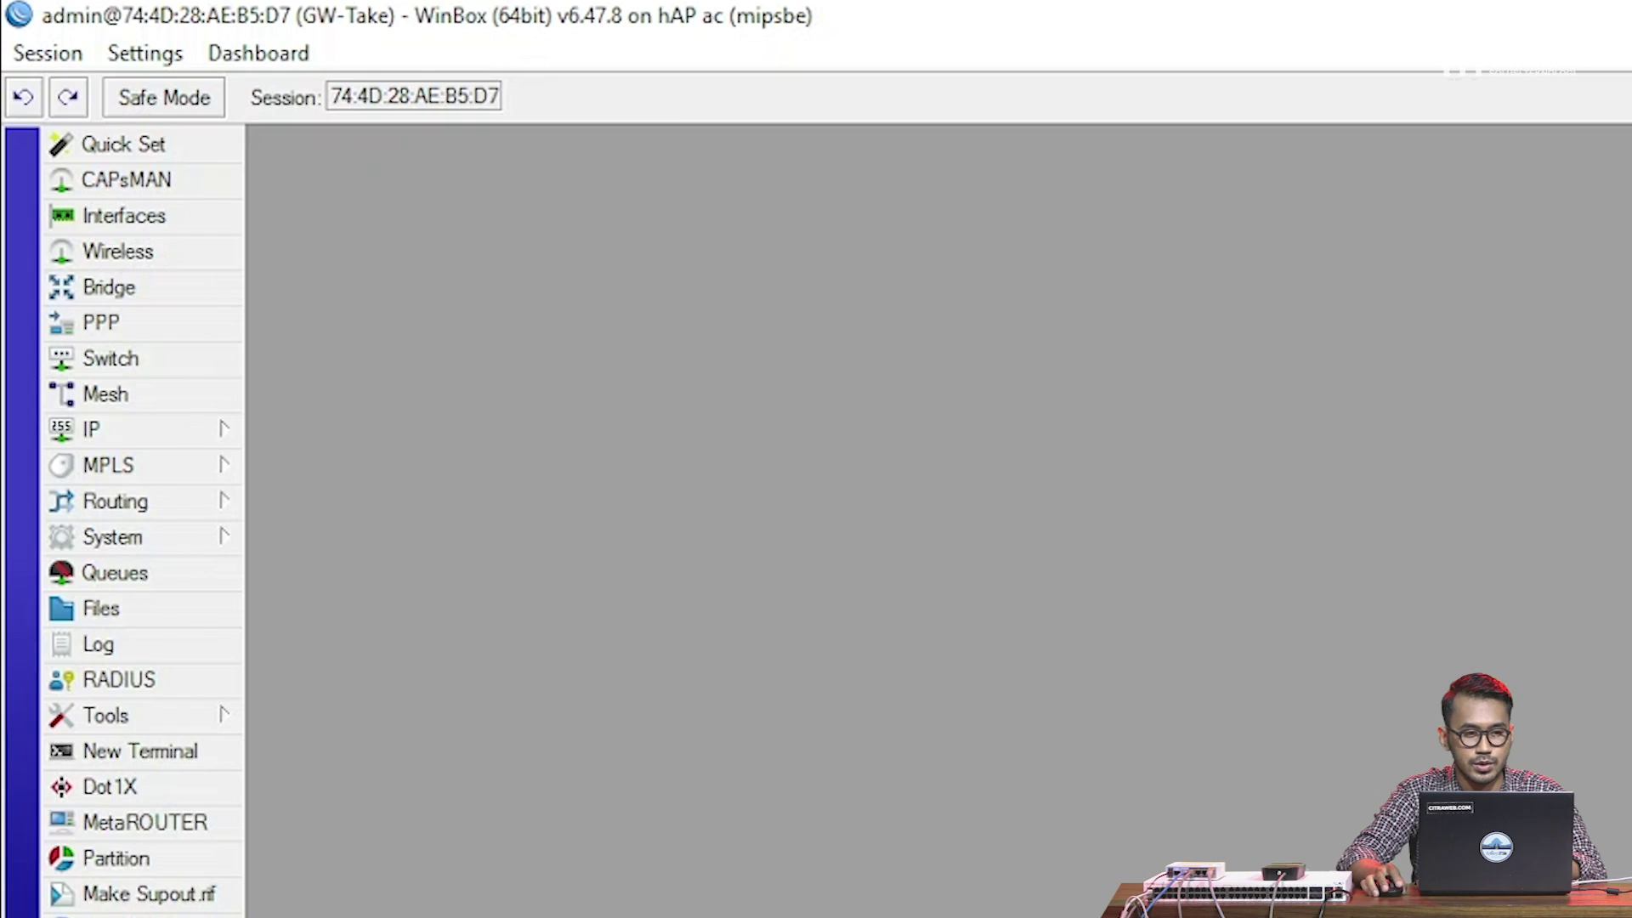
left_click(222, 226)
left_click_drag(453, 210, 460, 152)
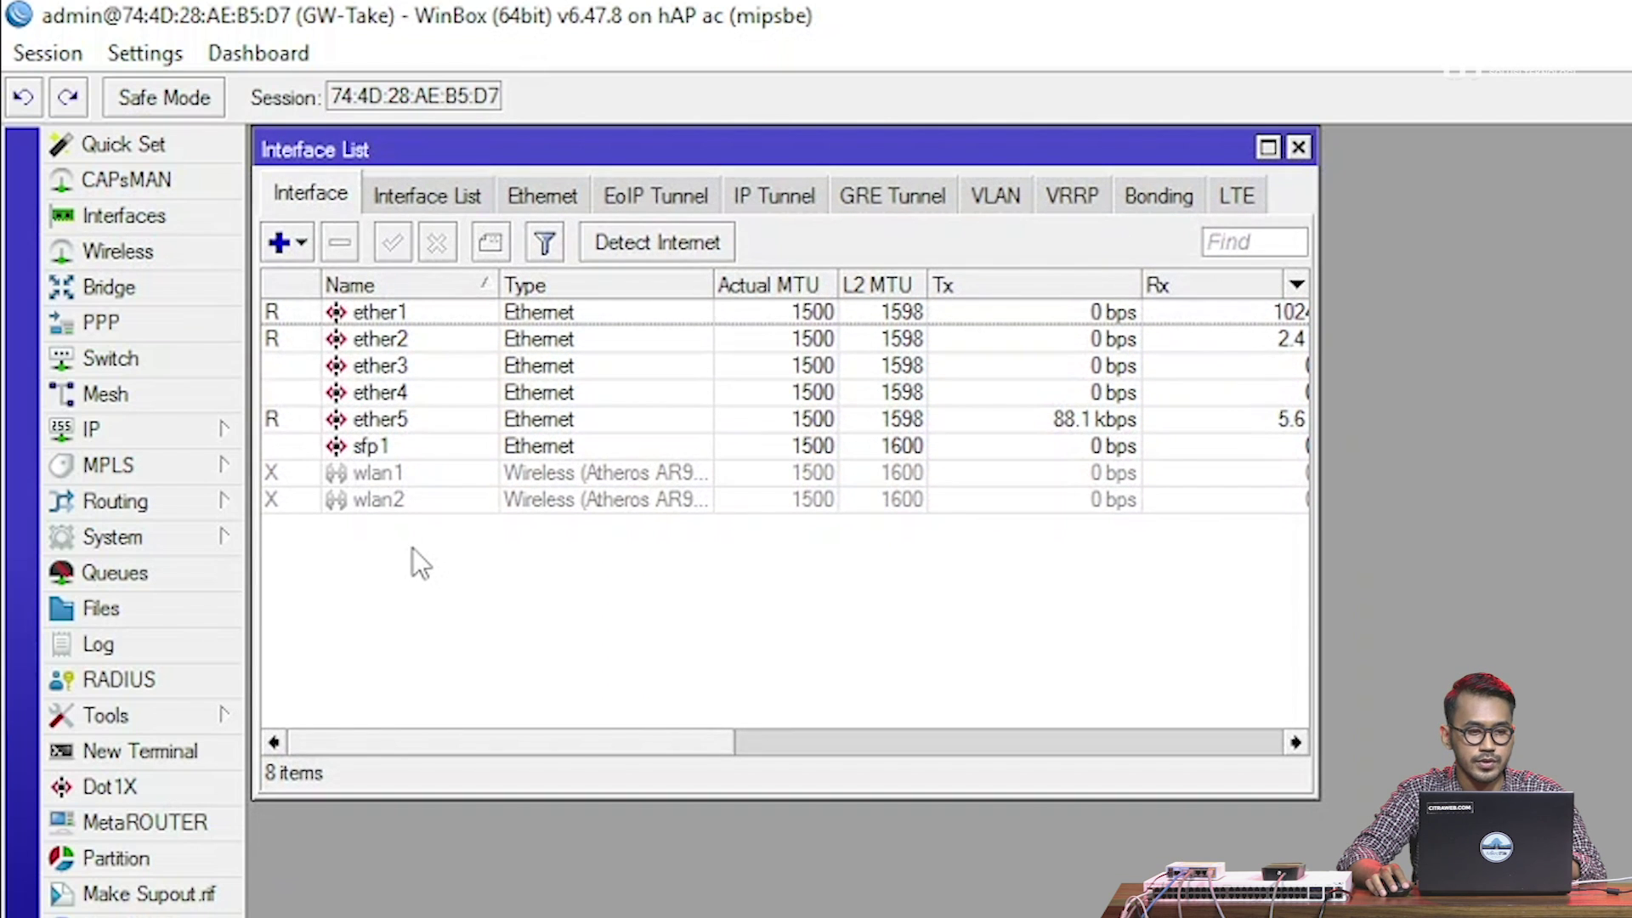
left_click(292, 242)
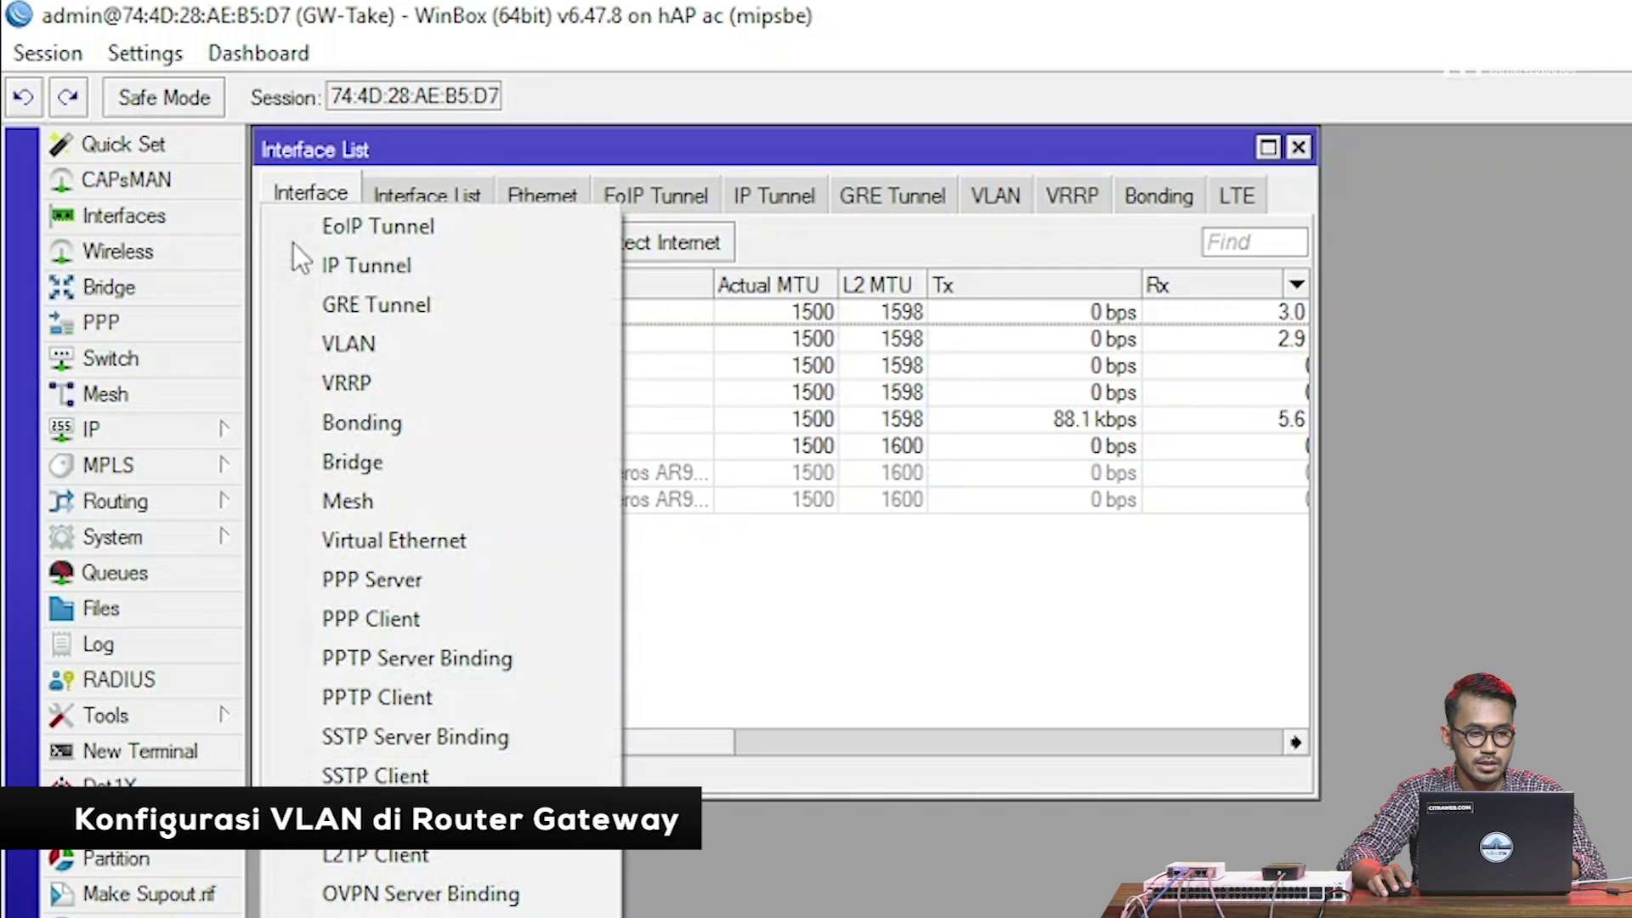
left_click(348, 344)
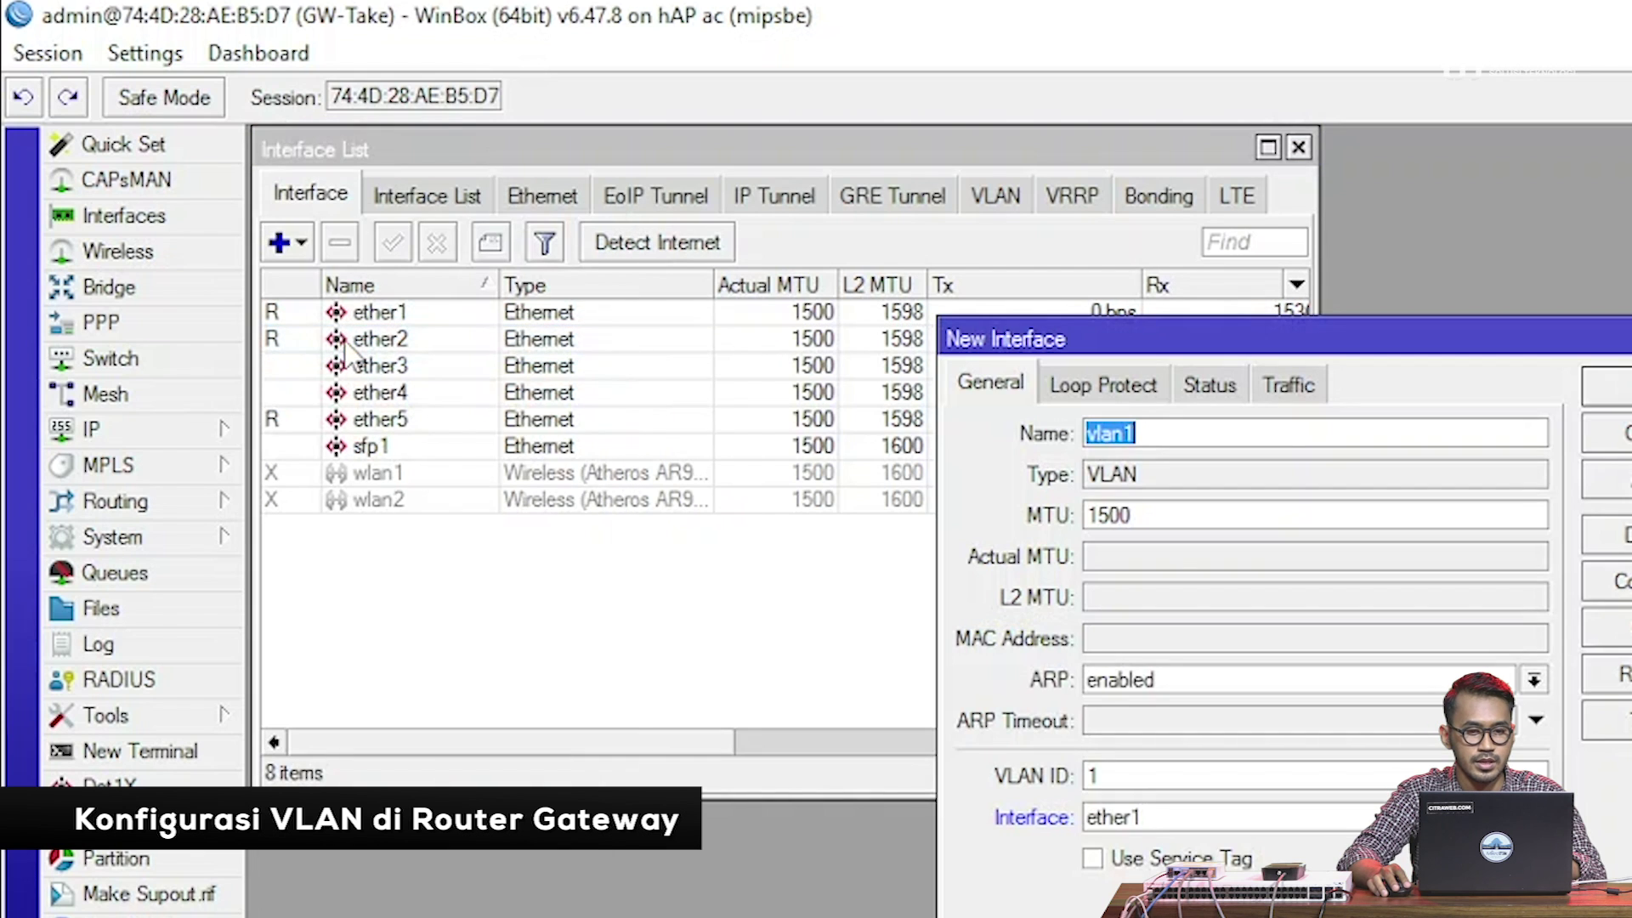
left_click_drag(969, 361, 860, 284)
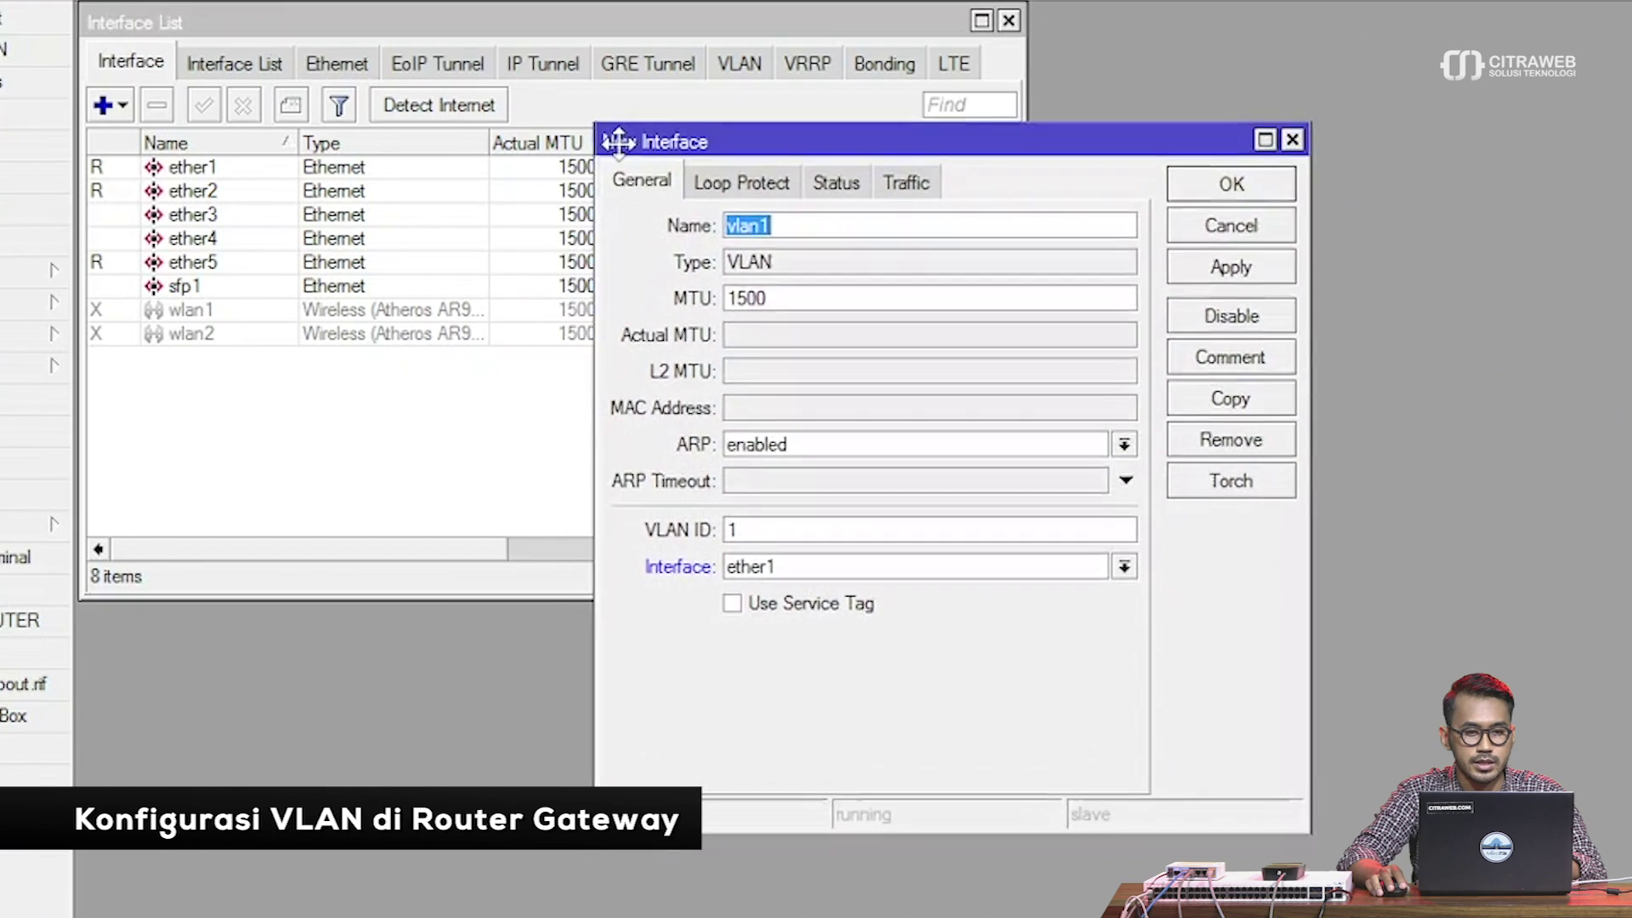
left_click_drag(619, 142, 621, 123)
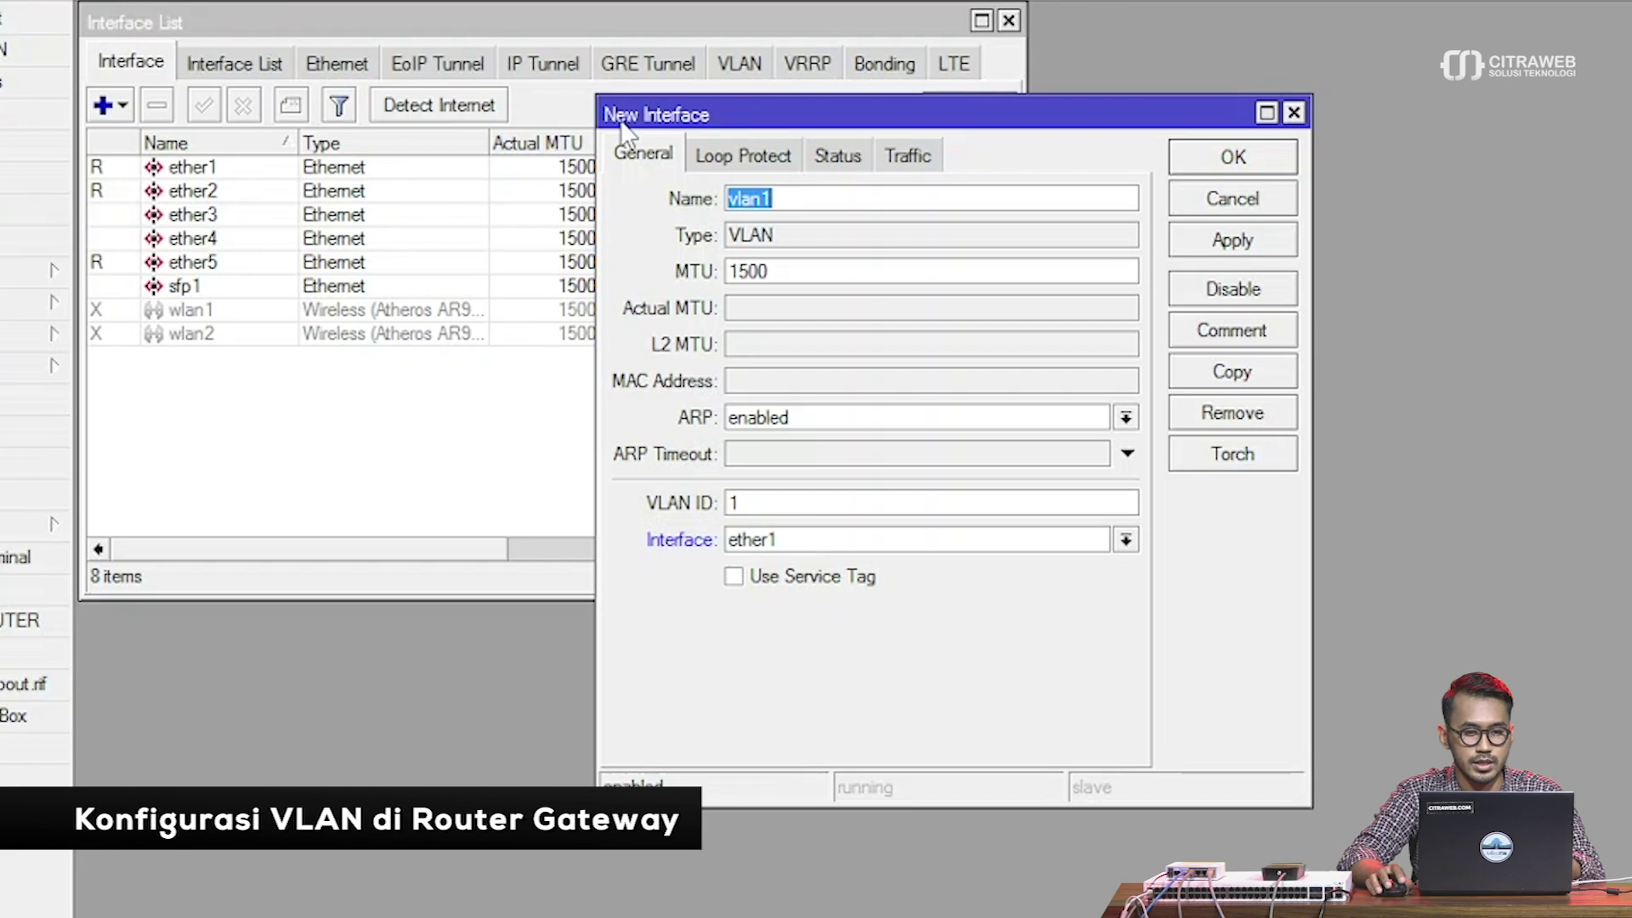
Name the interface vlan99 with VLAN ID 99 on ether2 and apply it
left_click(784, 192)
type("99")
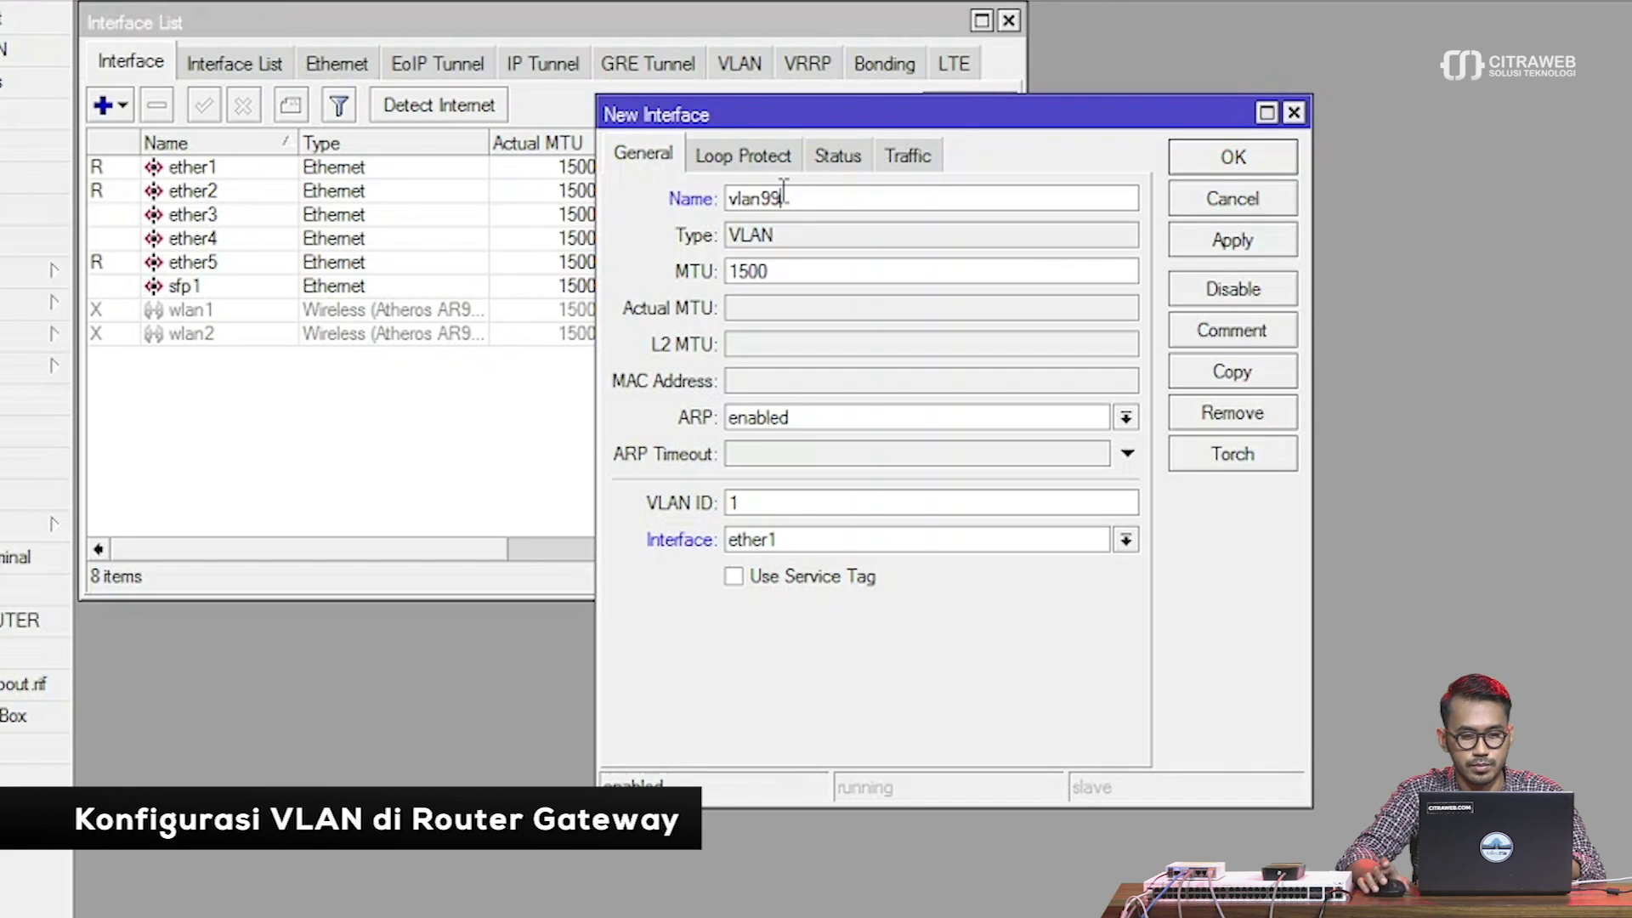
double_click(731, 503)
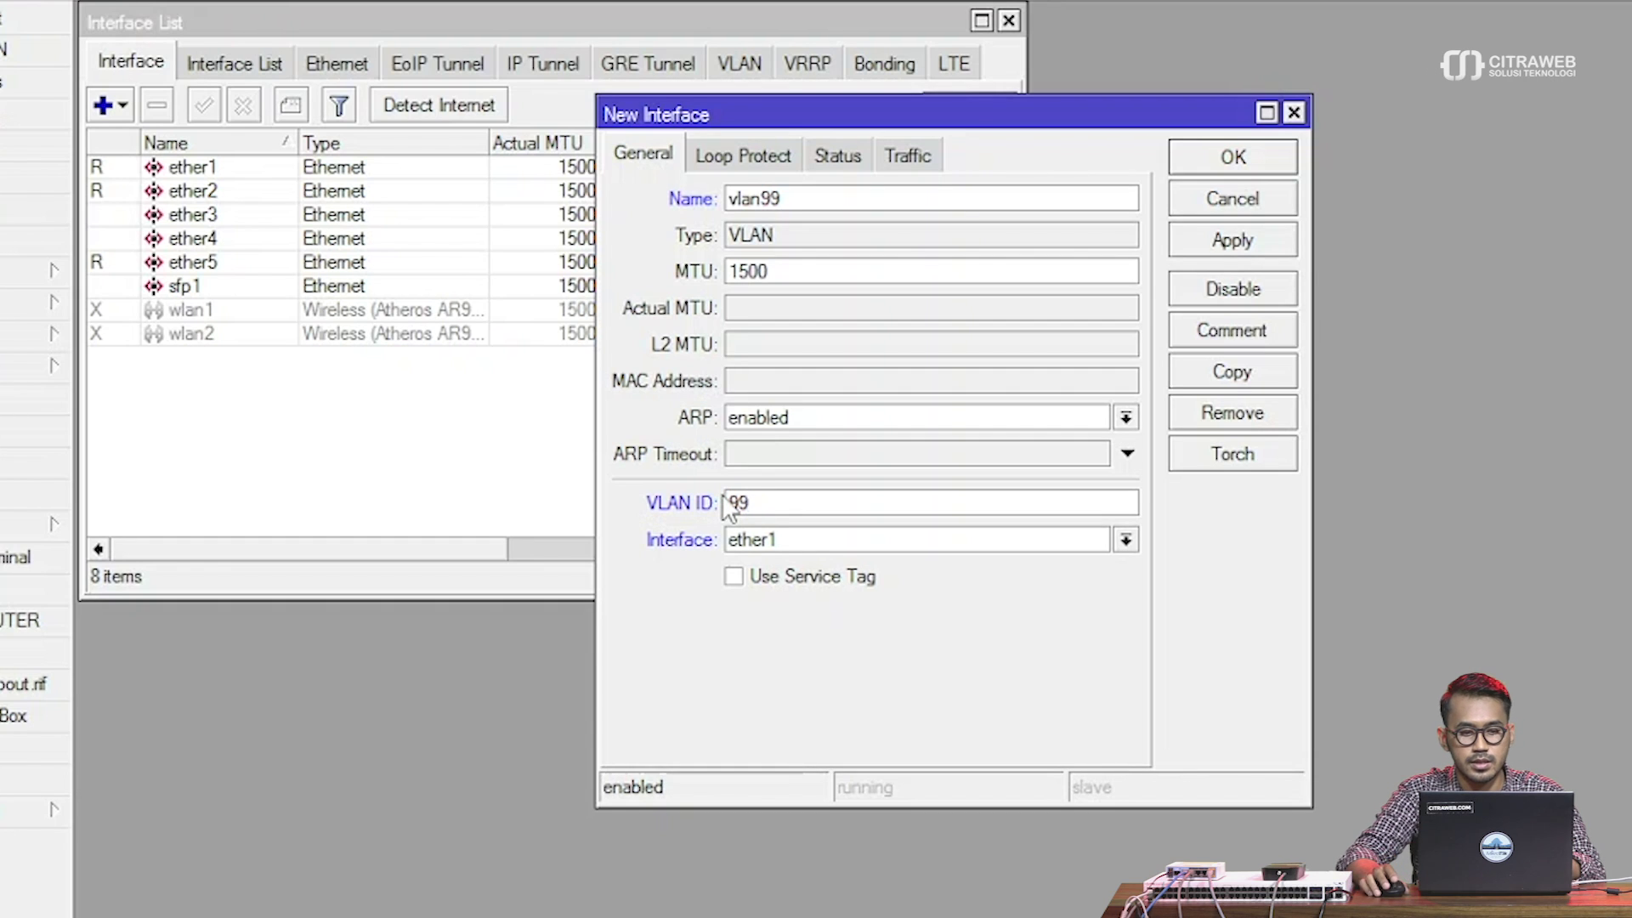
left_click(762, 541)
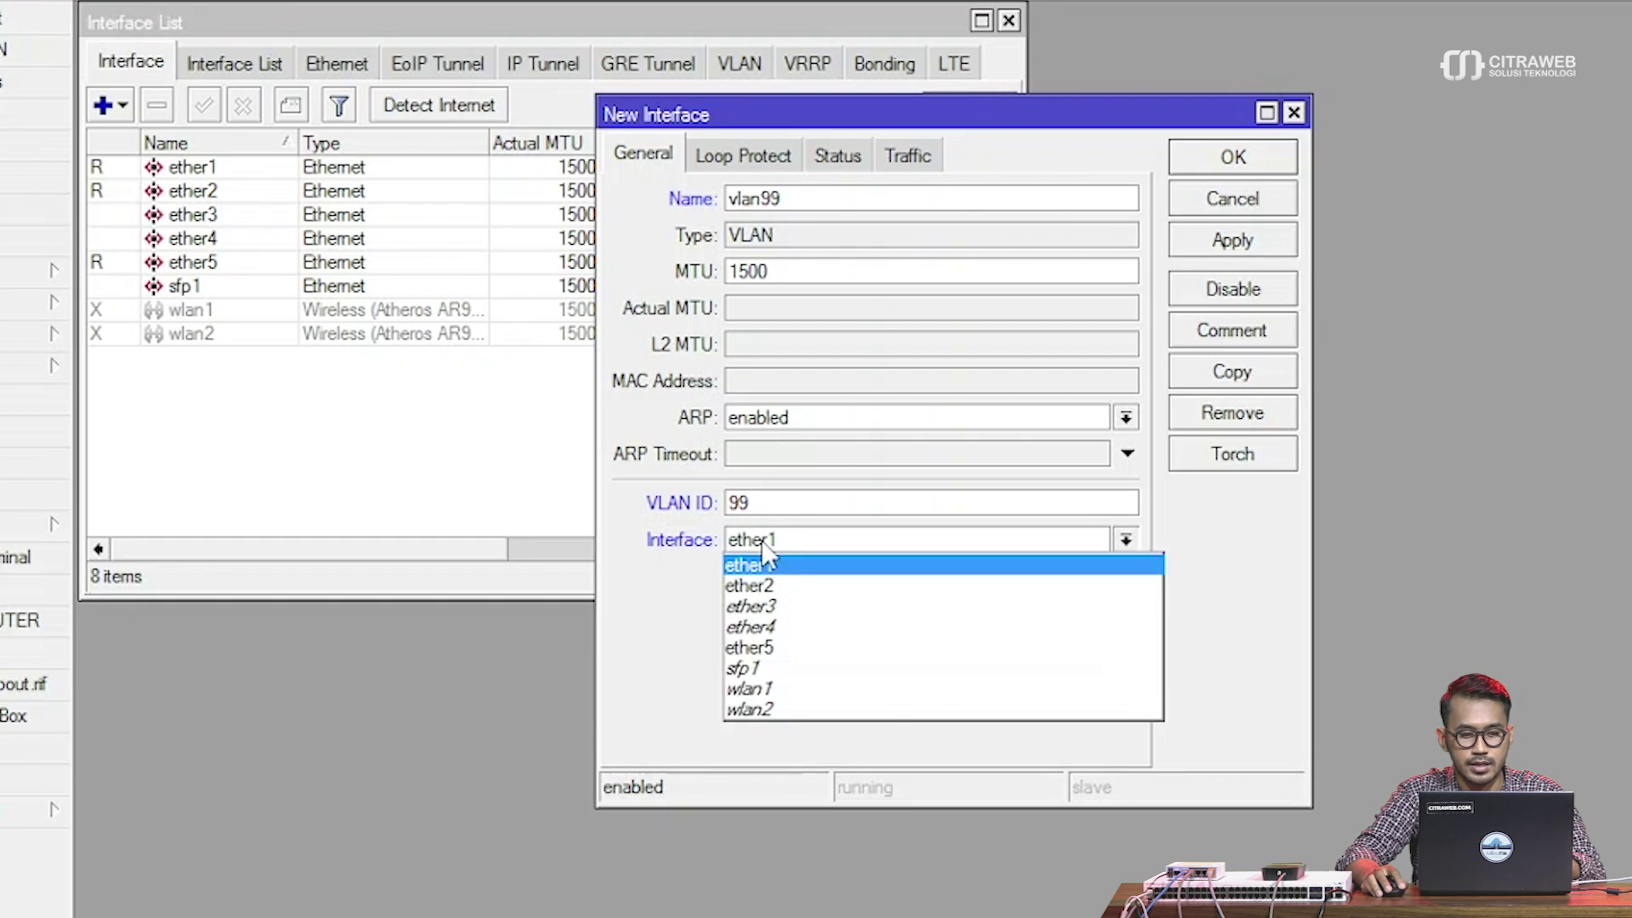
left_click(775, 588)
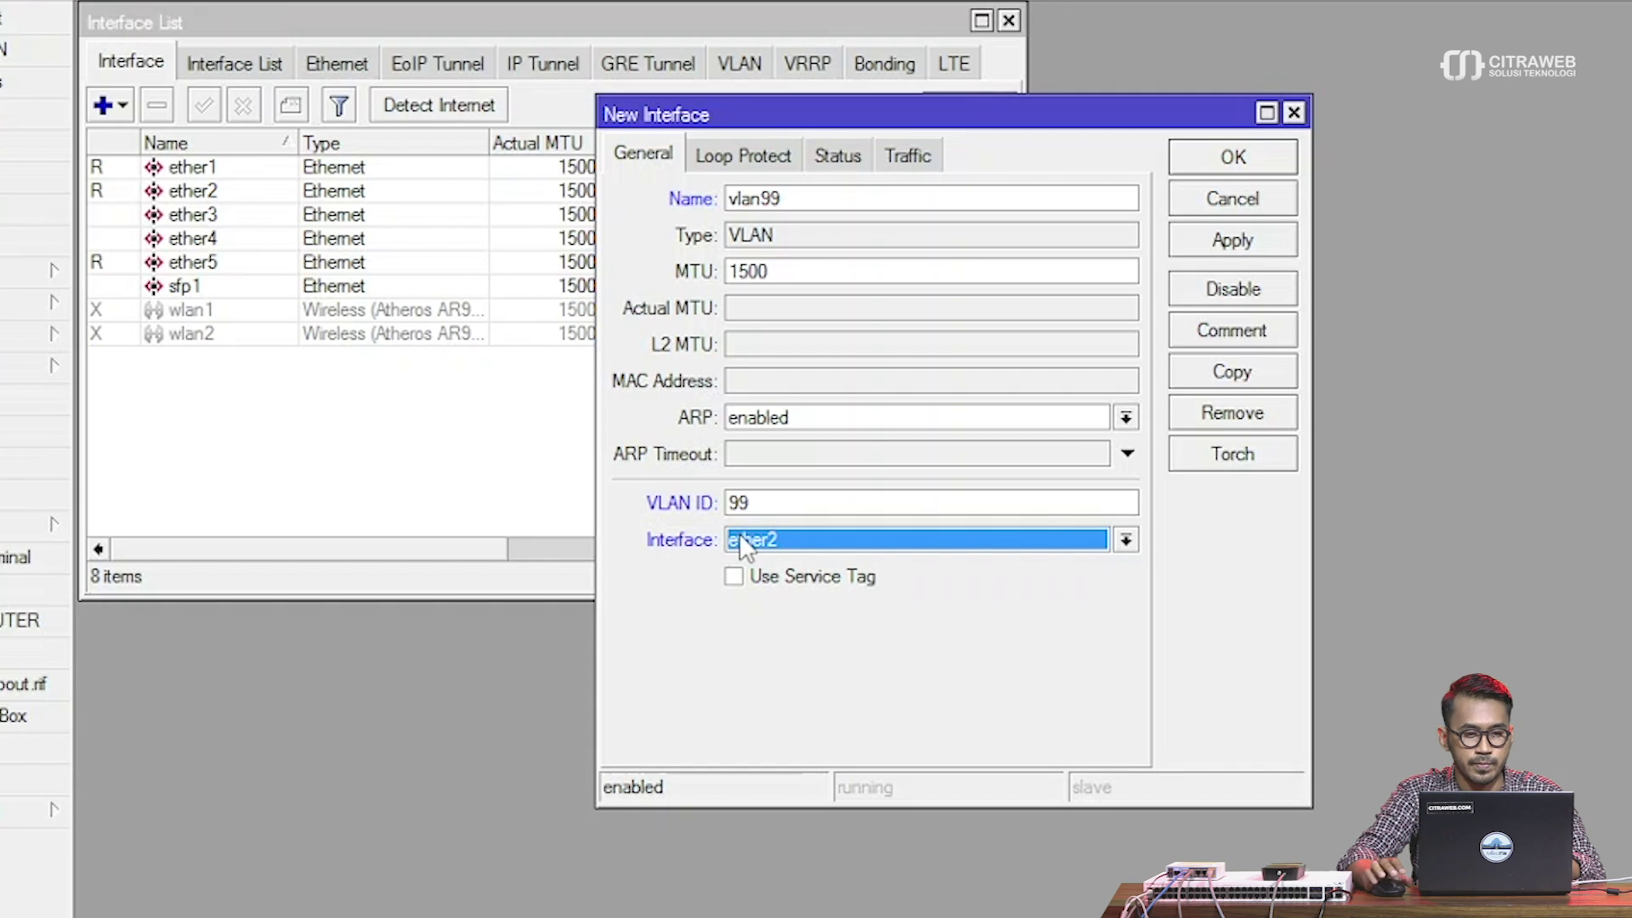
left_click(1231, 239)
Close vlan99's settings and create vlan100 with VLAN ID 100 on ether2
left_click(1234, 160)
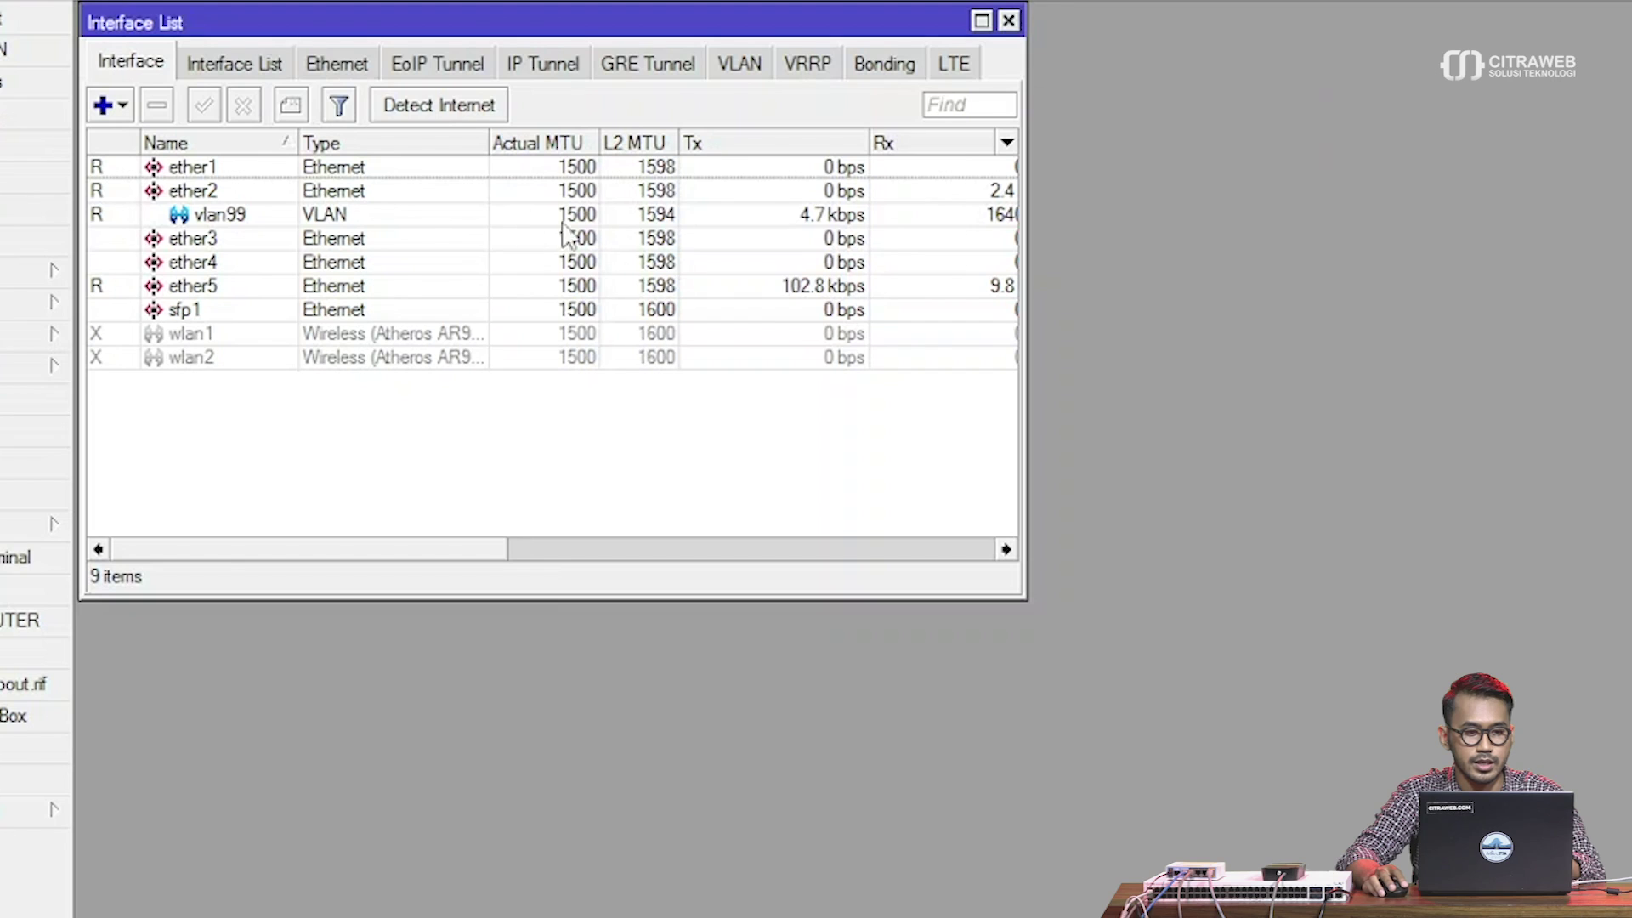
left_click(195, 225)
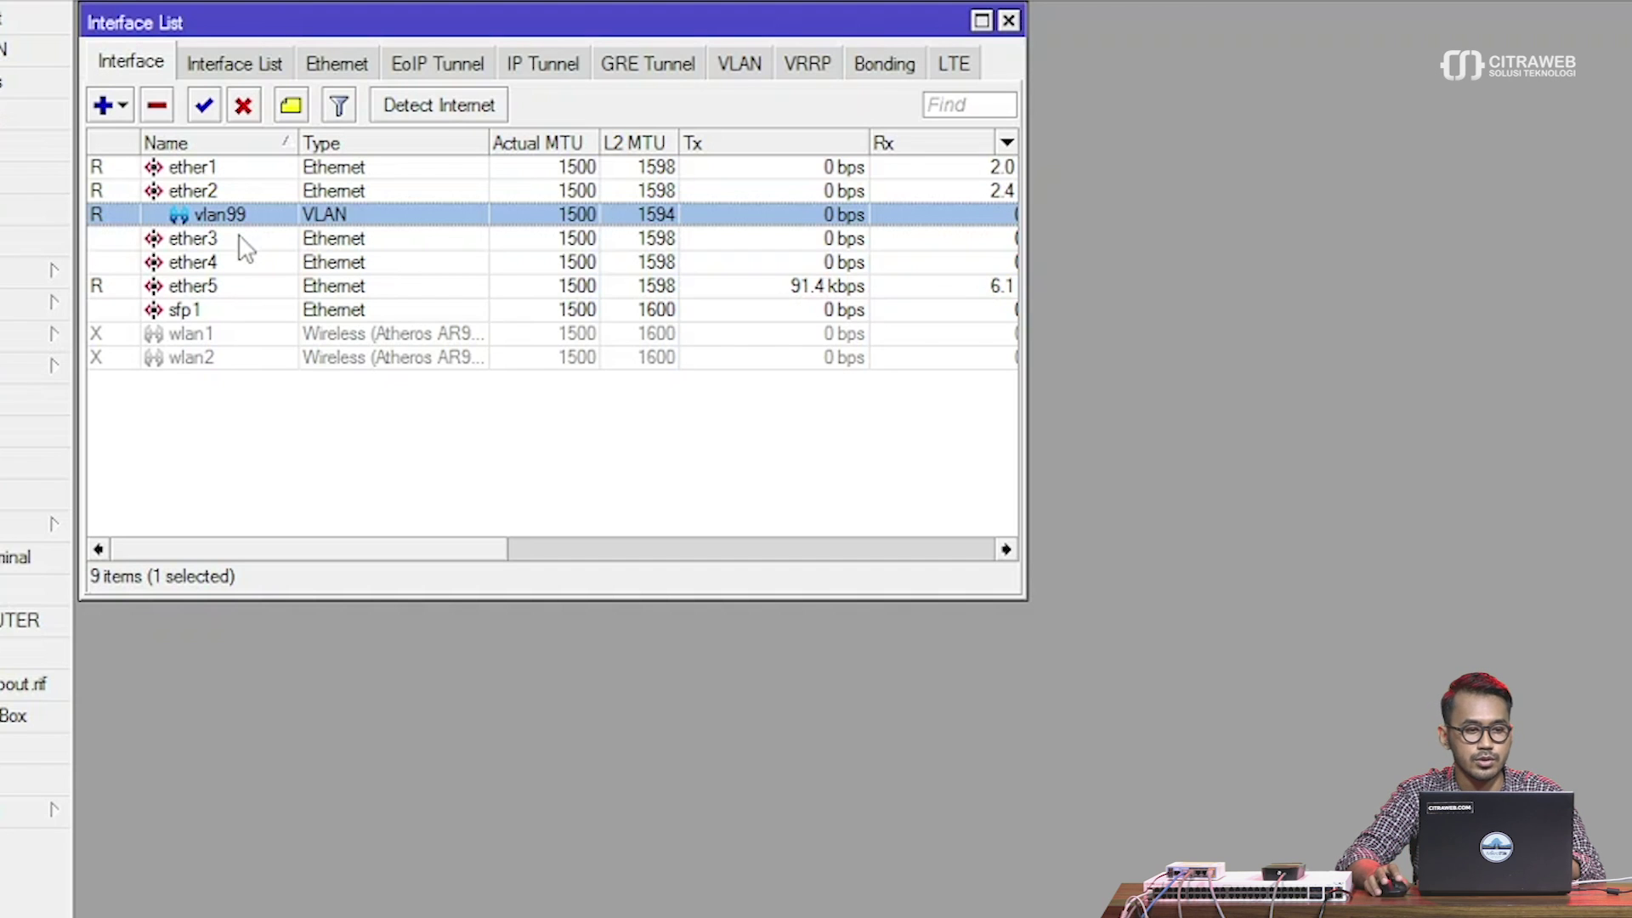
left_click(104, 105)
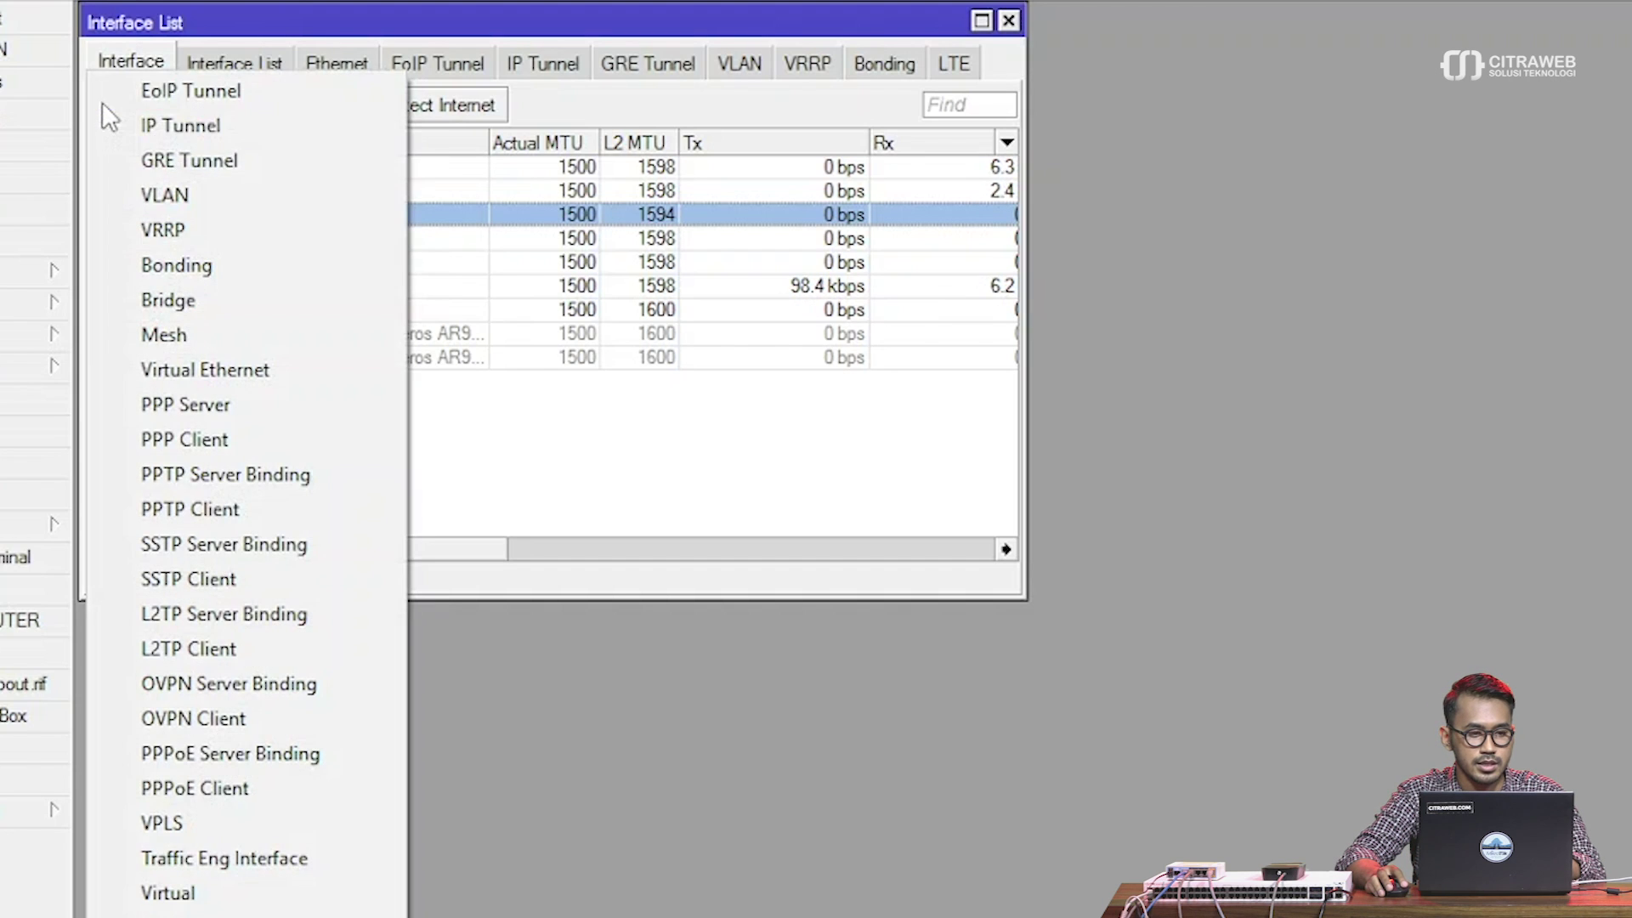
left_click(187, 201)
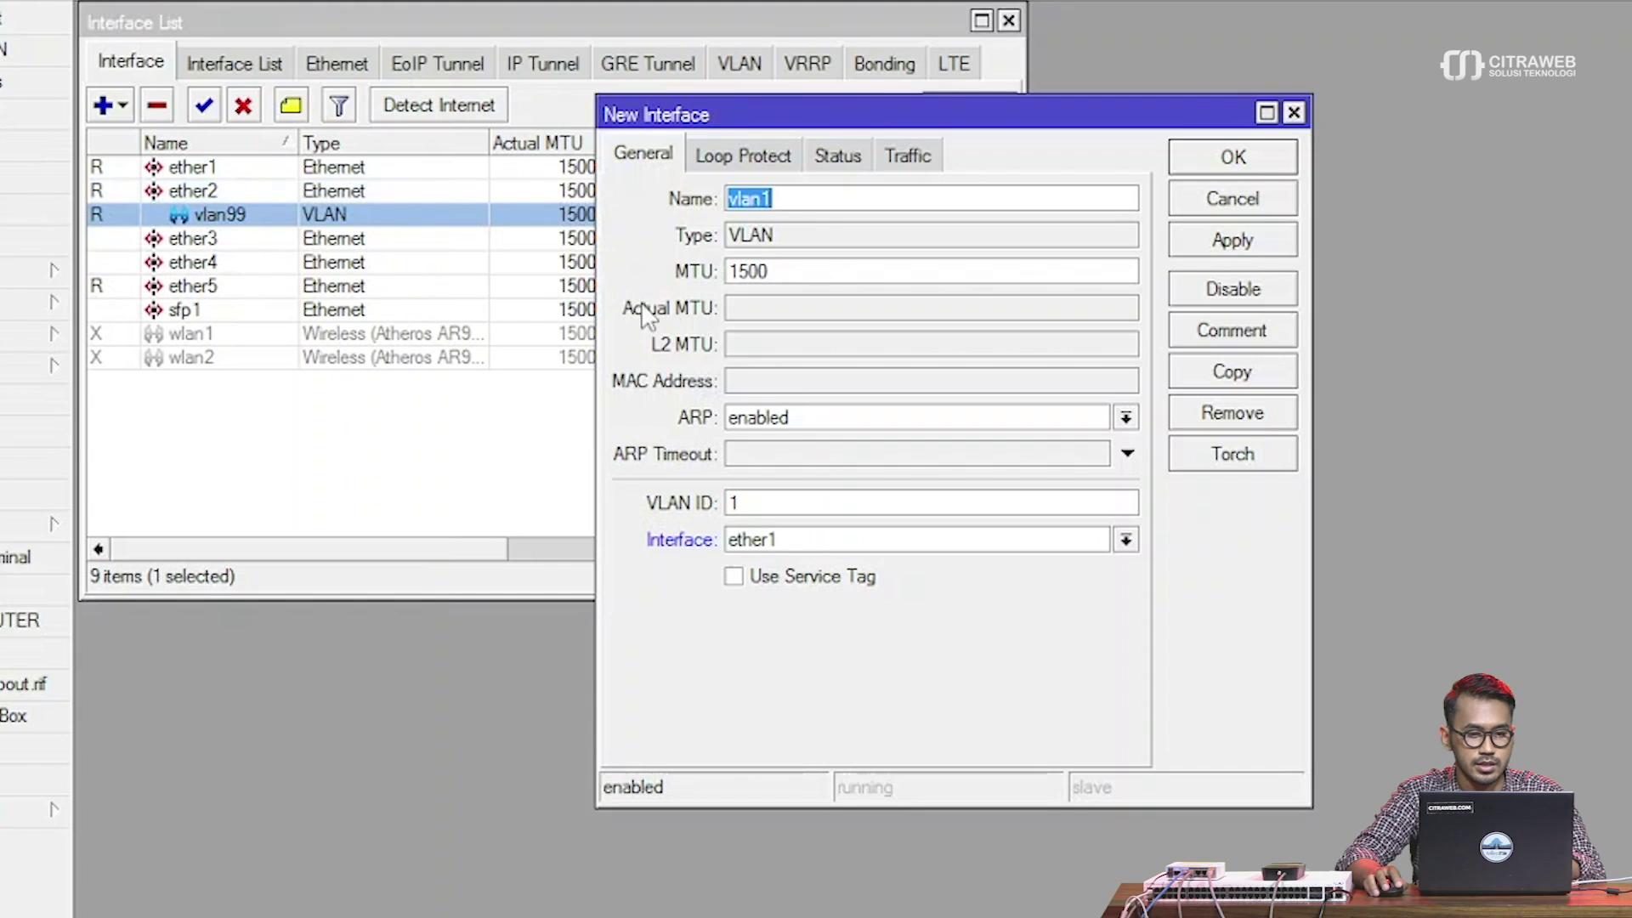
left_click(793, 206)
type("00")
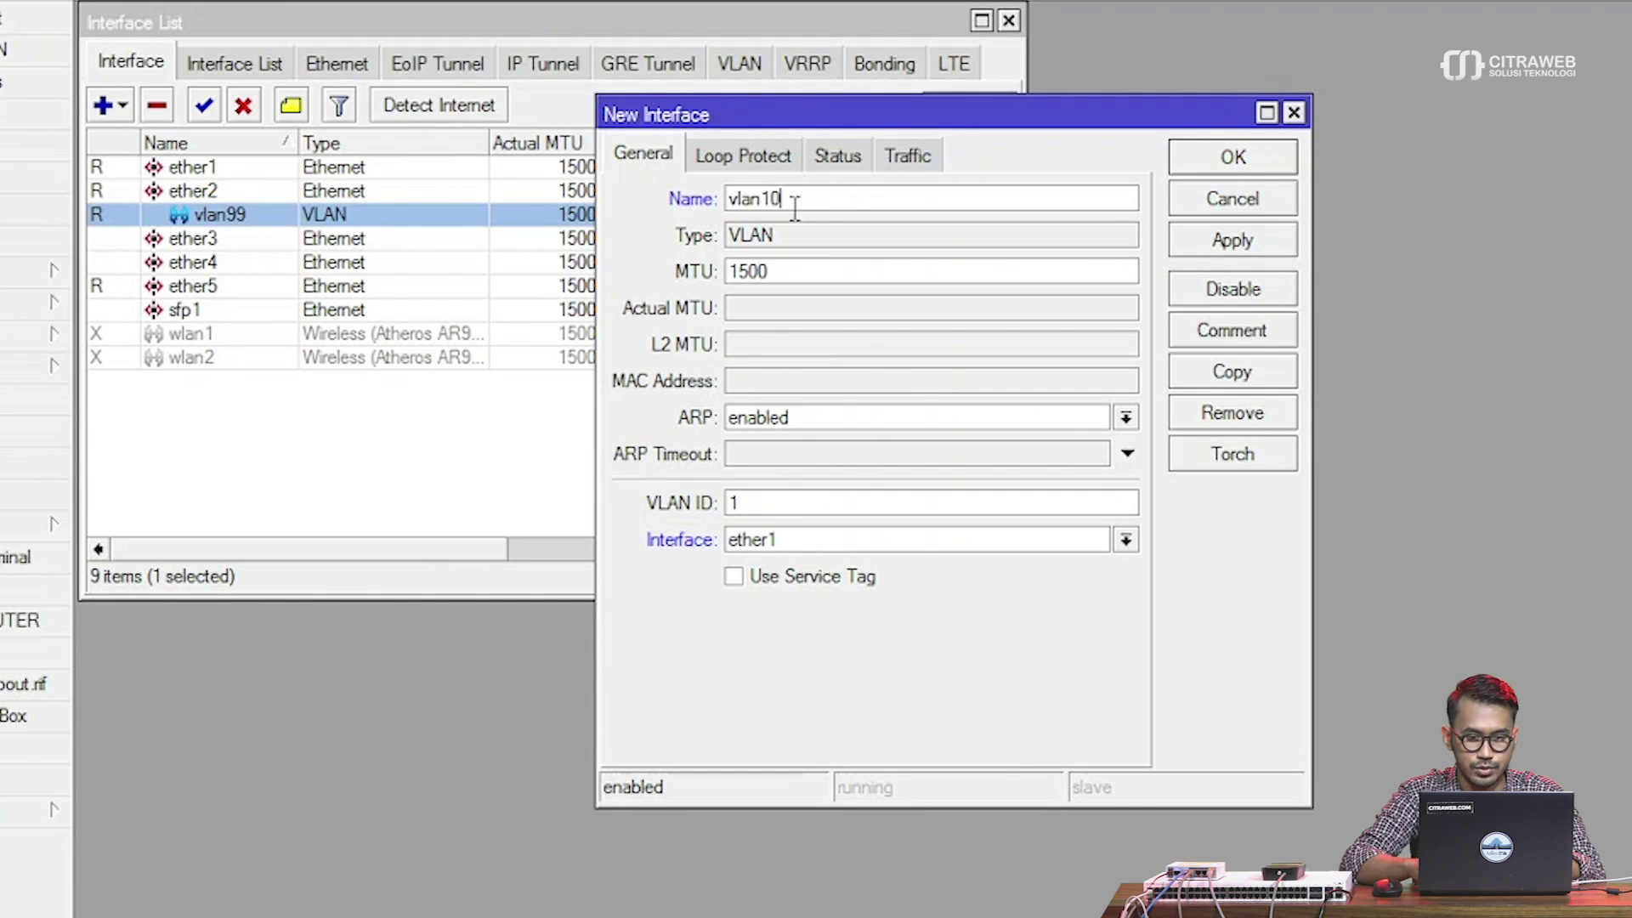
left_click(764, 502)
type("00")
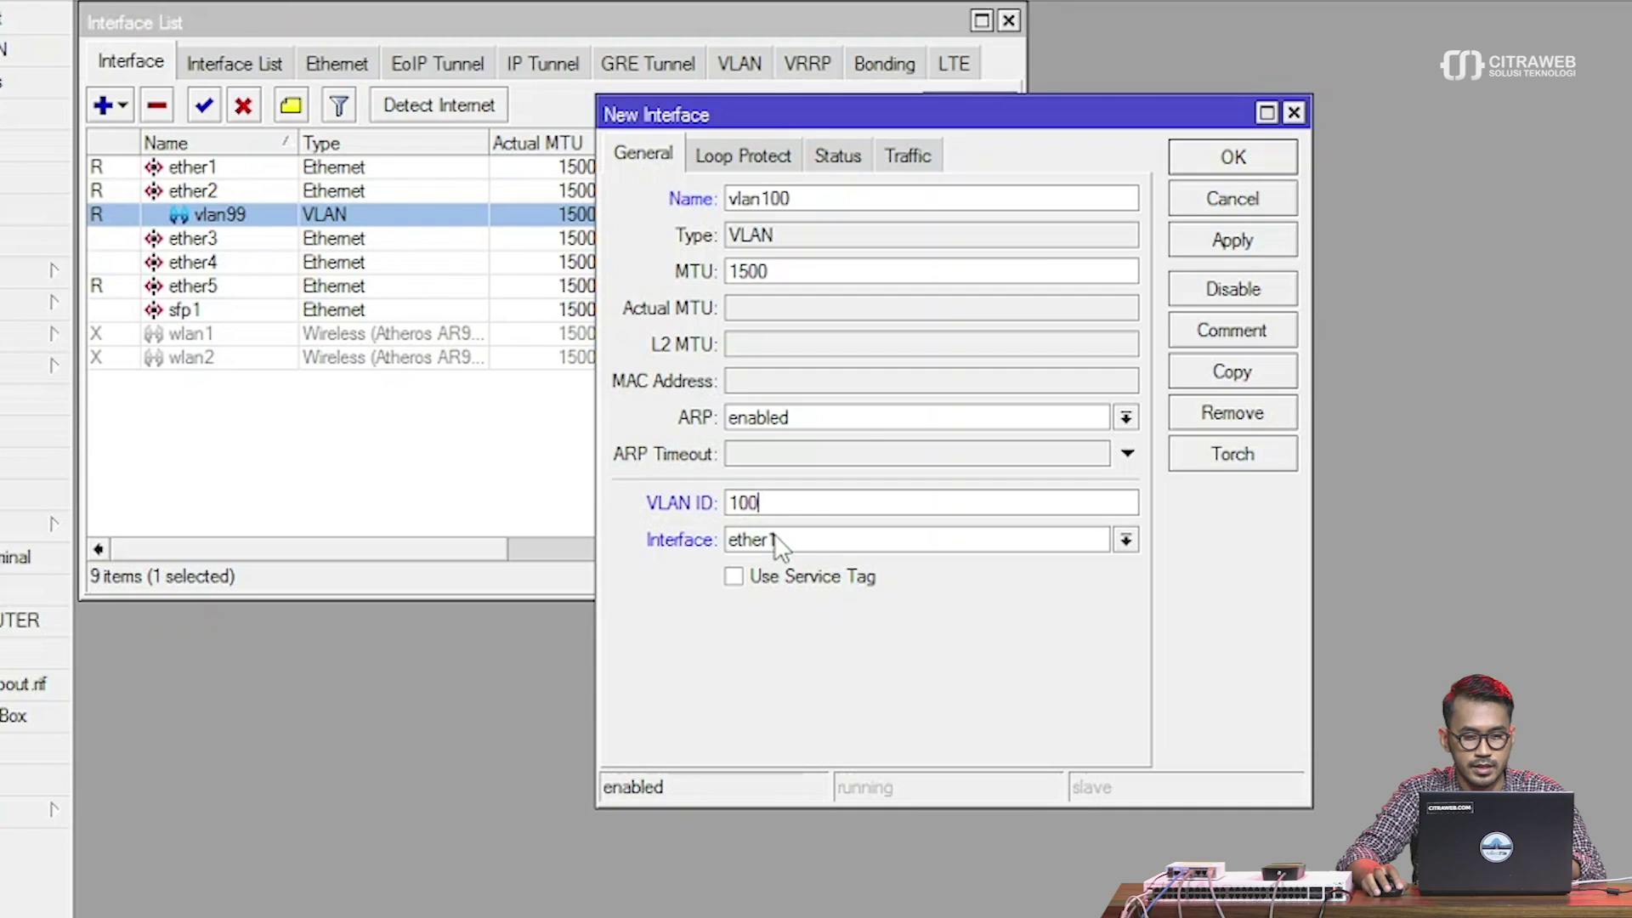
left_click(776, 539)
left_click(779, 592)
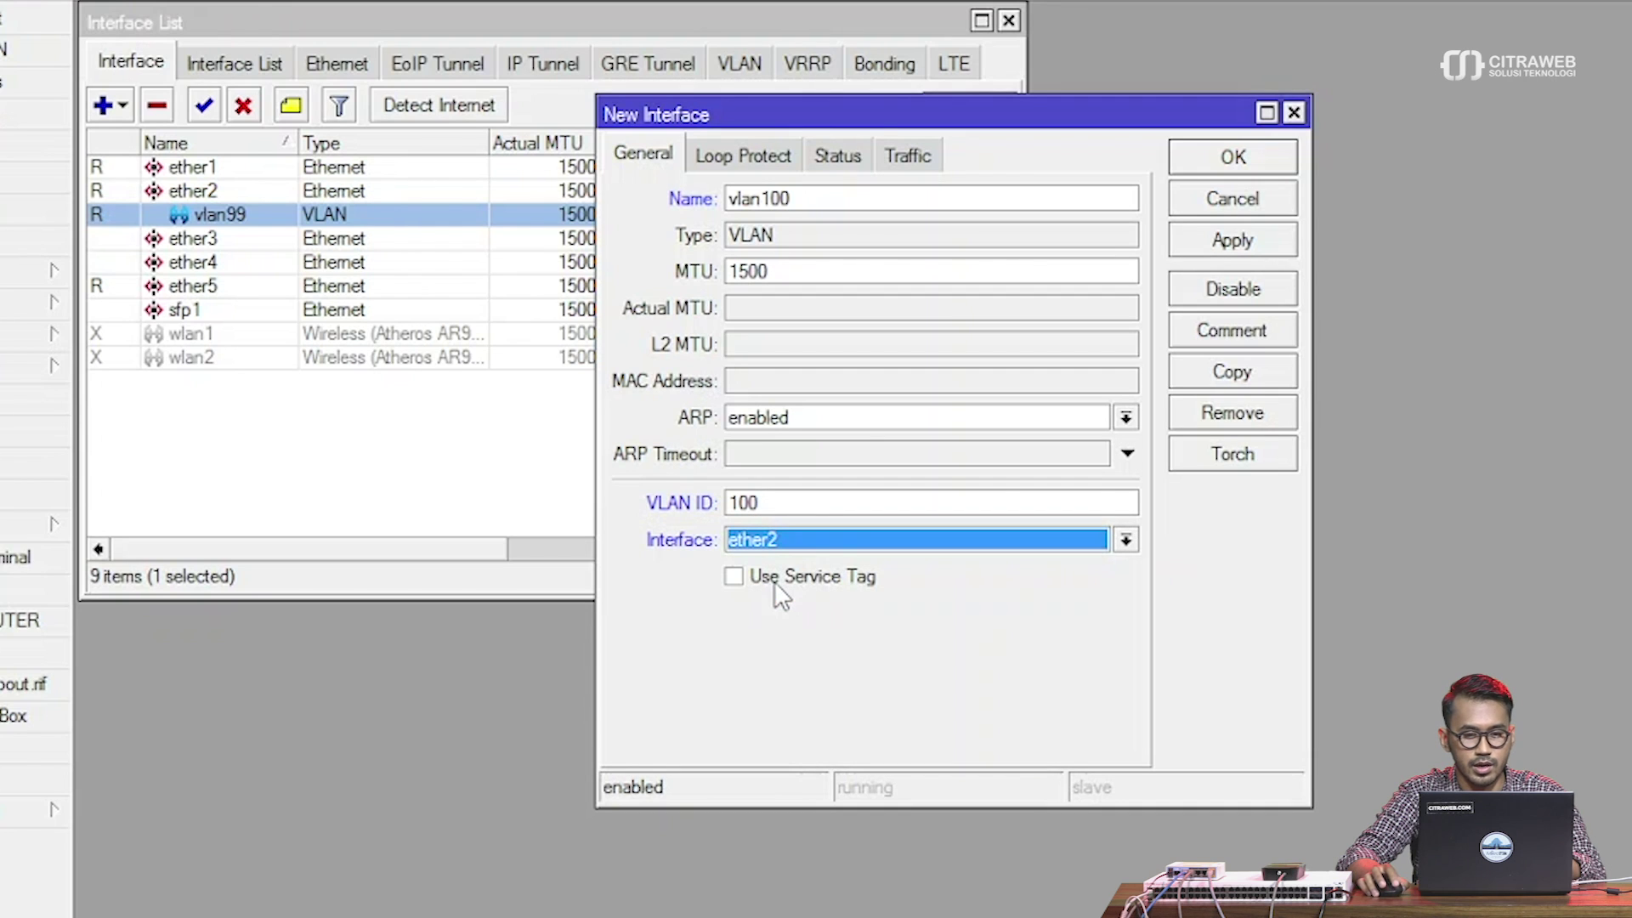
left_click(1247, 242)
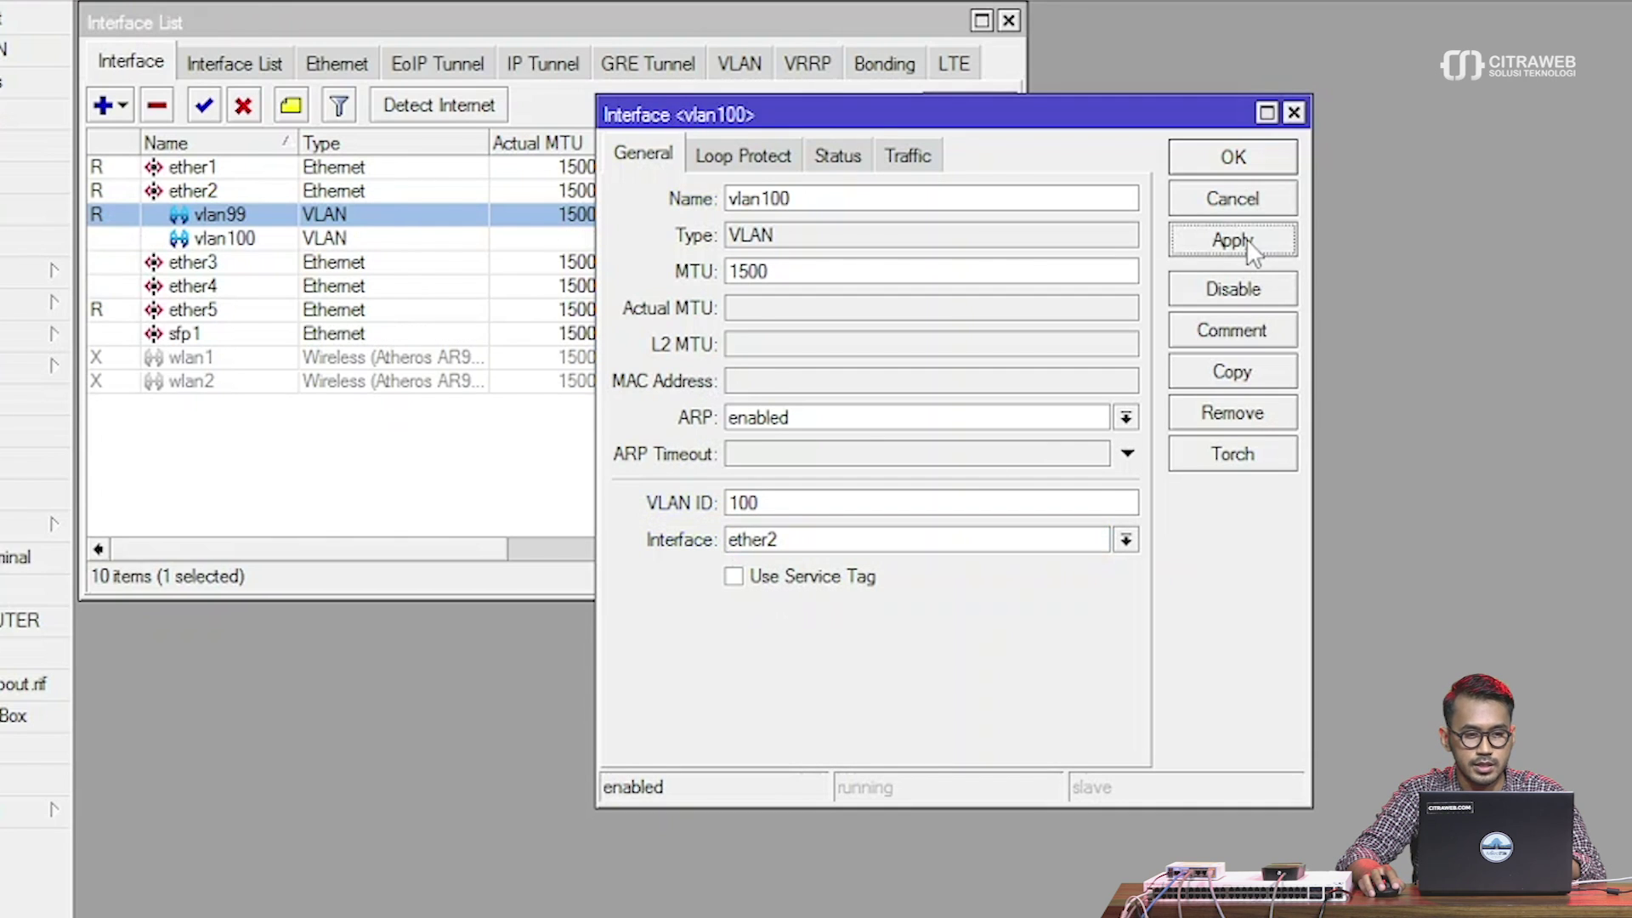
Copy vlan100 into vlan200 with VLAN ID 200, close both dialogs, and review the VLAN rows
left_click(1260, 384)
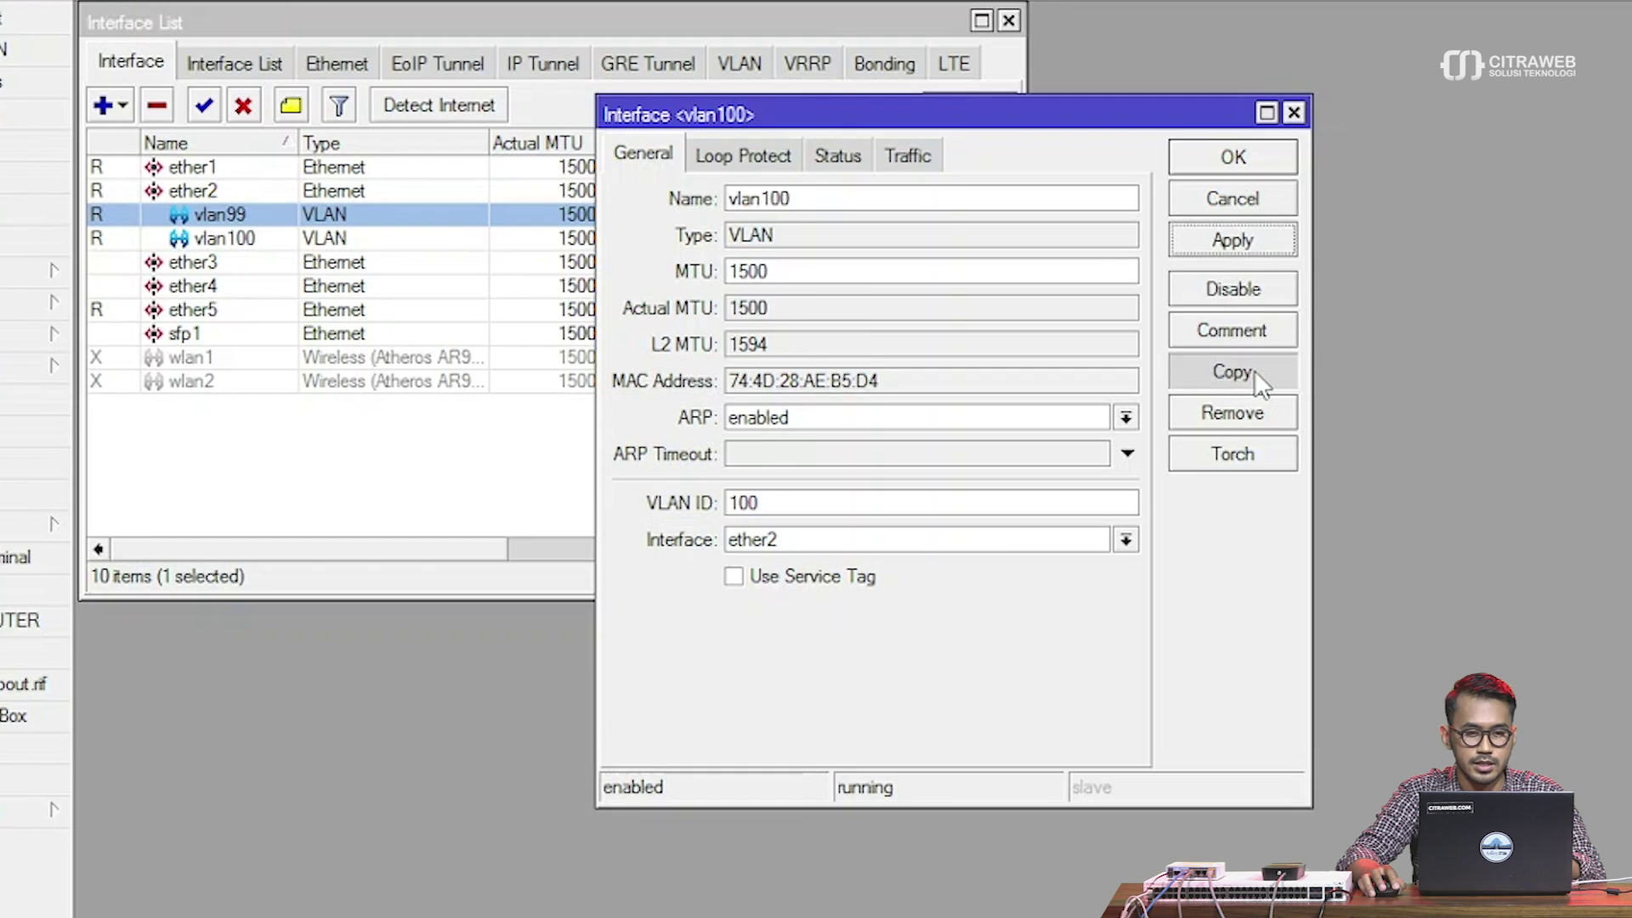
left_click_drag(983, 162, 1247, 123)
left_click(1096, 202)
key("BackSpace")
type("200")
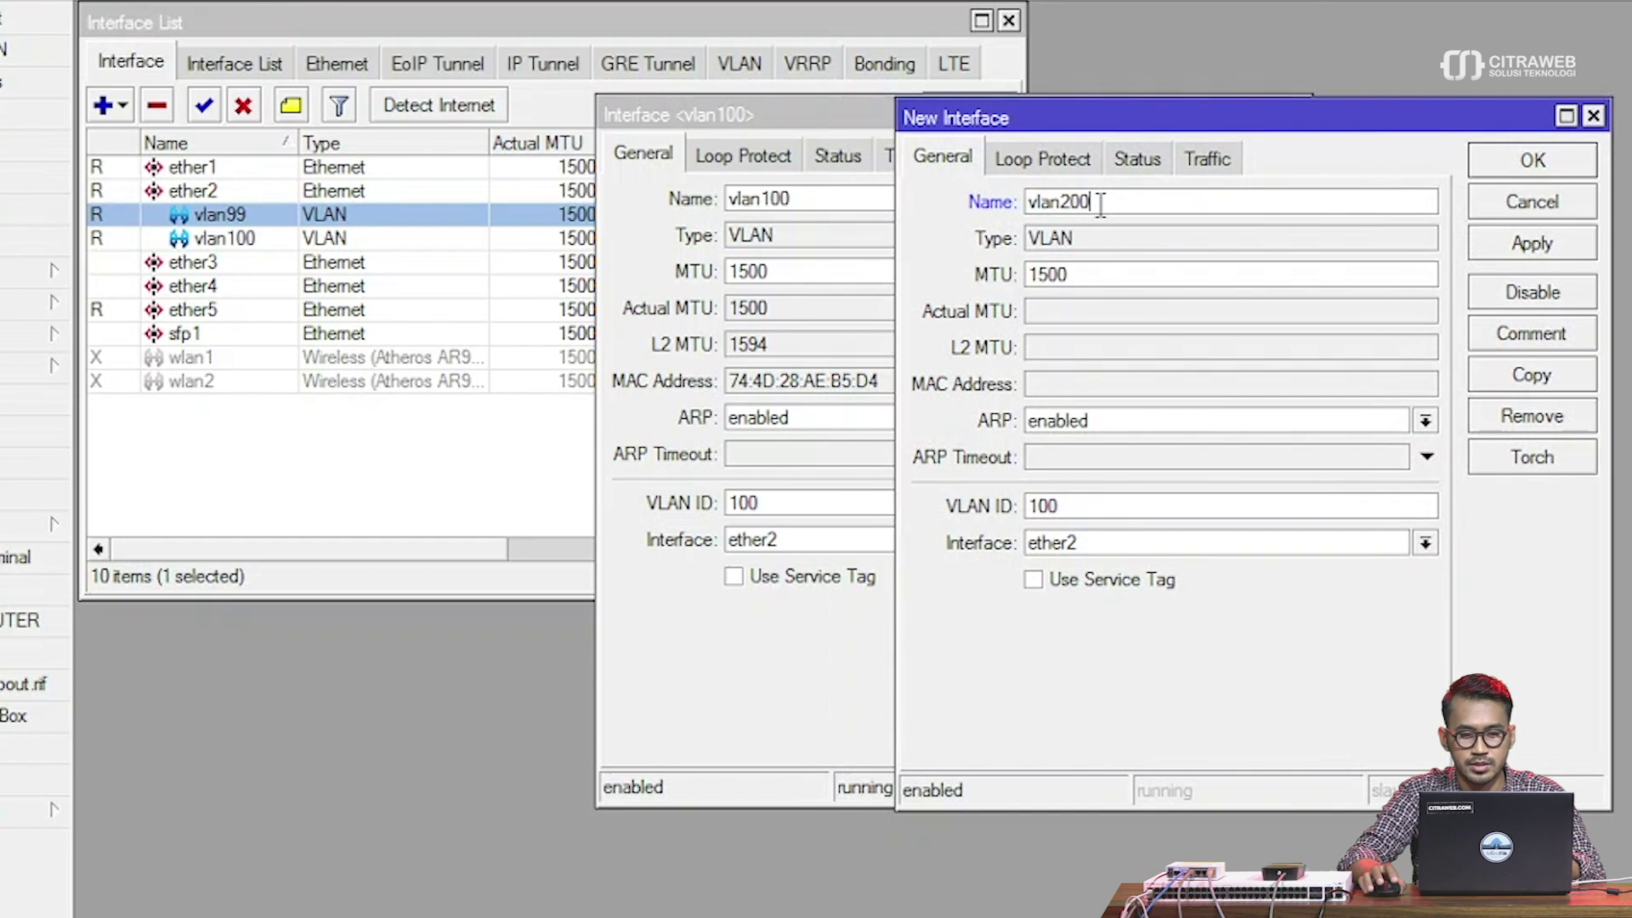
type("2")
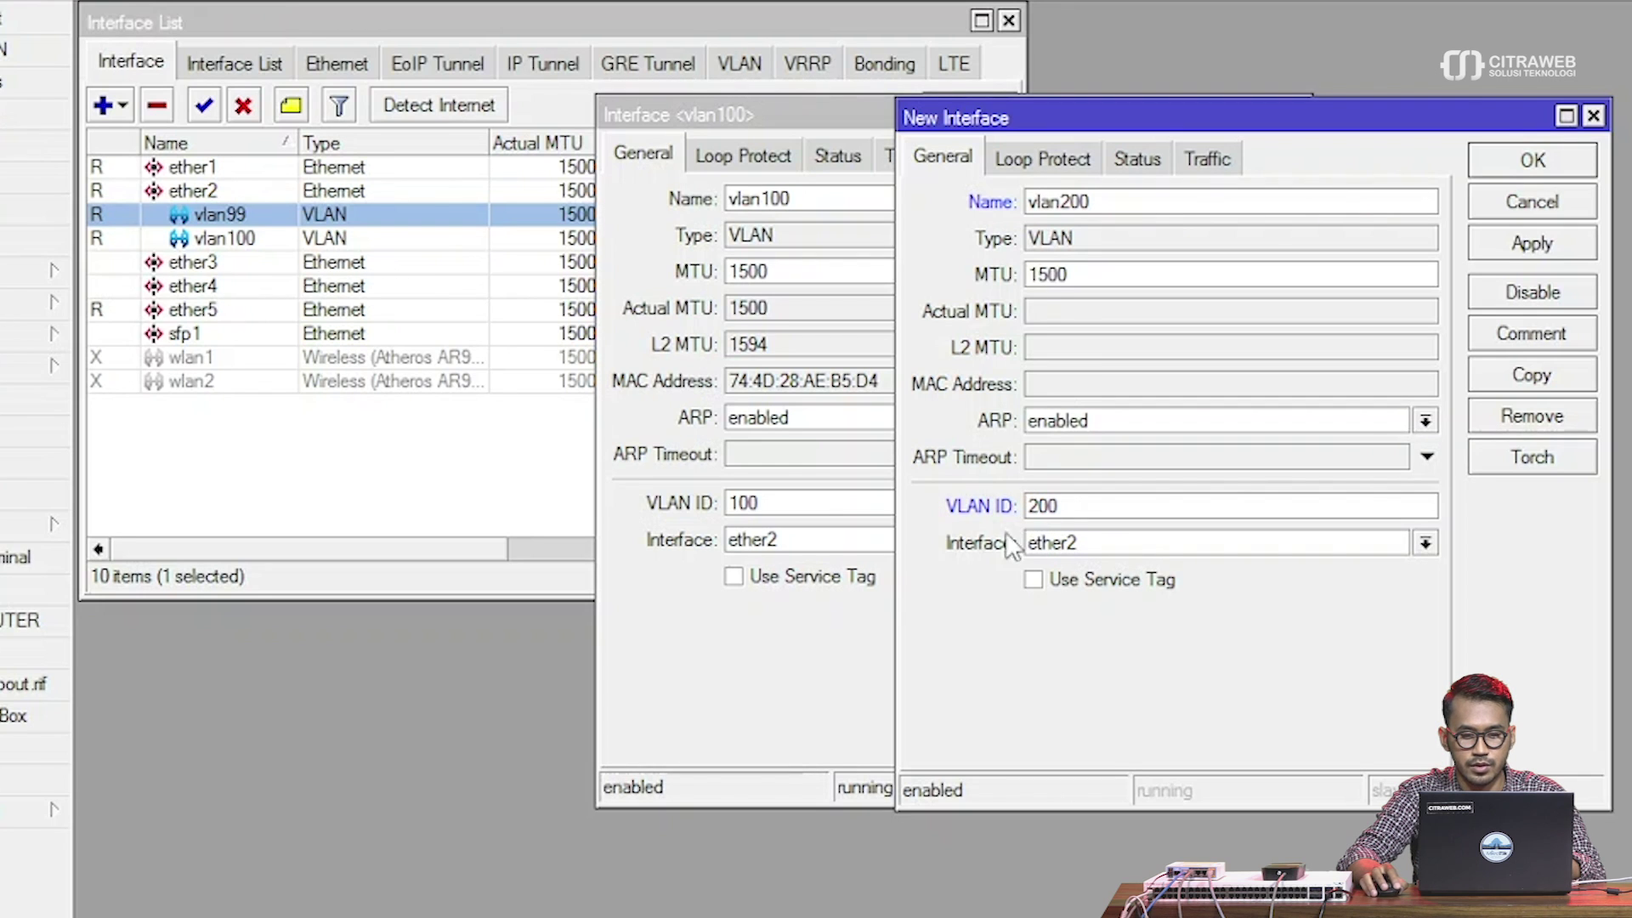
left_click(1530, 244)
left_click(1532, 160)
left_click(1232, 157)
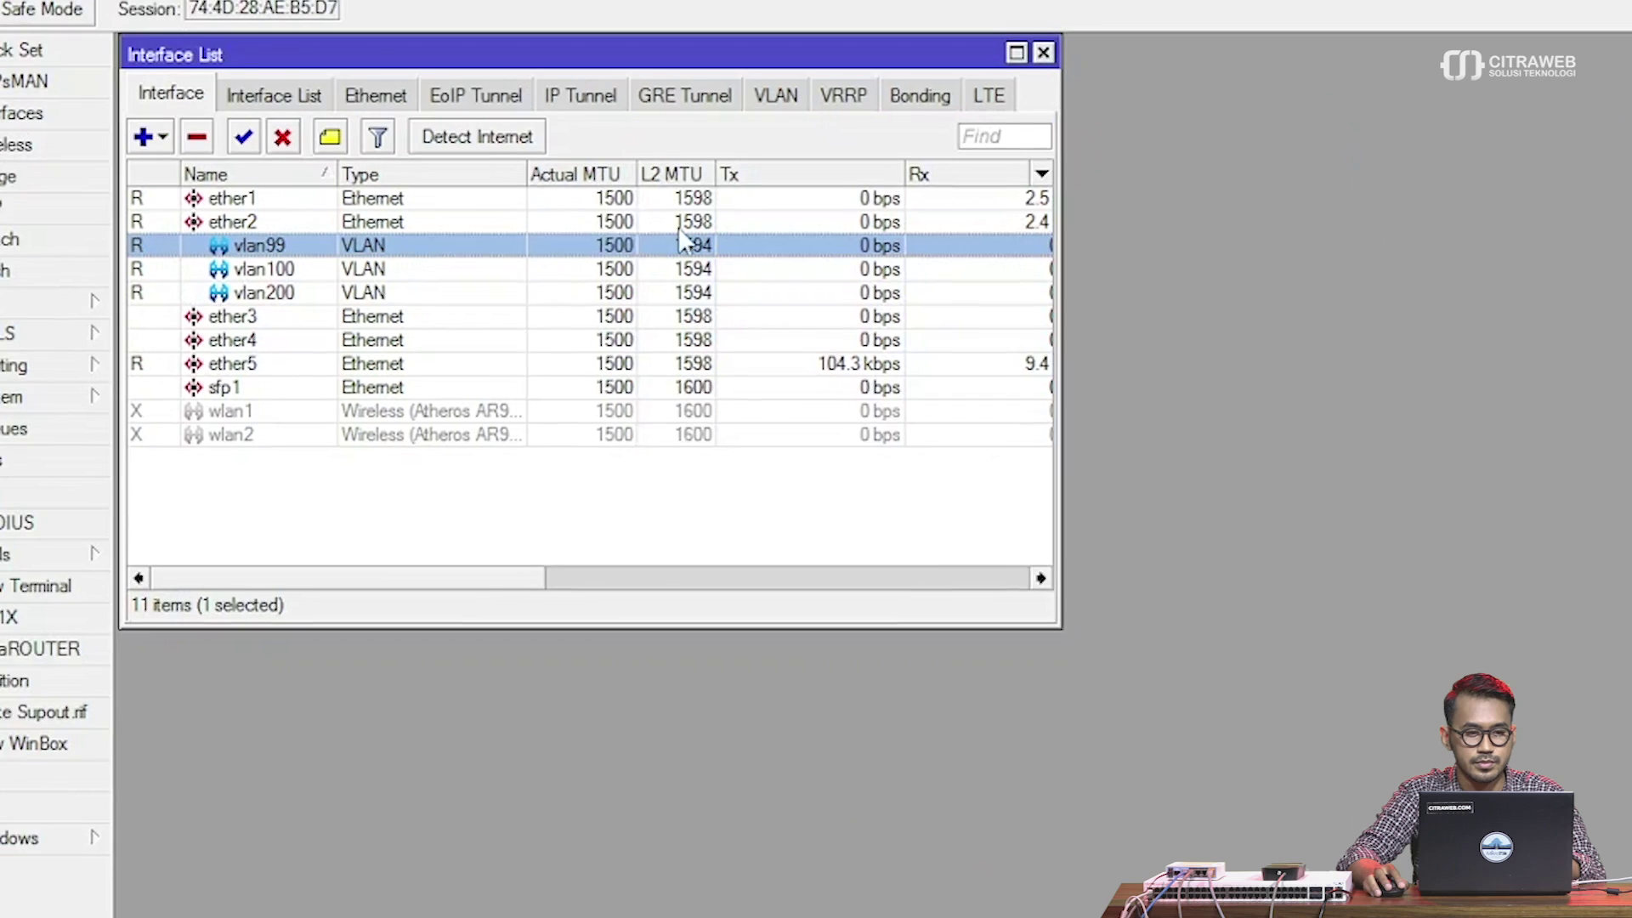
left_click(406, 366, "shift")
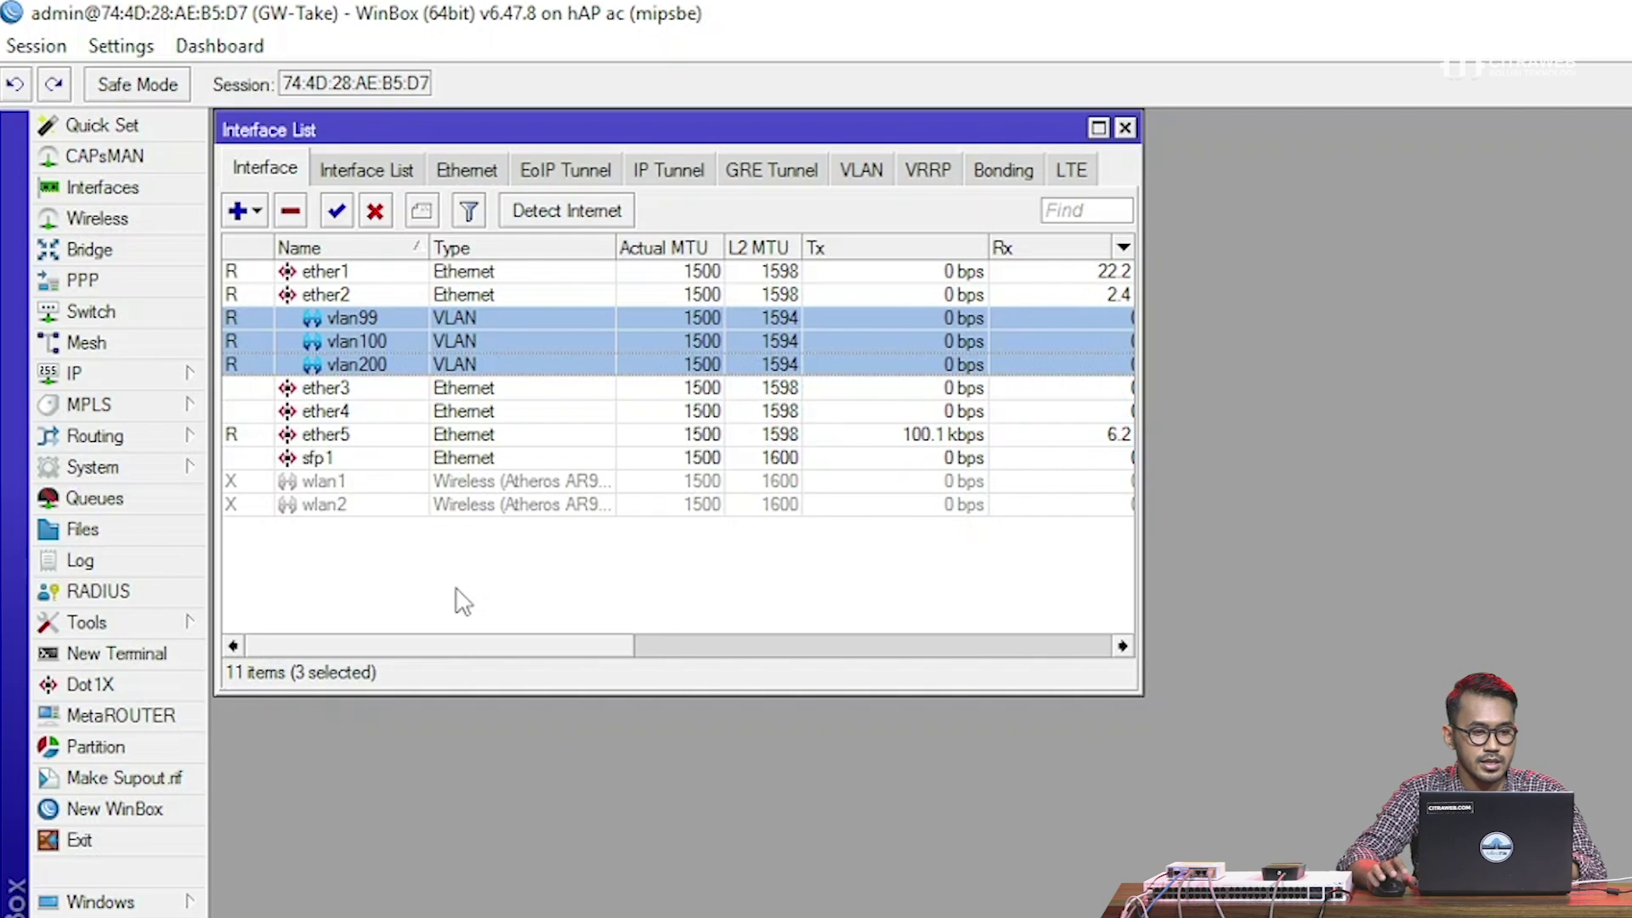
left_click(463, 602)
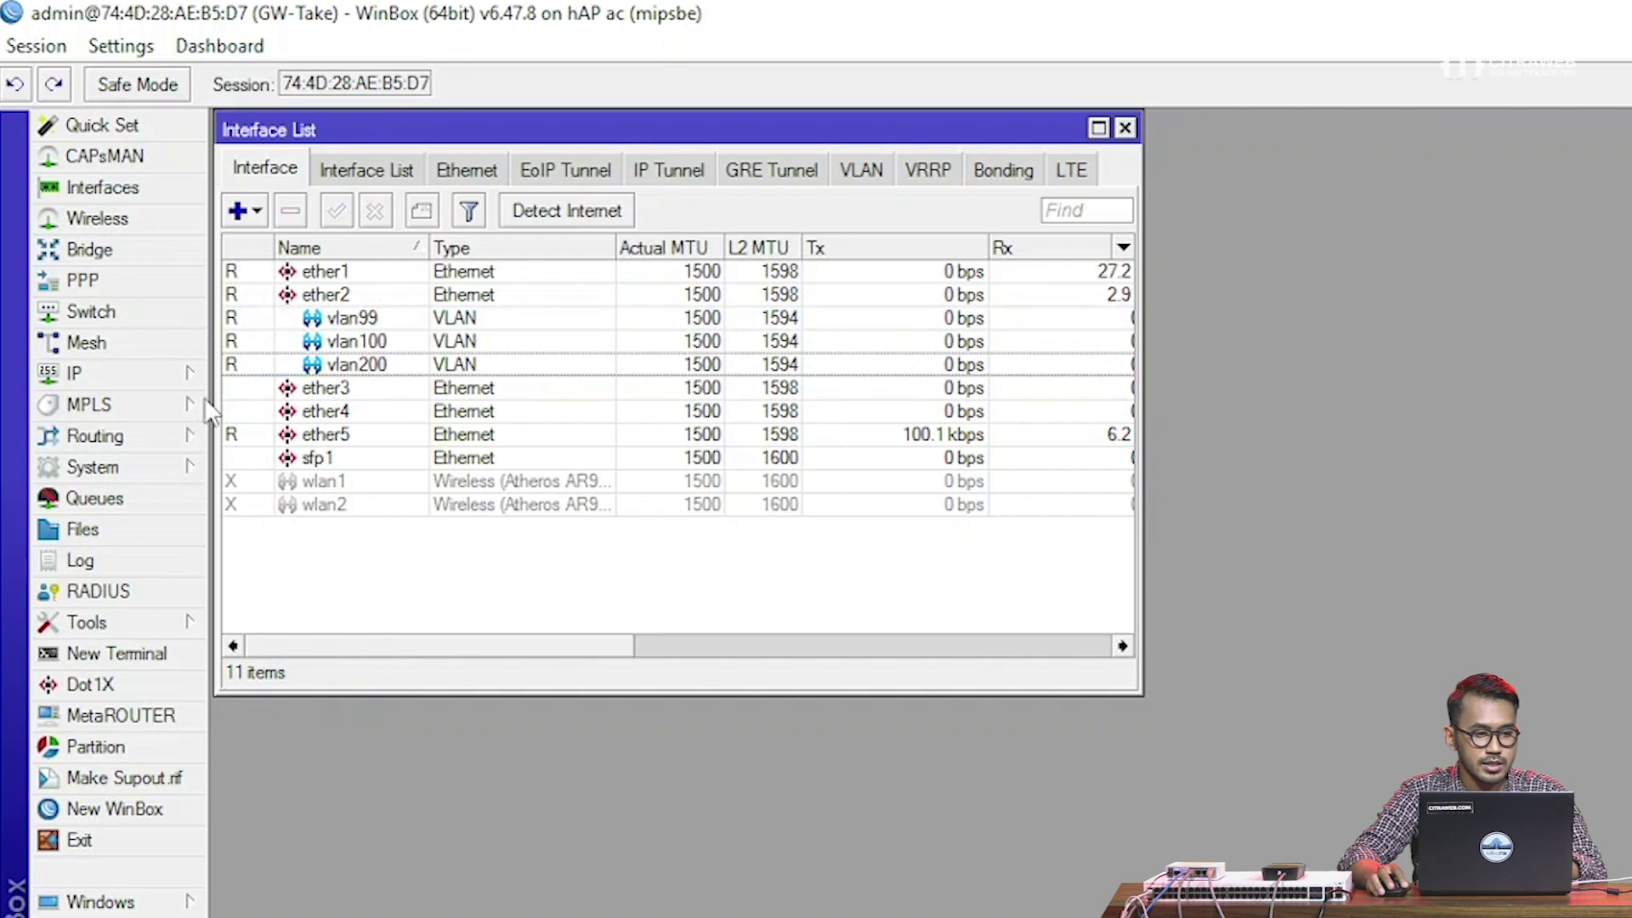
Add address 192.168.99.1/24 on vlan99 from IP > Addresses
left_click(161, 369)
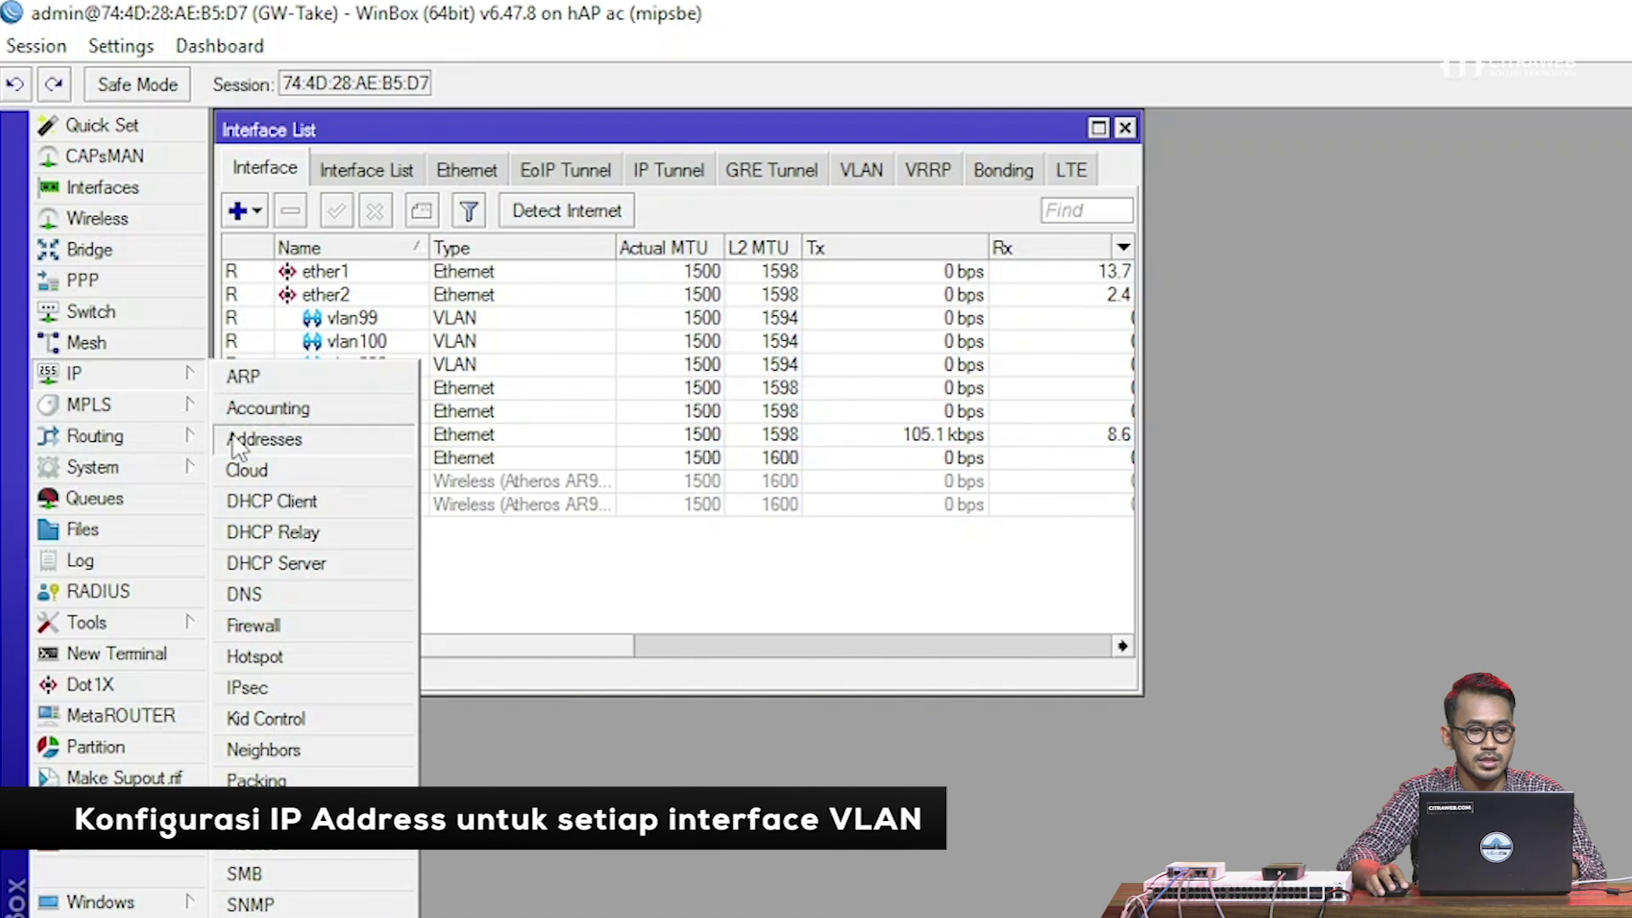
left_click(236, 435)
left_click_drag(567, 197, 596, 147)
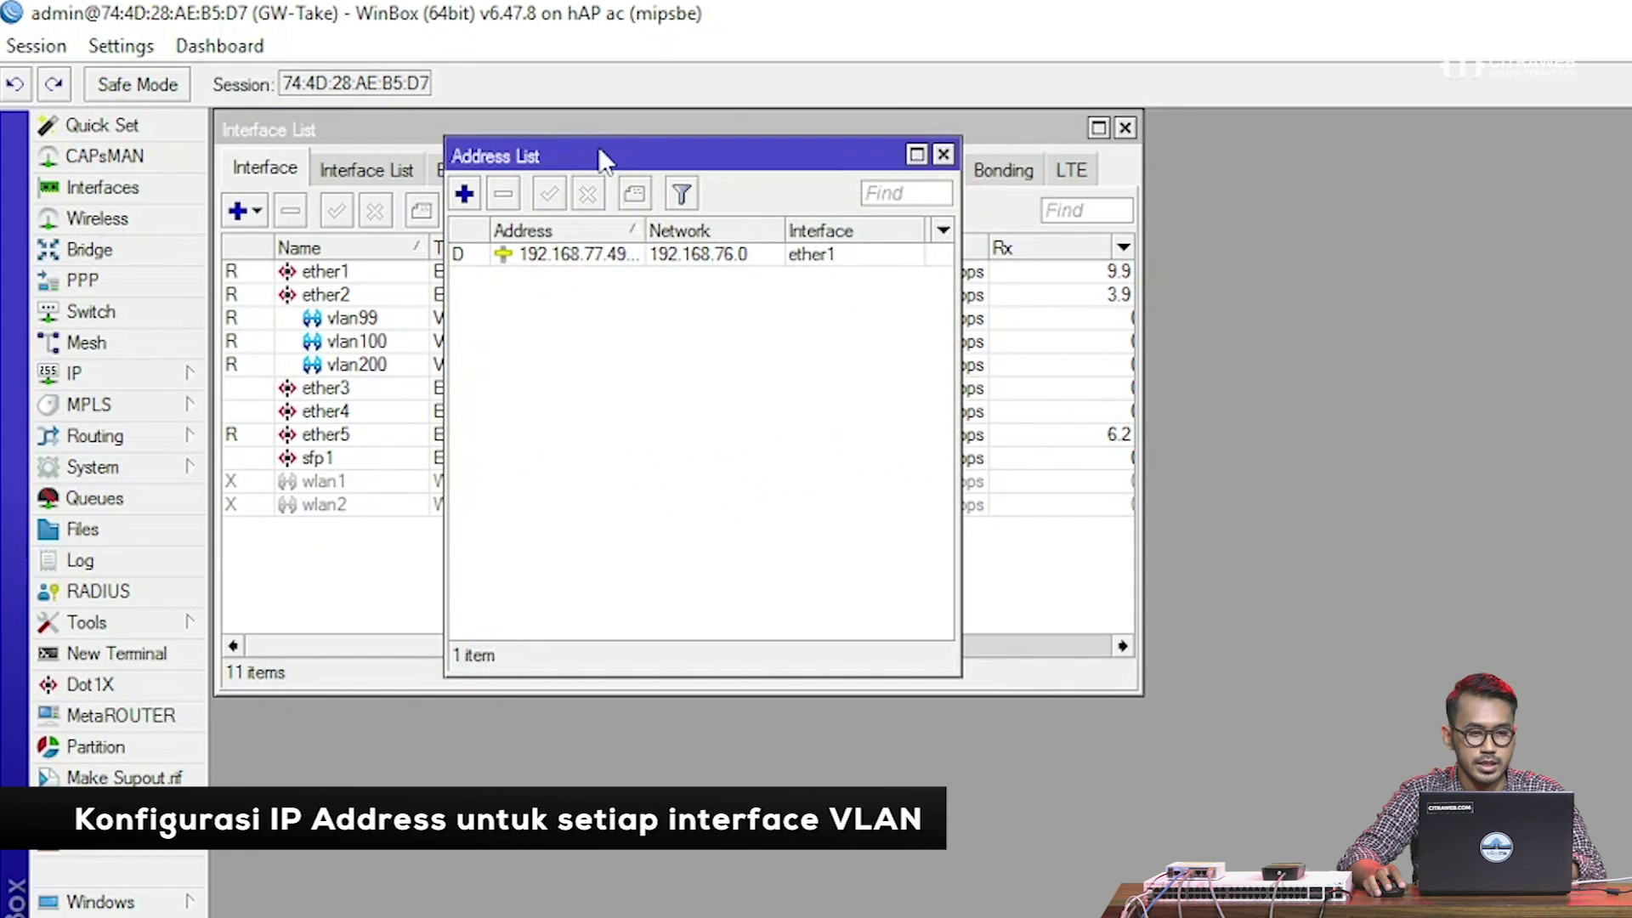
left_click(464, 201)
left_click_drag(1005, 463, 569, 393)
type("192")
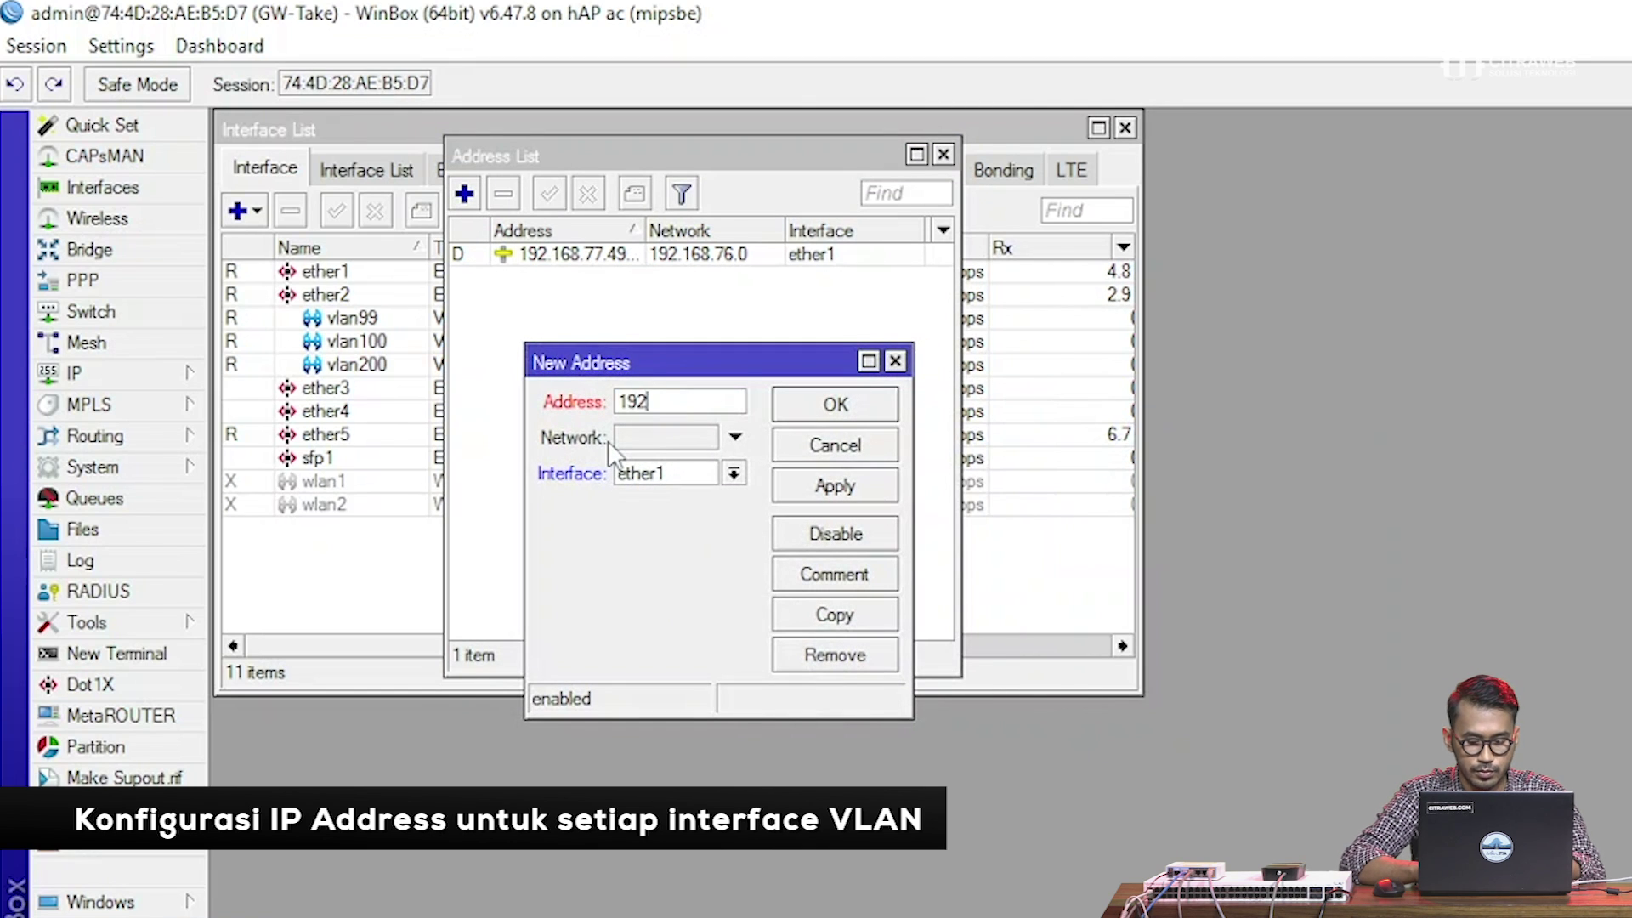
type(".168.99")
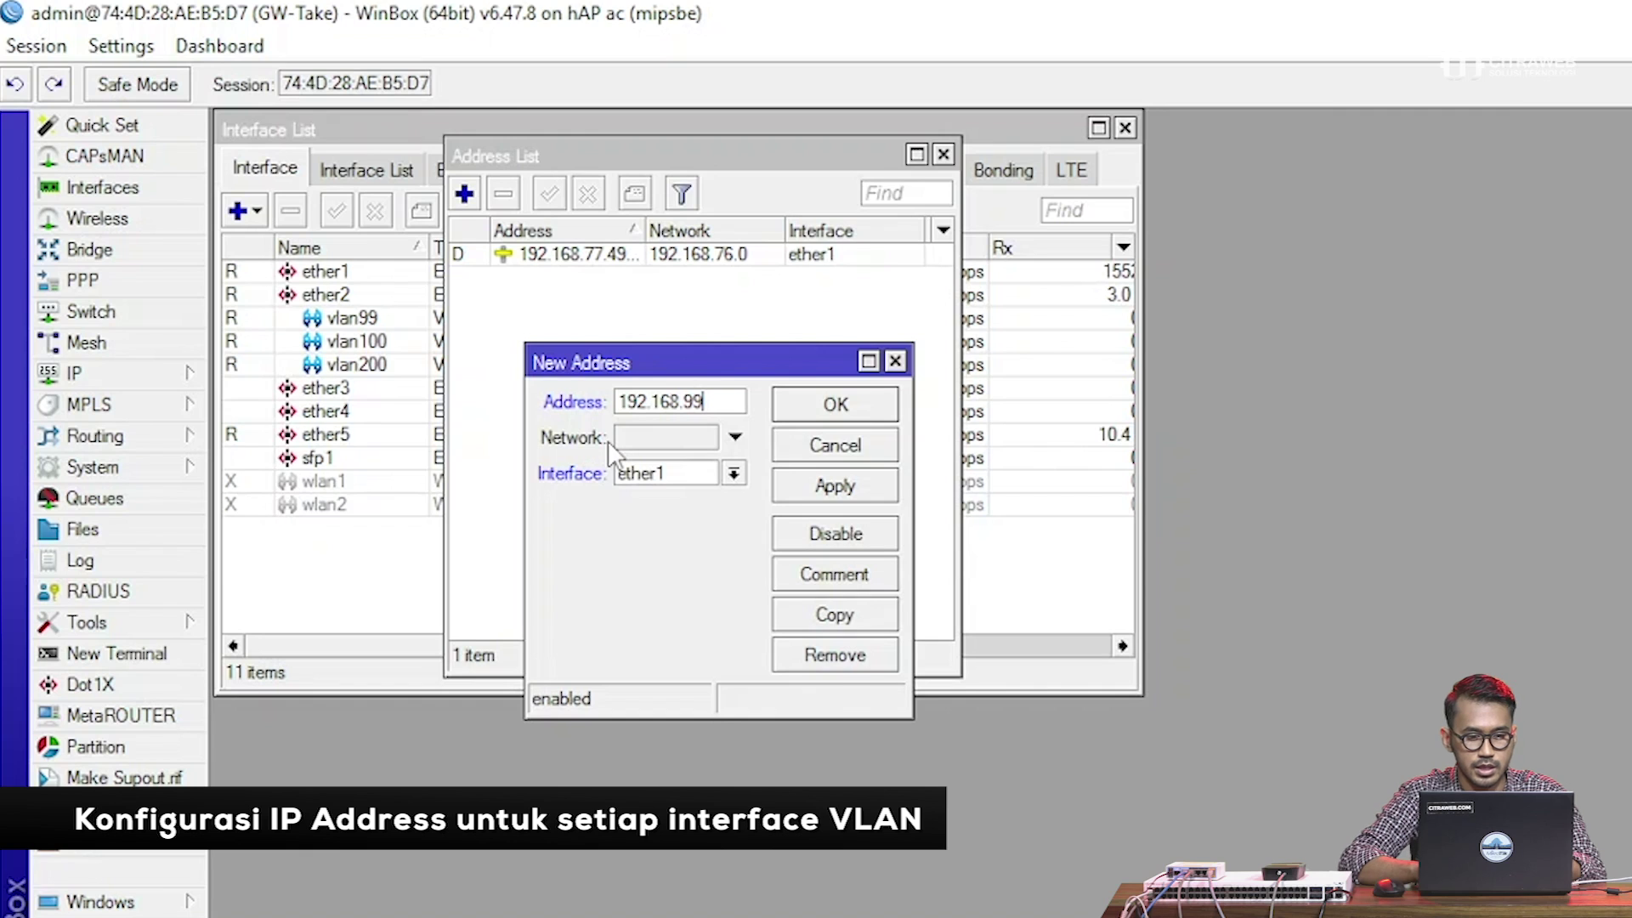
type(".")
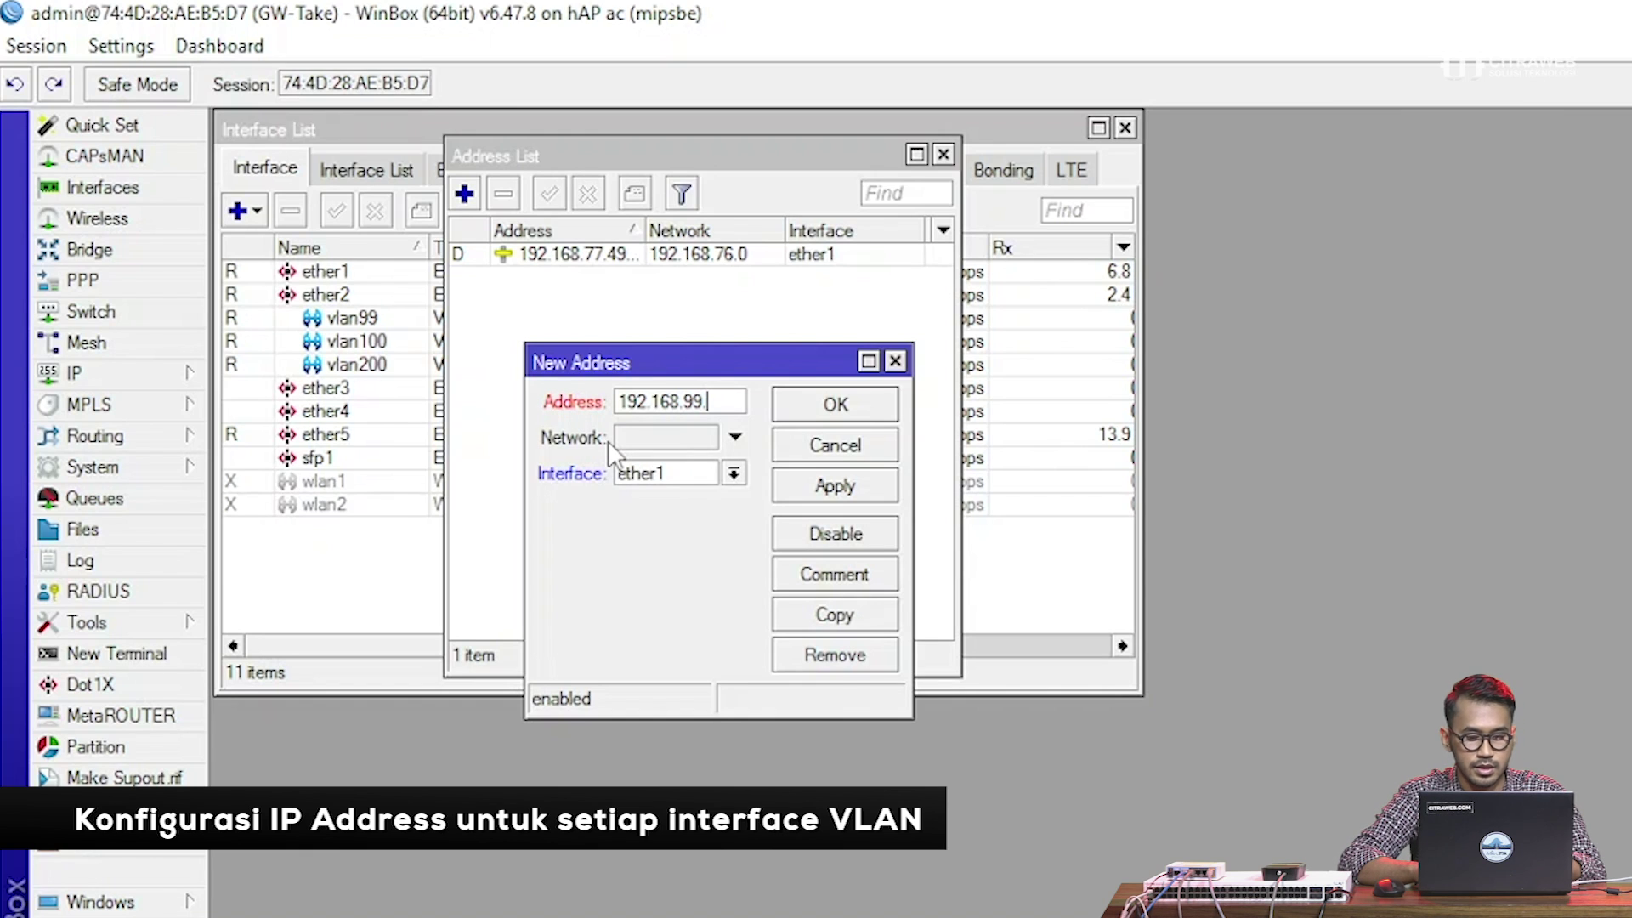
type("1/24")
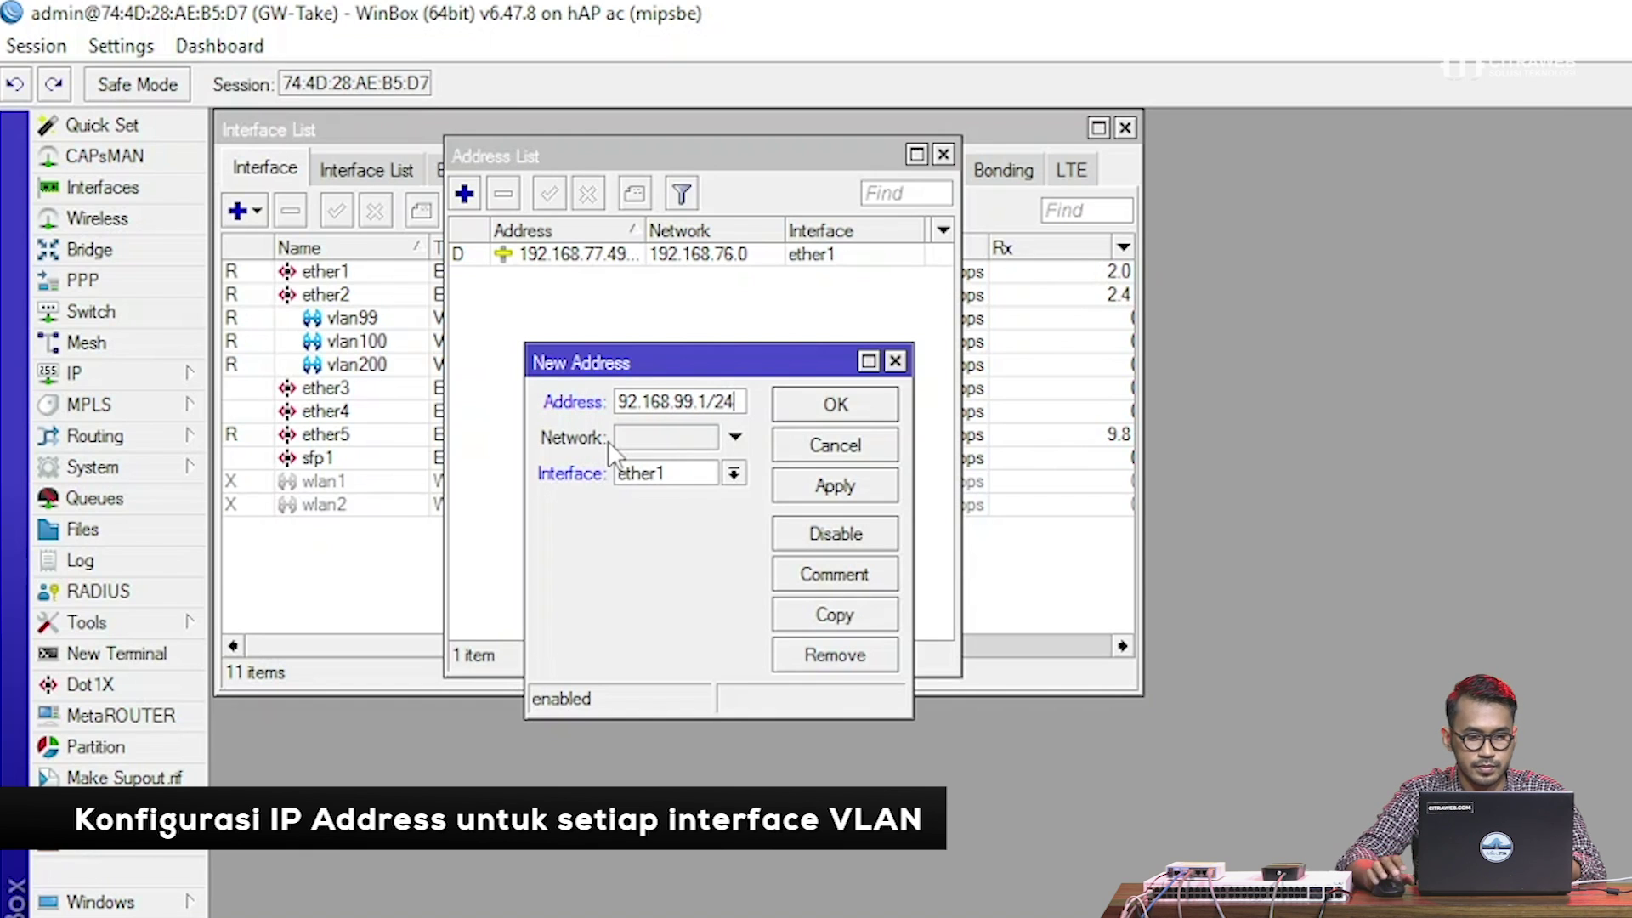
left_click(644, 478)
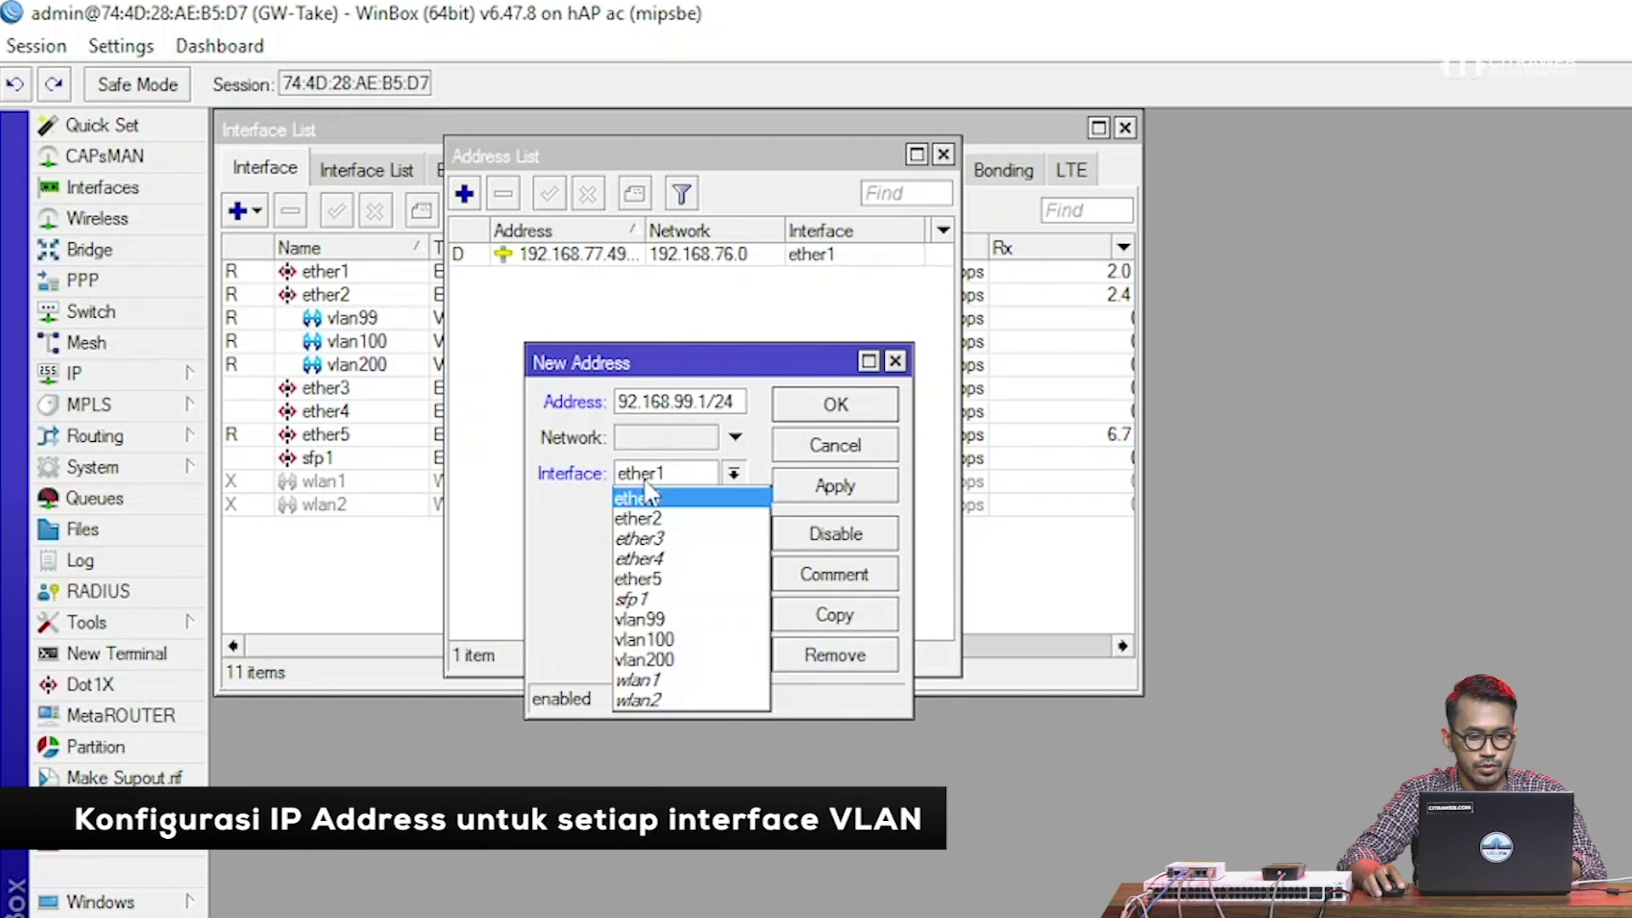
left_click(656, 609)
left_click(841, 491)
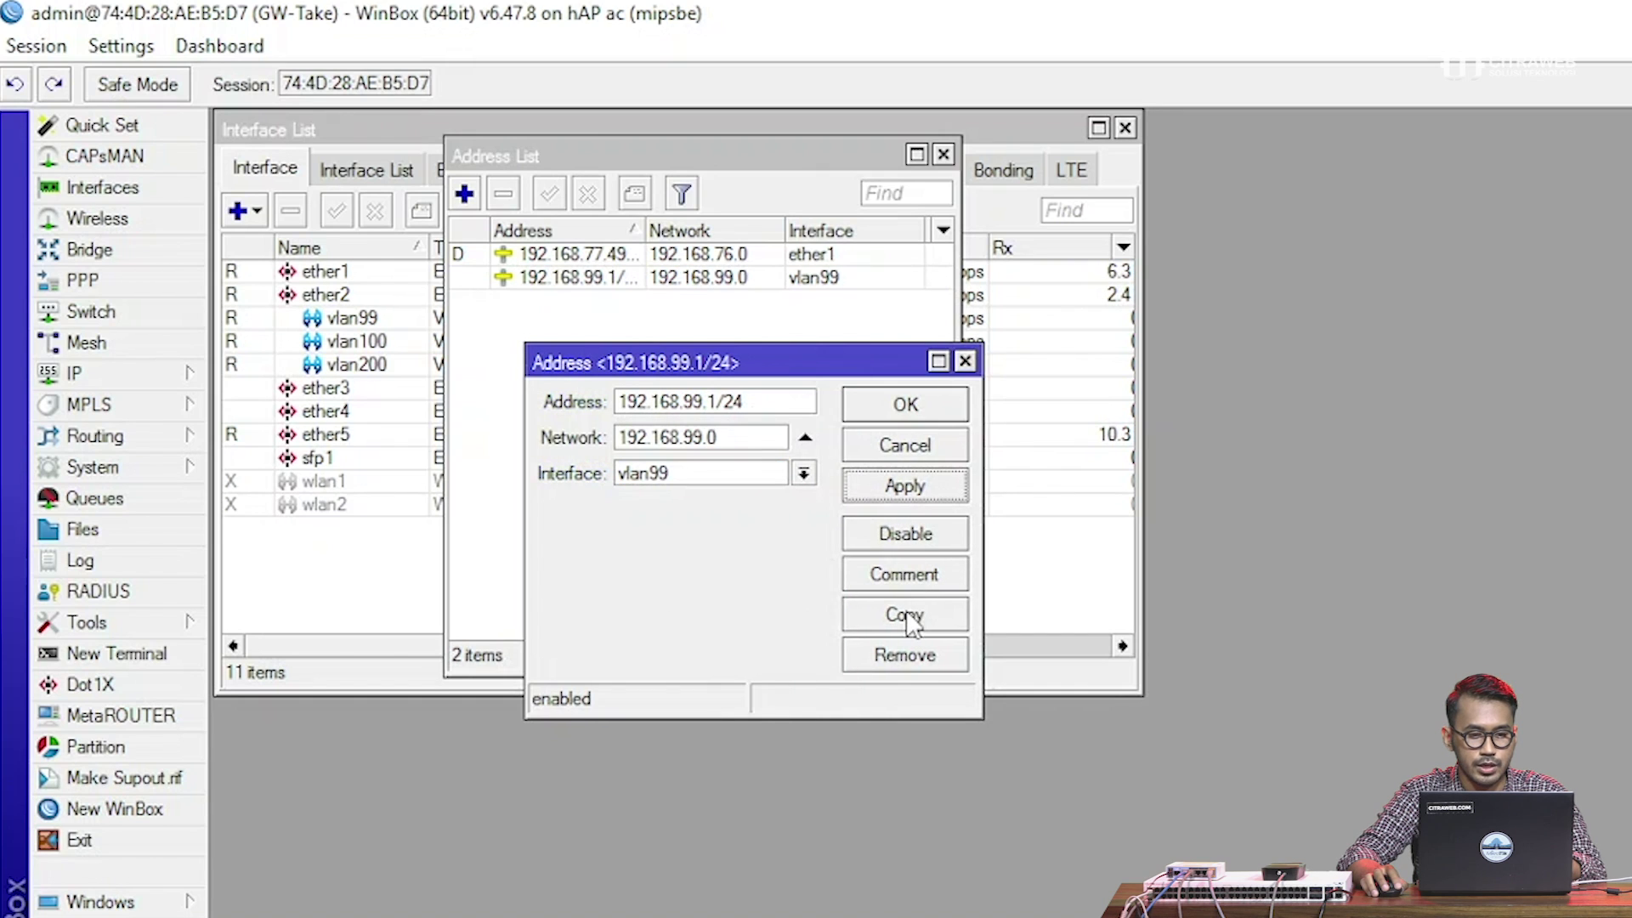
Copy it into 192.168.100.1/24 on vlan100
left_click(906, 617)
left_click_drag(1112, 487, 1101, 483)
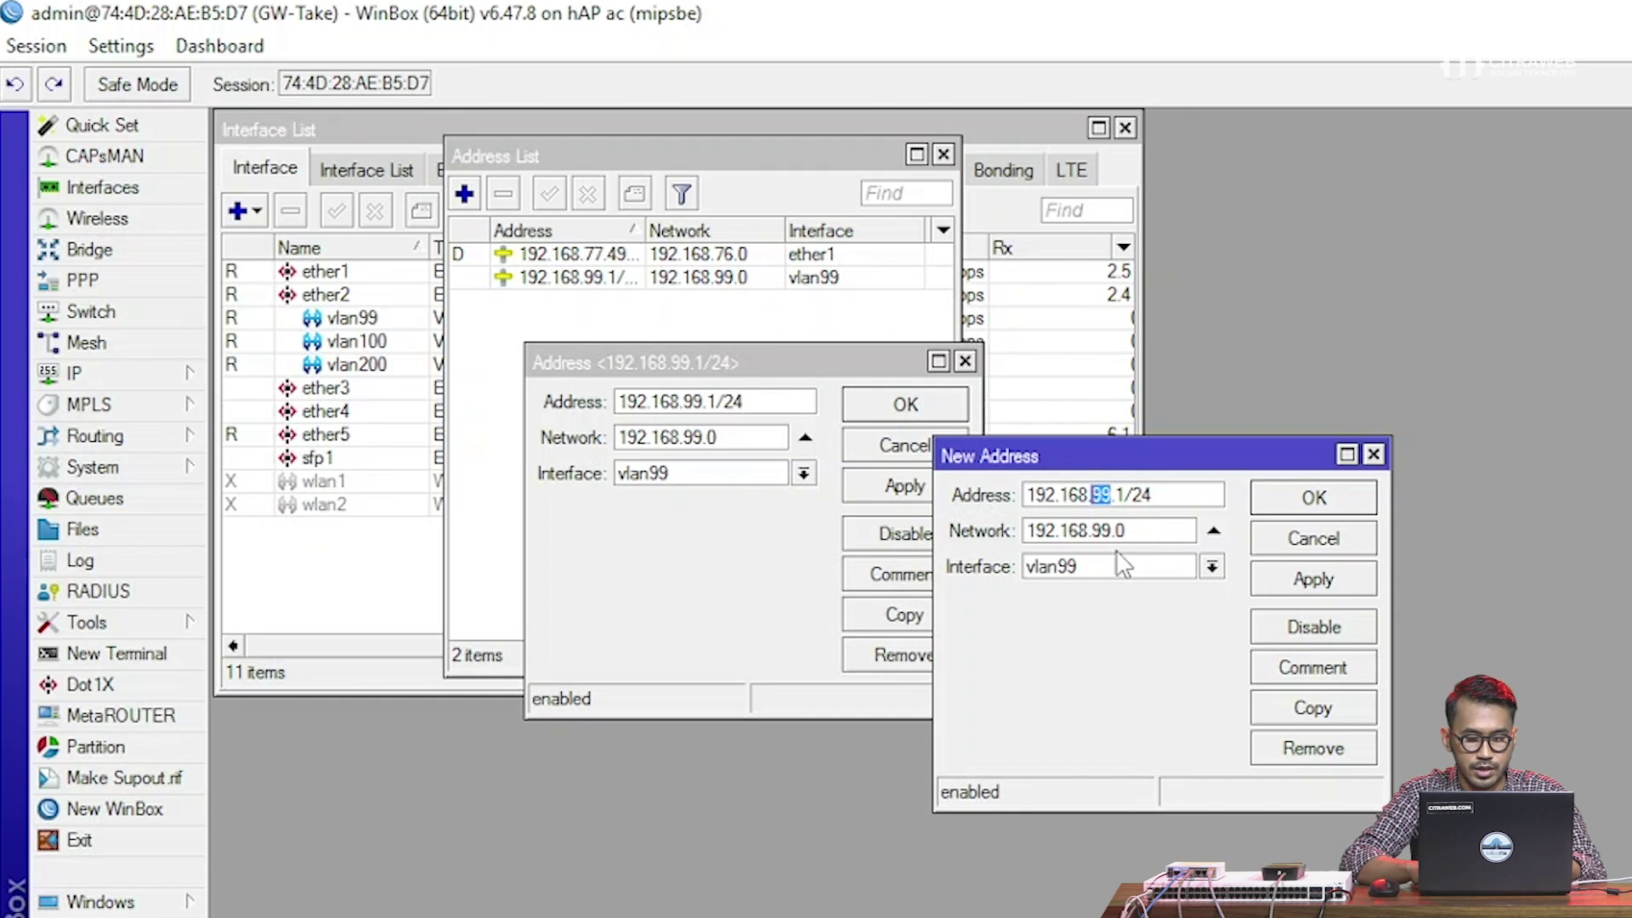
type("100")
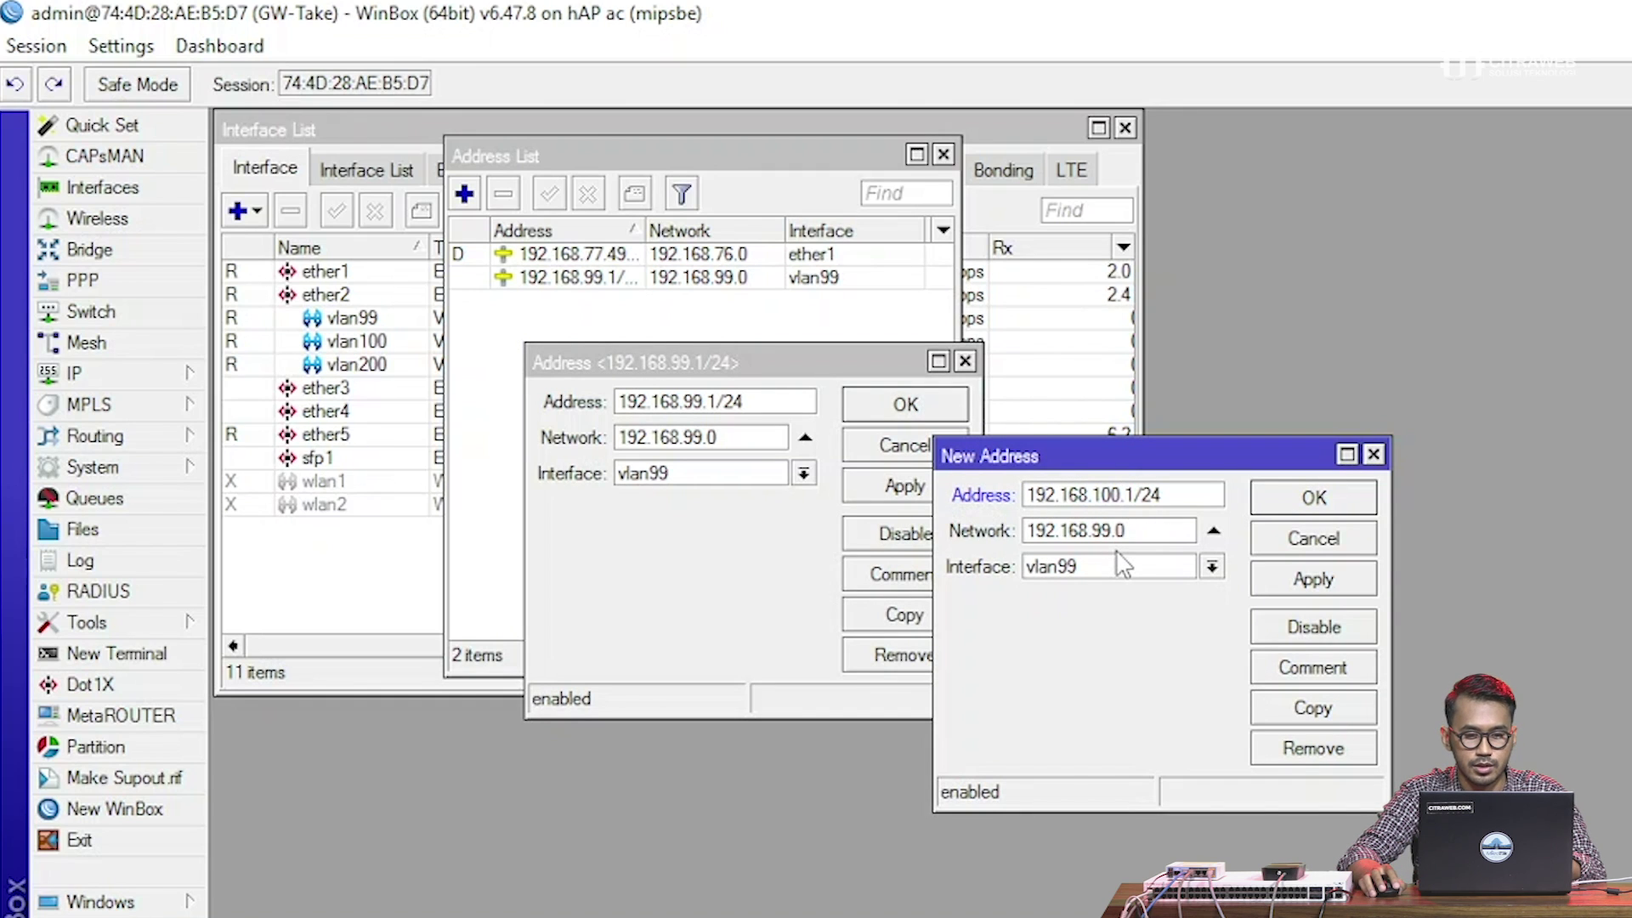
left_click(1126, 566)
left_click(1094, 729)
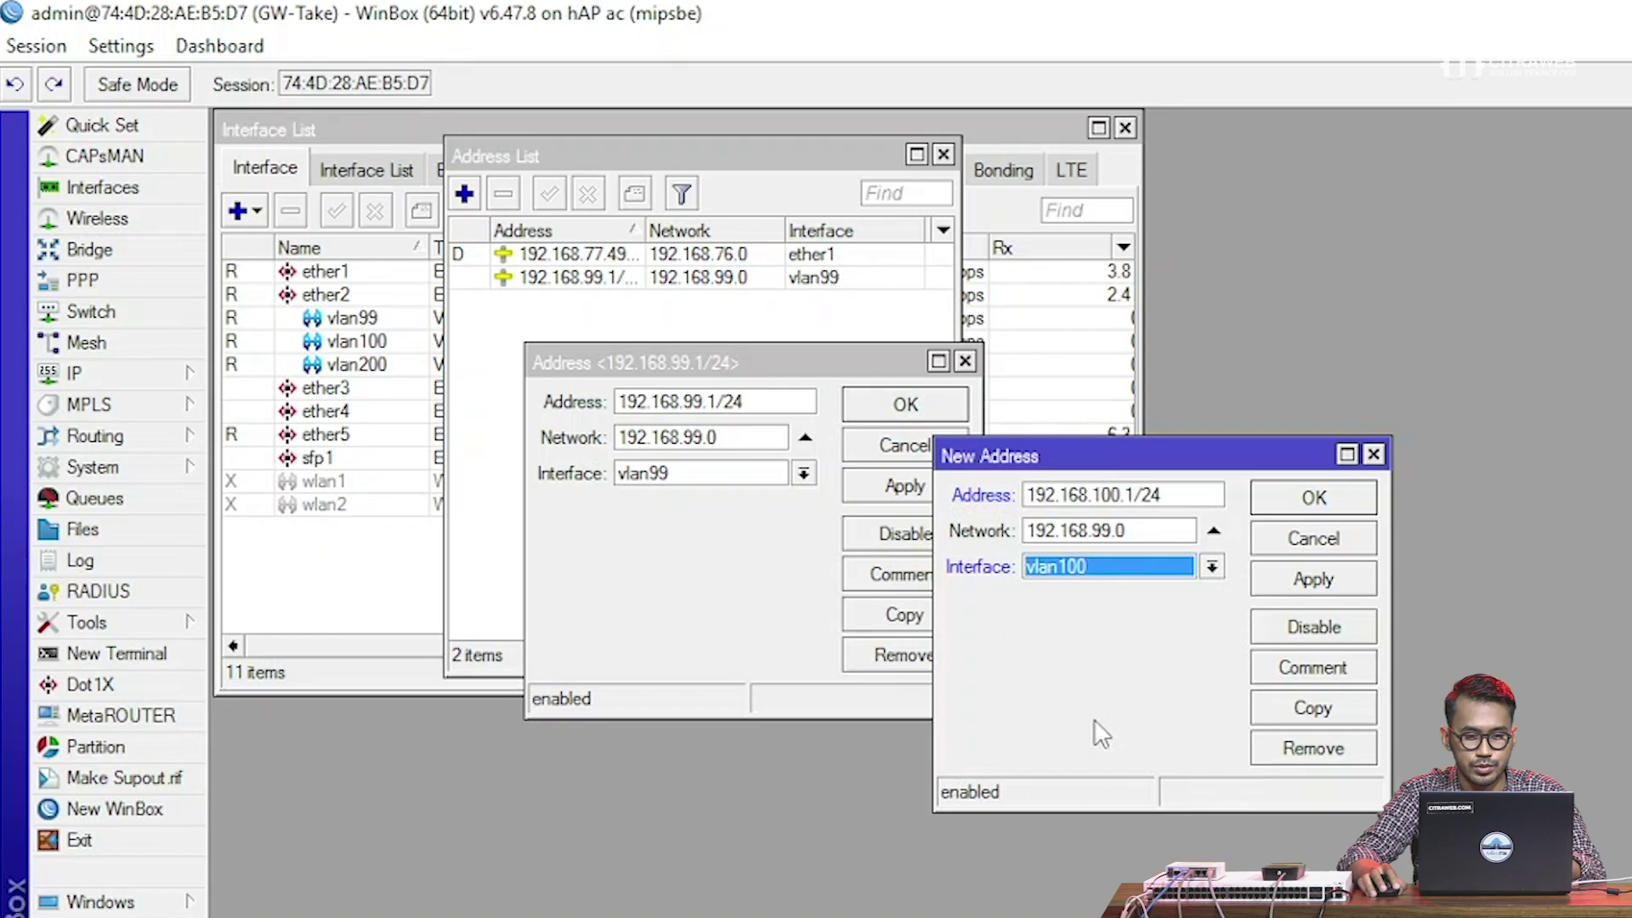
left_click(1310, 581)
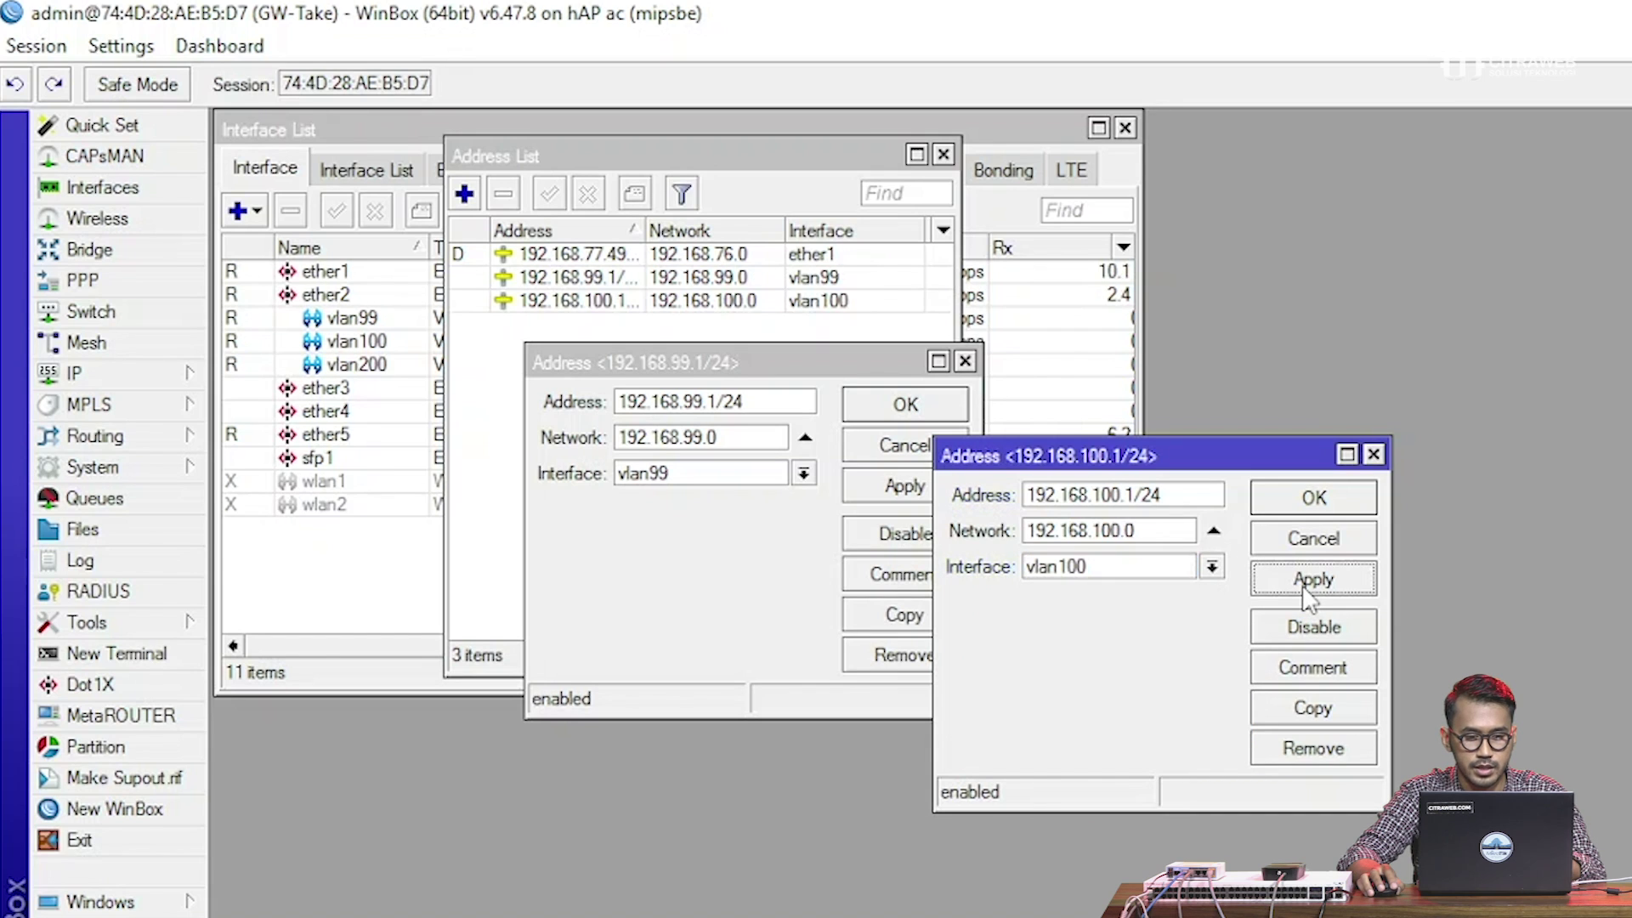
Copy again into 192.168.200.1/24 on vlan200 and close all three address dialogs
left_click(1327, 718)
left_click(1138, 532)
left_click_drag(1139, 532, 1133, 532)
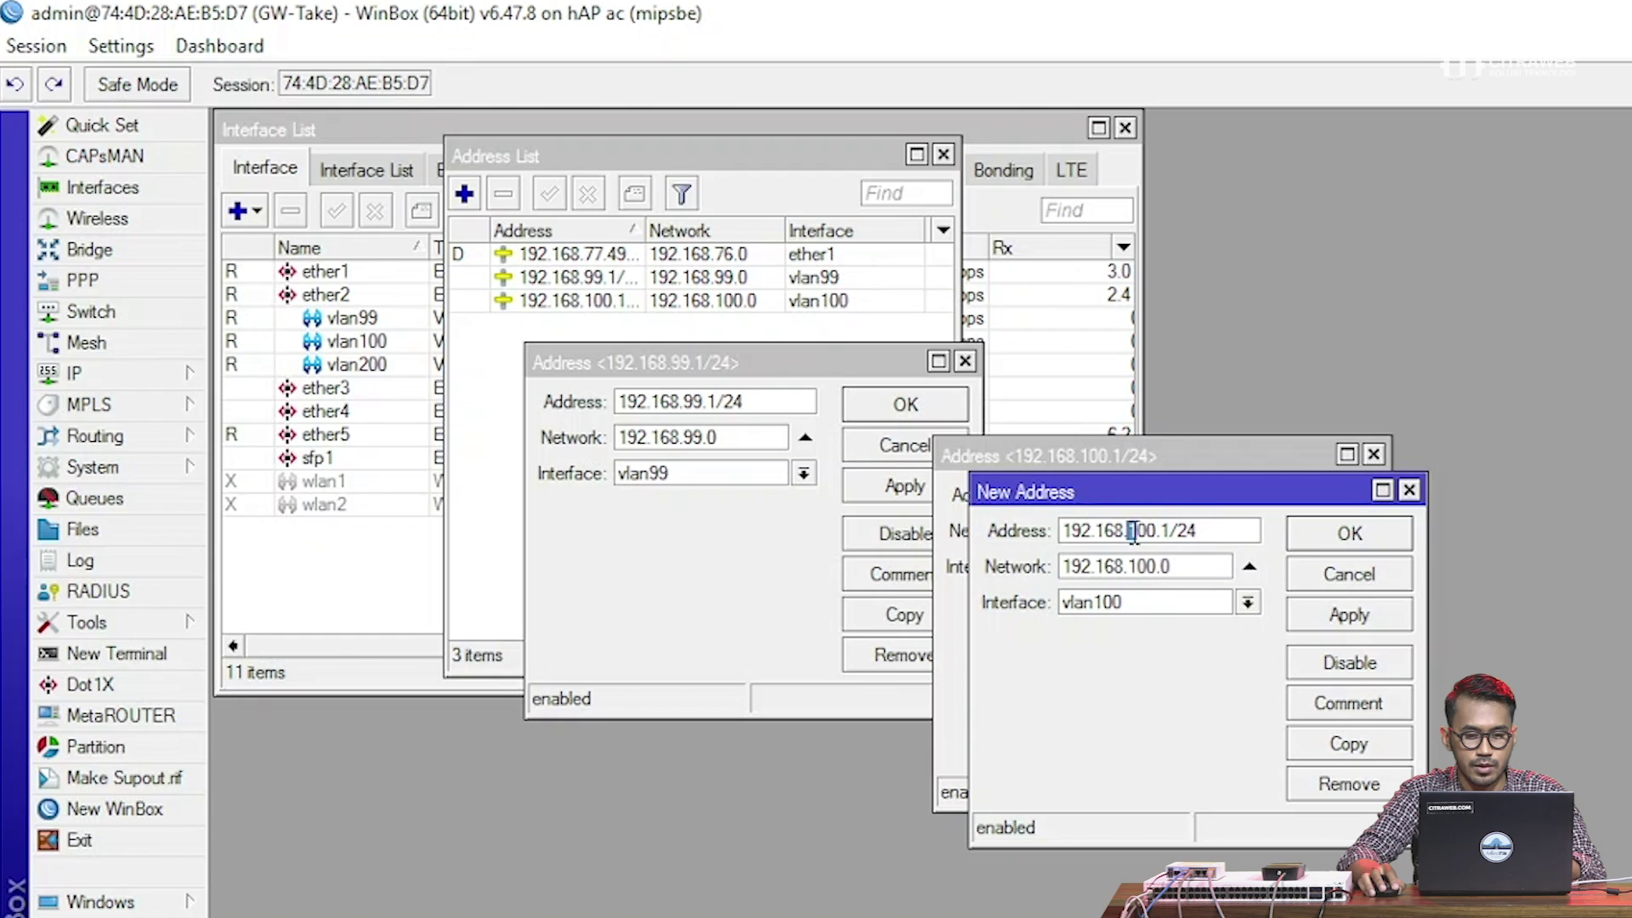
type("2")
left_click(1133, 601)
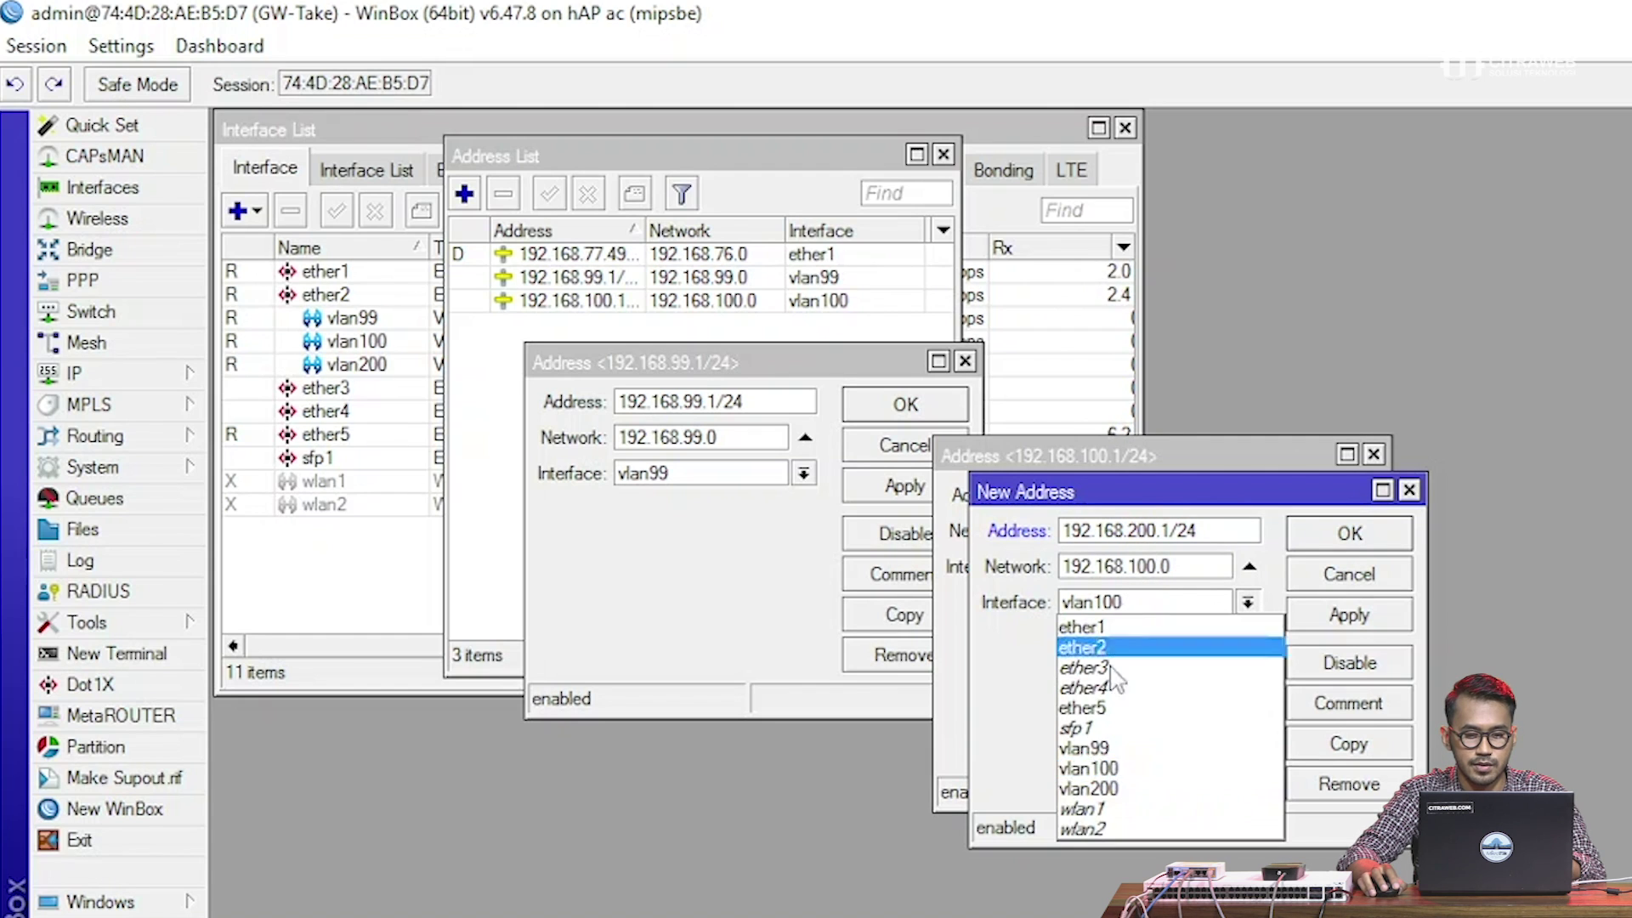
left_click(1106, 789)
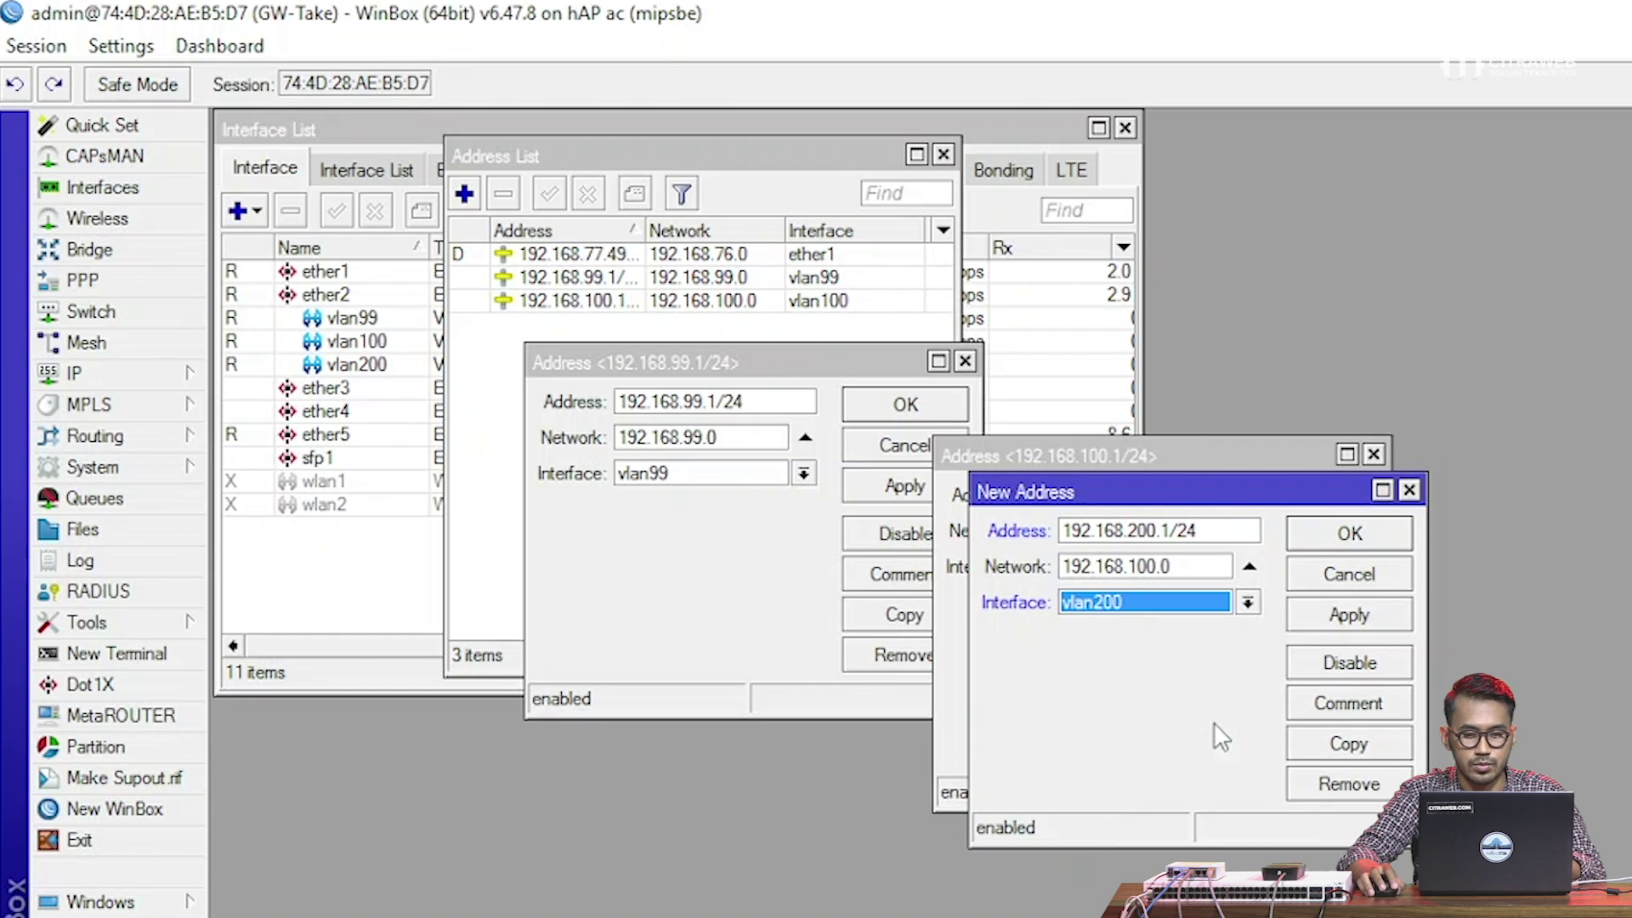
left_click(1331, 618)
left_click(1344, 535)
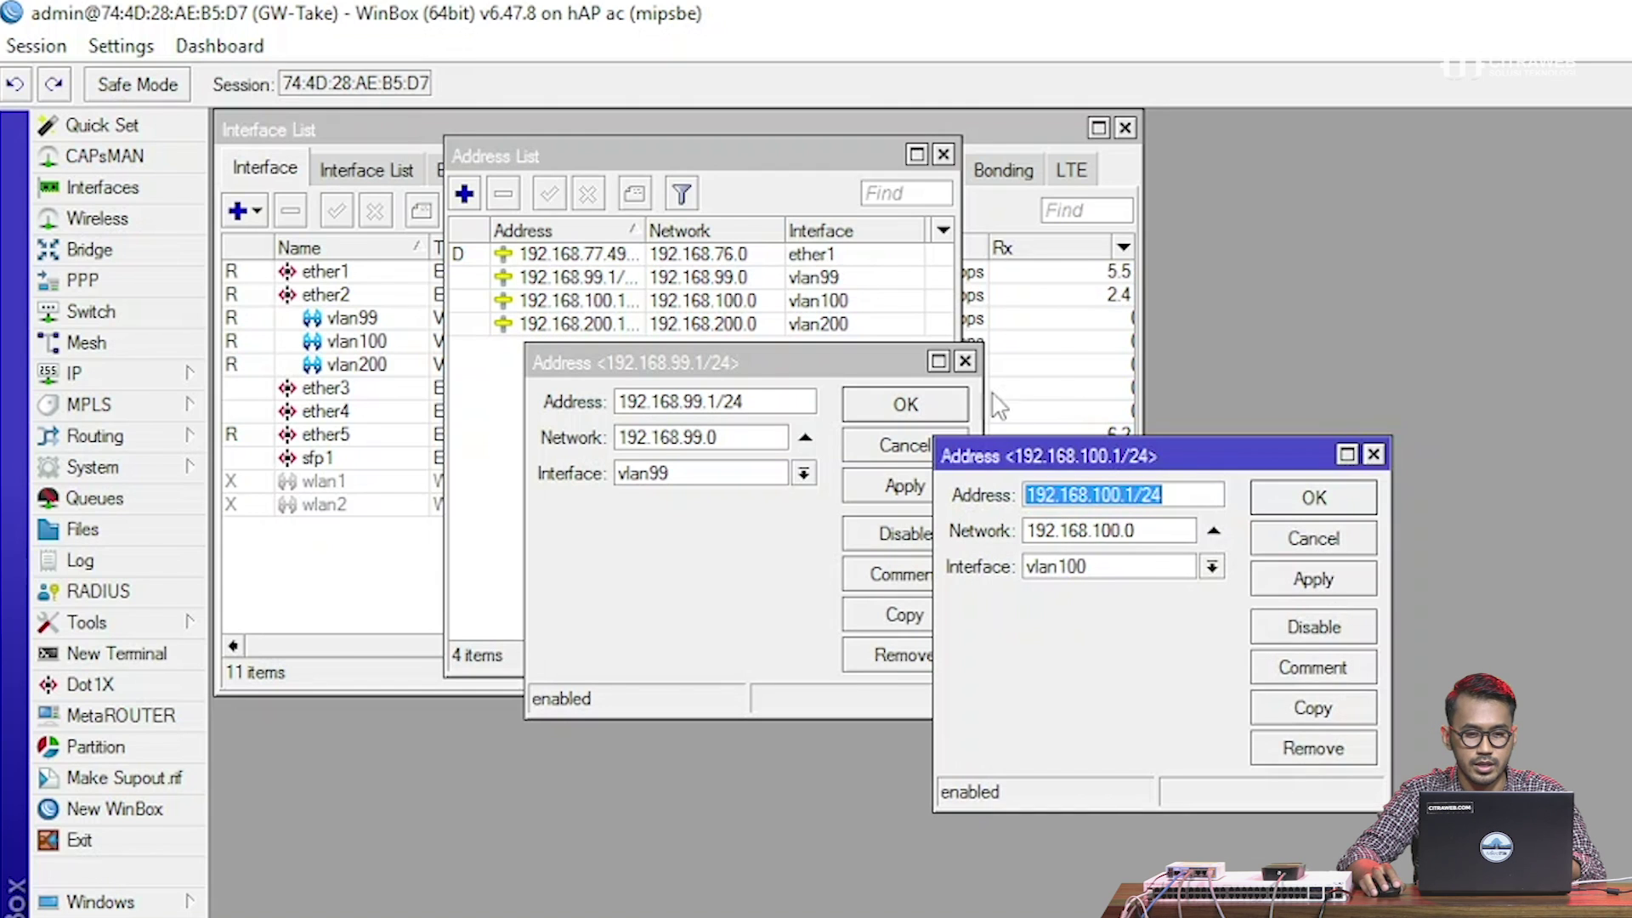
left_click(1313, 498)
left_click(919, 405)
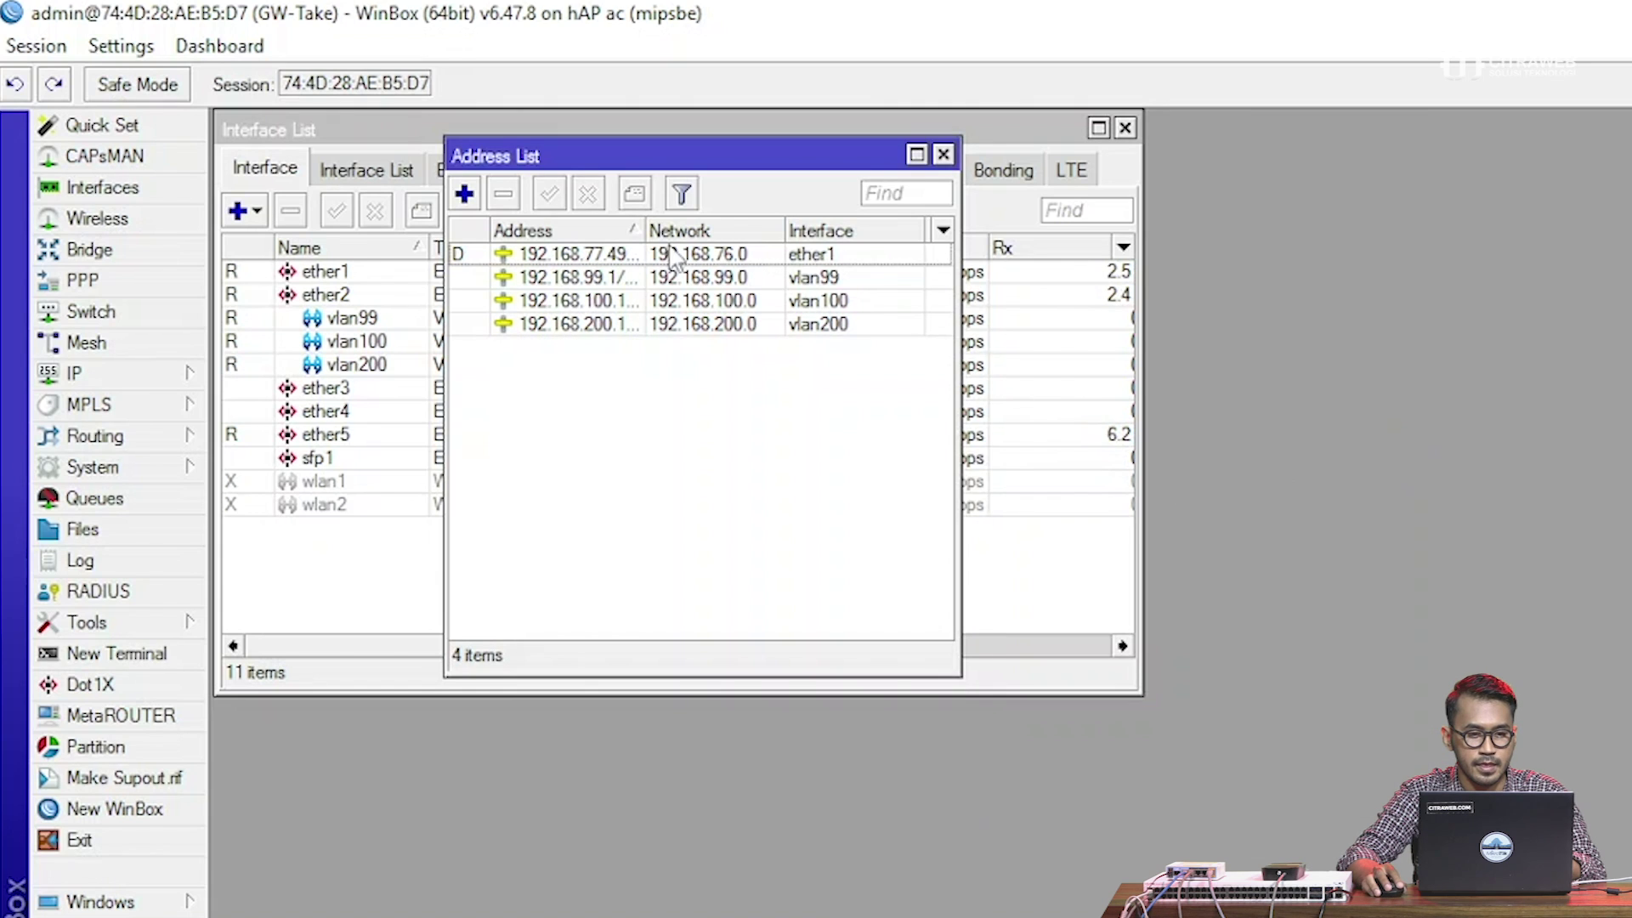
Widen the Address column so each address and its /24 or /23 prefix shows in full
left_click_drag(644, 230, 680, 227)
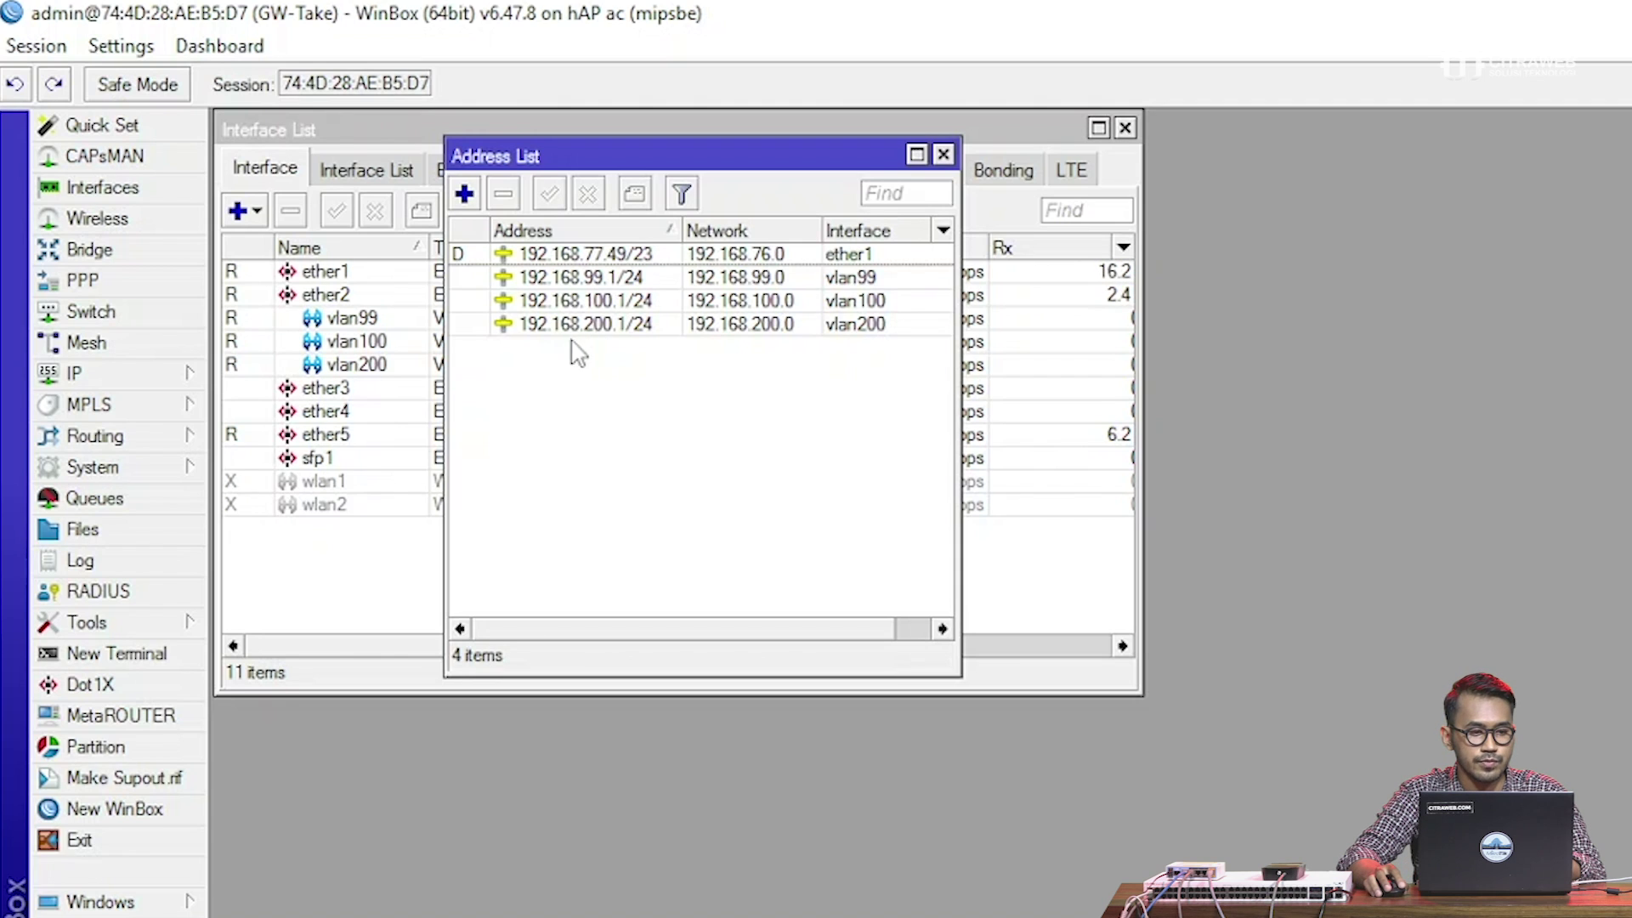
Start DHCP Setup from IP > DHCP Server with vlan99 as the interface
left_click(175, 374)
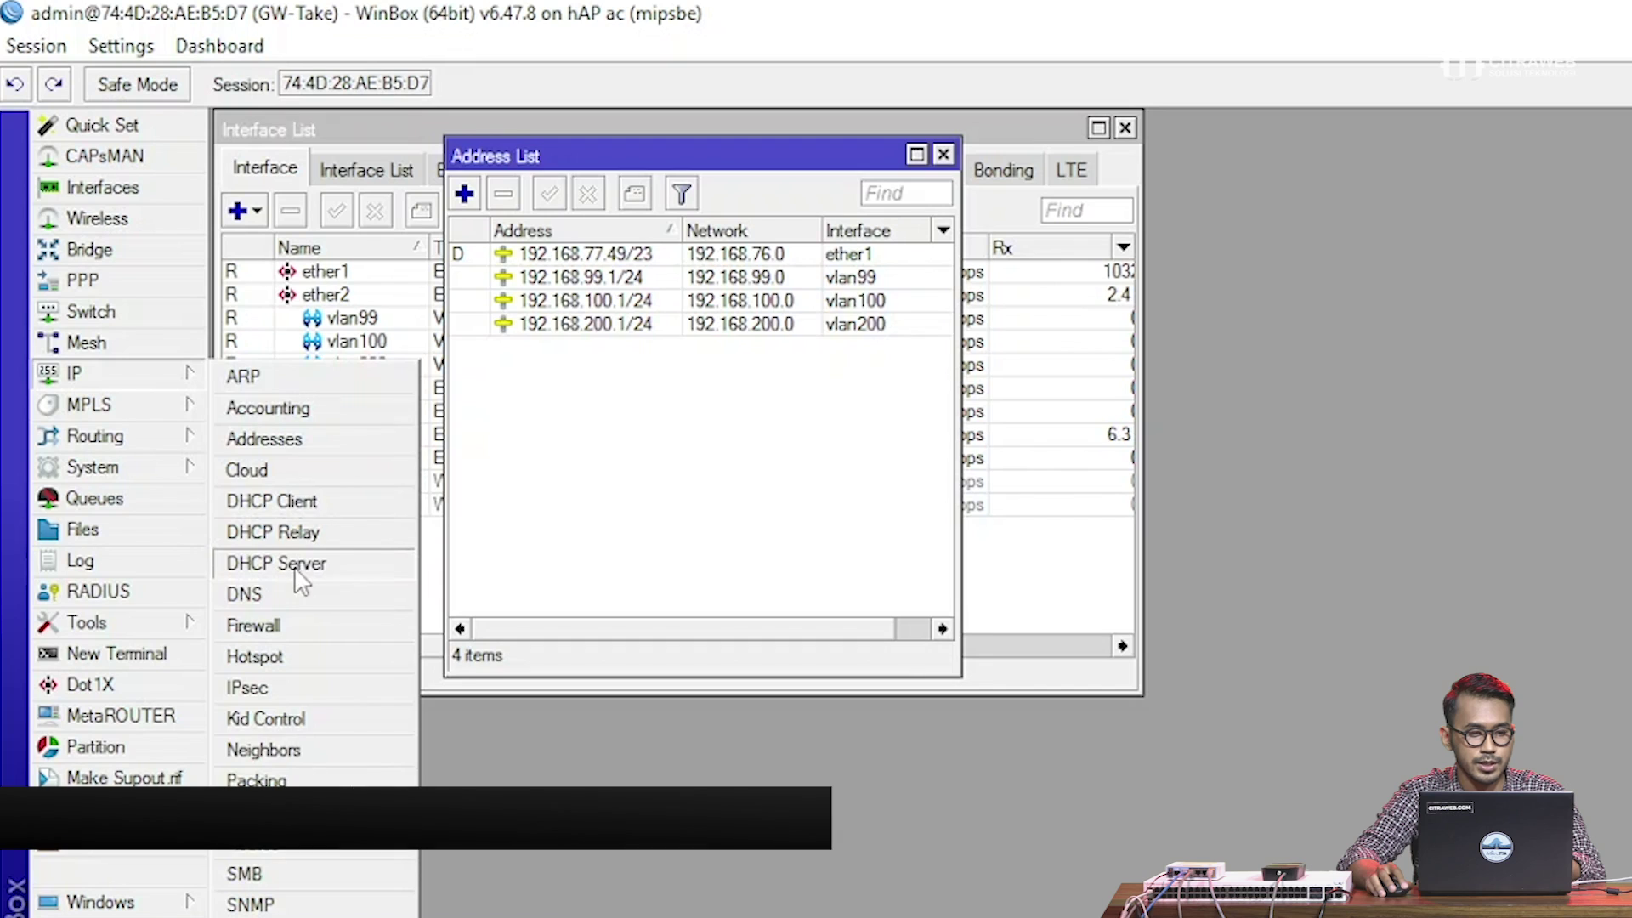
left_click(276, 563)
left_click_drag(659, 357, 598, 435)
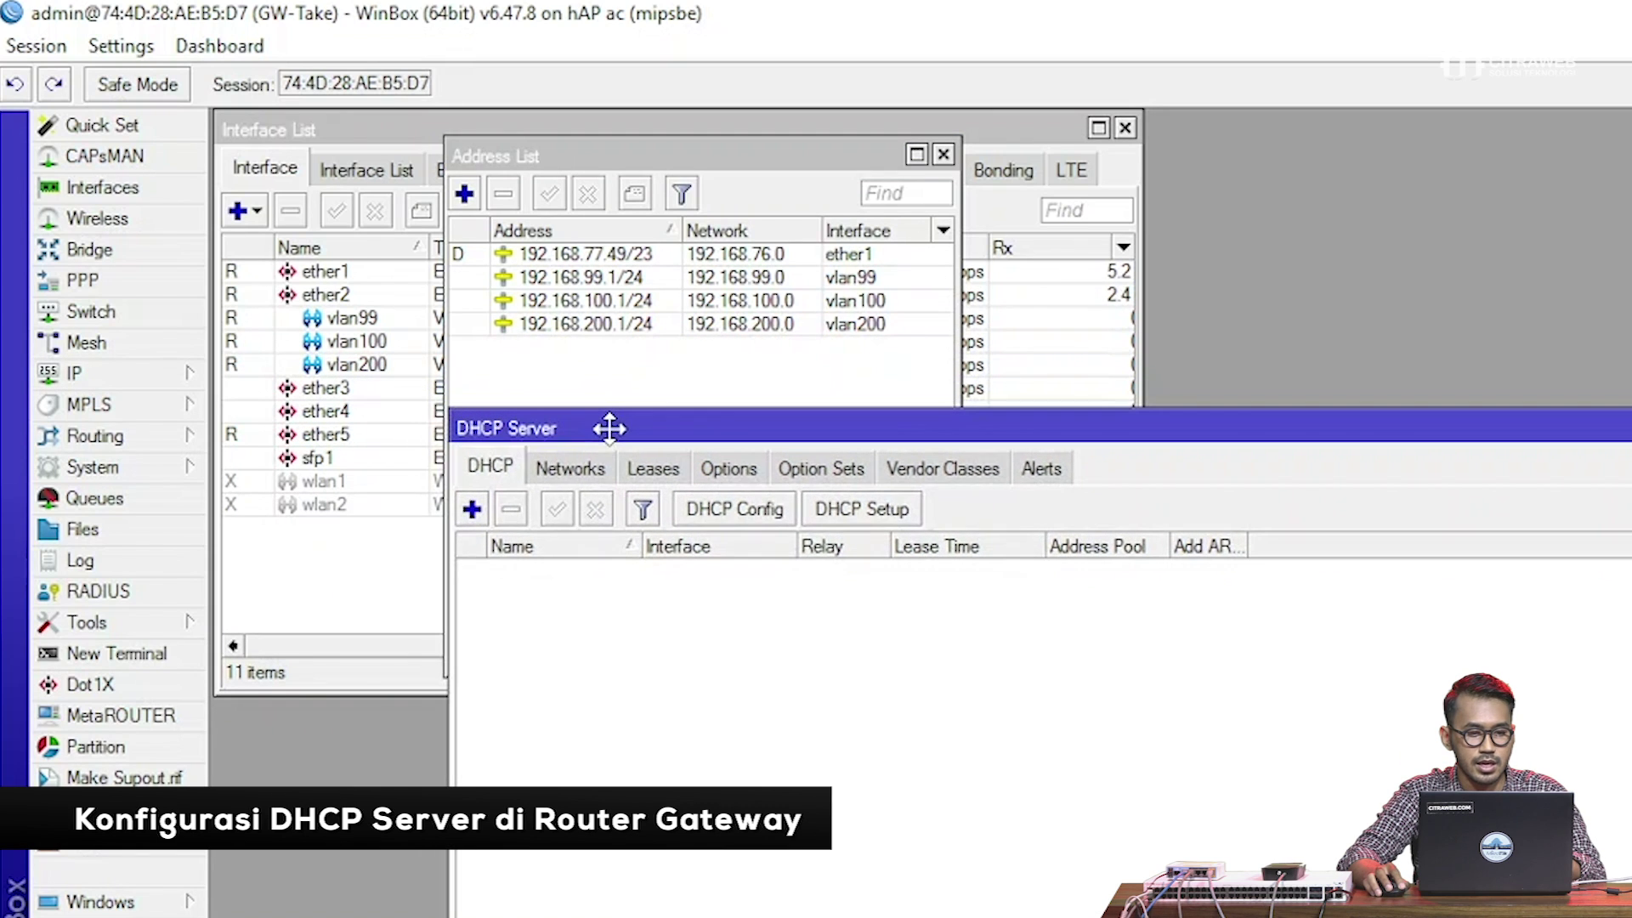
left_click(830, 510)
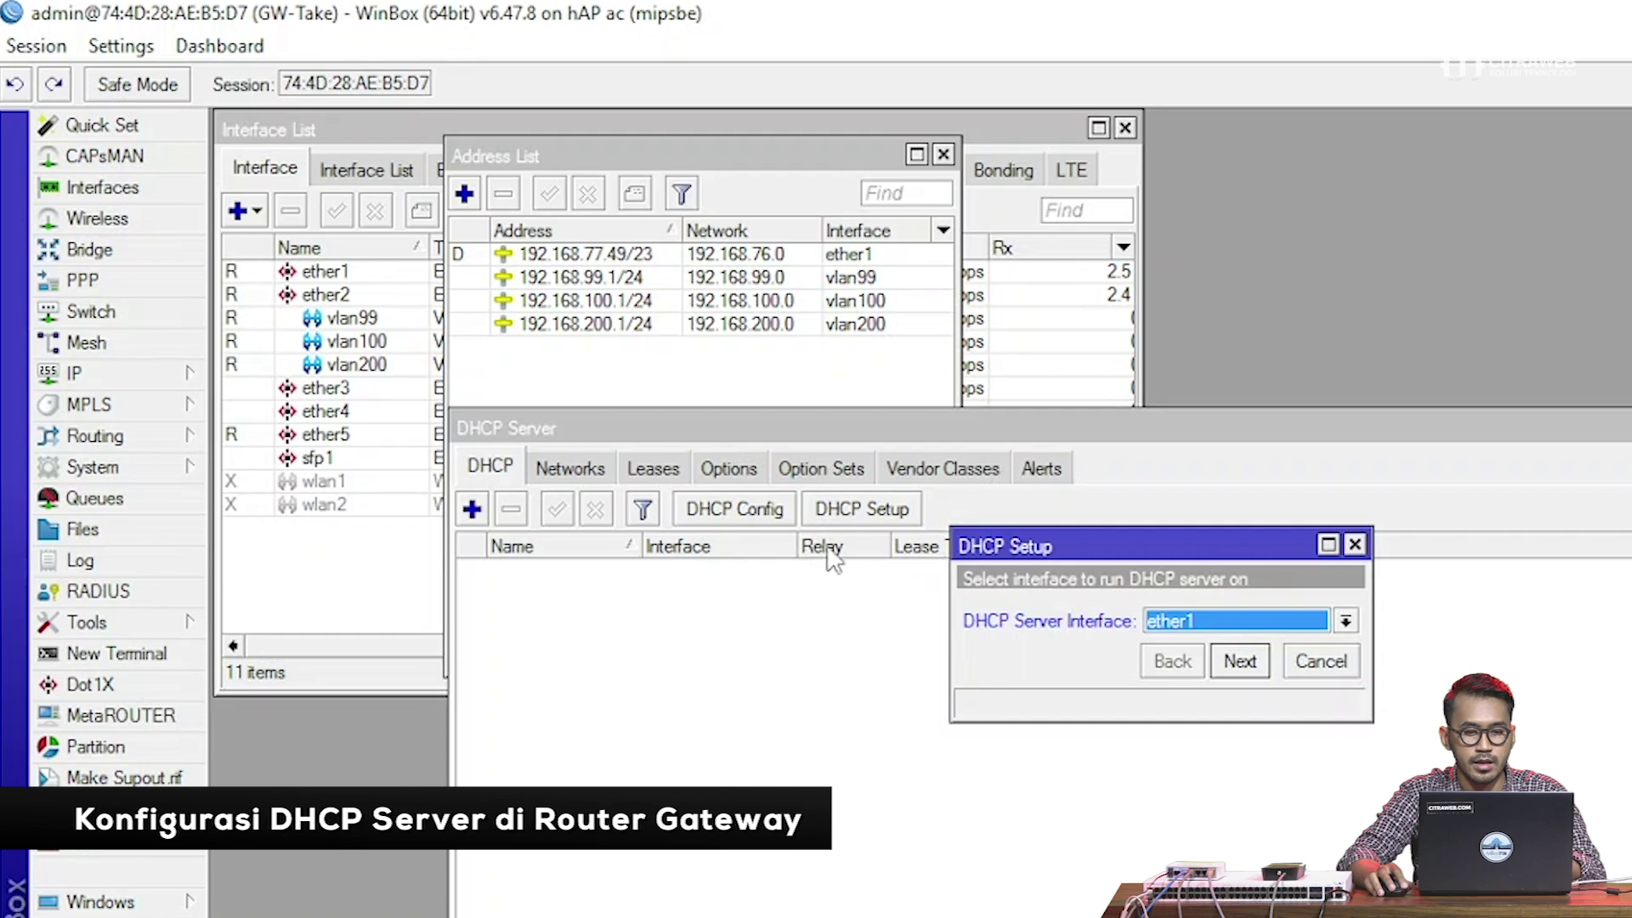
left_click(1229, 619)
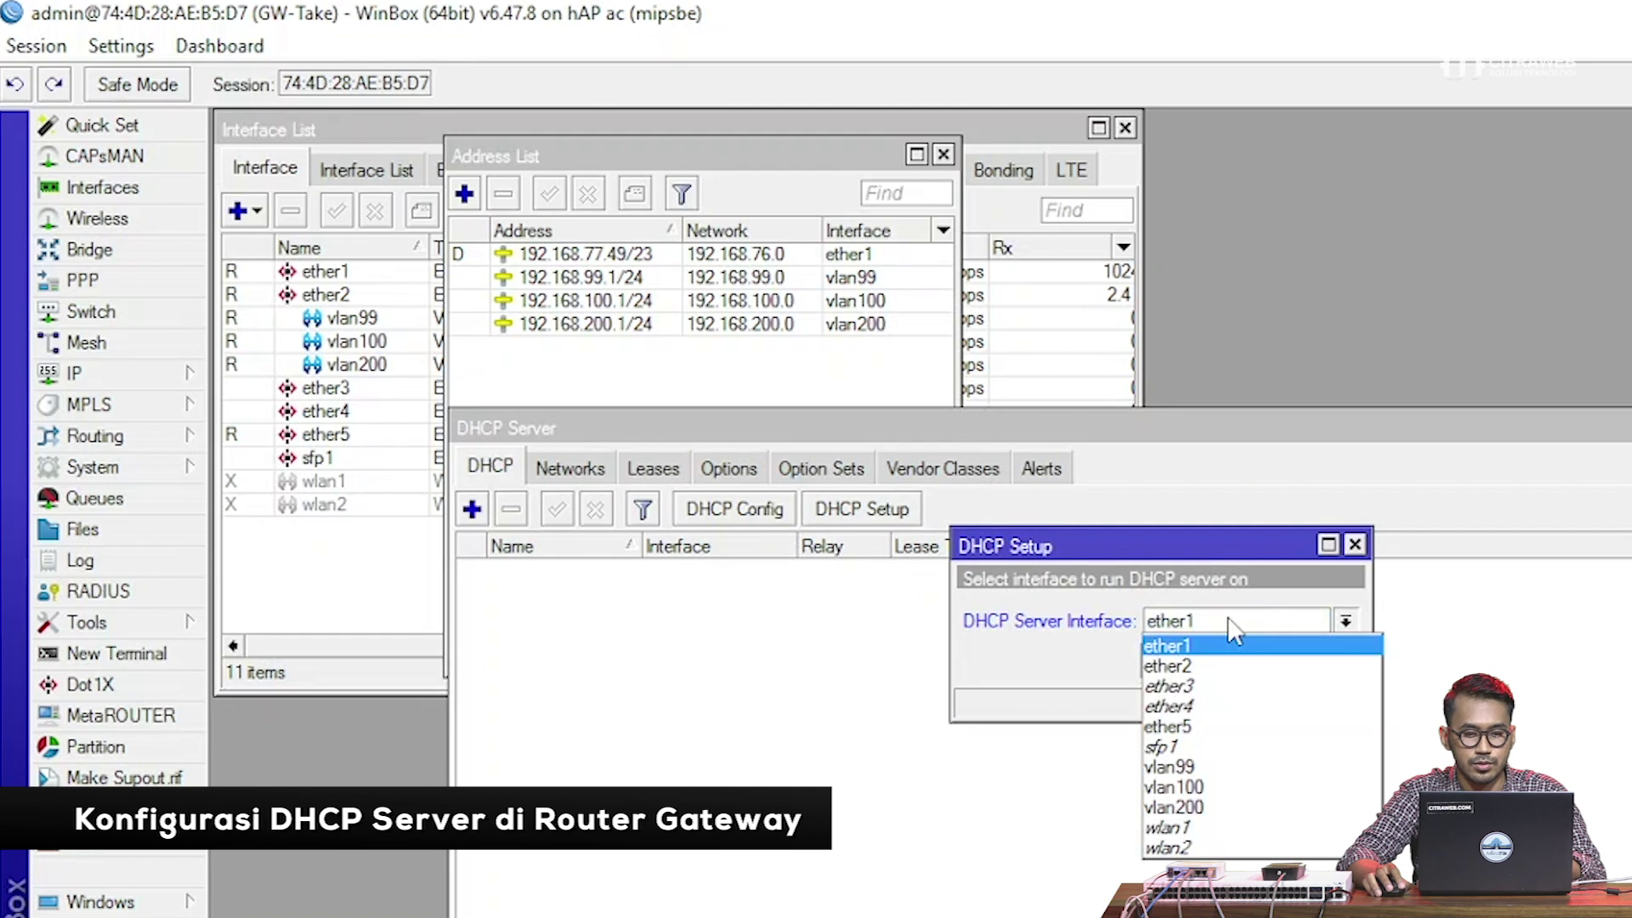
left_click(1221, 770)
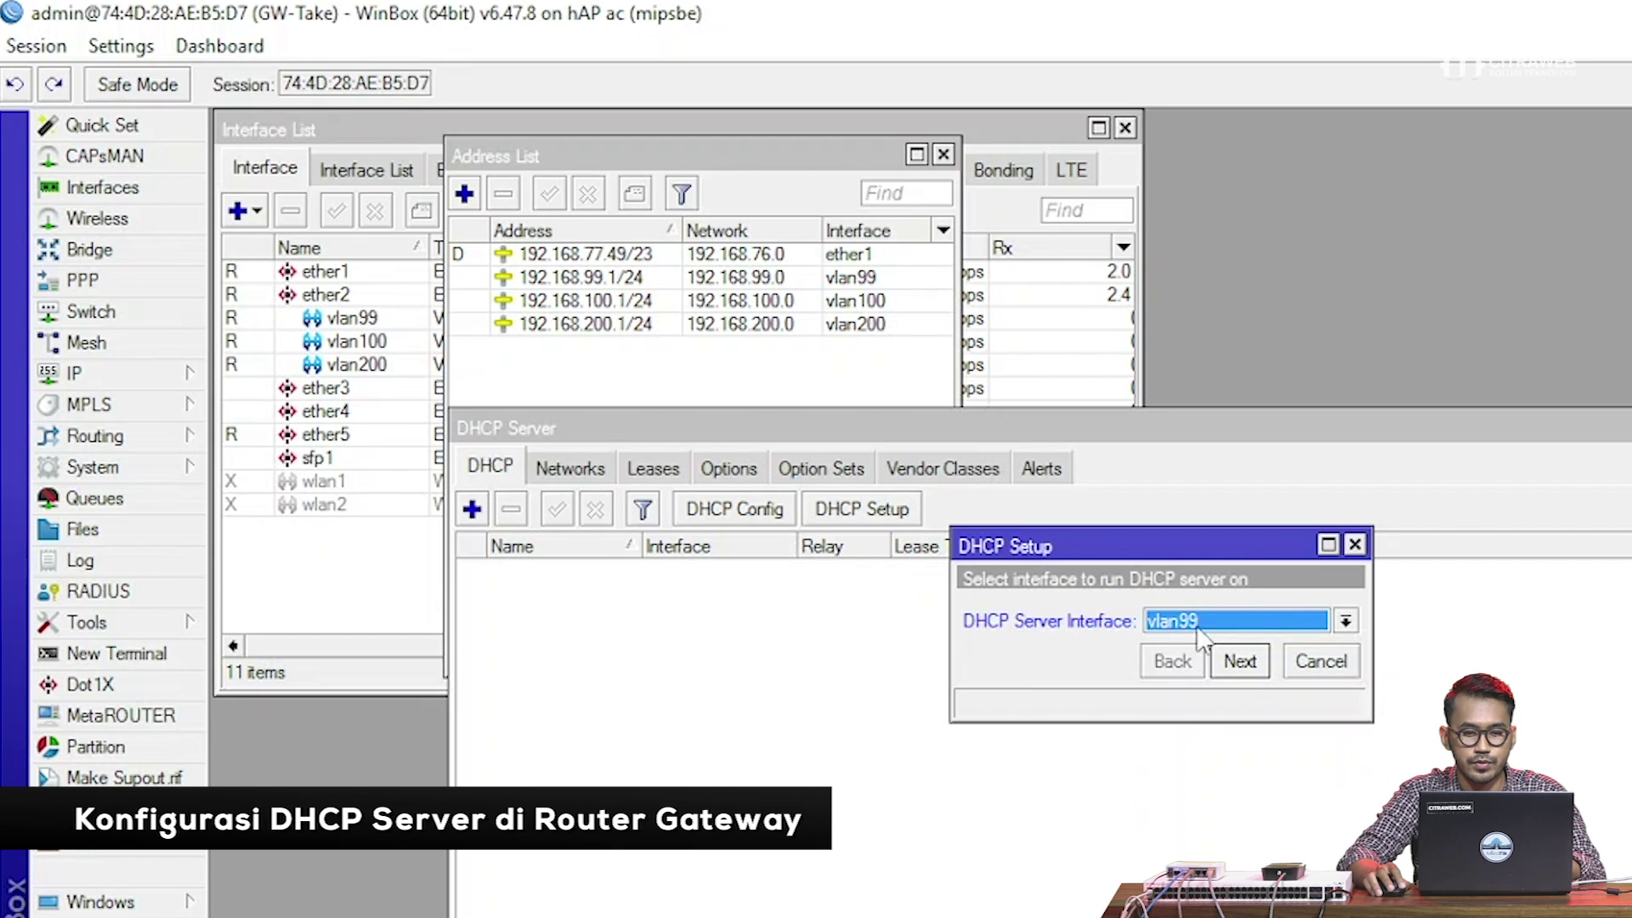
left_click(1239, 662)
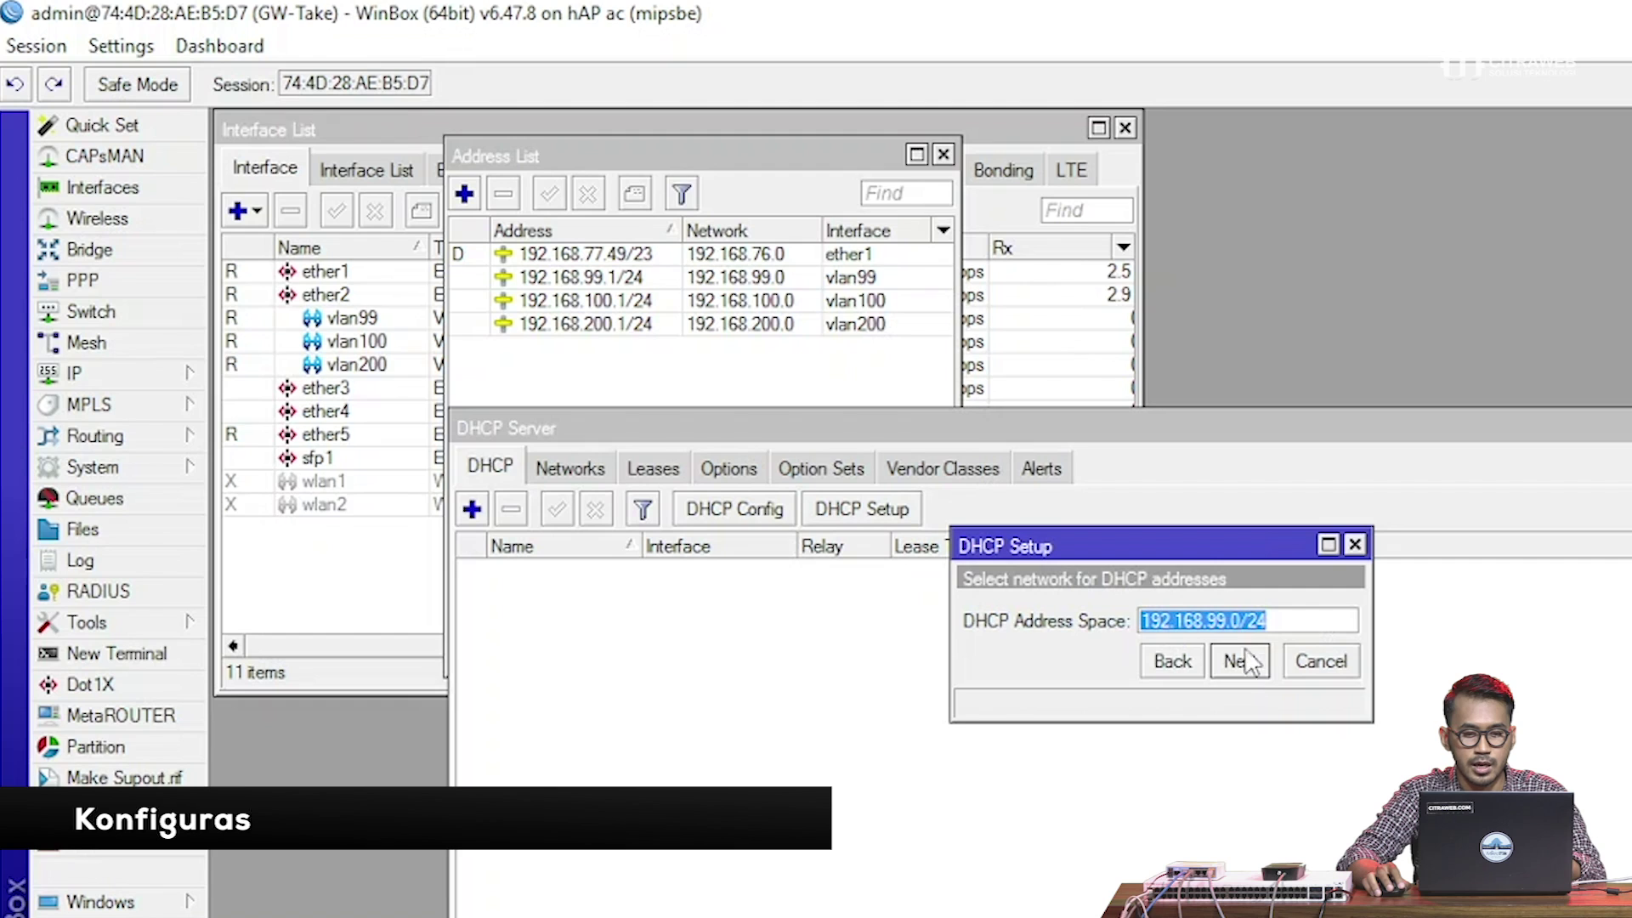
Accept 192.168.99.0/24, gateway 192.168.99.1, the pool, DNS 192.168.76.1 and a 00:10:00 lease
left_click(1241, 662)
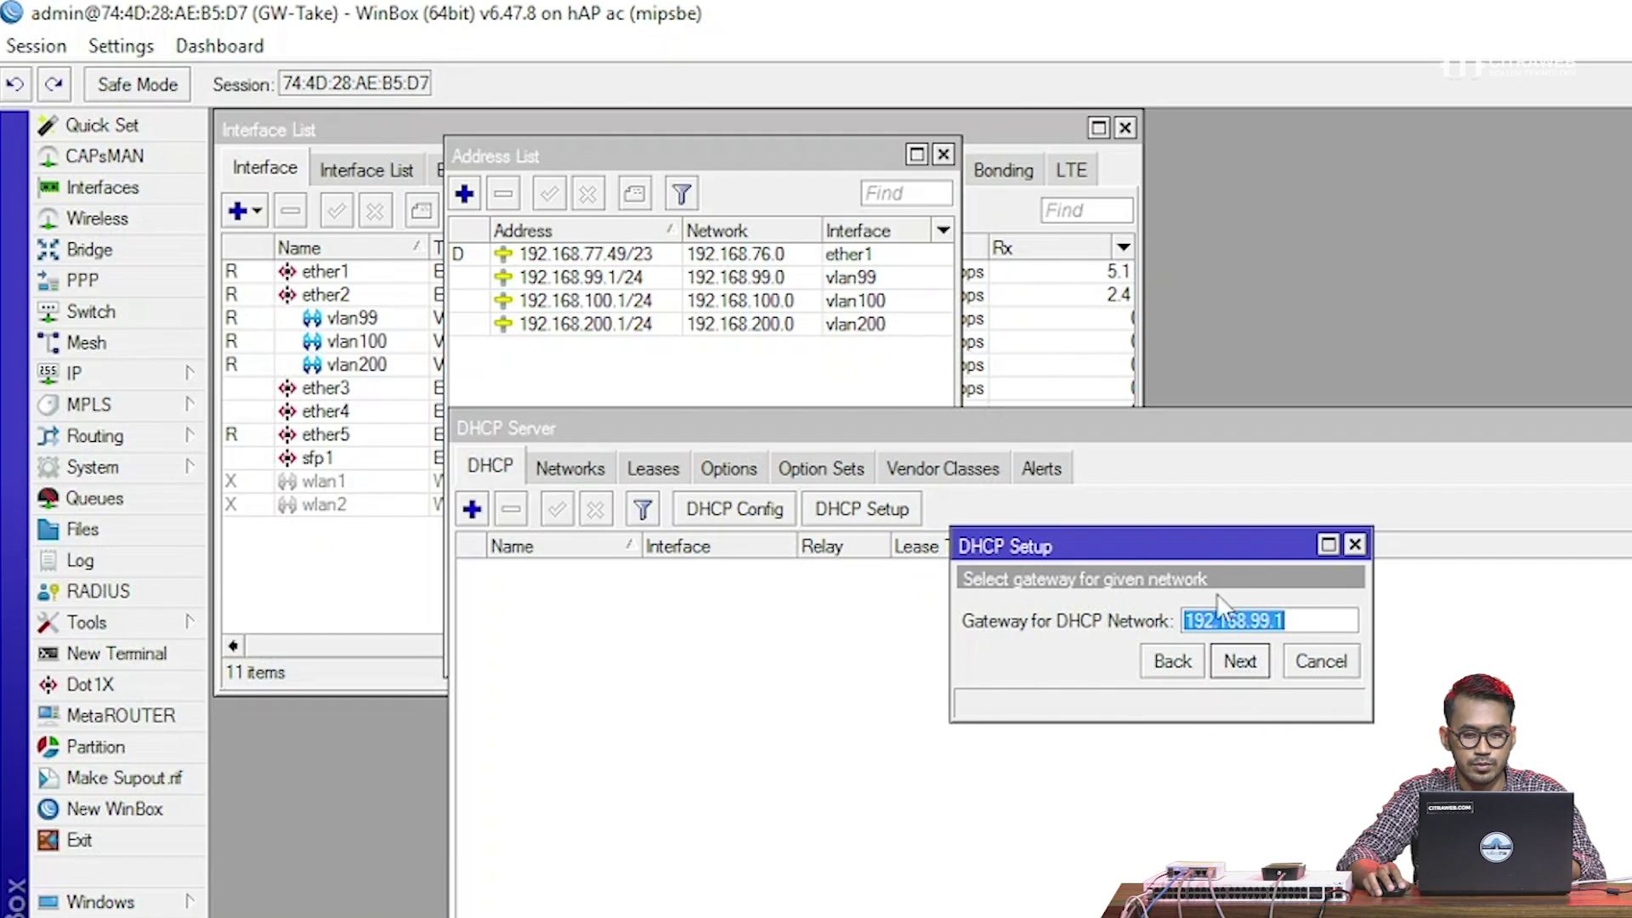
left_click(1244, 668)
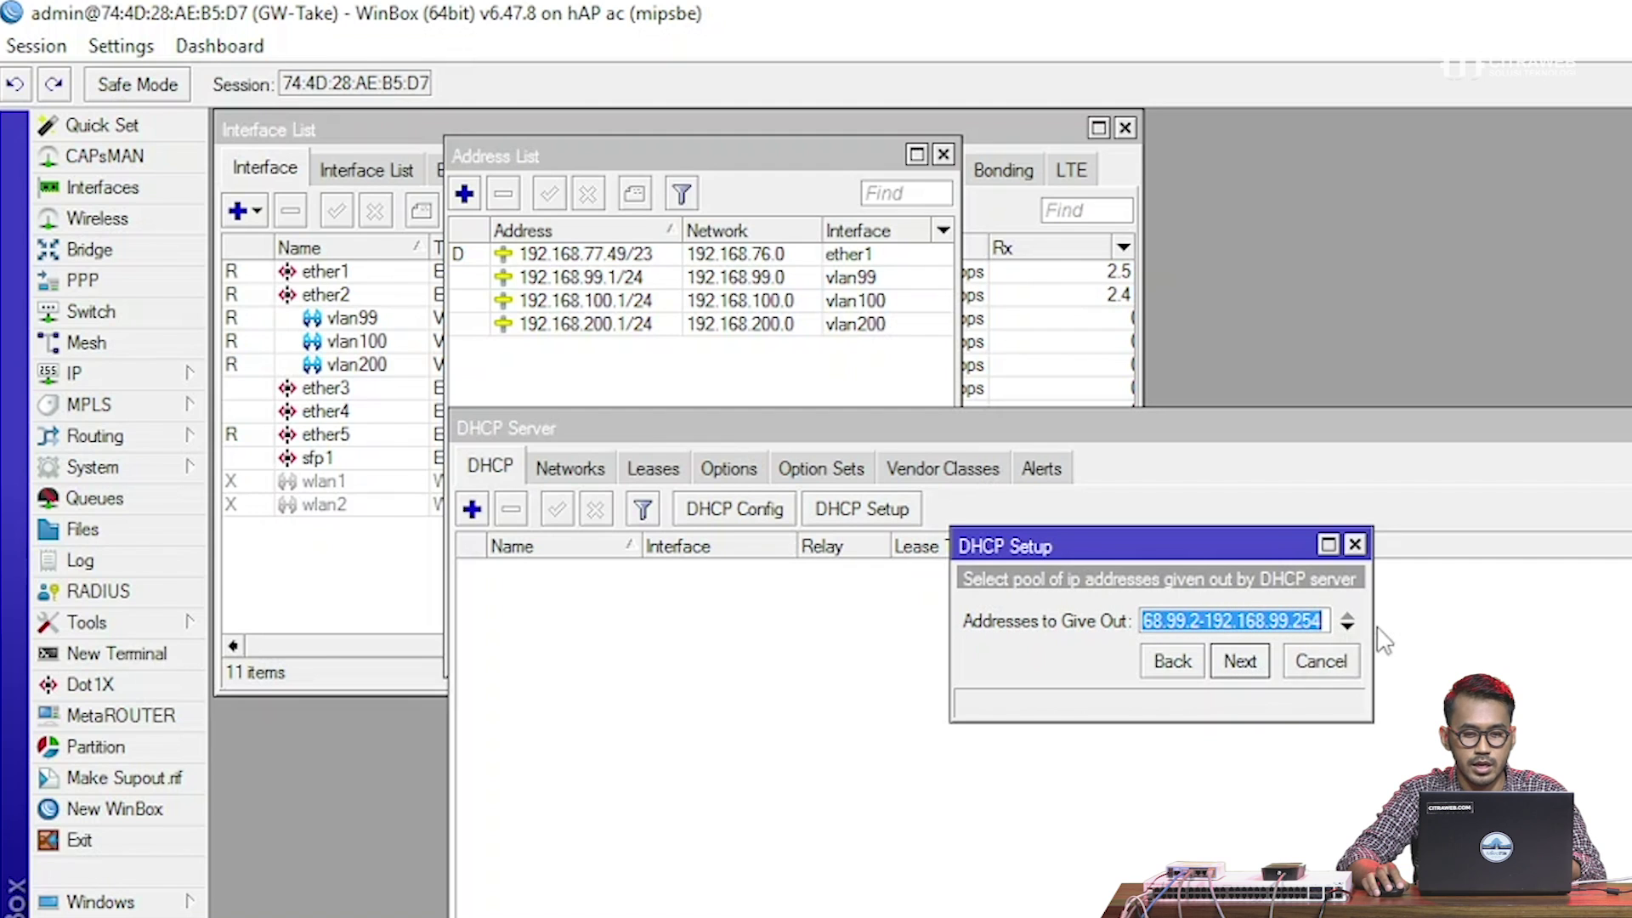
left_click_drag(1372, 621, 1438, 621)
left_click(1317, 675)
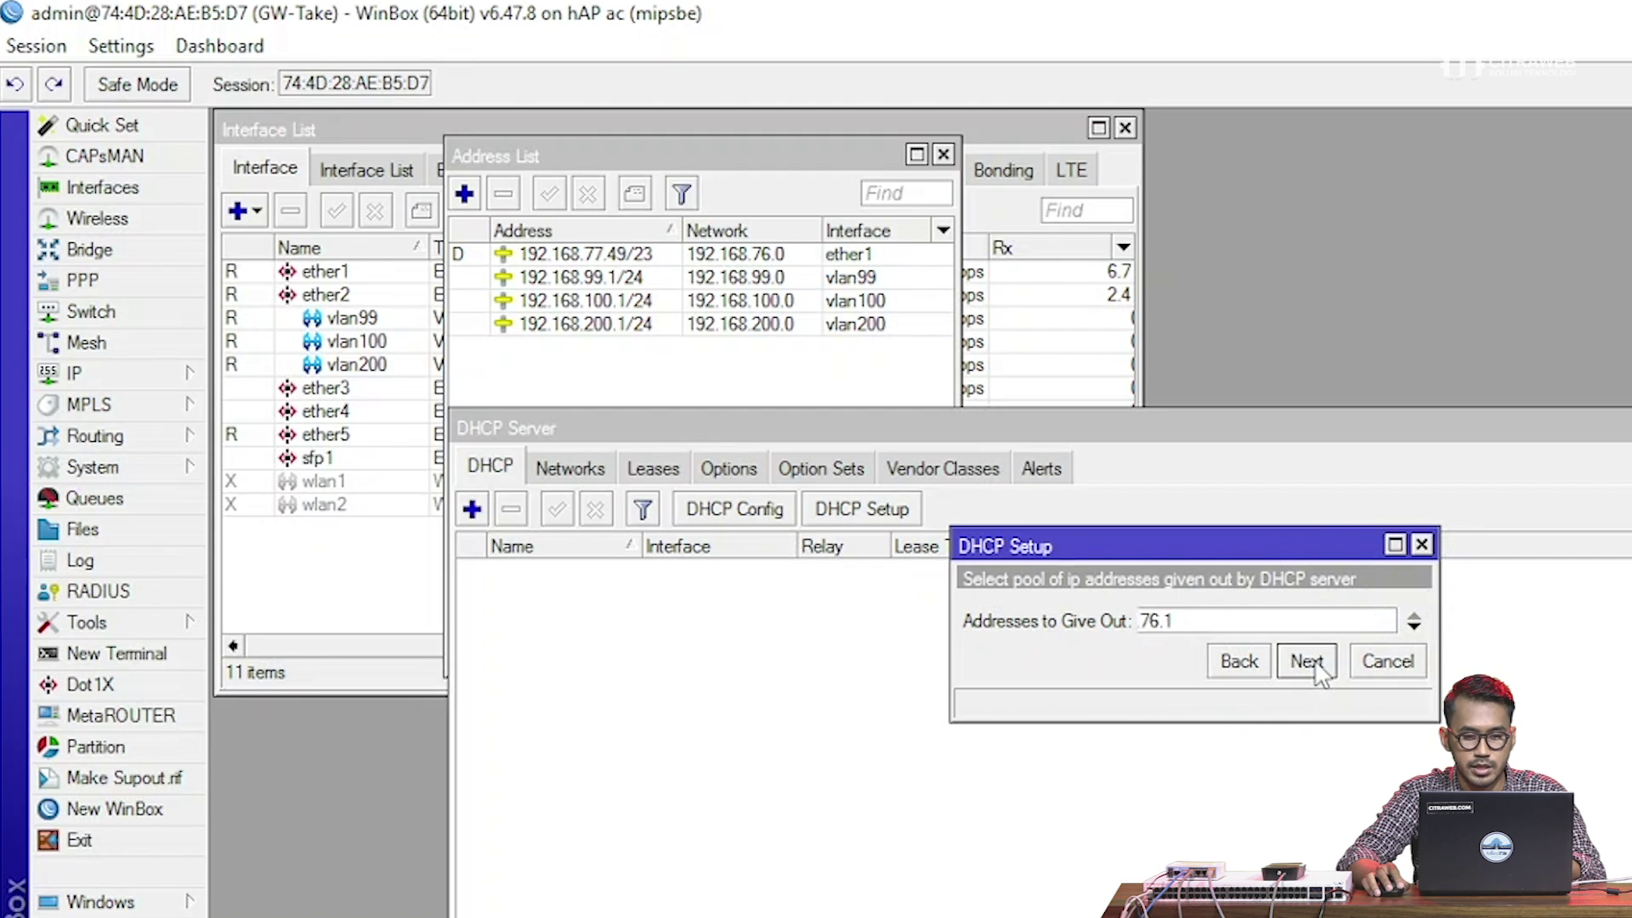
left_click(1316, 676)
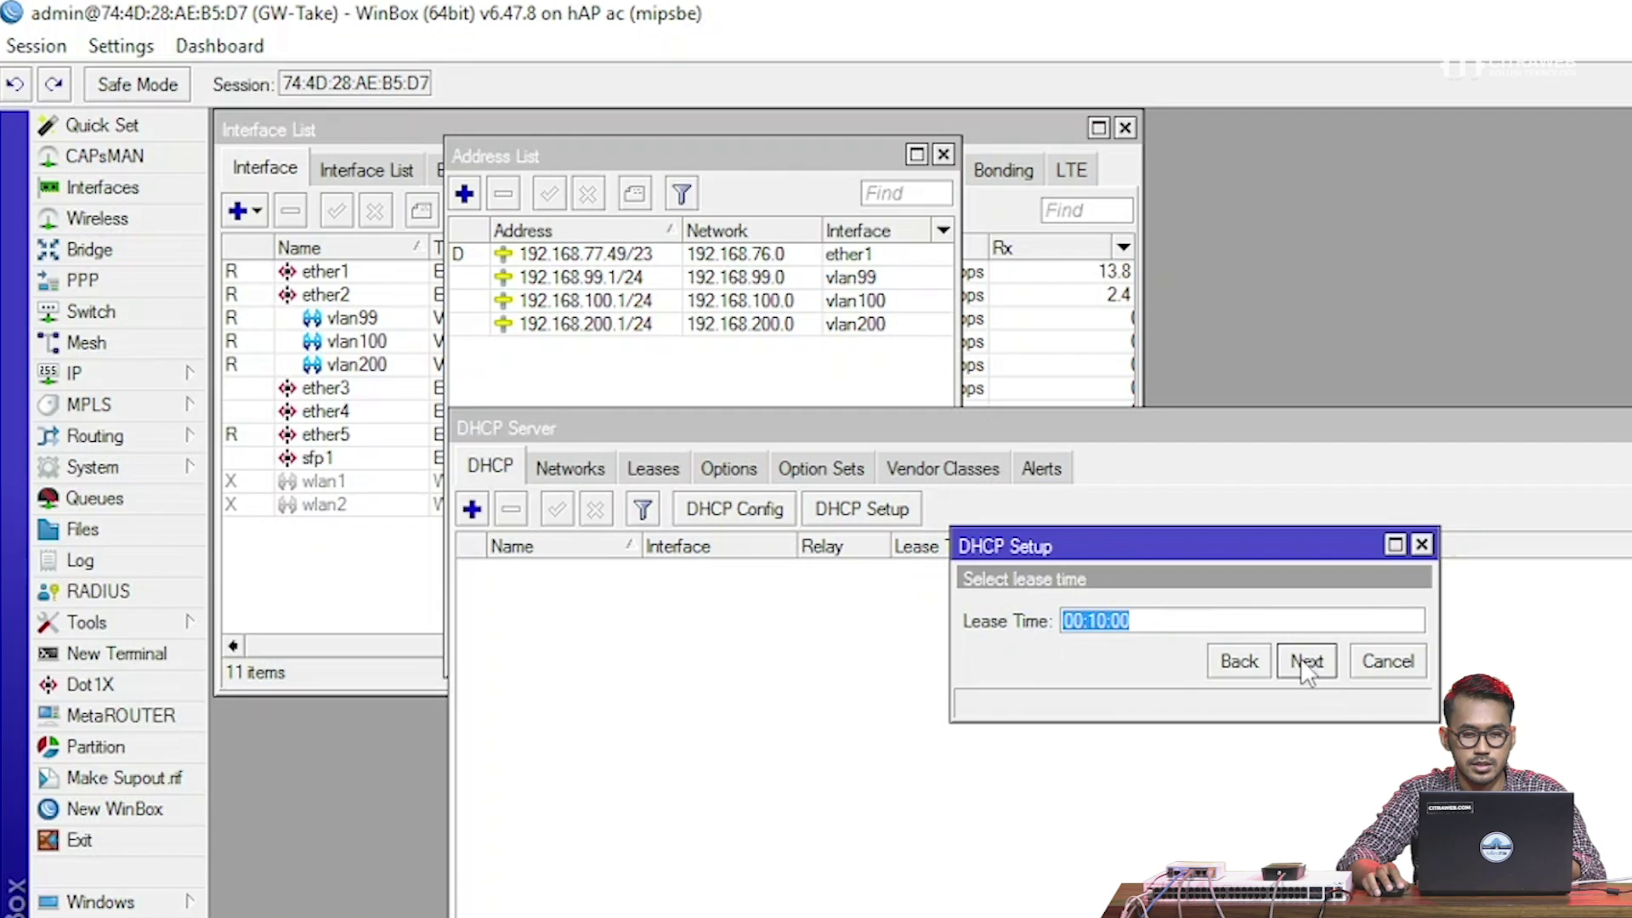
left_click(1301, 661)
left_click(1166, 612)
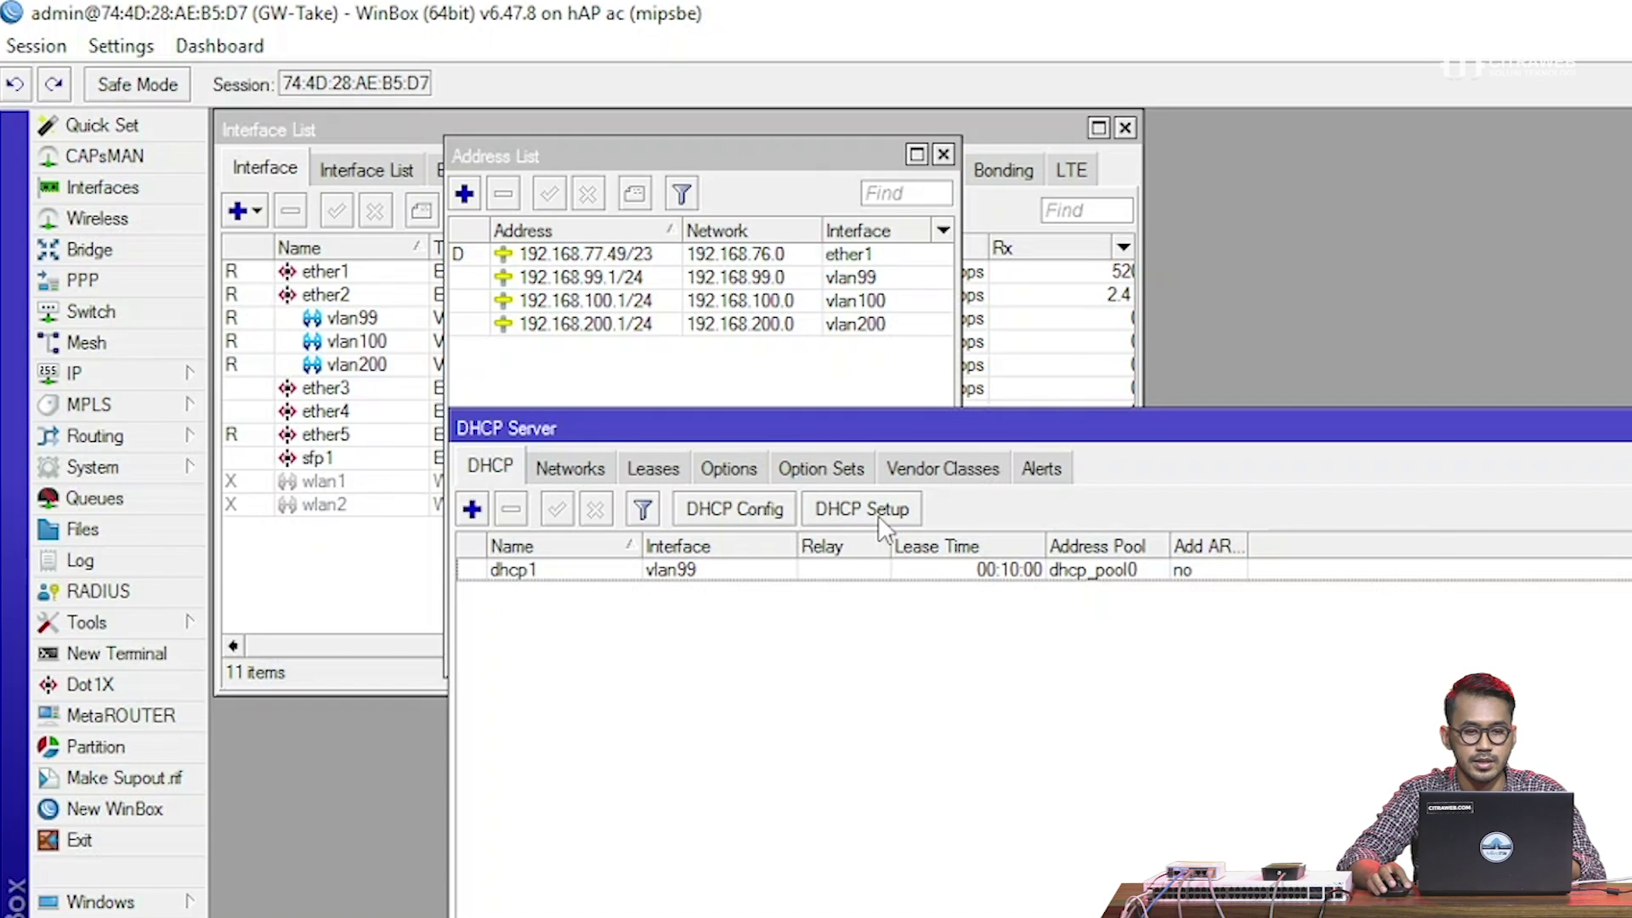
Run DHCP Setup on vlan100 with network 192.168.100.0/24, gateway 192.168.100.1 and default pool and lease
left_click(879, 515)
left_click(1411, 620)
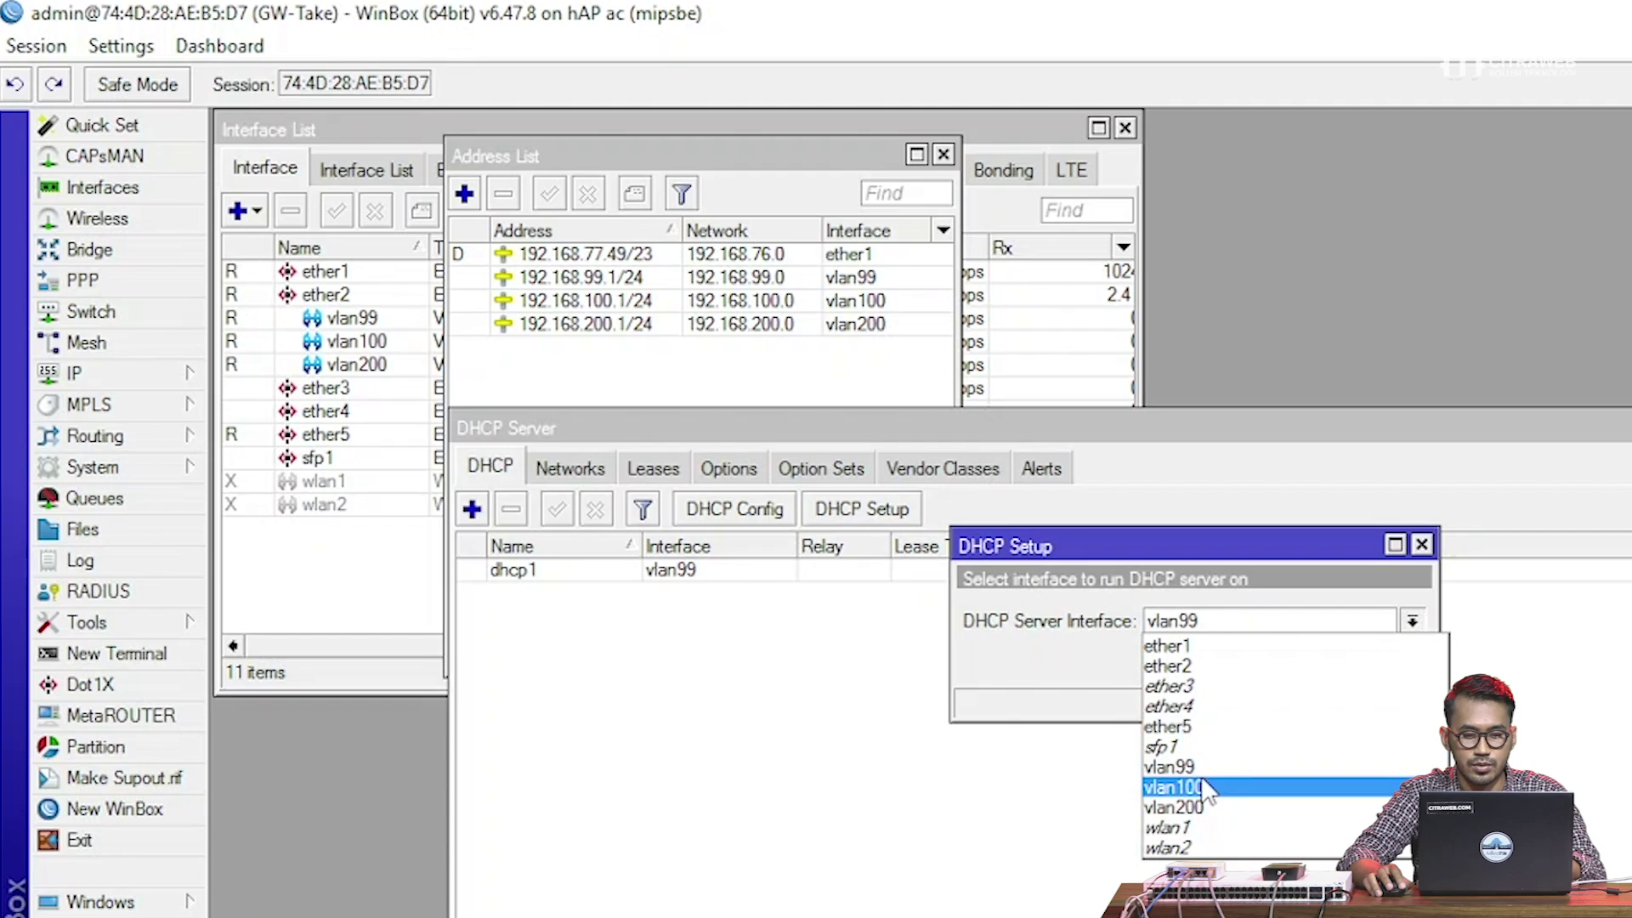
left_click(1381, 786)
left_click(1308, 671)
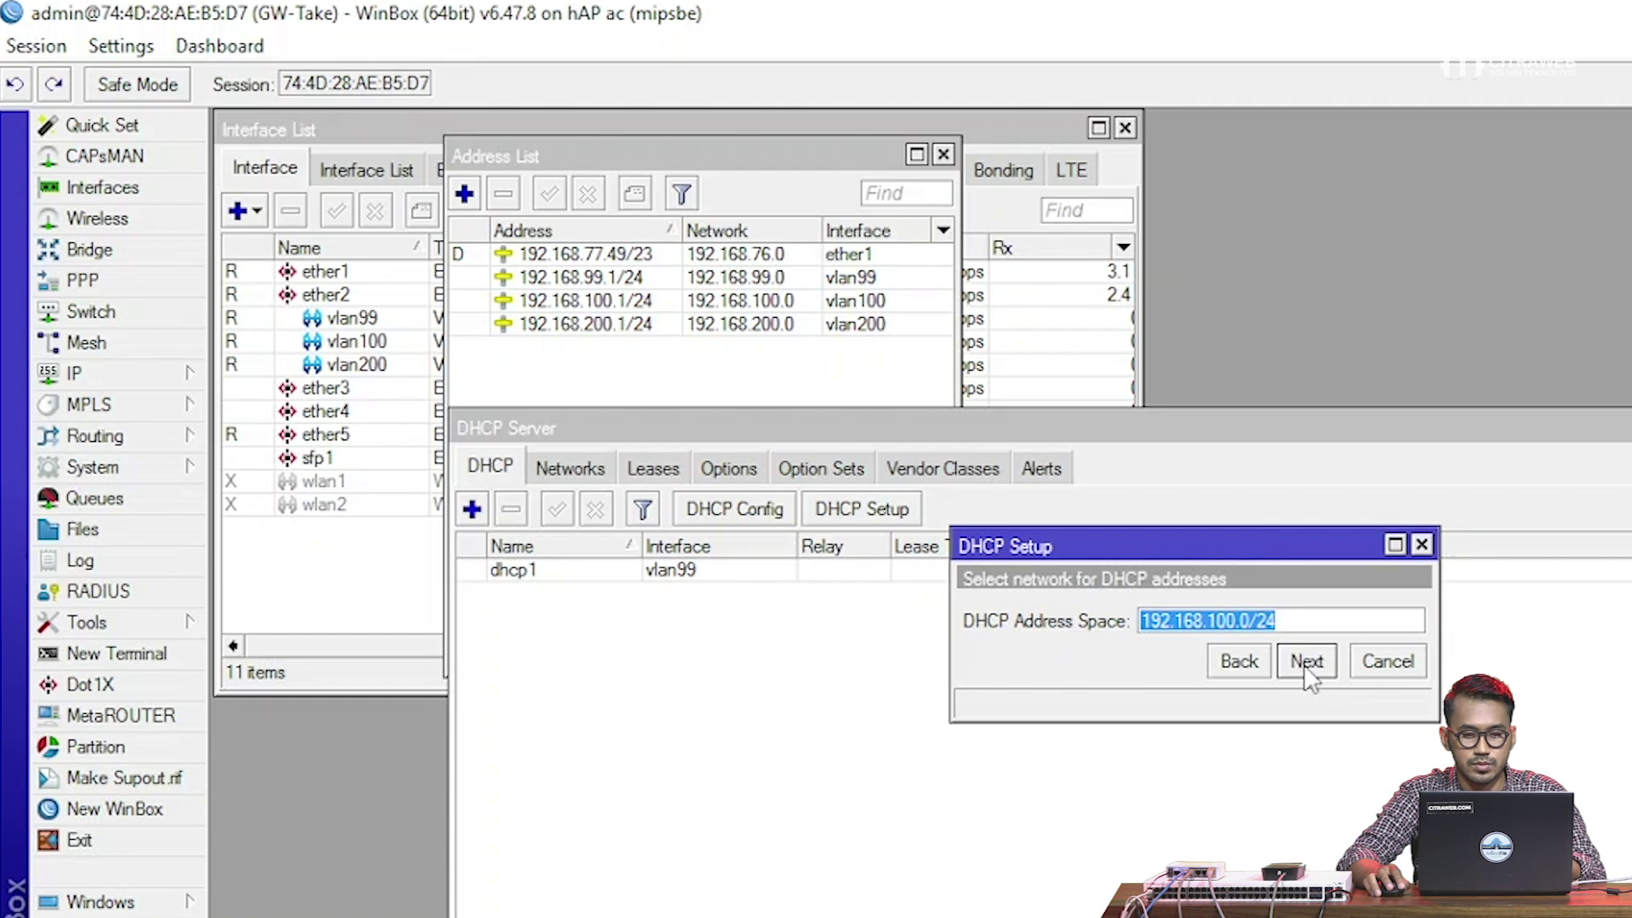
left_click(1306, 663)
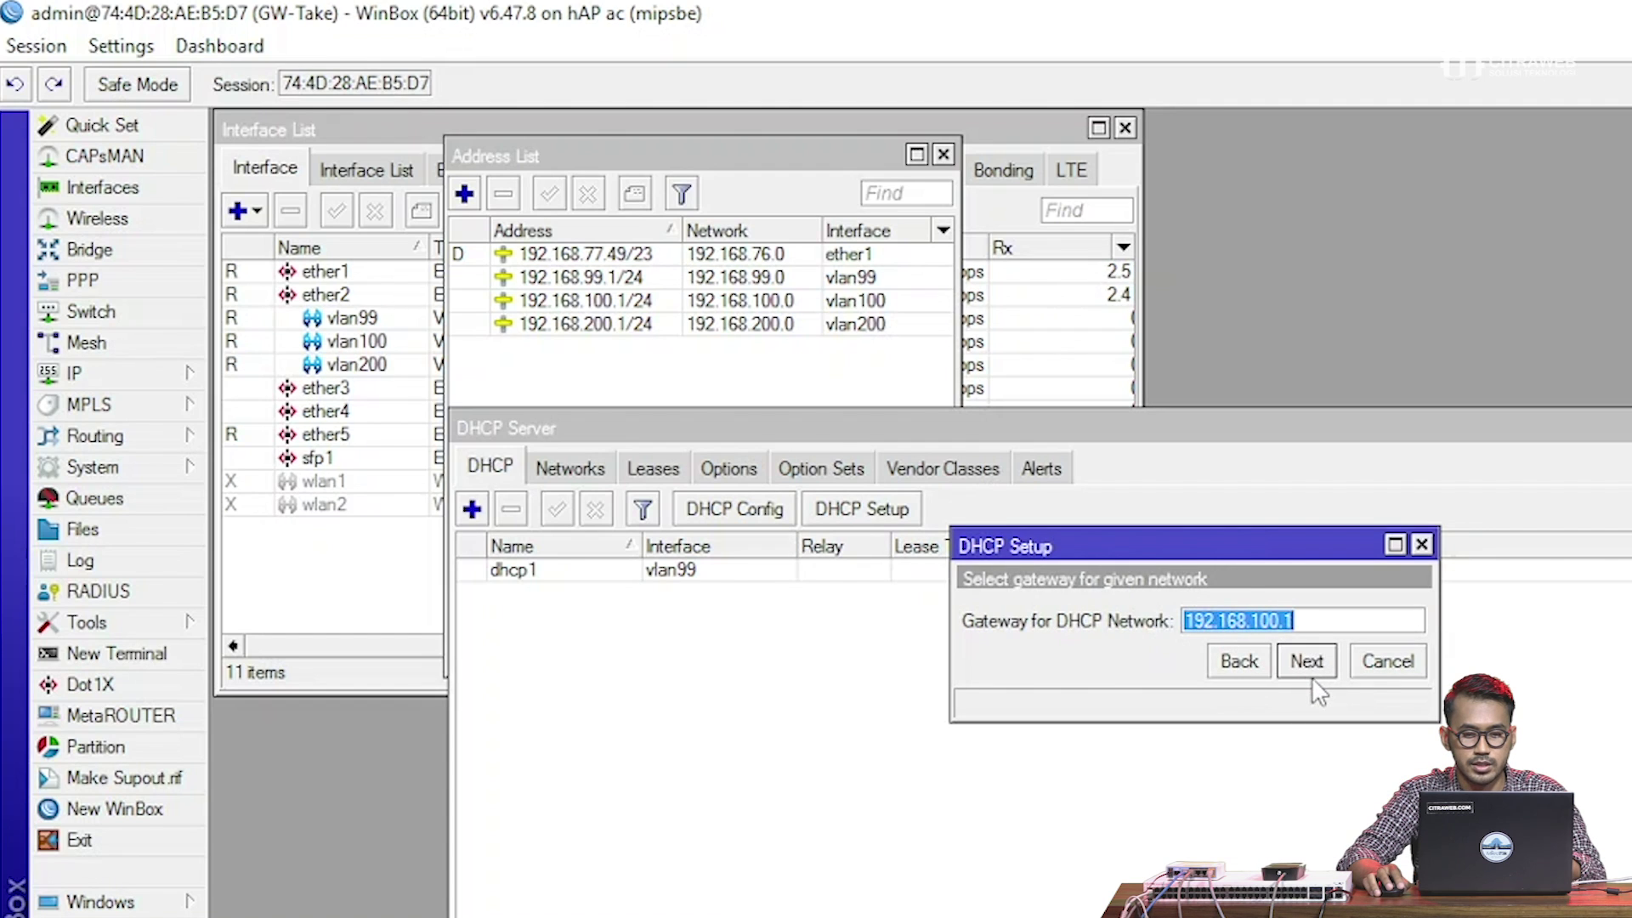
left_click(1309, 665)
left_click(1302, 665)
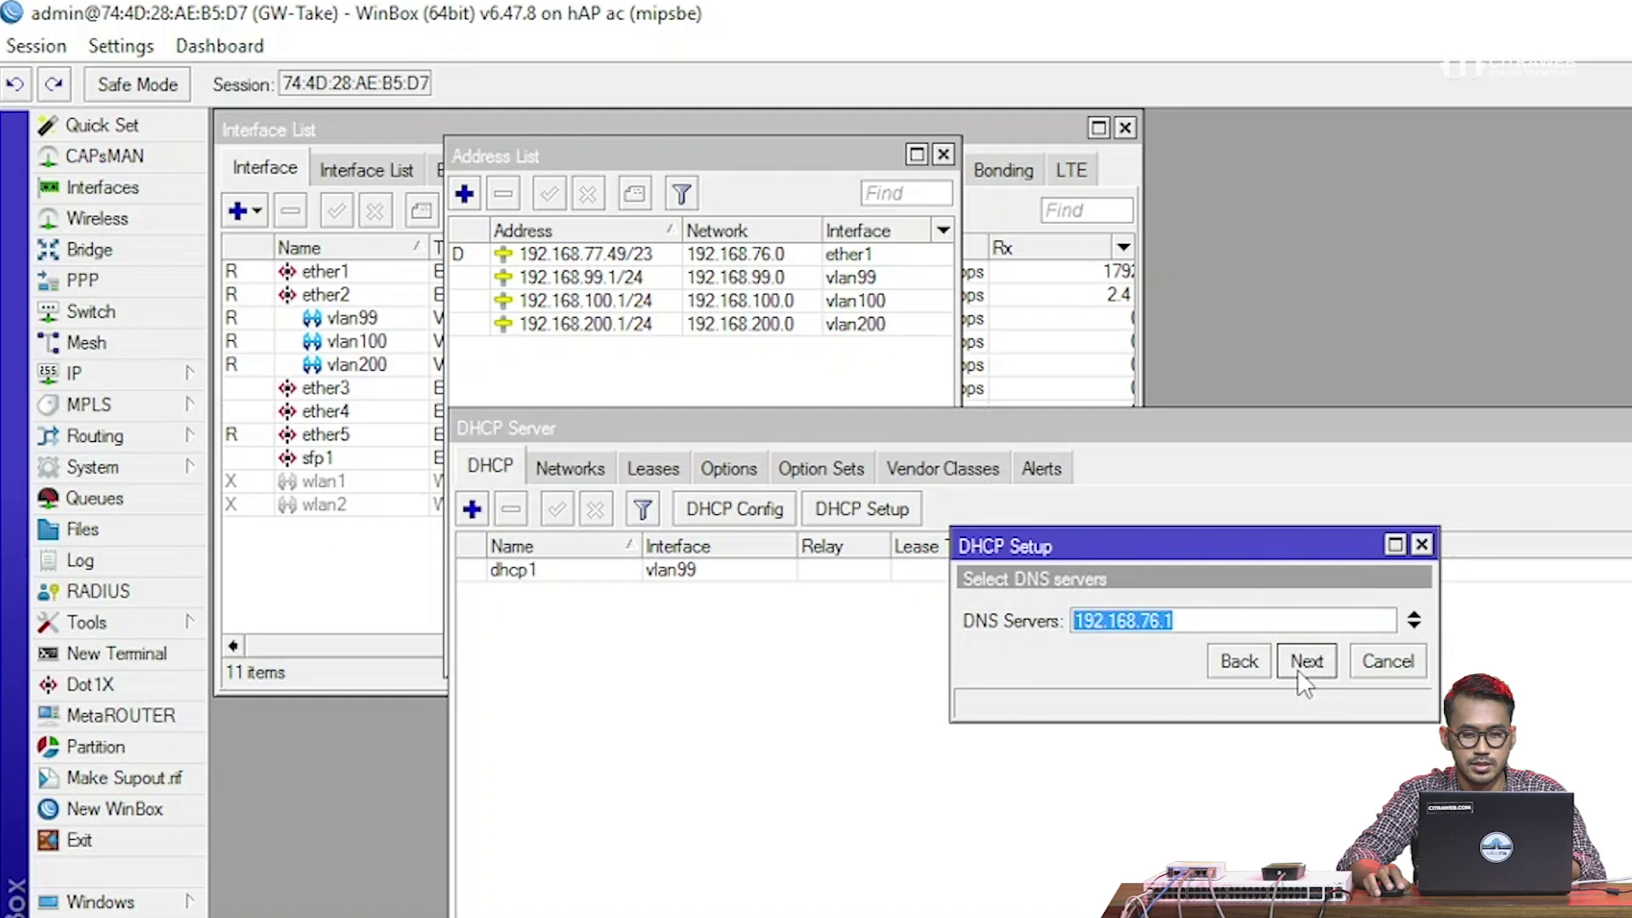
left_click(1306, 662)
left_click(1297, 667)
left_click(1178, 615)
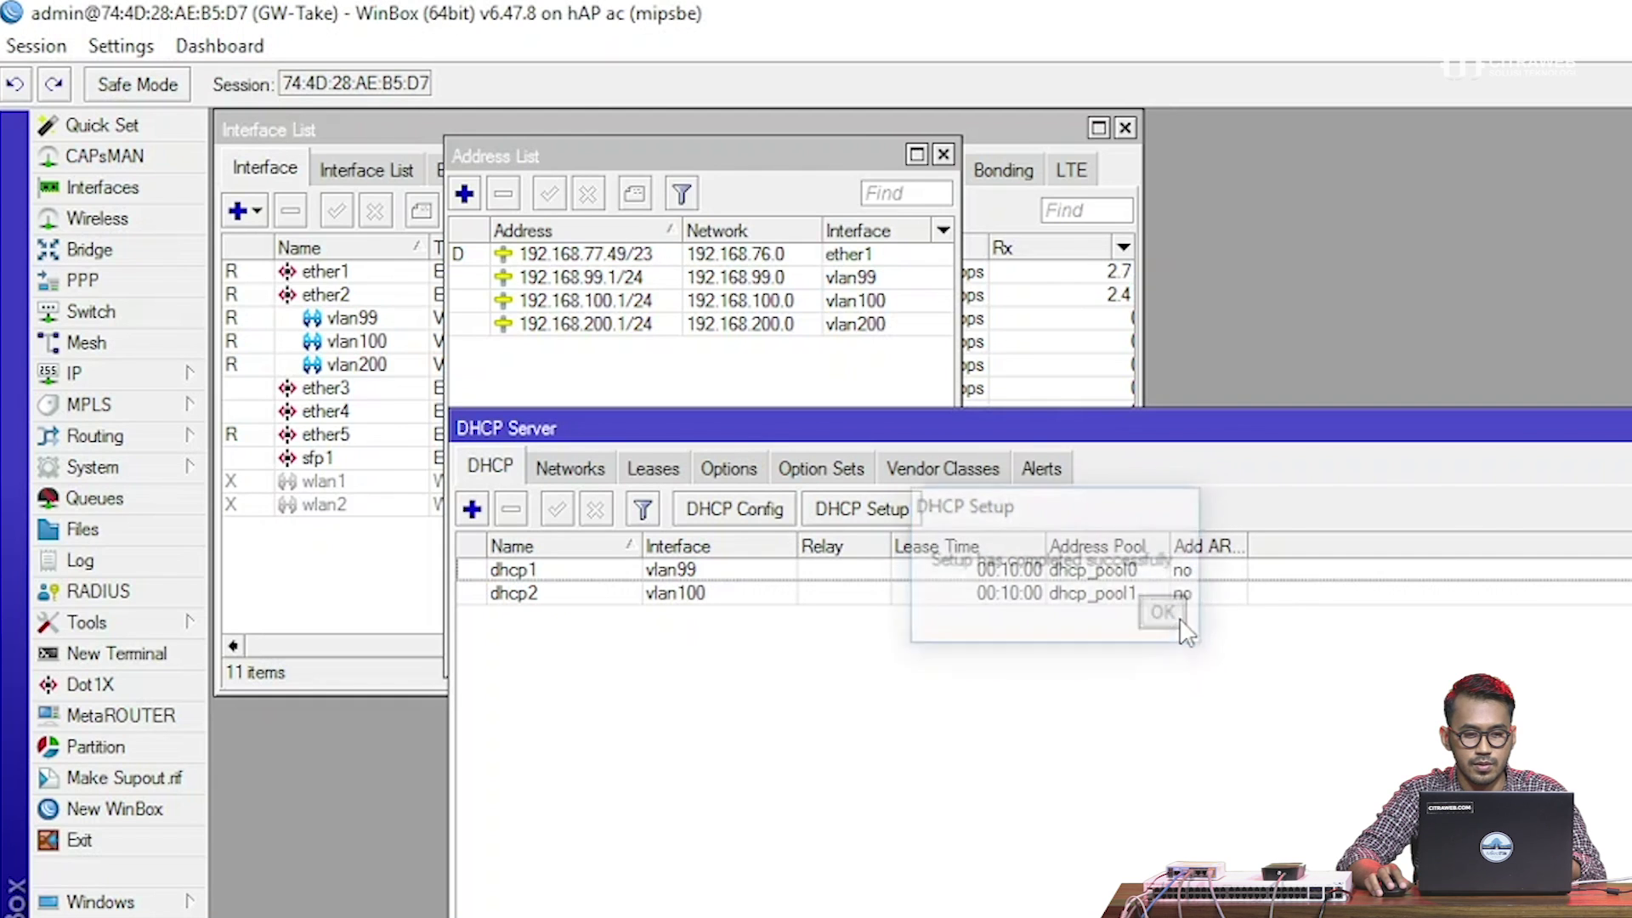
Run DHCP Setup on vlan200 with pool 192.168.200.2-192.168.200.254 and a 00:10:00 lease
left_click(872, 511)
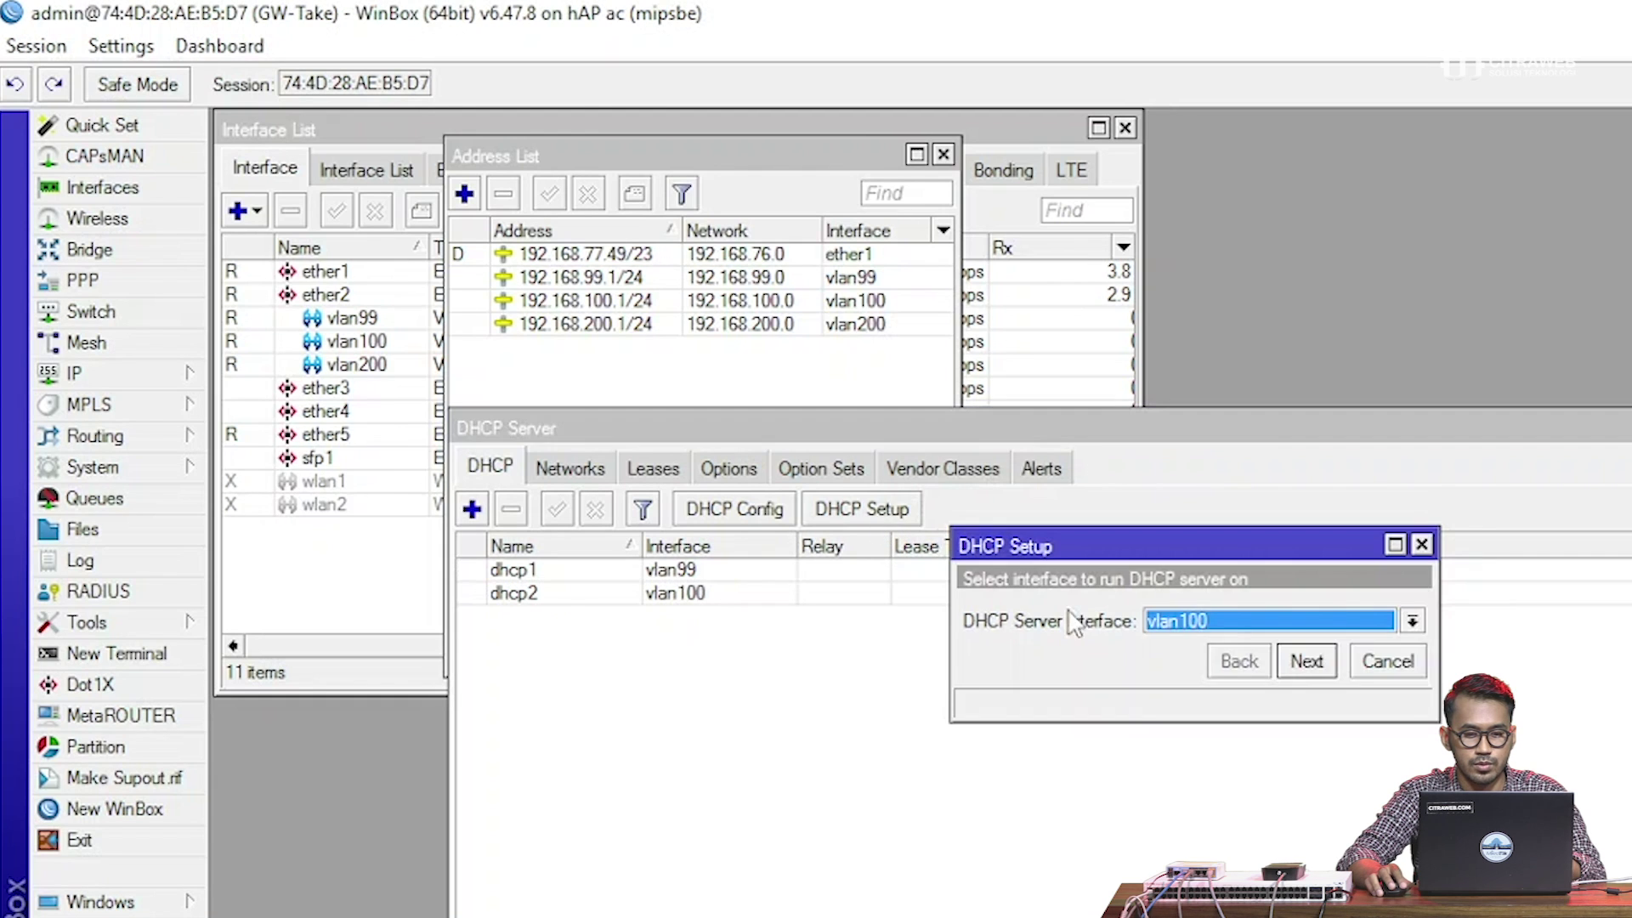
left_click(1237, 633)
left_click(1238, 808)
left_click(1306, 662)
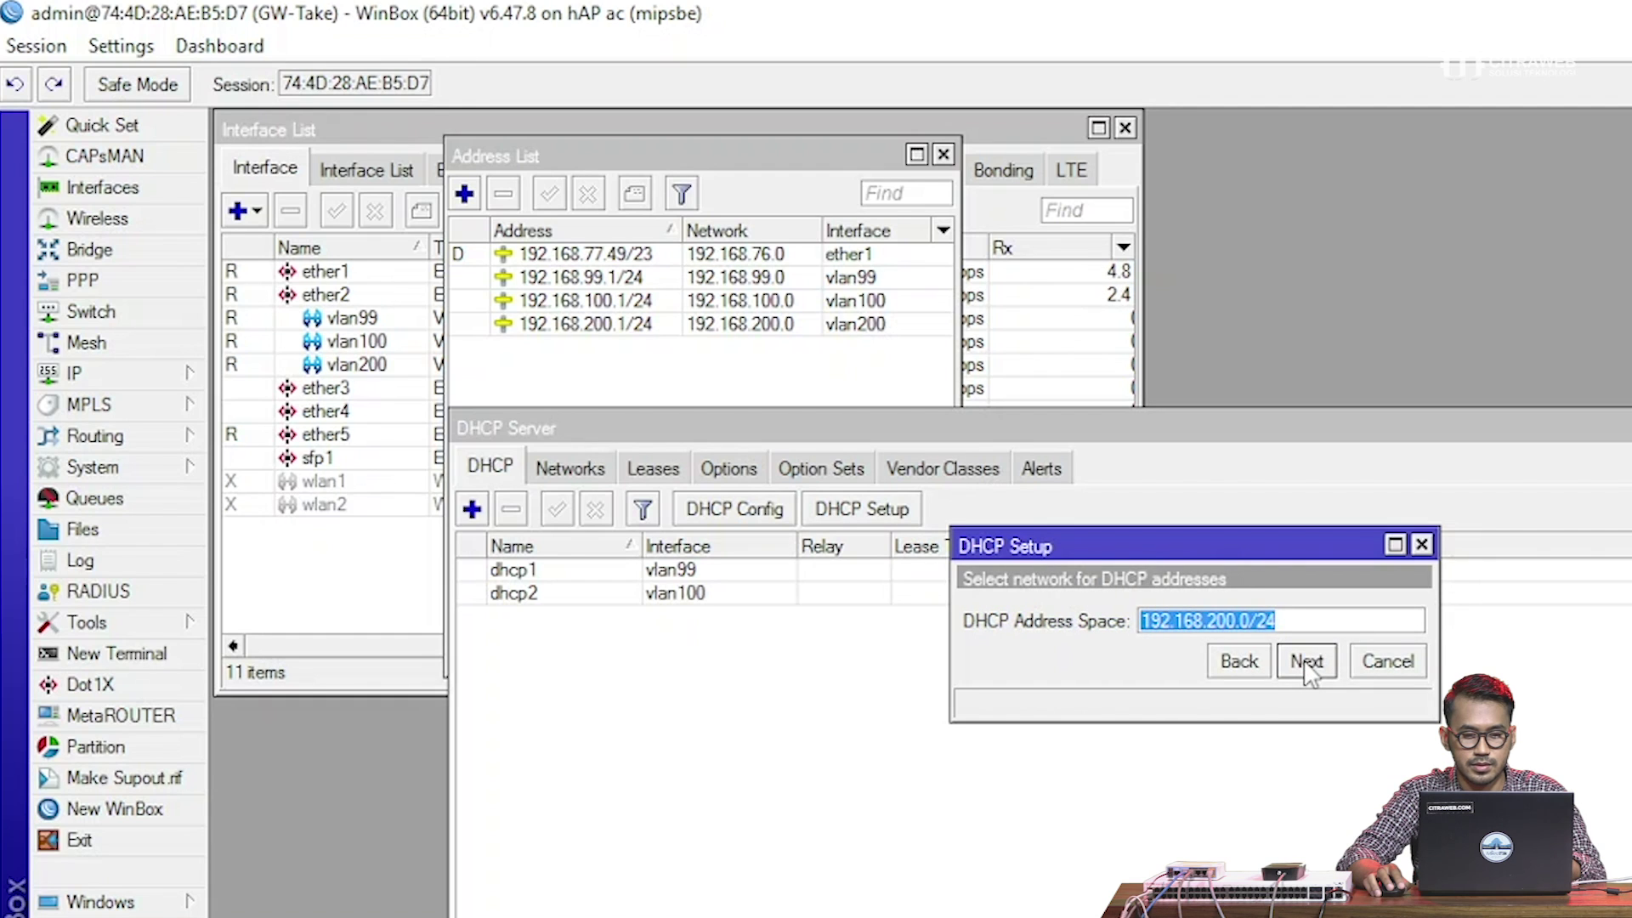
left_click(1307, 662)
left_click(1309, 662)
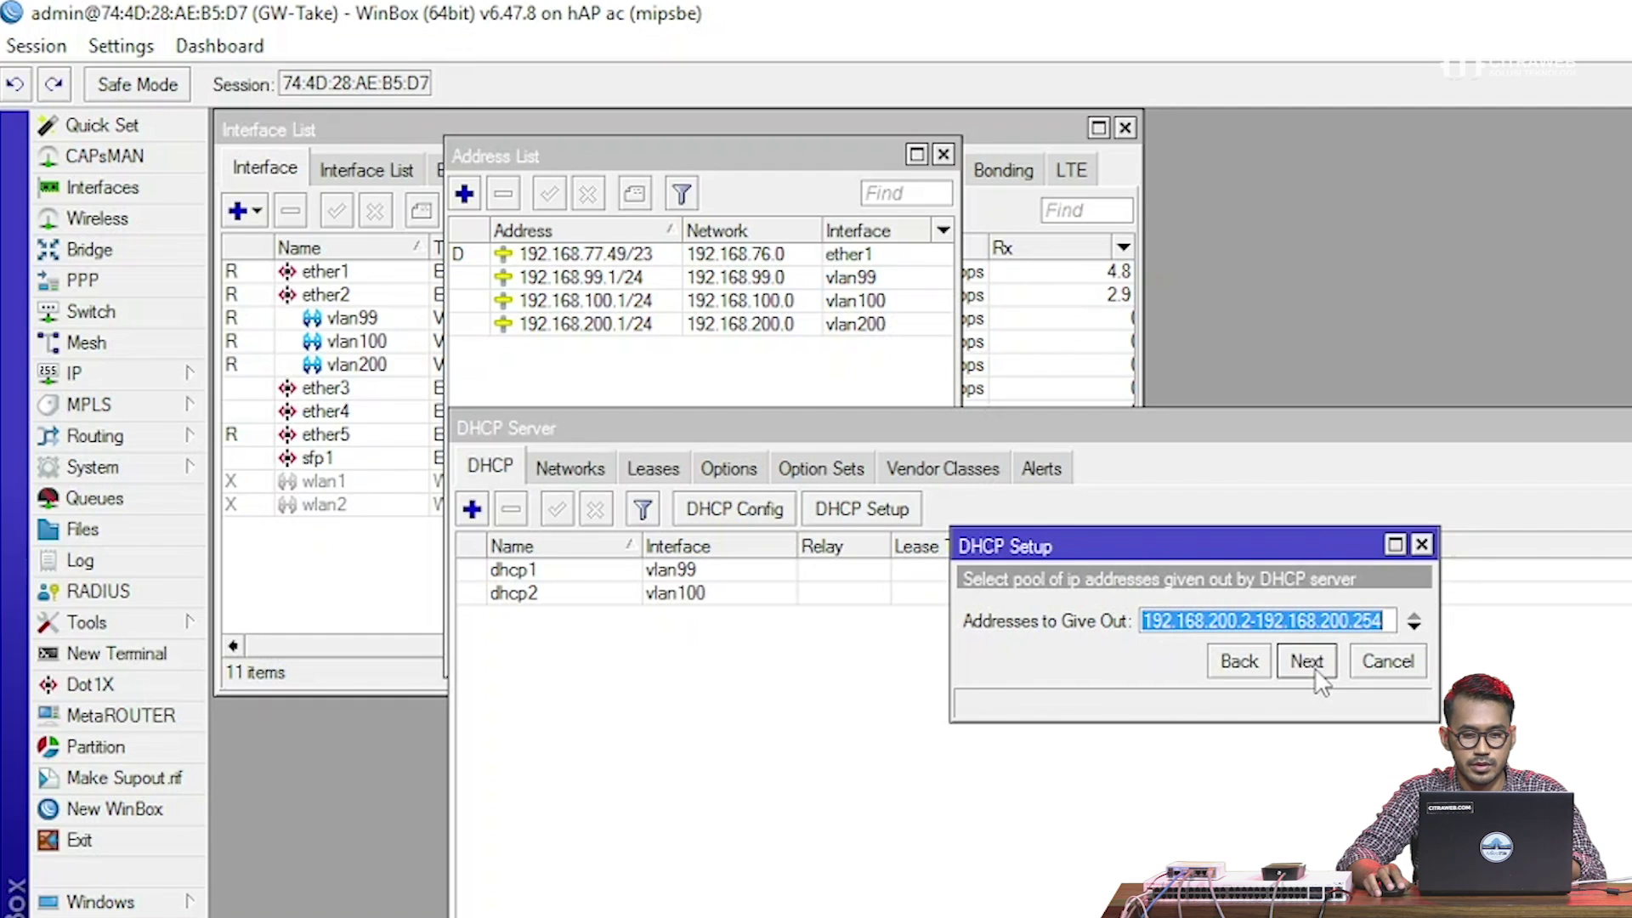
left_click(1310, 668)
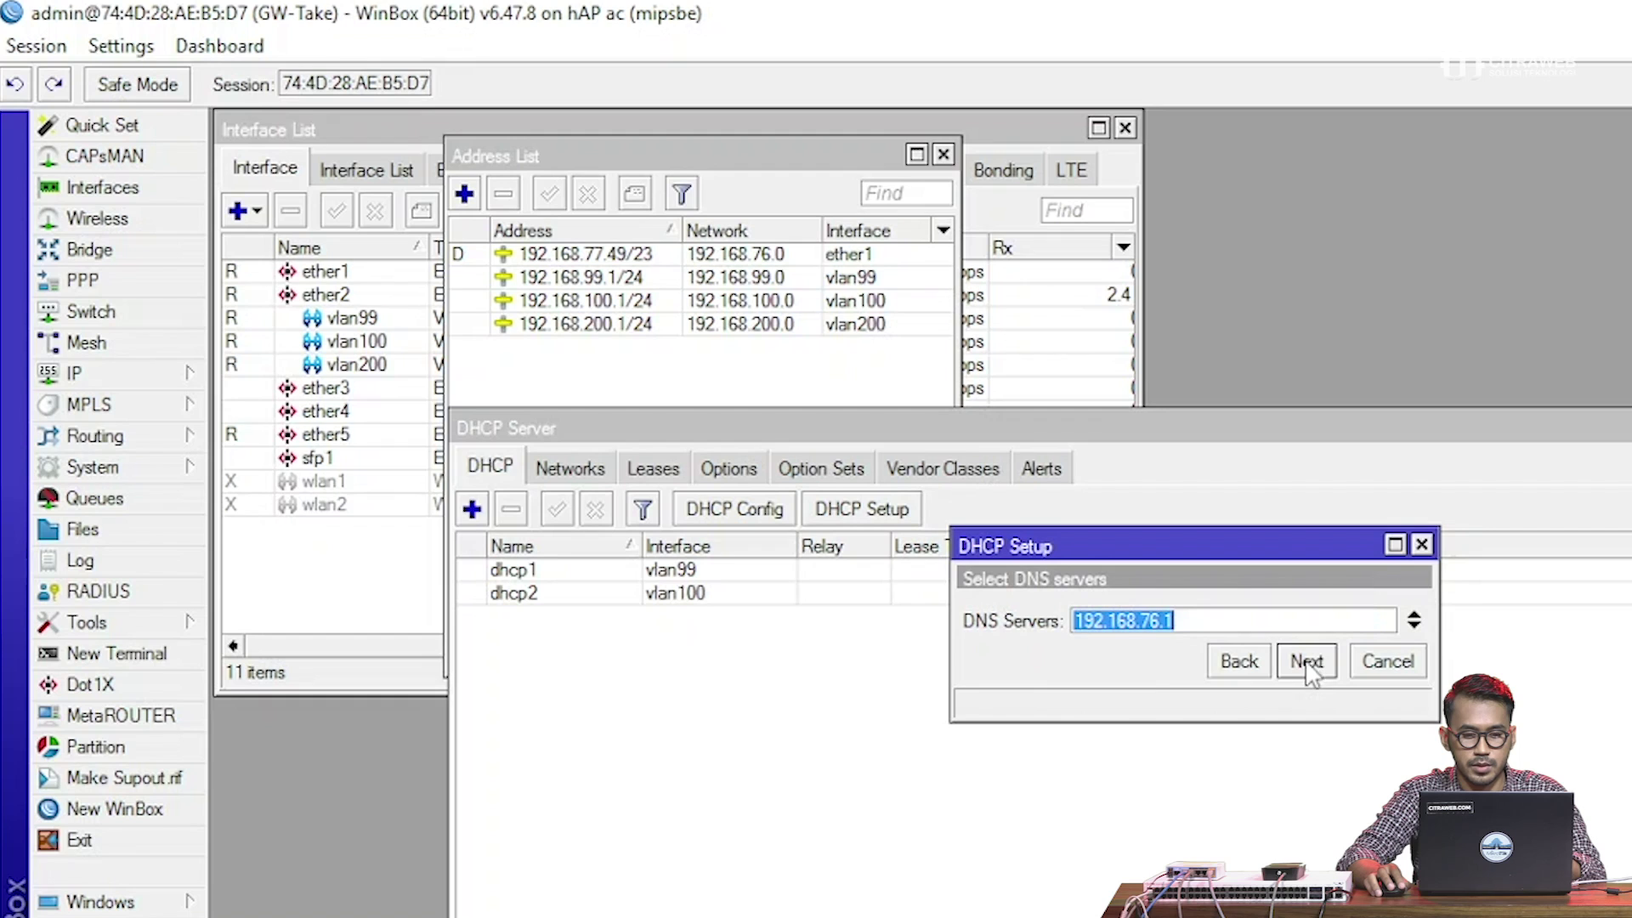
left_click(1307, 668)
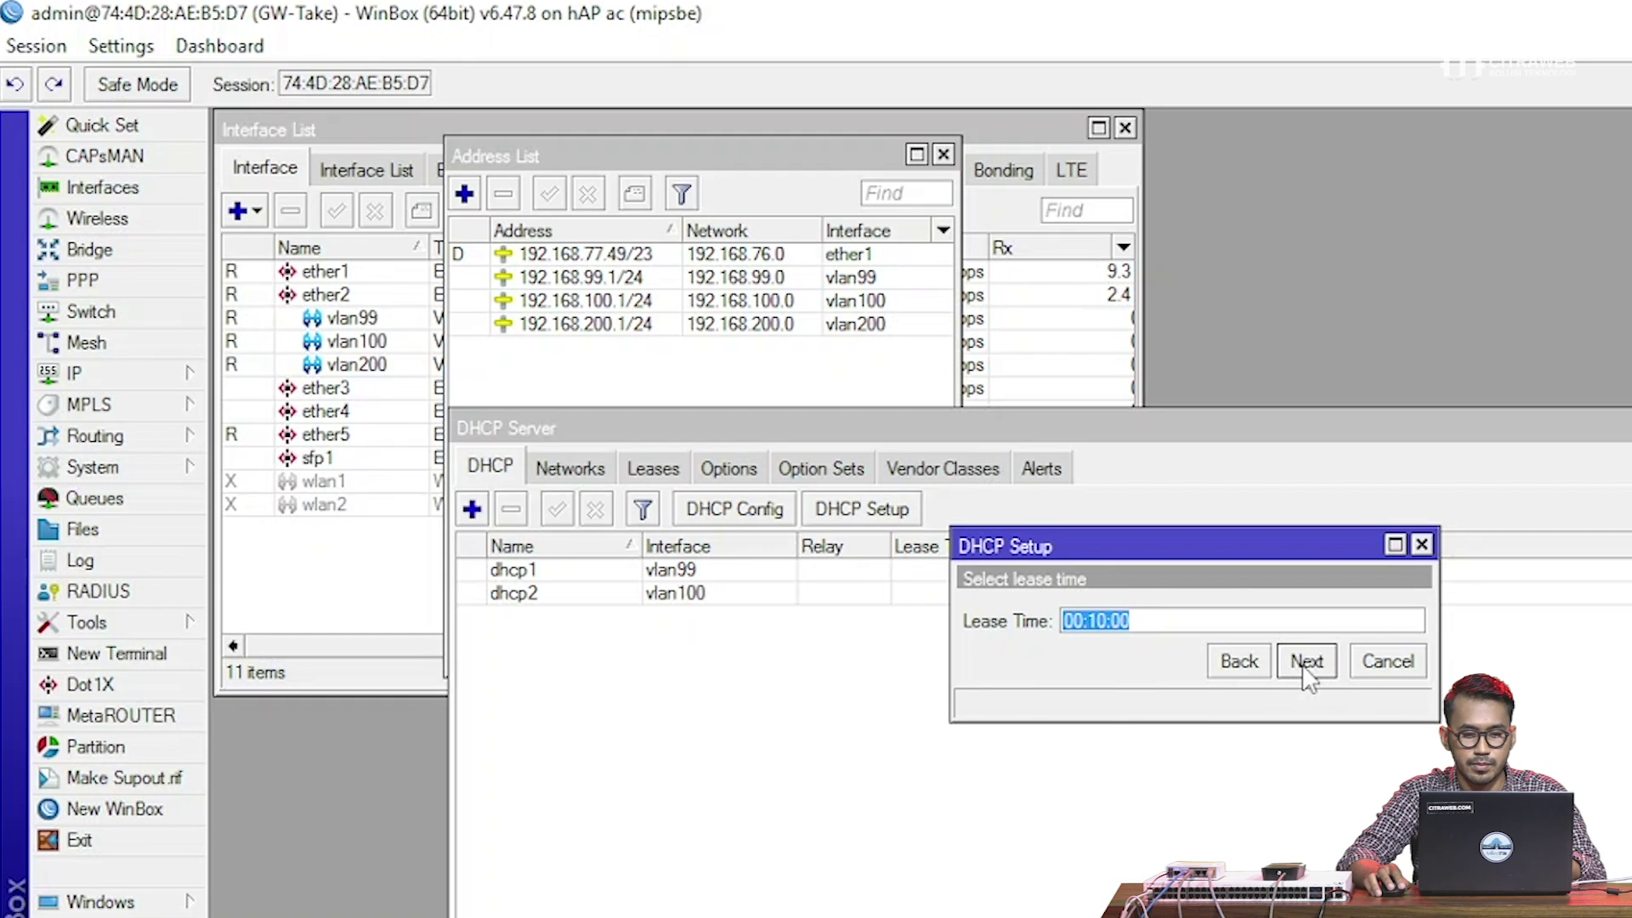
left_click(1307, 665)
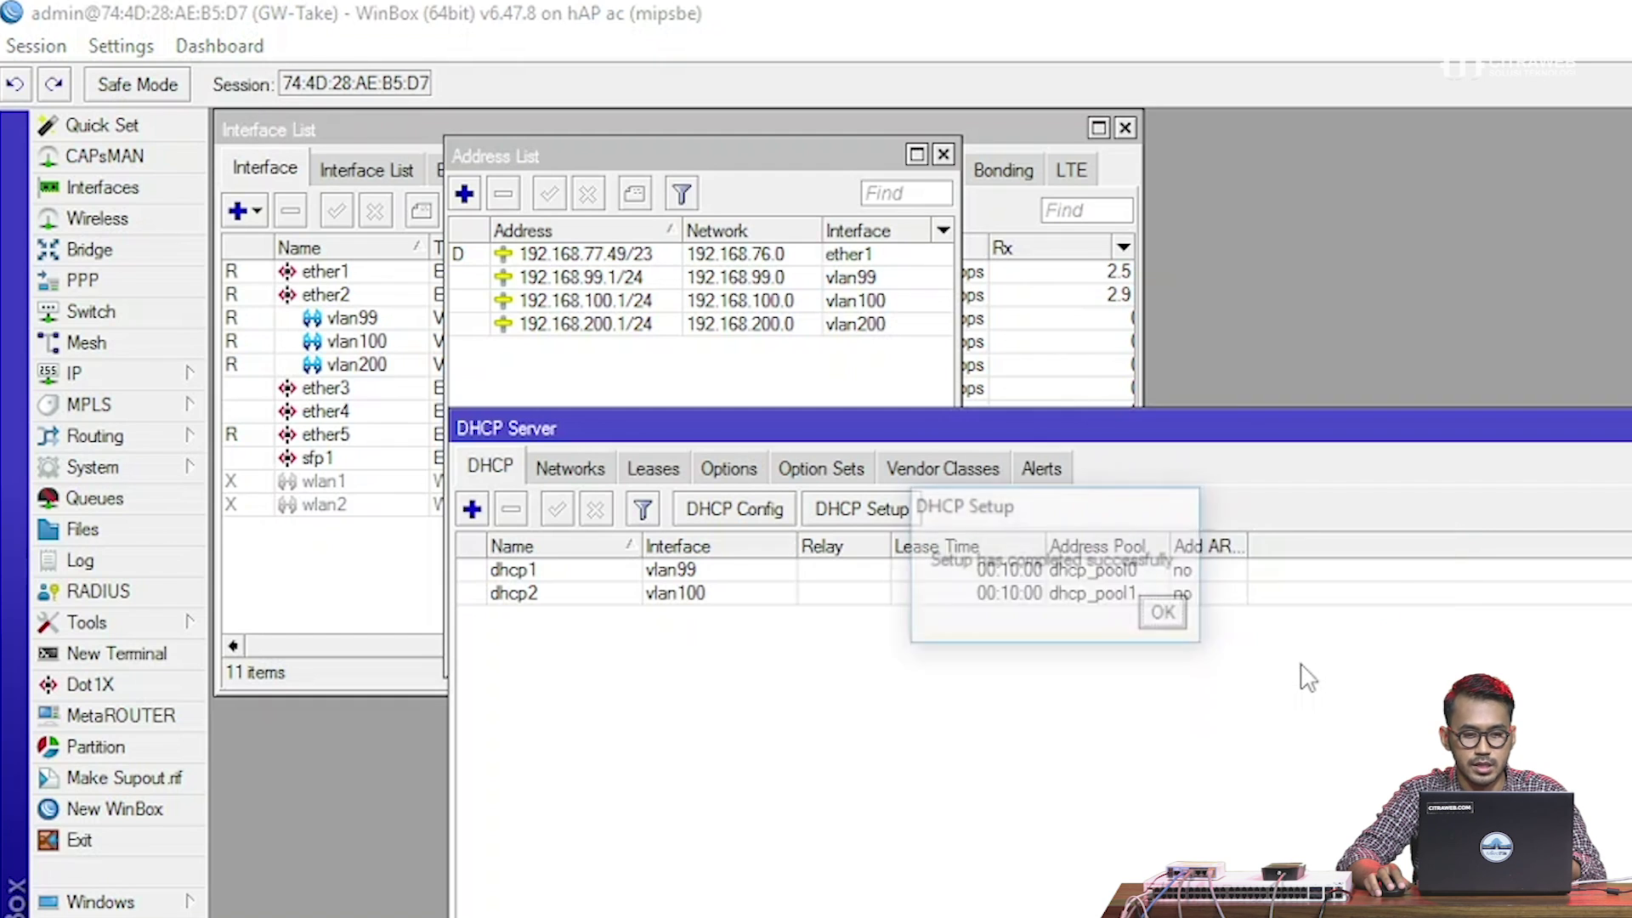
left_click(1163, 612)
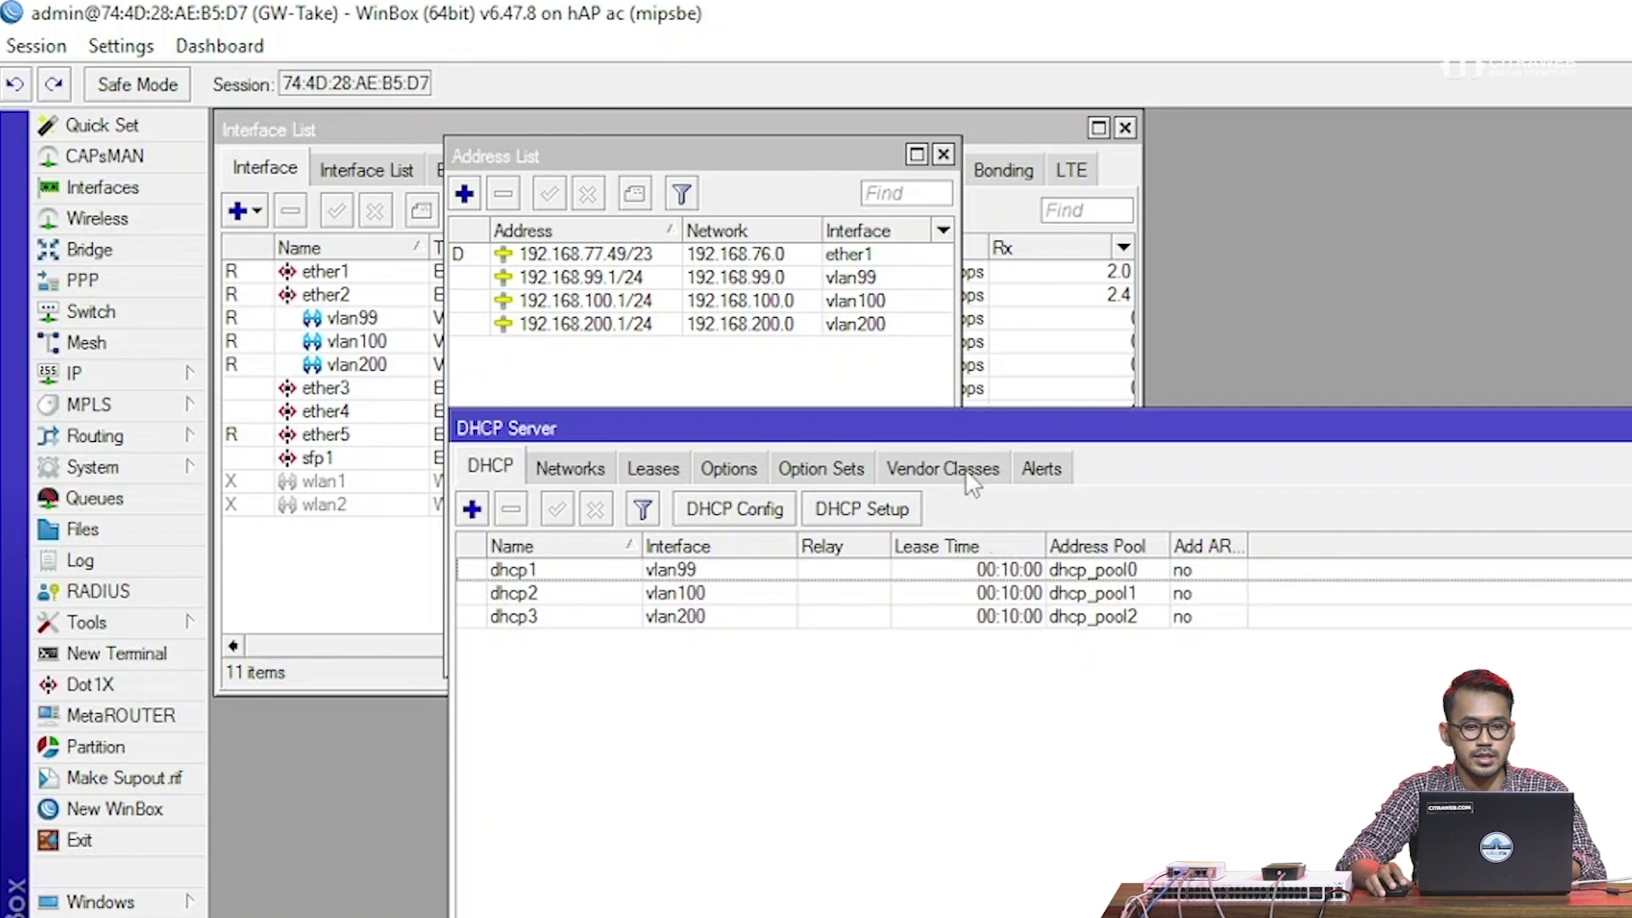
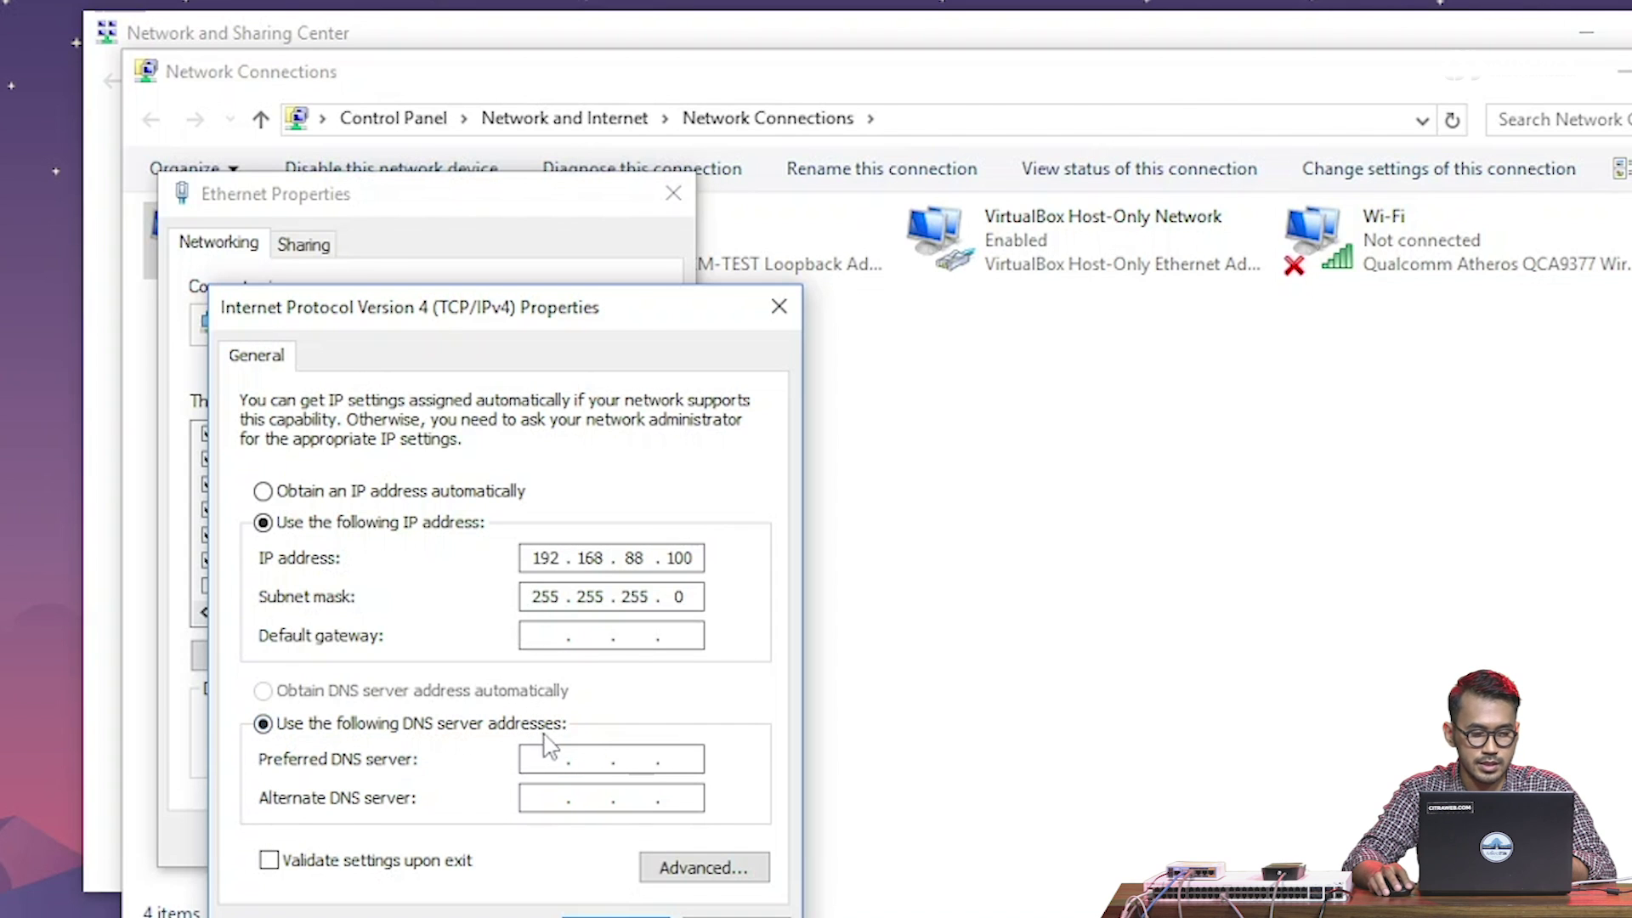
Confirm the static IPv4 address 192.168.88.100 with mask 255.255.255.0 and close the adapter properties
left_click(592, 913)
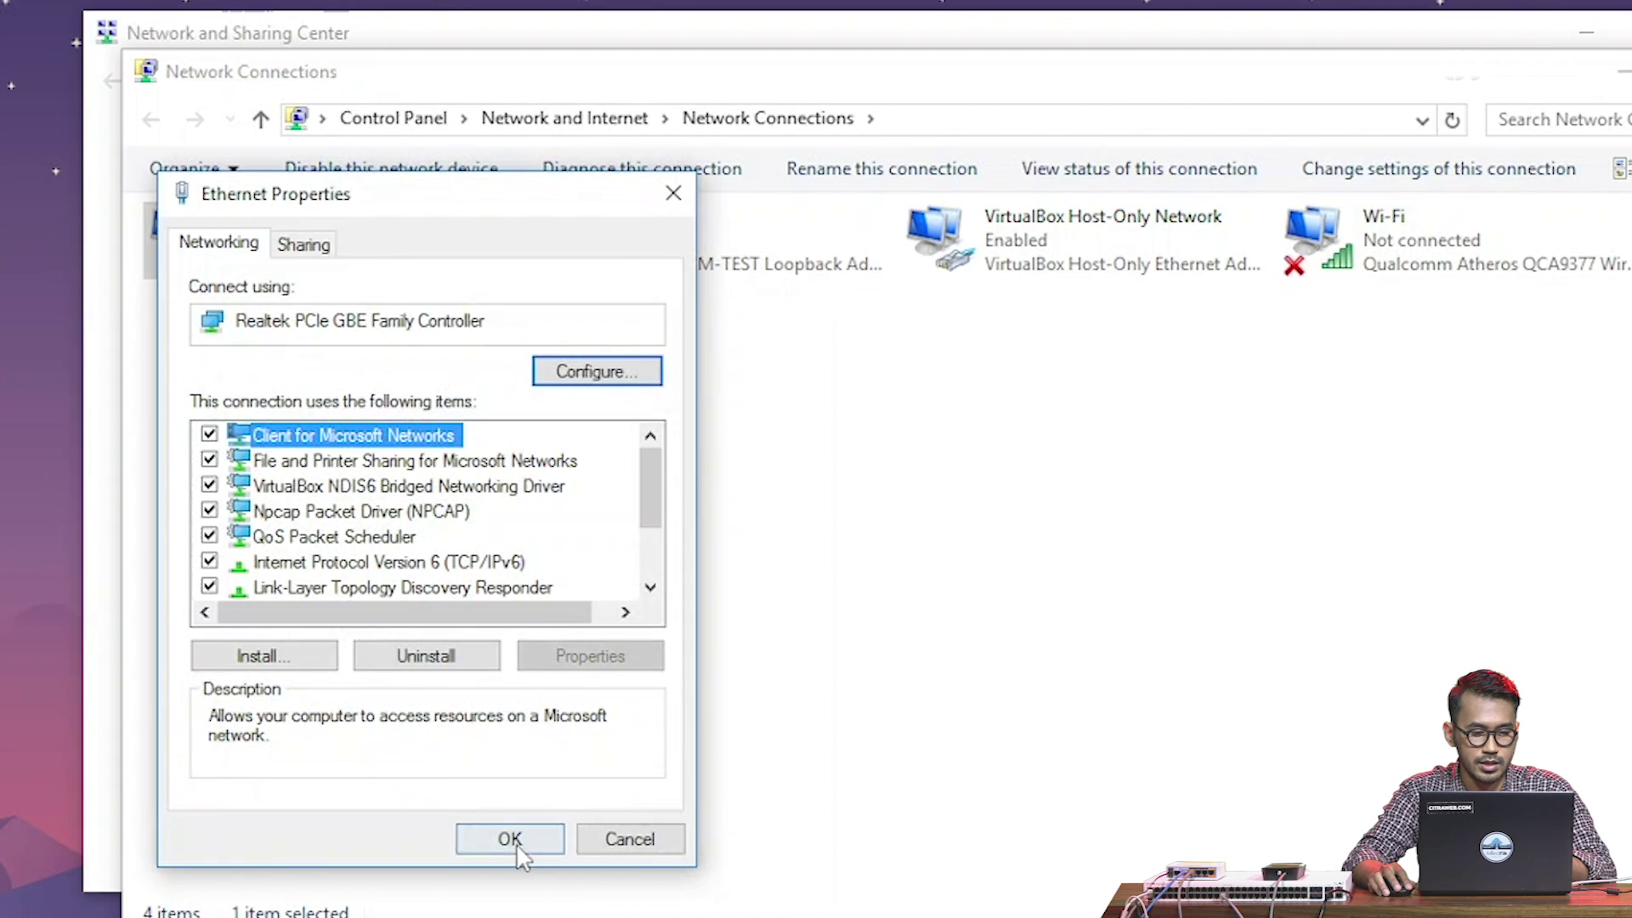
left_click(515, 846)
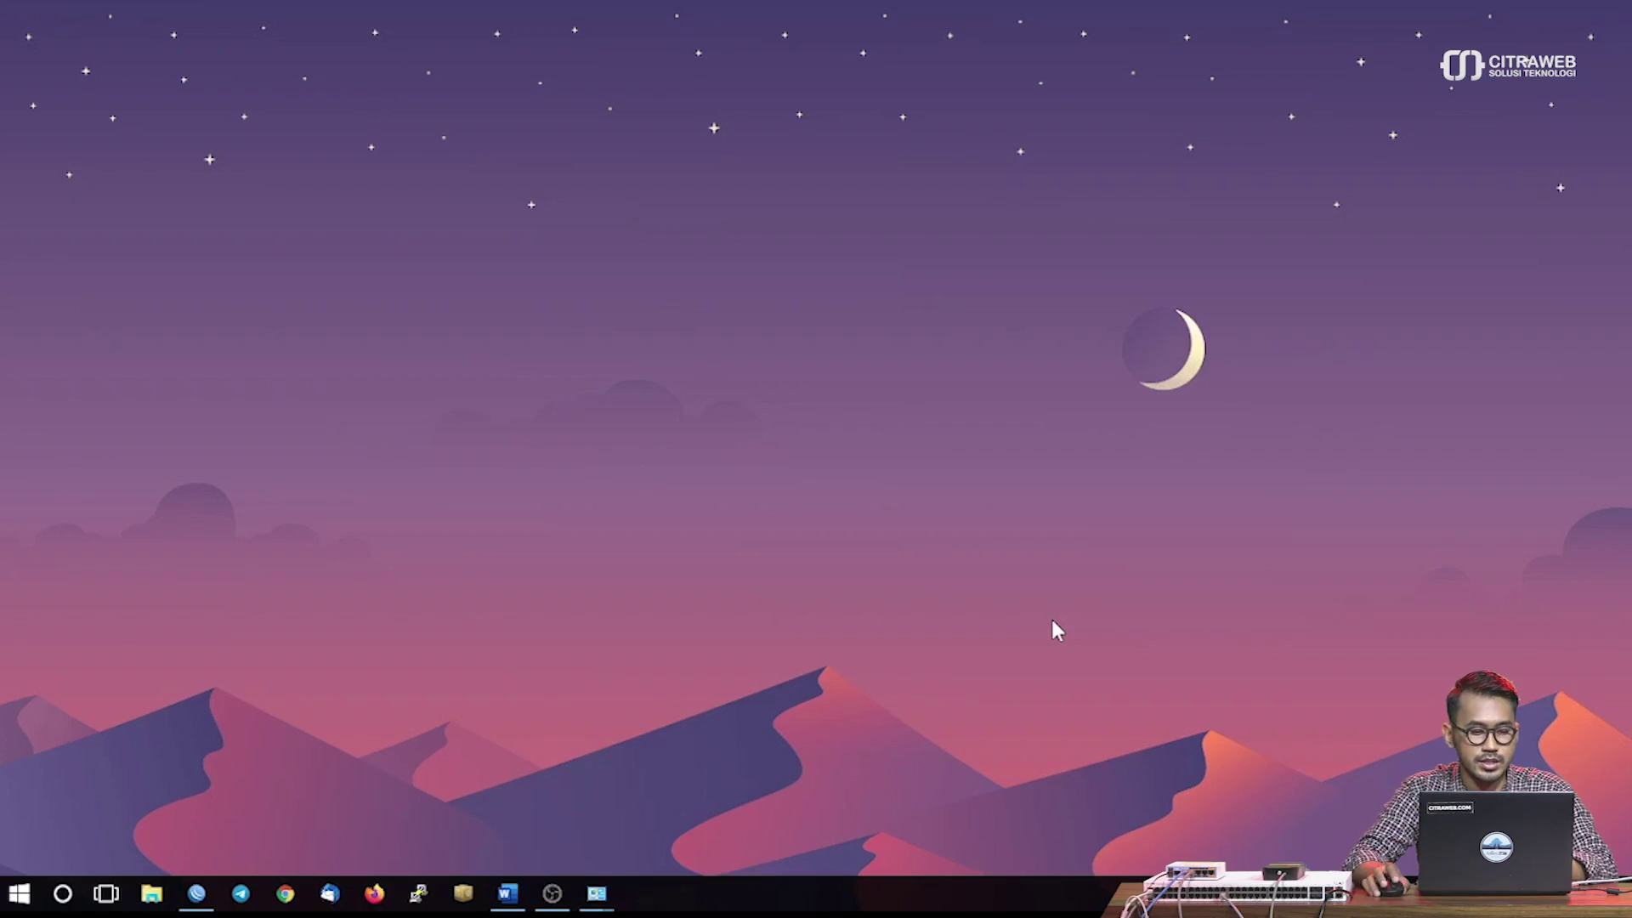
Launch Firefox, dismiss the default-browser prompt and load 192.168.88.1
left_click(372, 894)
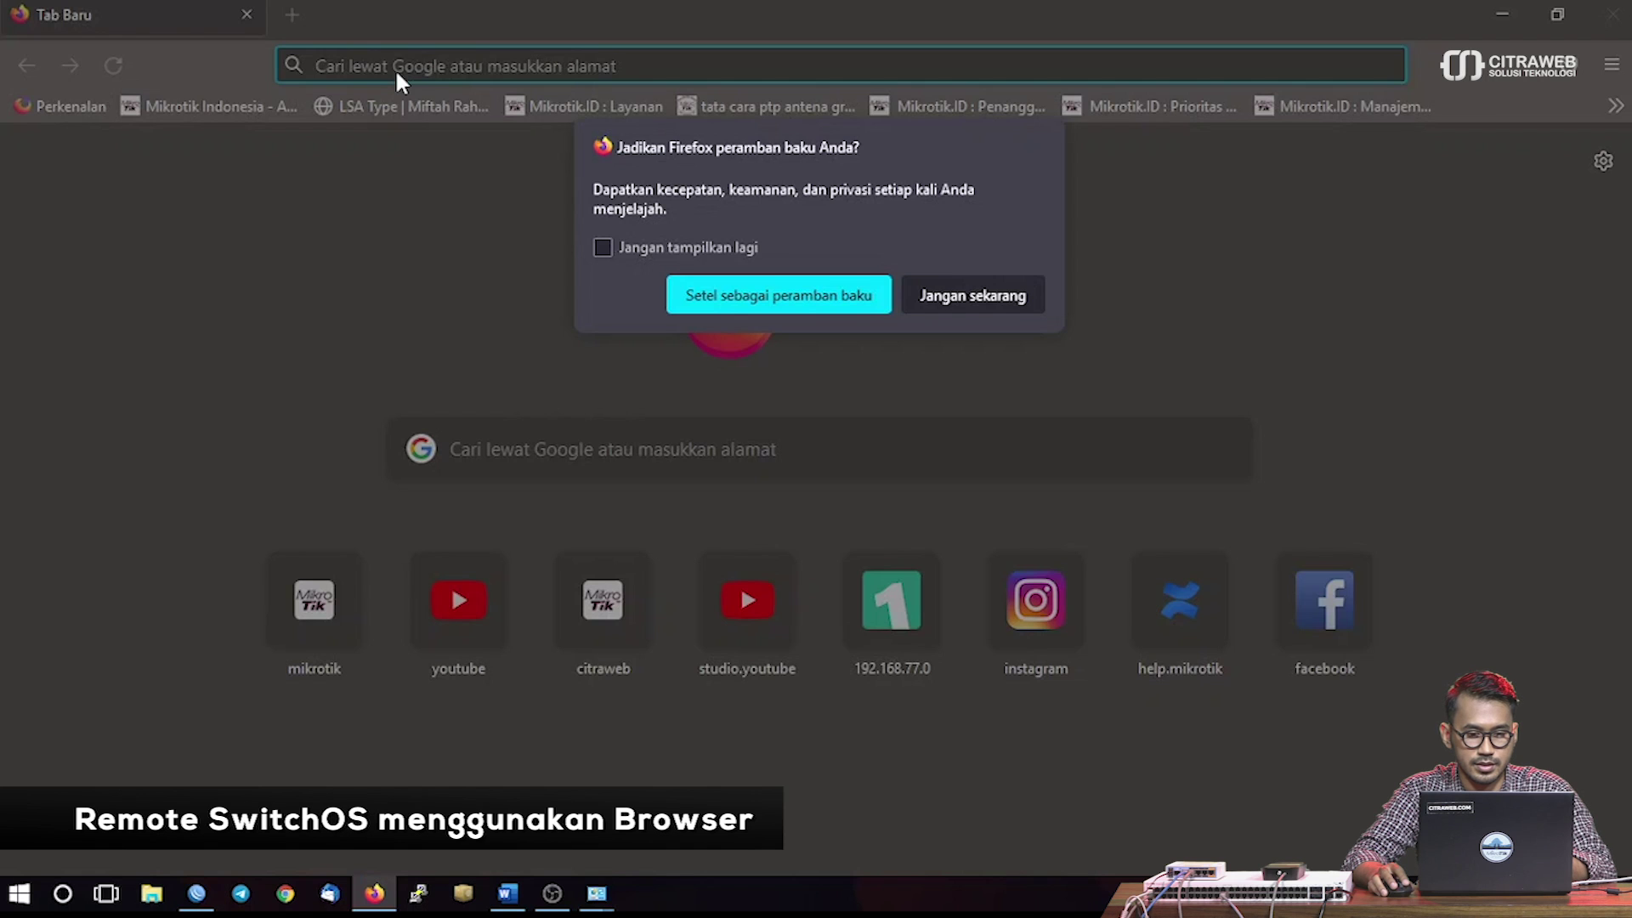
left_click(991, 298)
left_click(733, 68)
type("192.168")
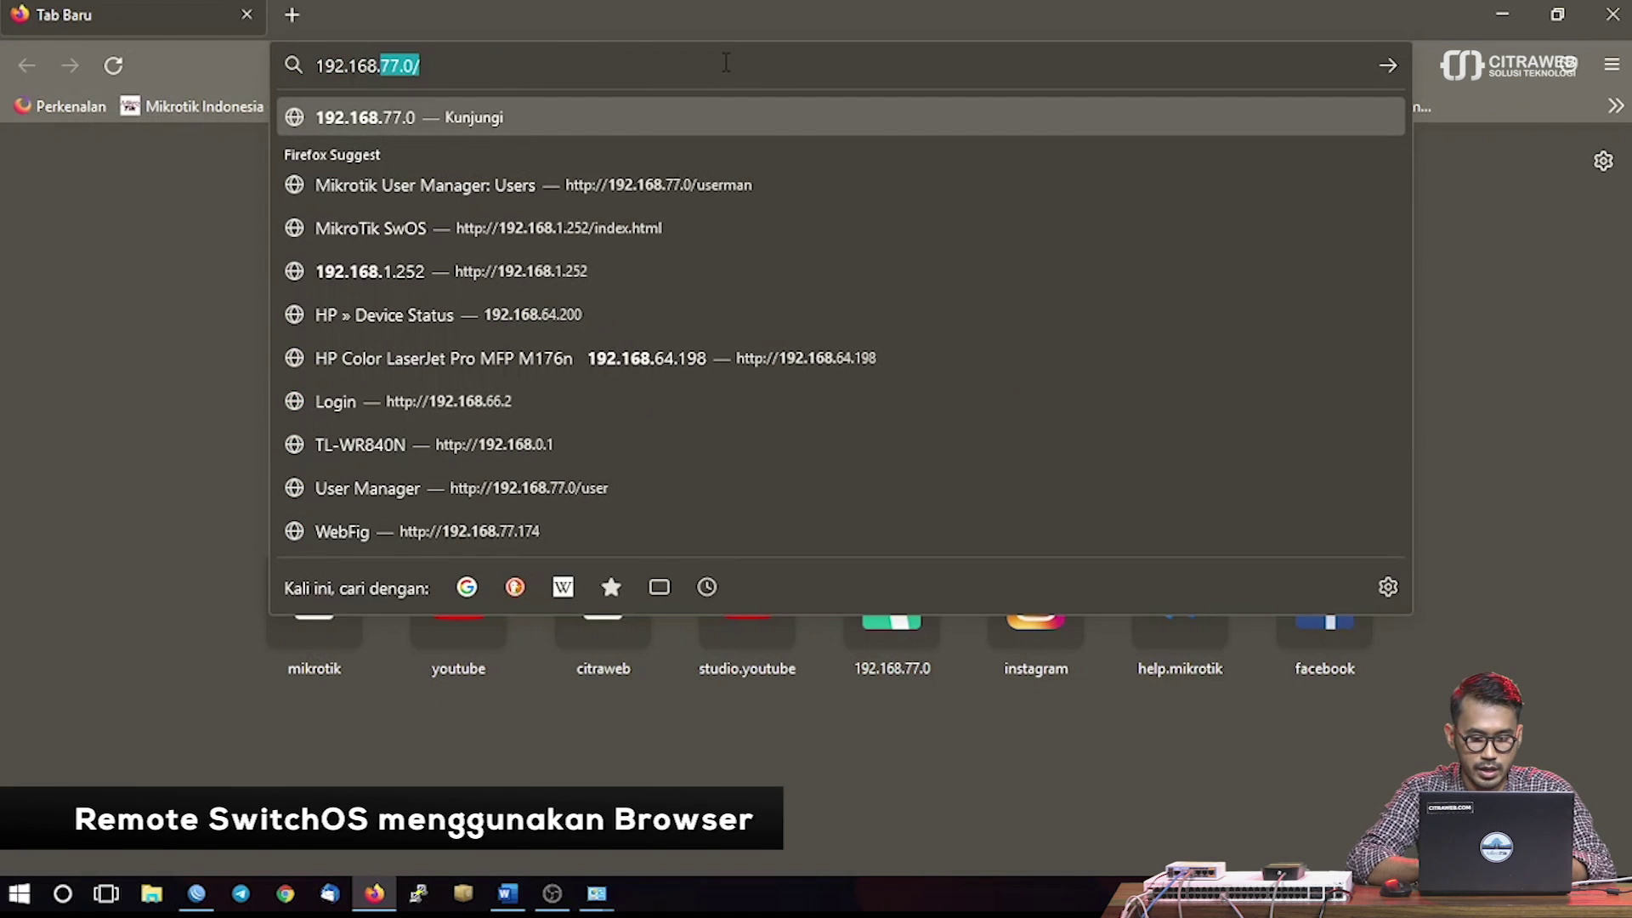
type(".88.1")
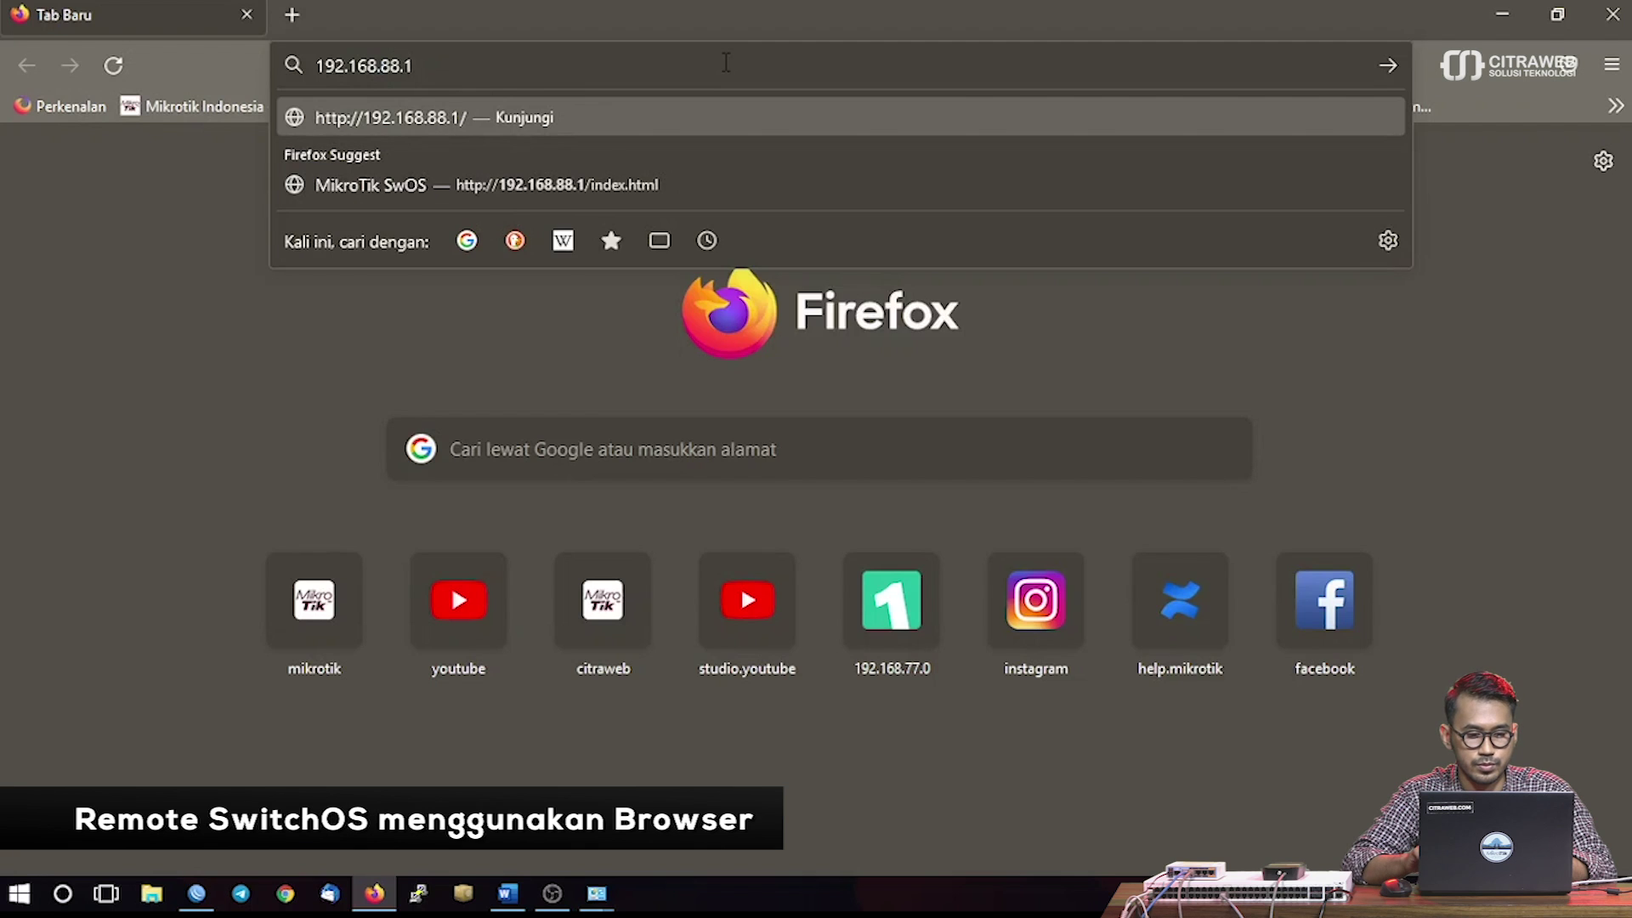
key("Return")
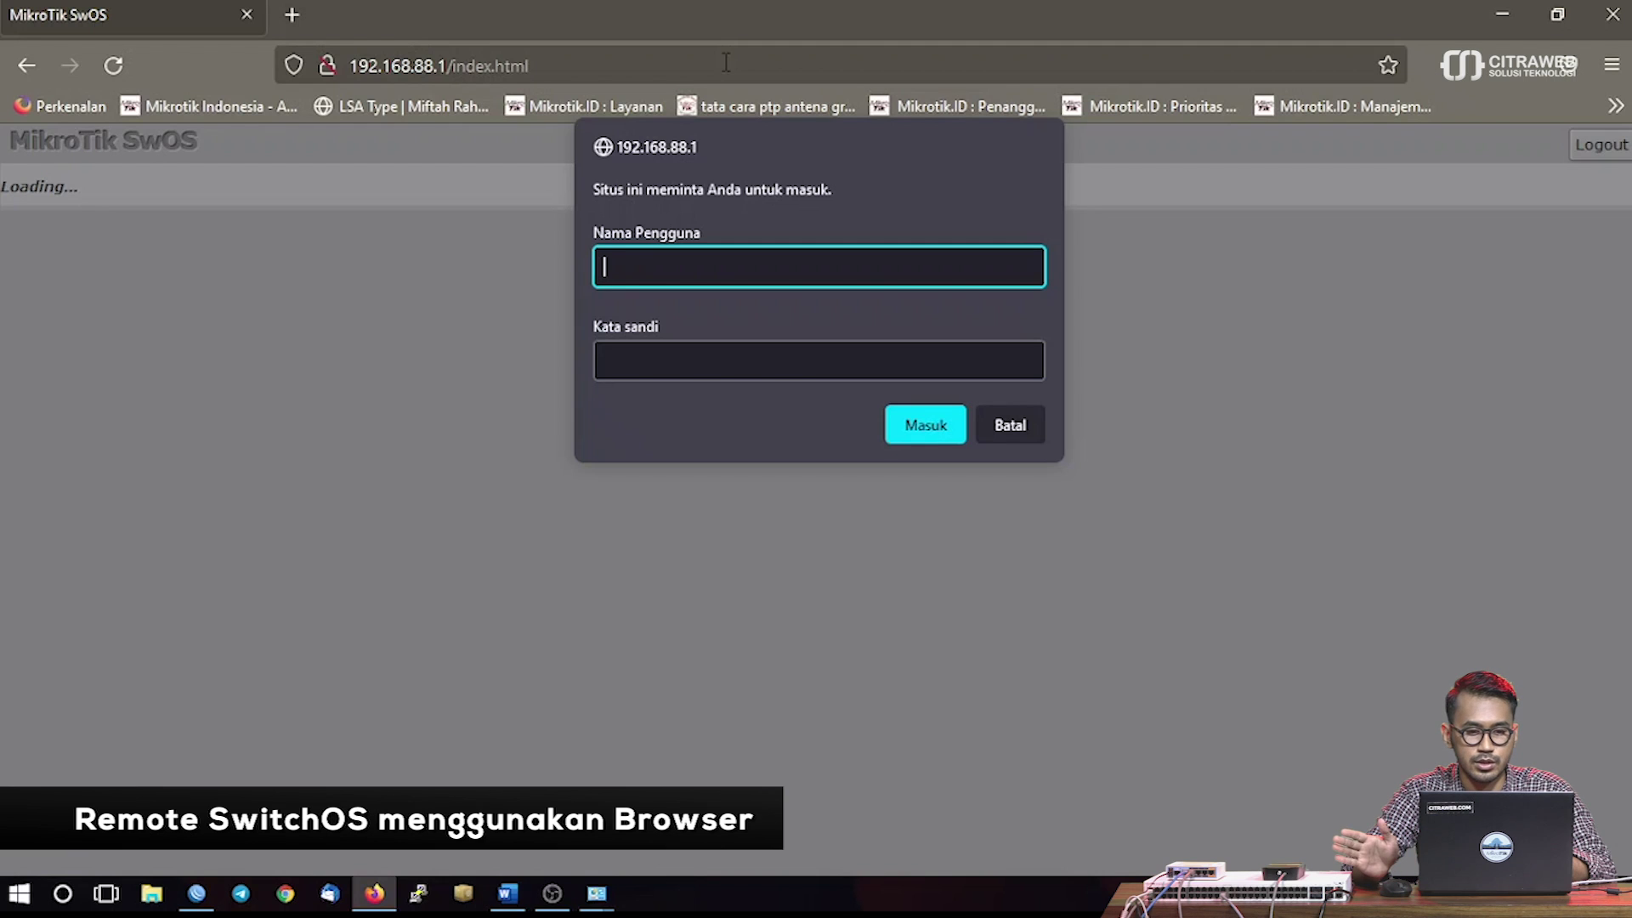
Log in to the switch's SwOS page with the admin username
type("admin")
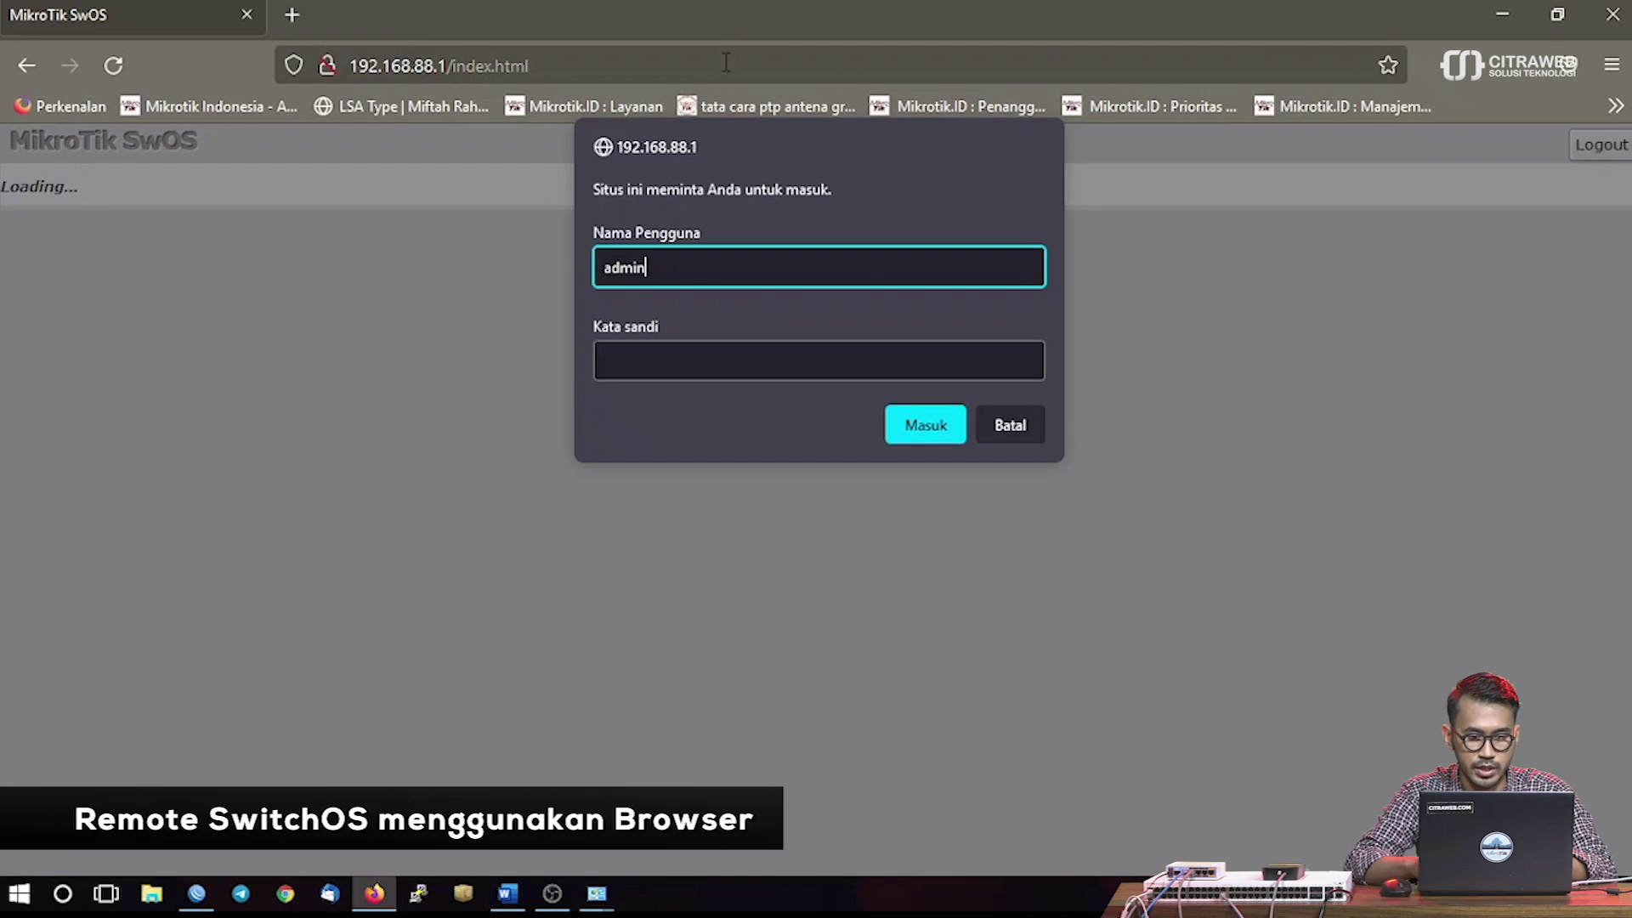
left_click(669, 358)
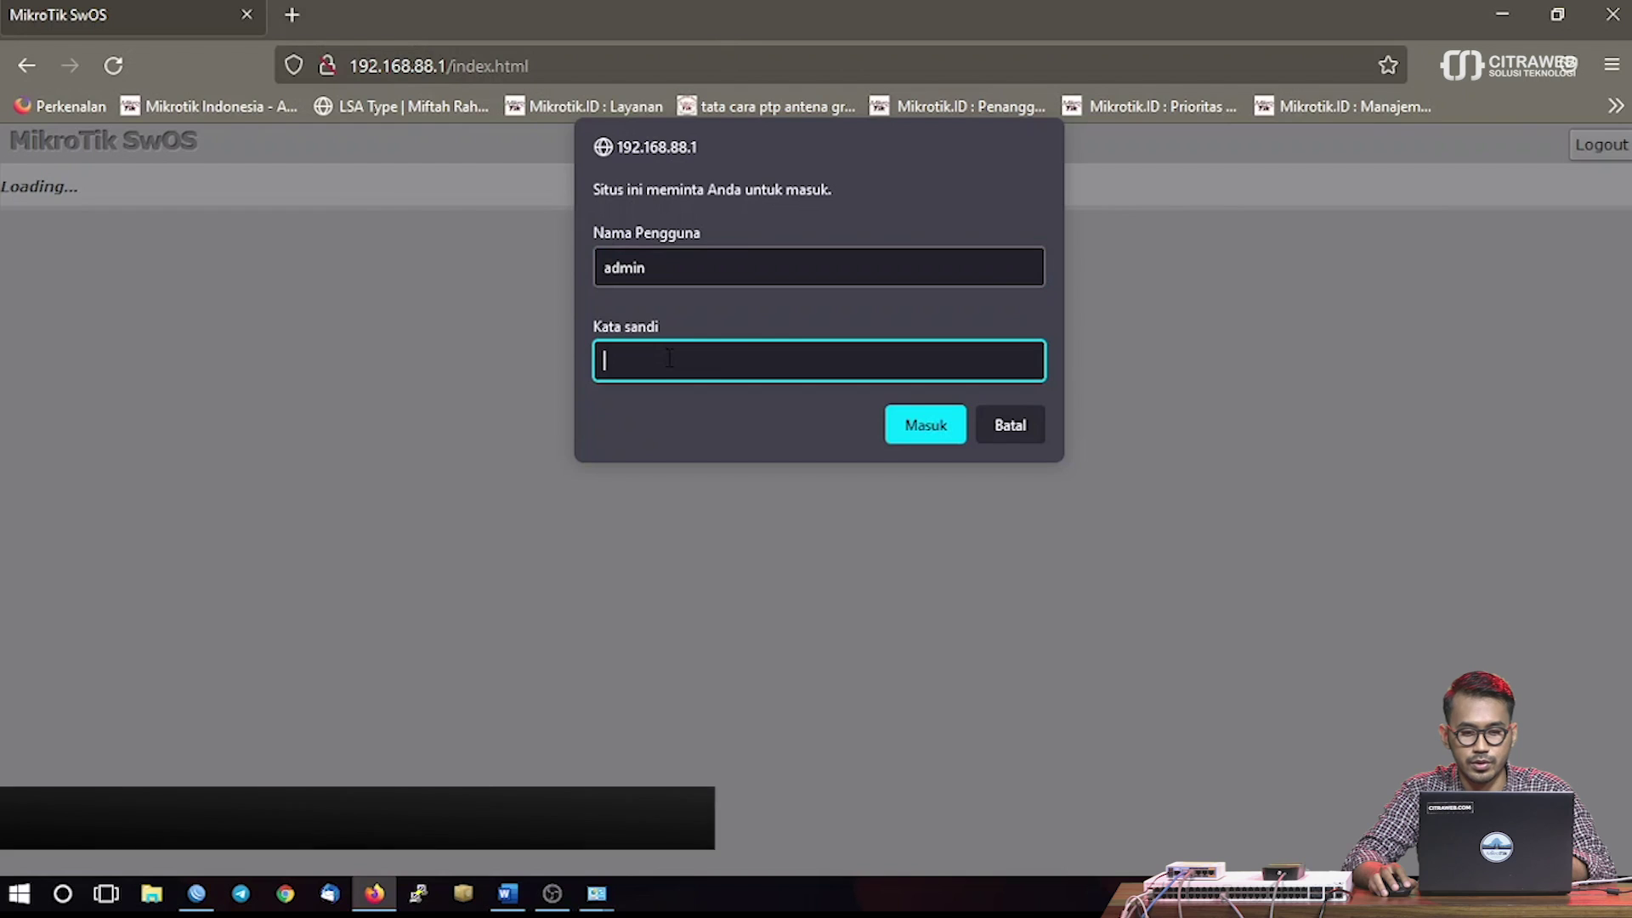
left_click(920, 432)
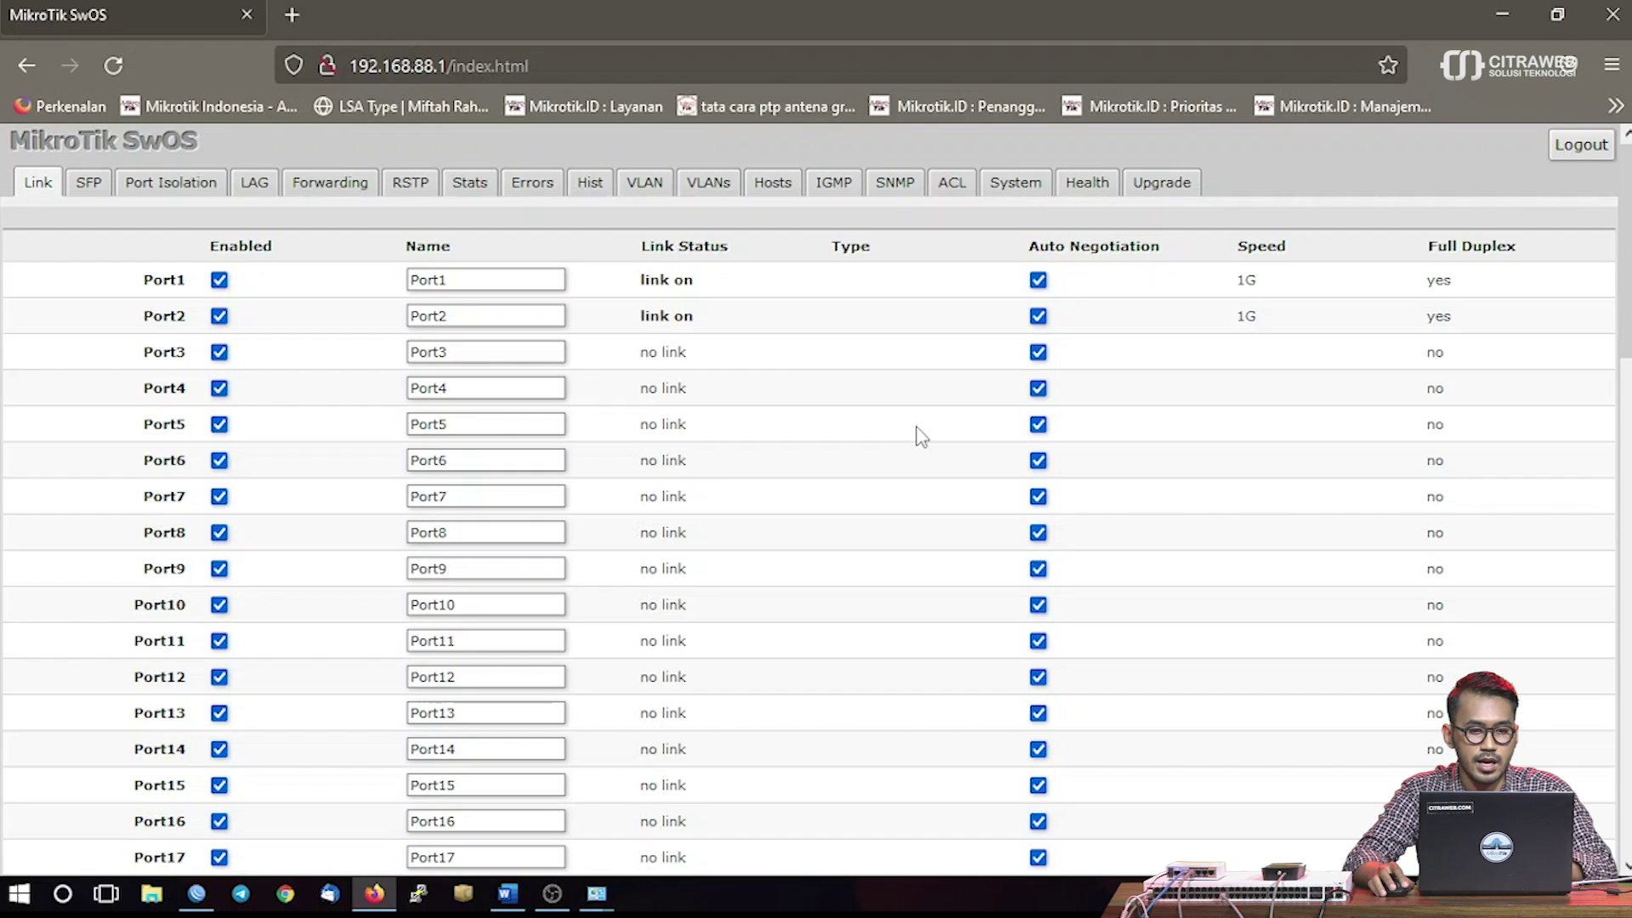
On the VLAN tab, change Port2's Default VLAN ID from 1 to 99 and apply all changes
left_click(644, 184)
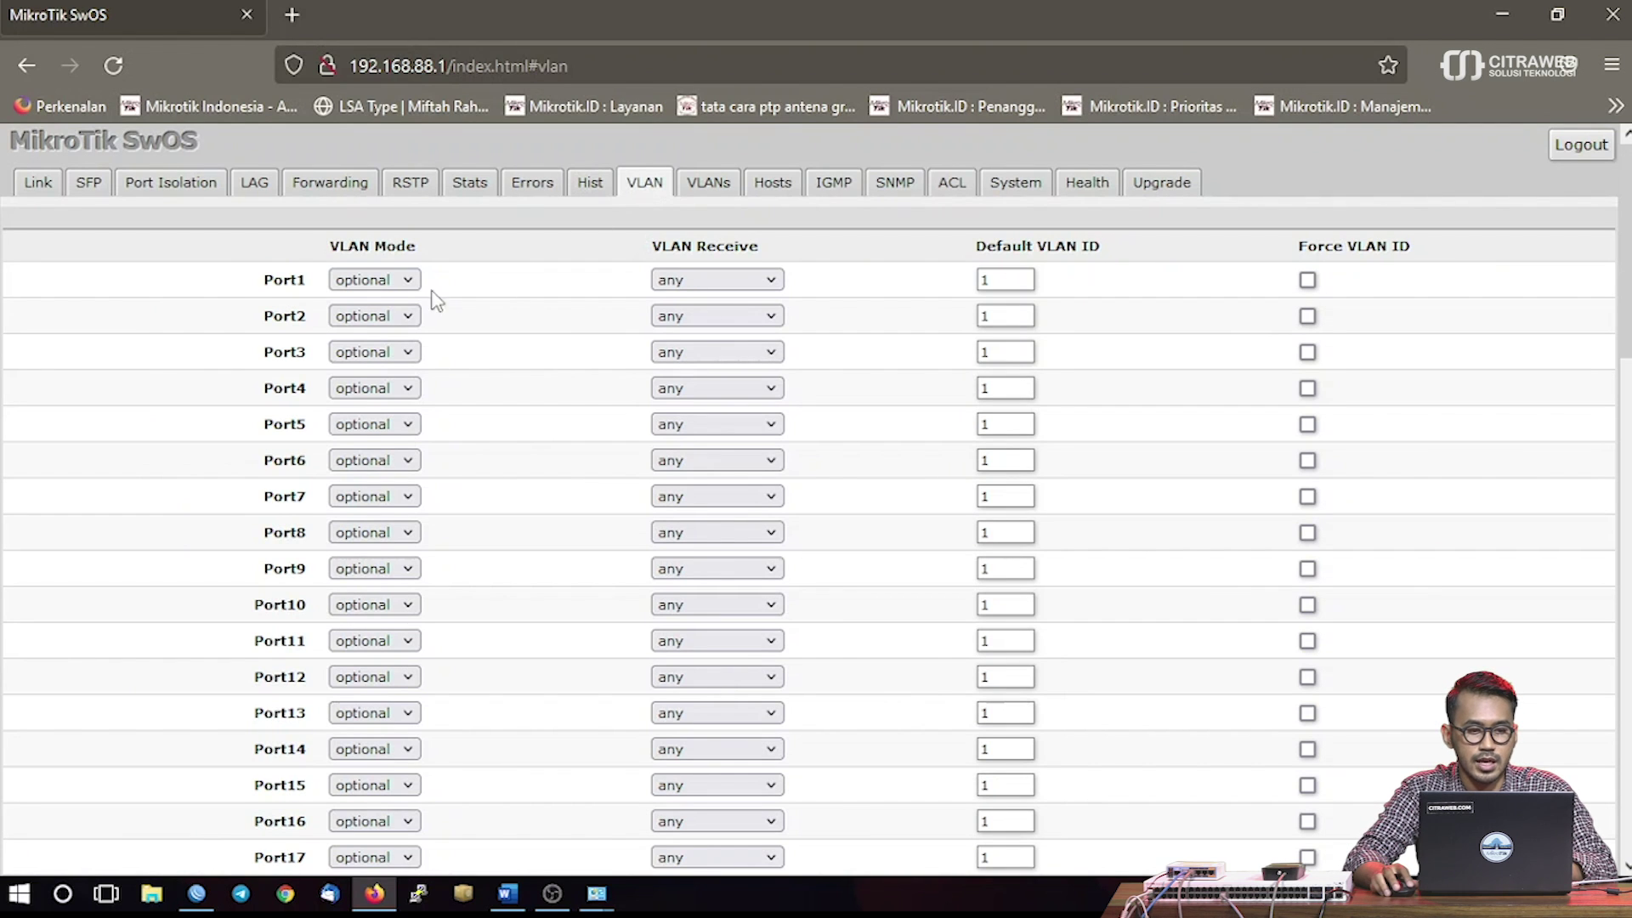
left_click_drag(265, 281, 306, 279)
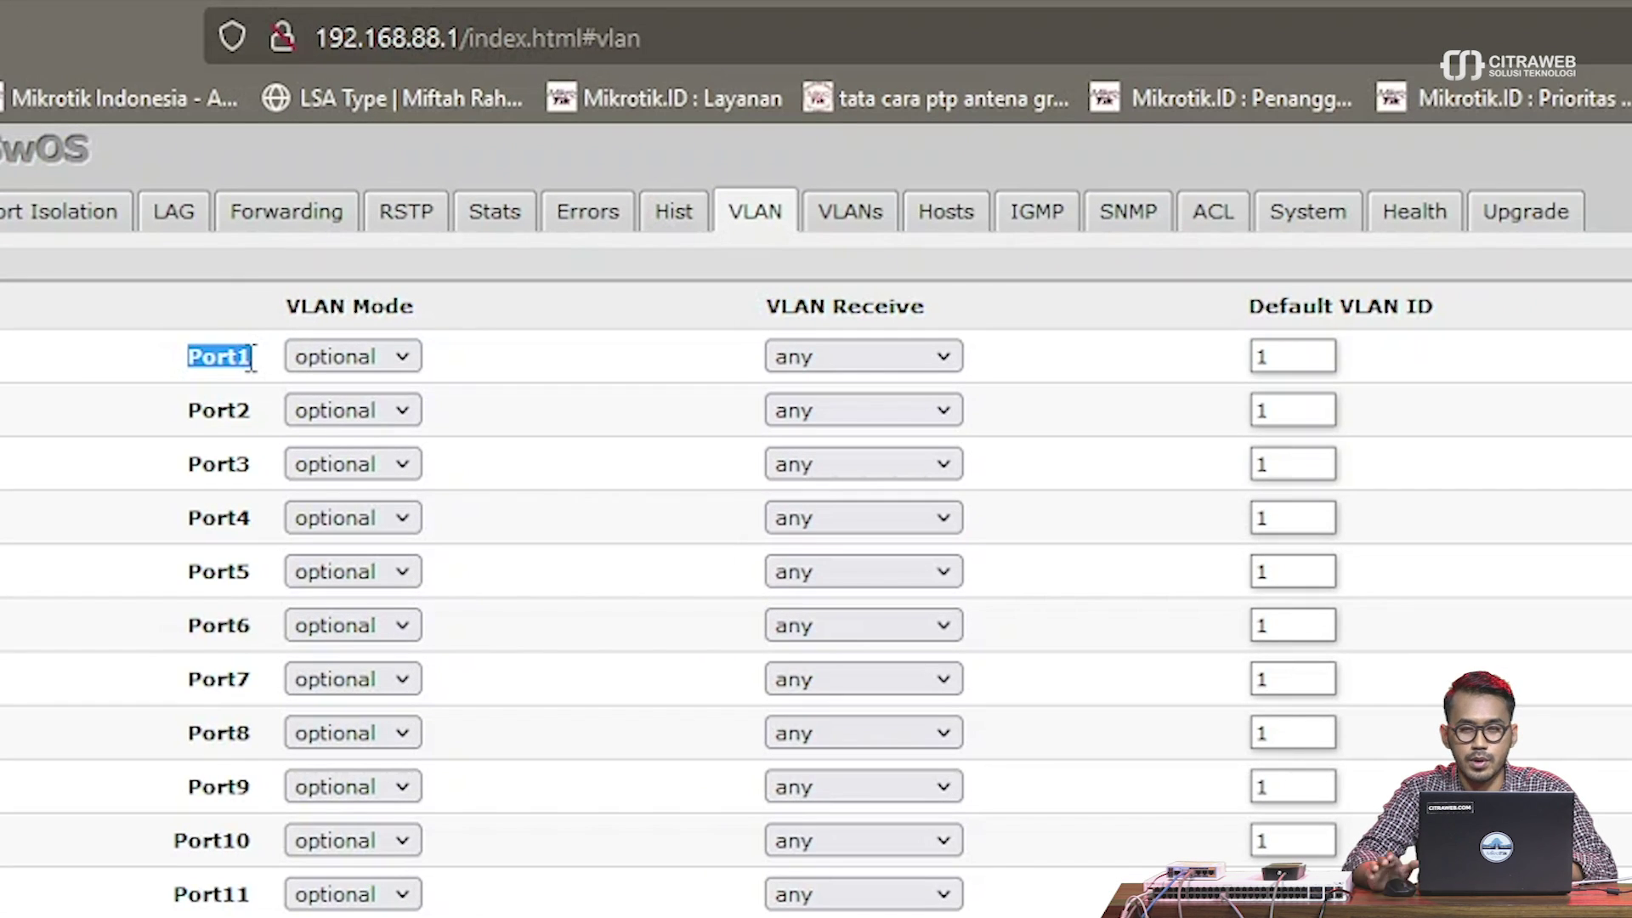
double_click(226, 400)
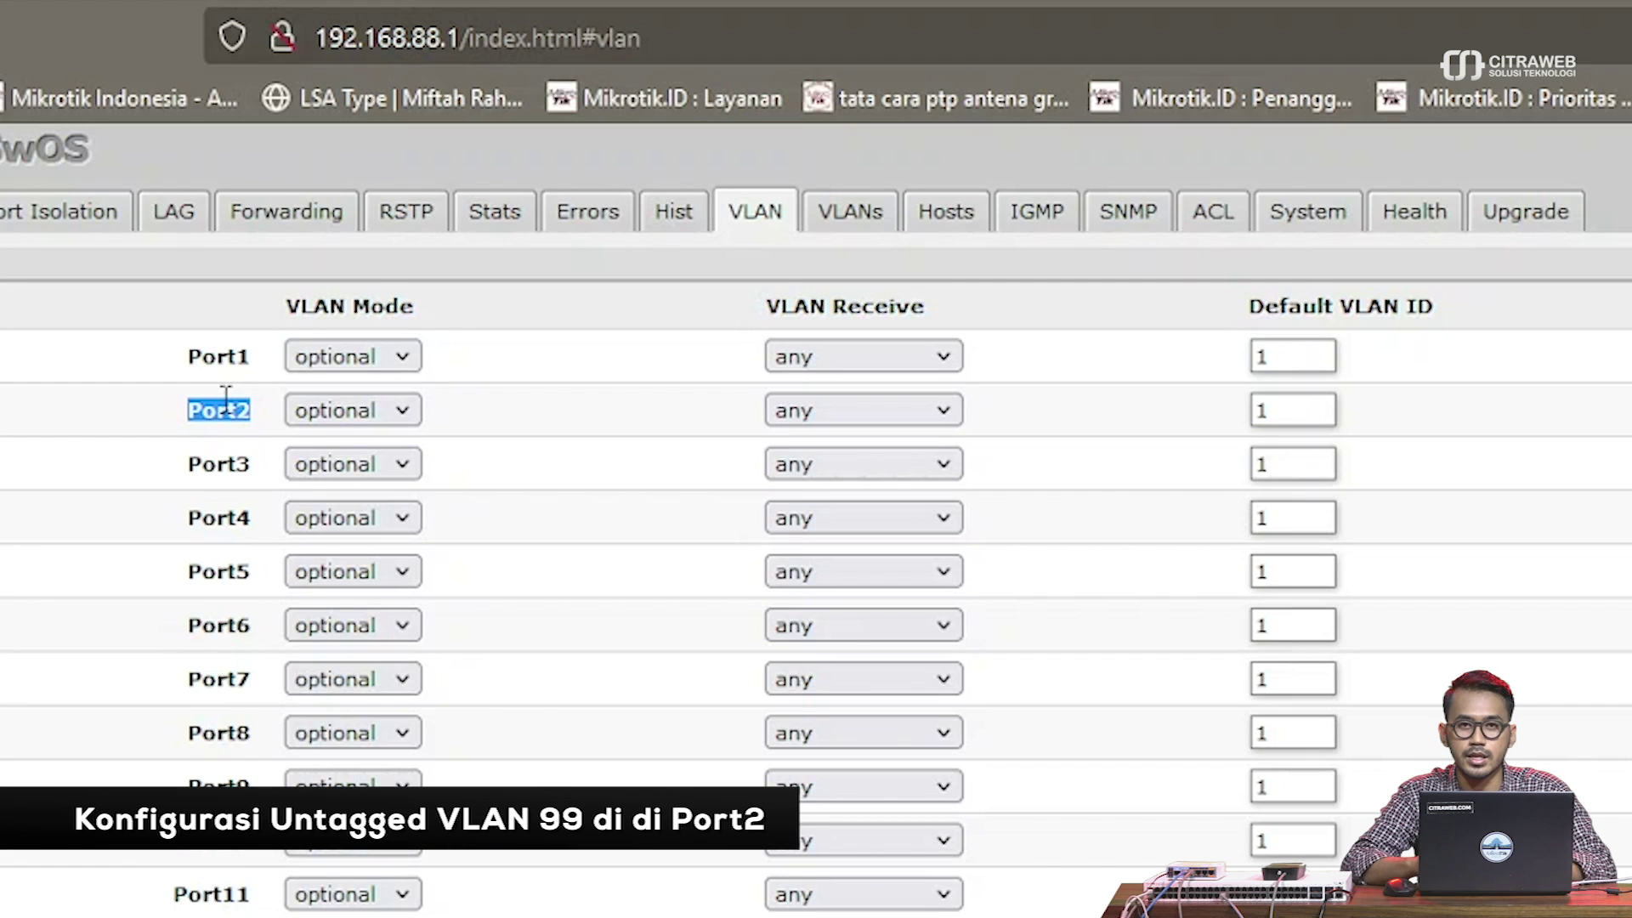
left_click(1145, 416)
double_click(1252, 410)
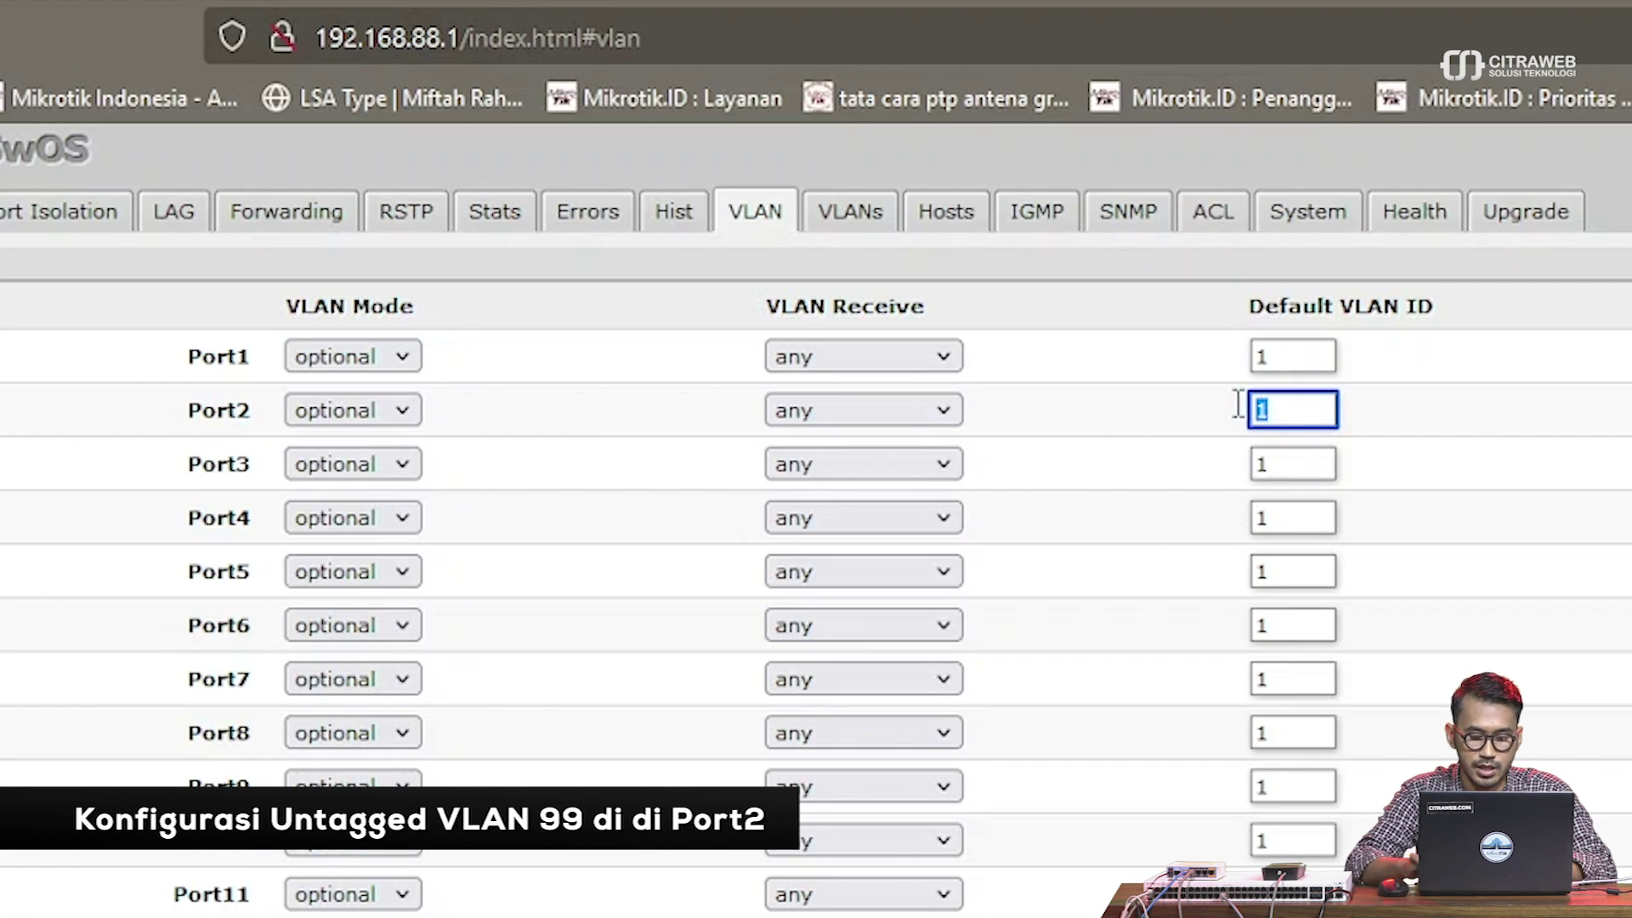
type("99")
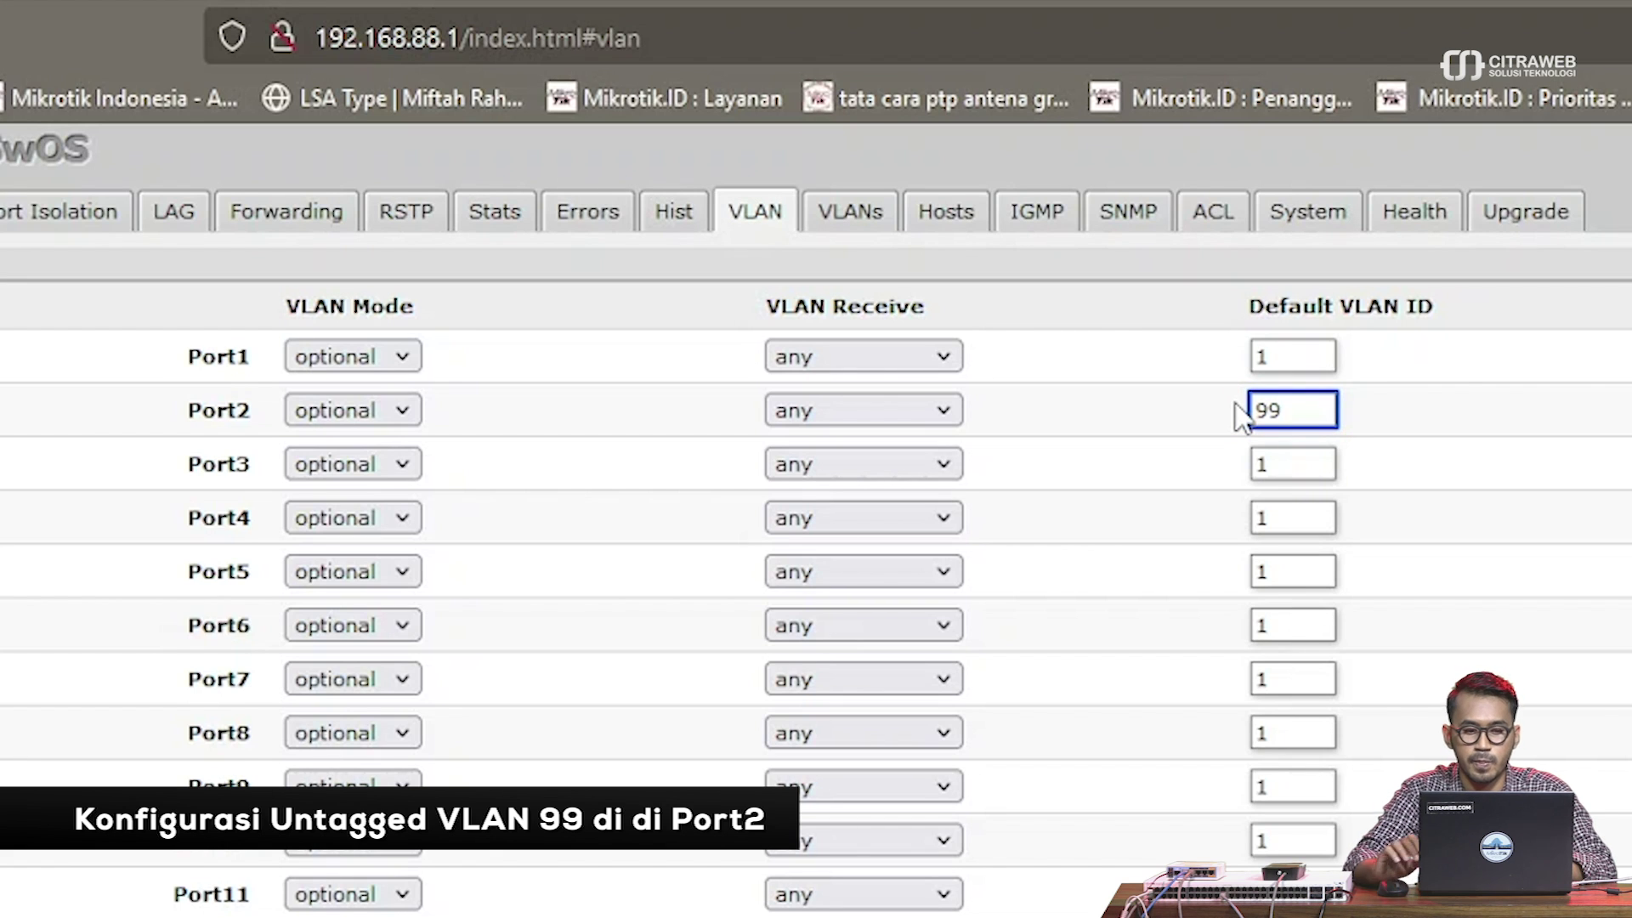
scroll(1231, 478, "down", 20)
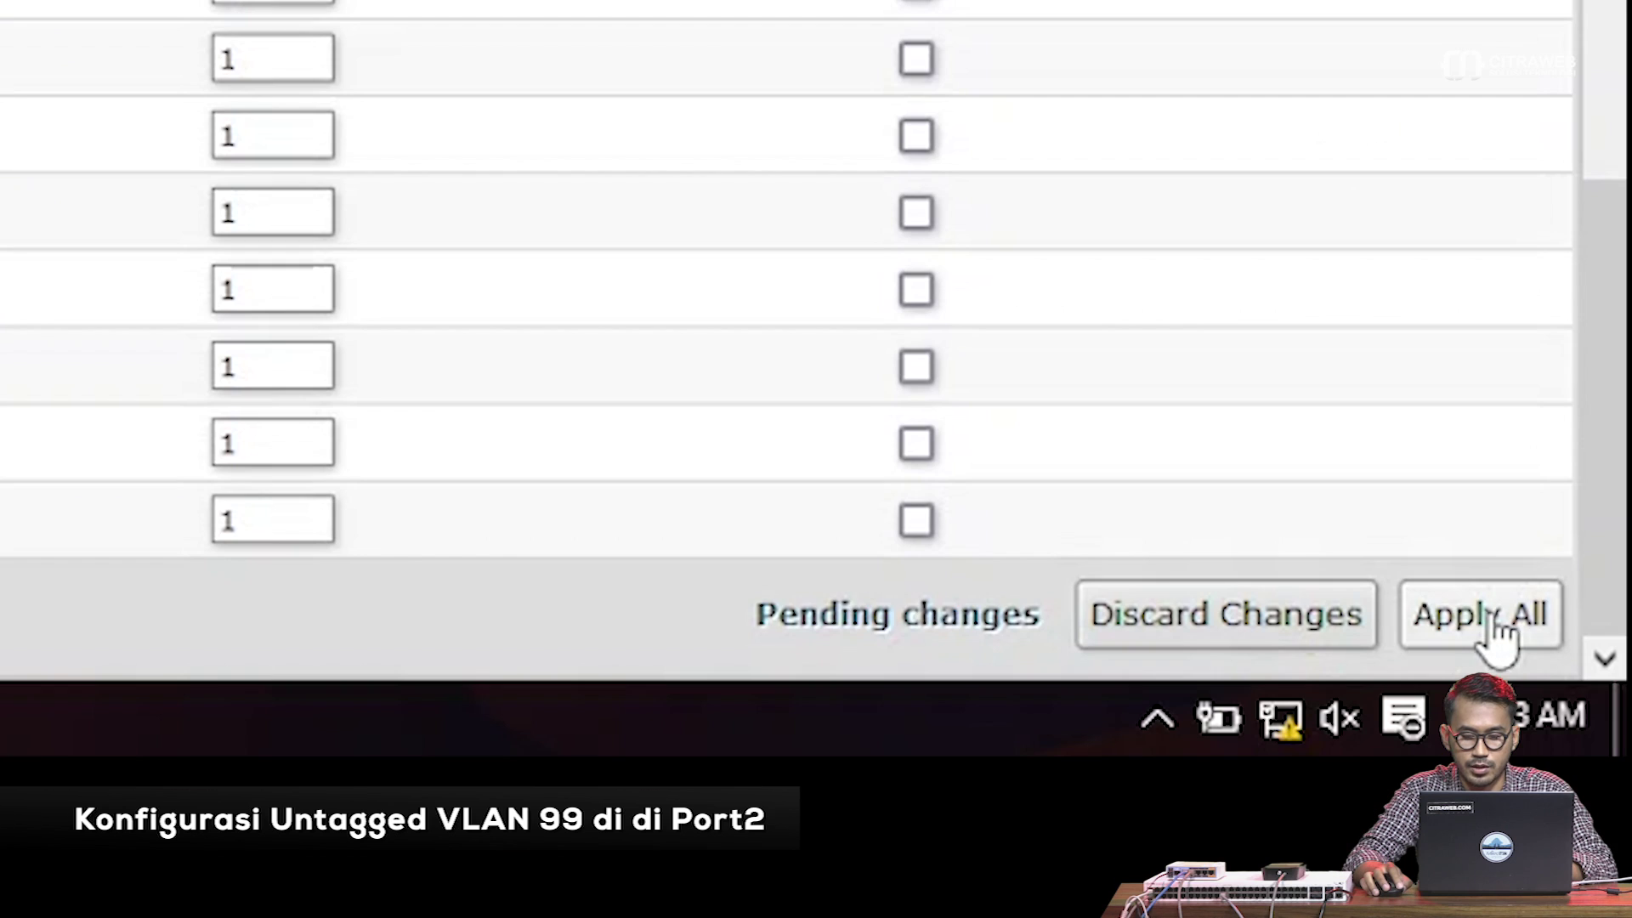
left_click(1486, 614)
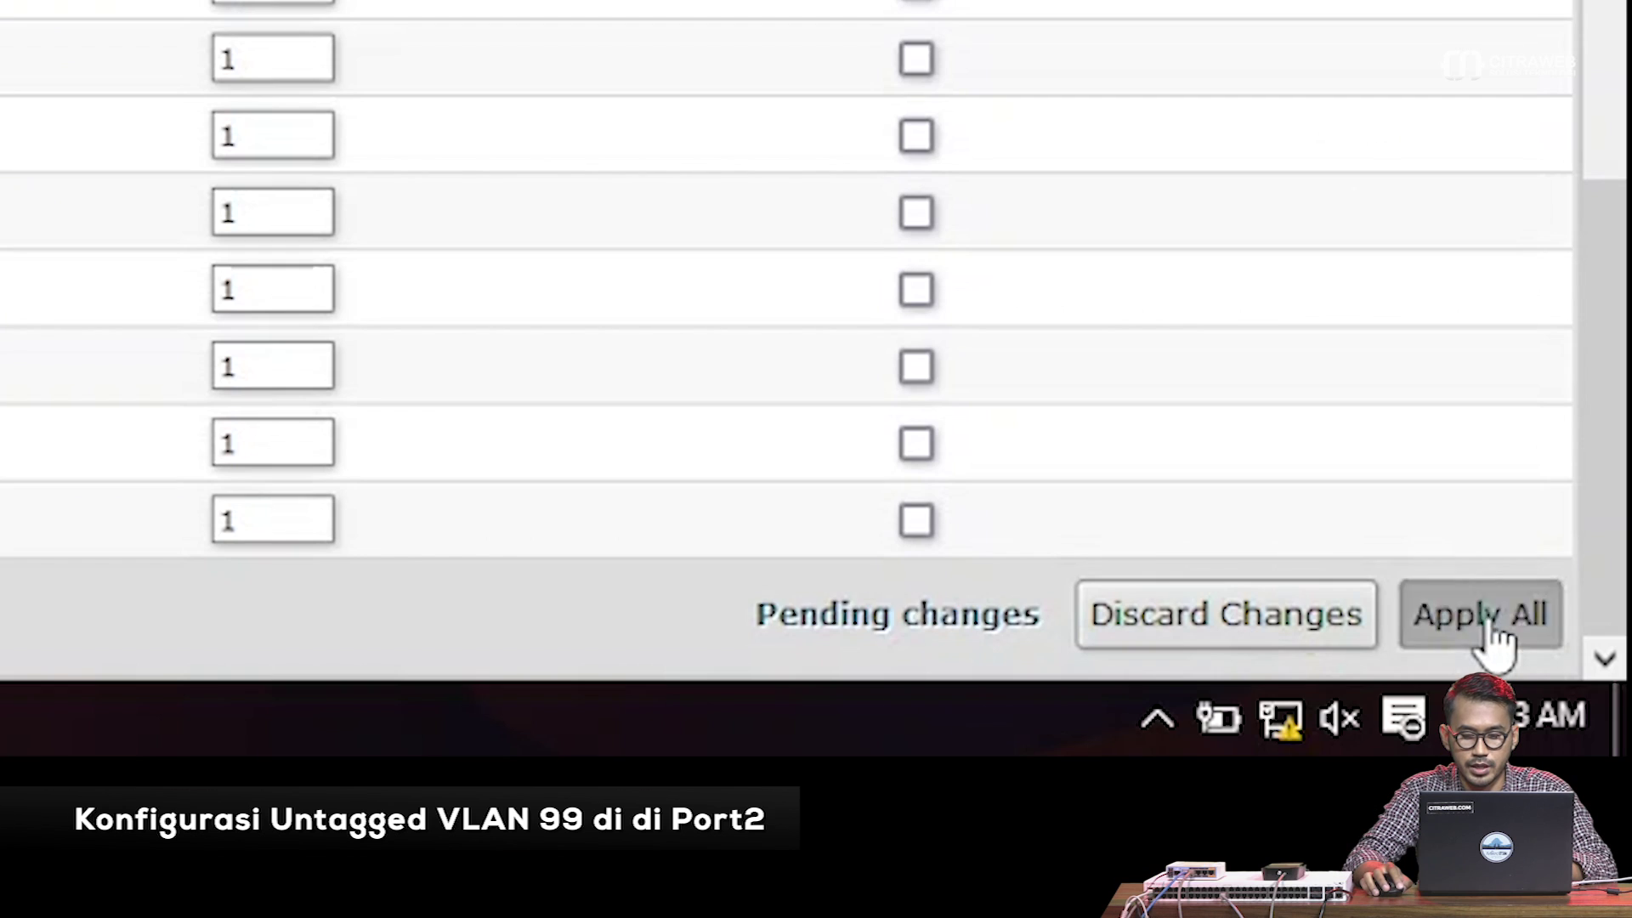
scroll(971, 456, "up", 20)
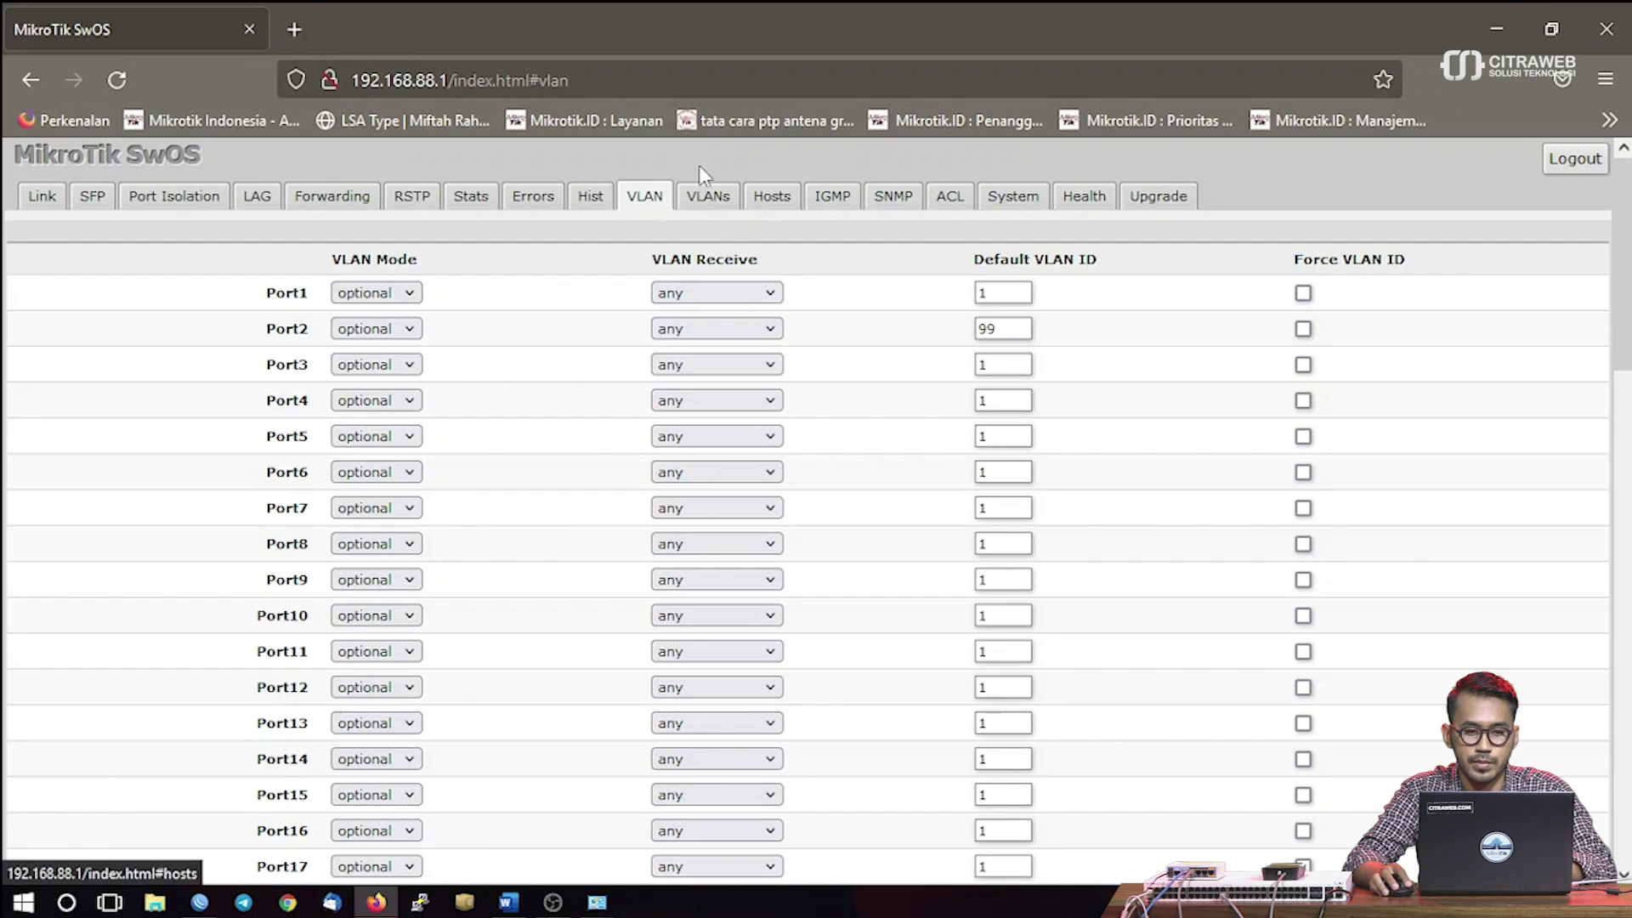
Append a new VLAN entry with ID 99 named VLAN99-MGMT
left_click(702, 204)
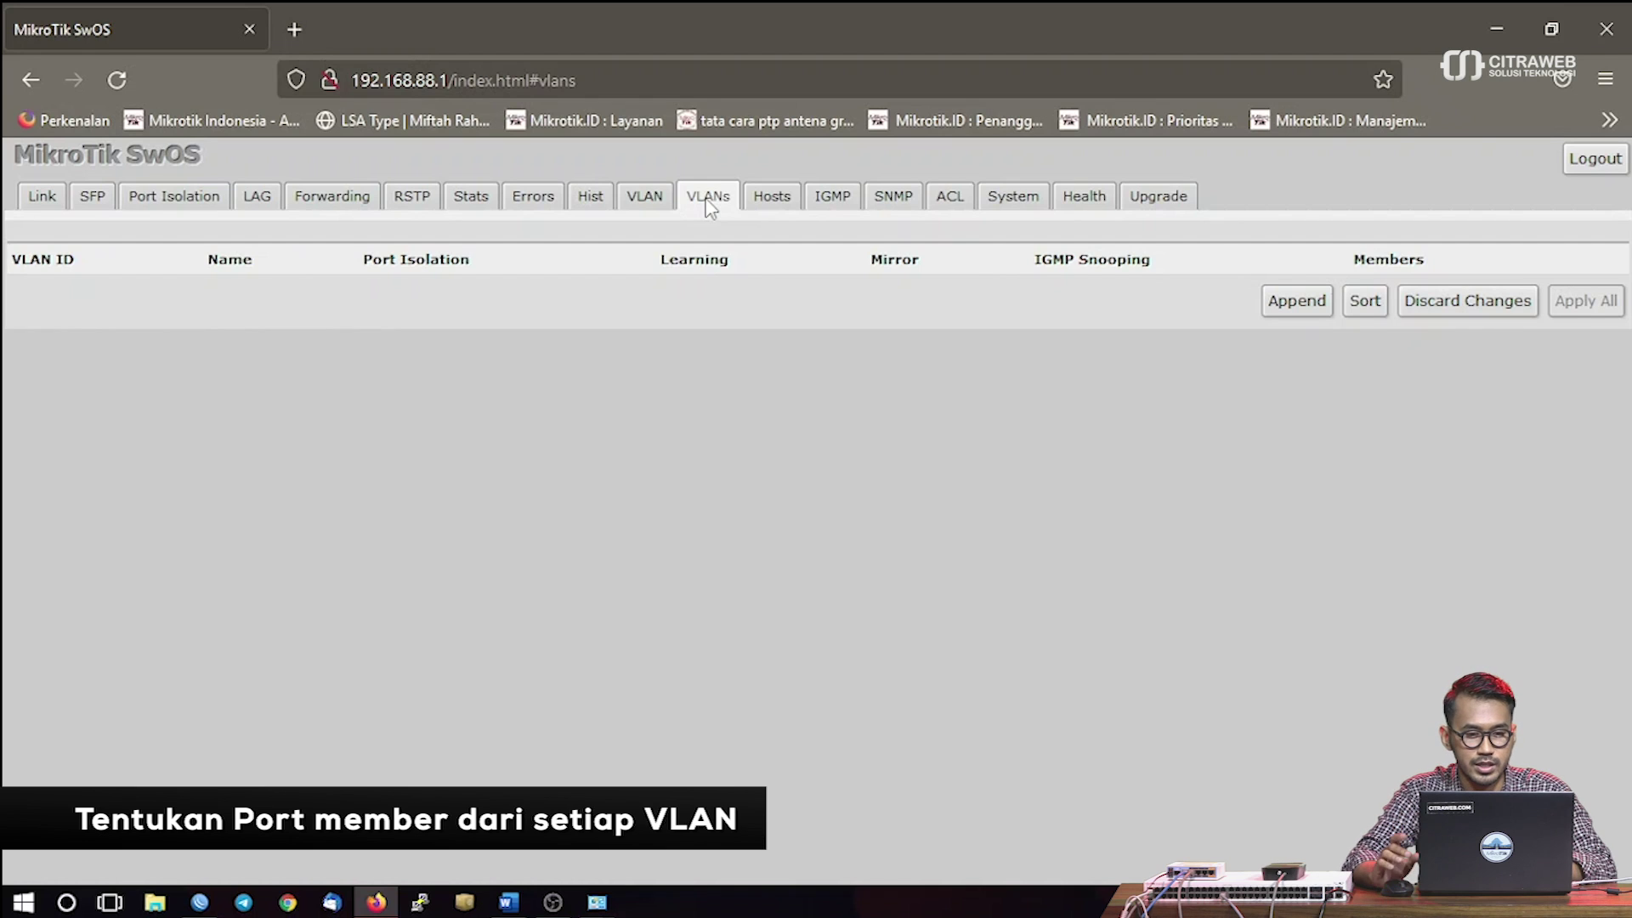
left_click(1279, 308)
left_click(59, 330)
key("BackSpace")
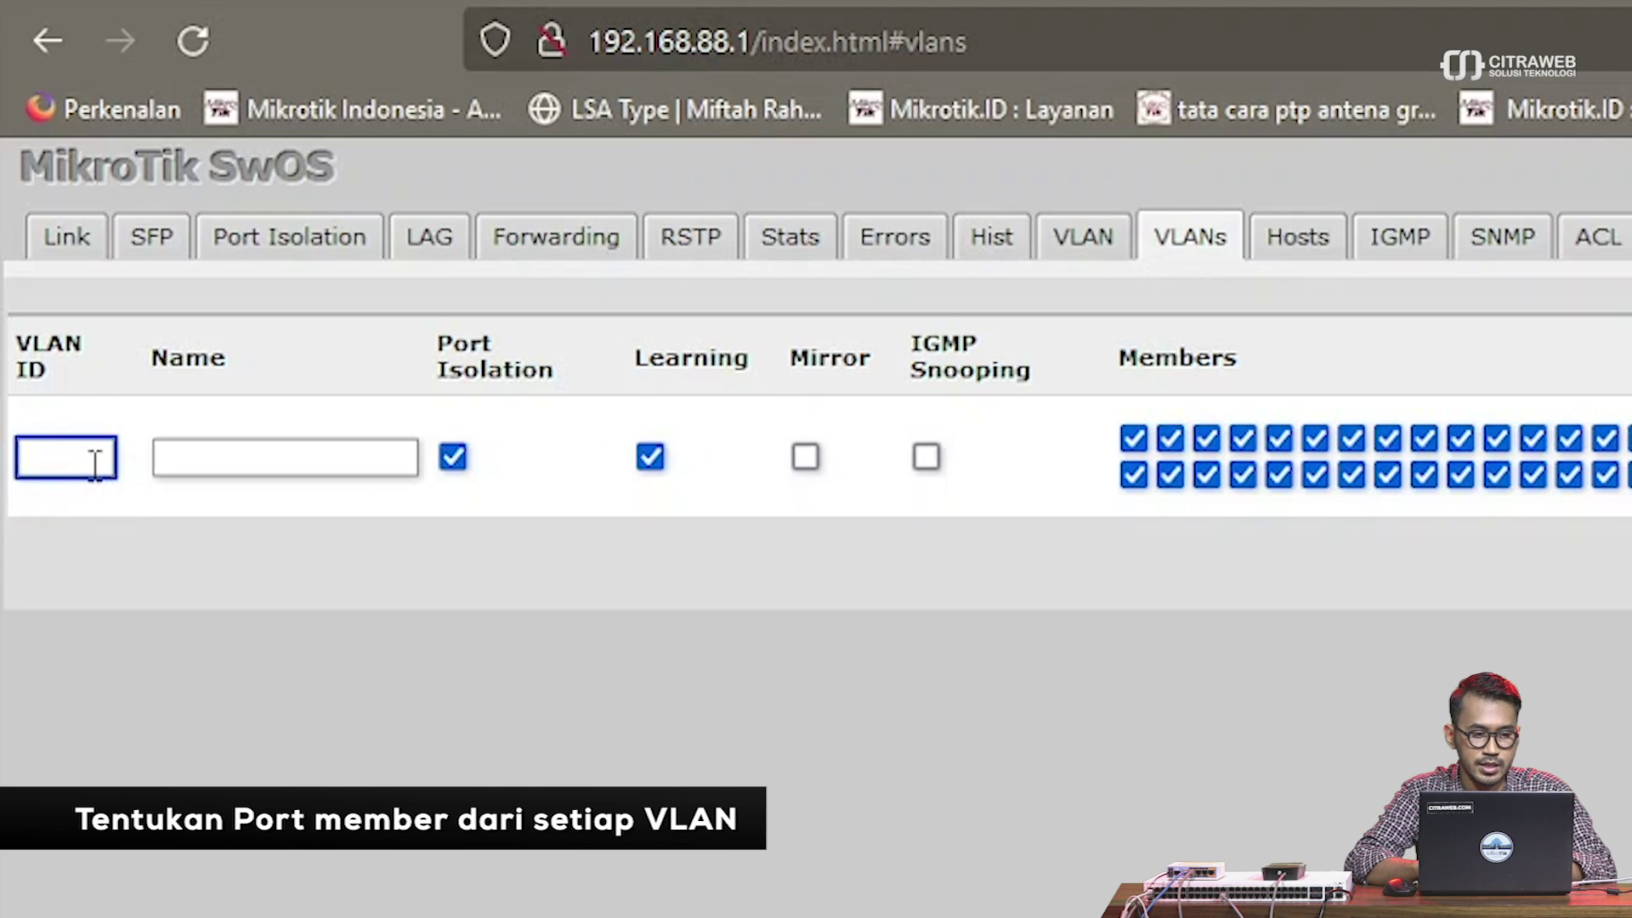
type("99")
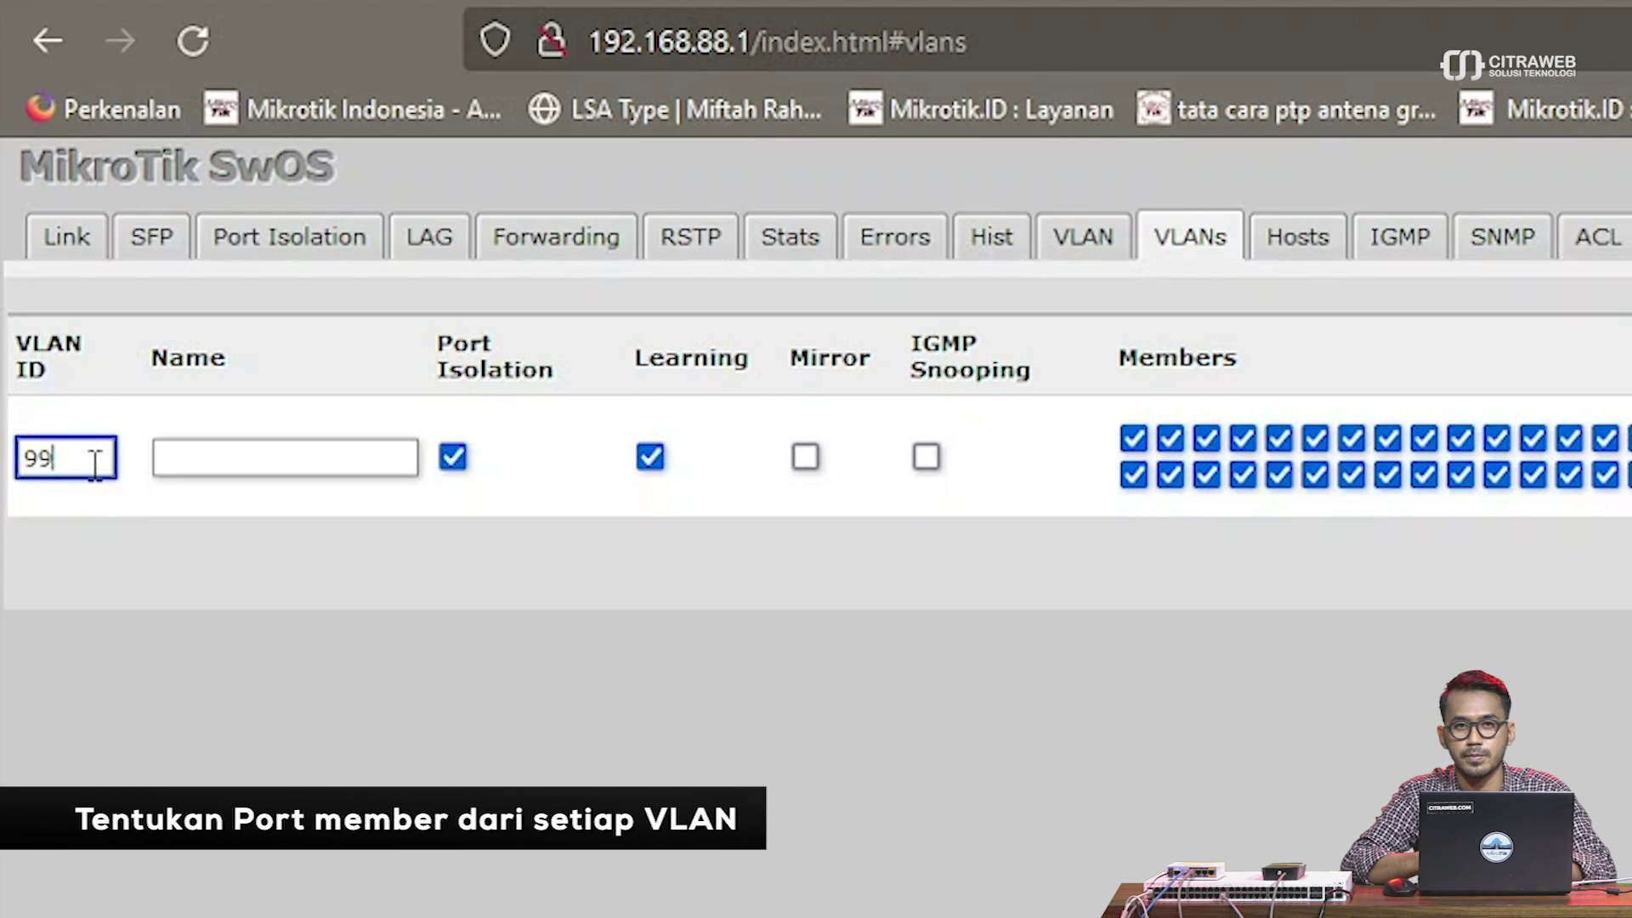
left_click(204, 449)
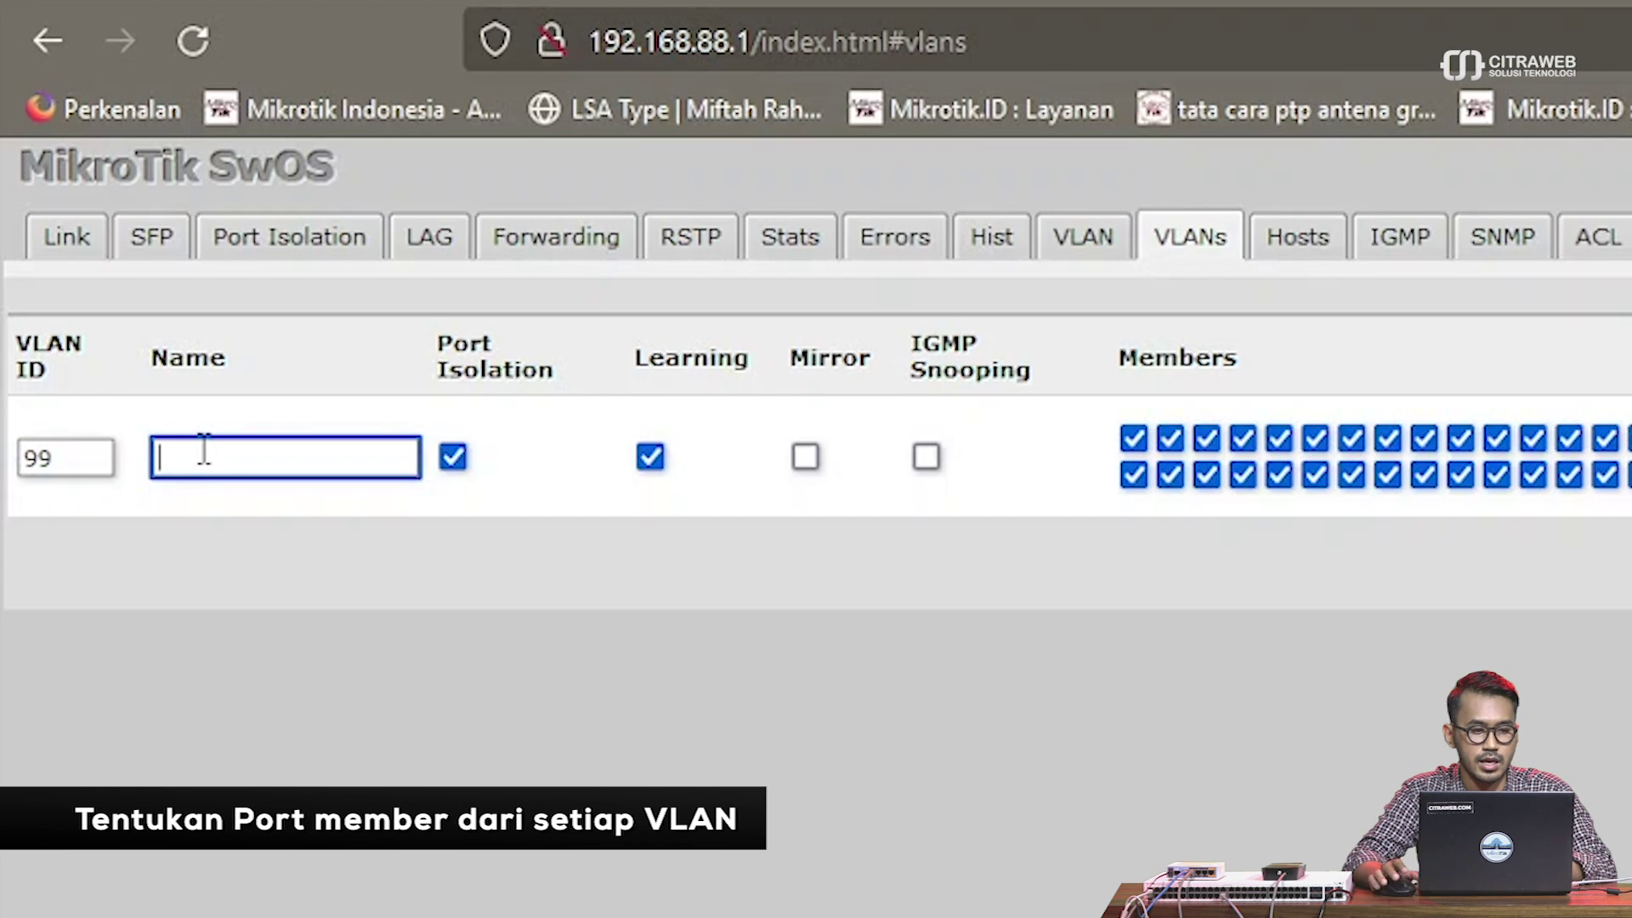
type("VL")
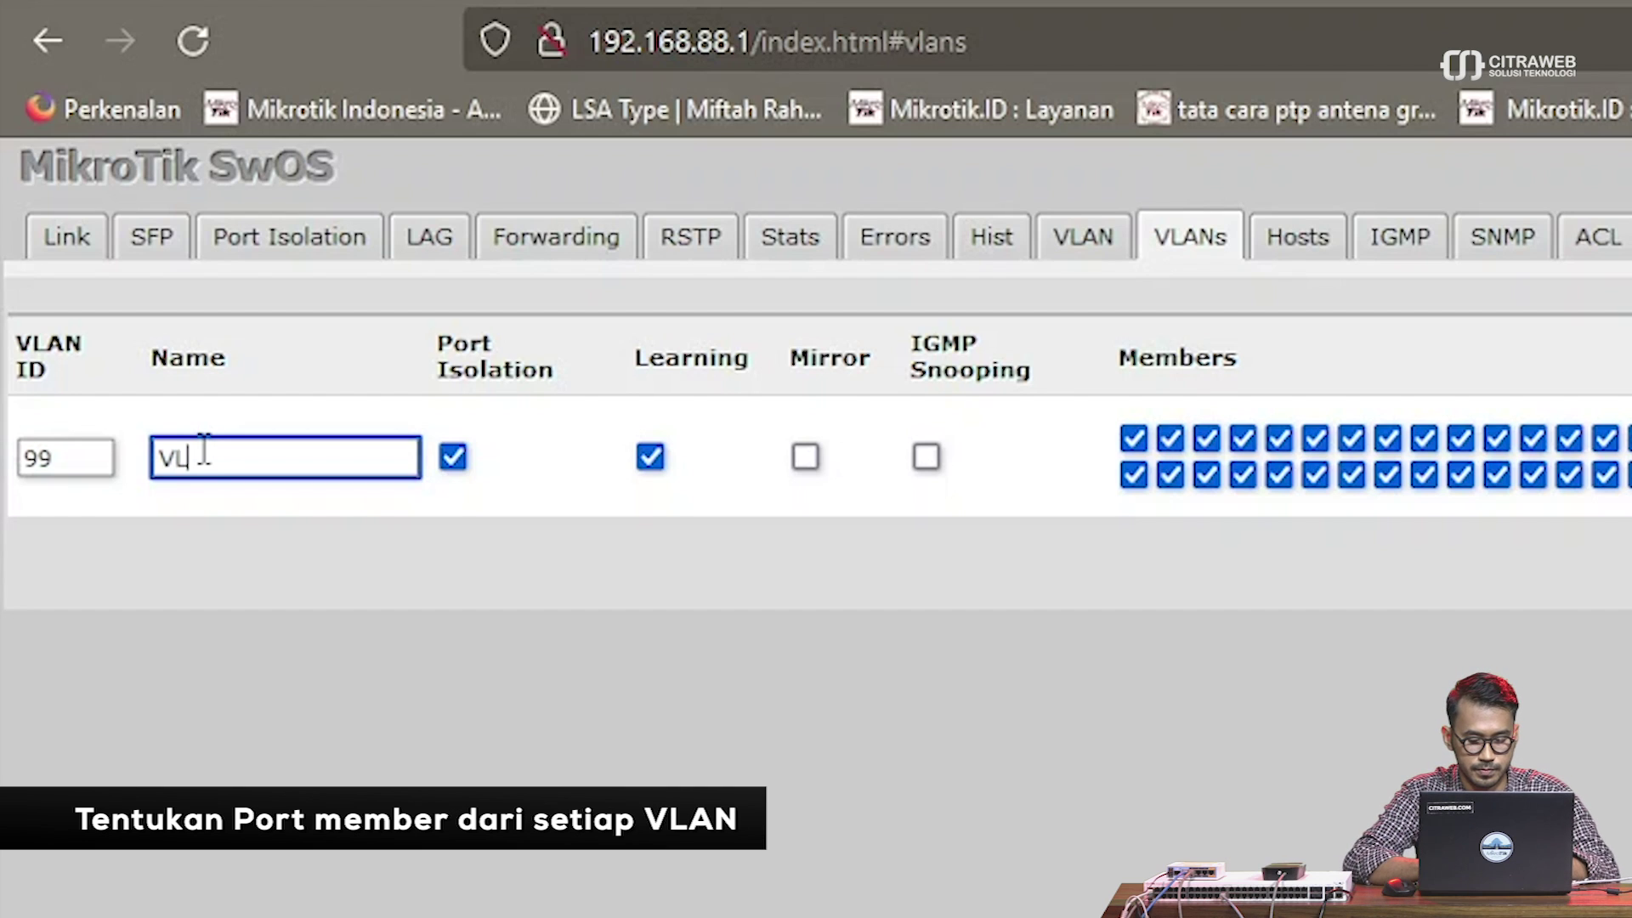
type("AN00")
key("BackSpace")
key("BackSpace")
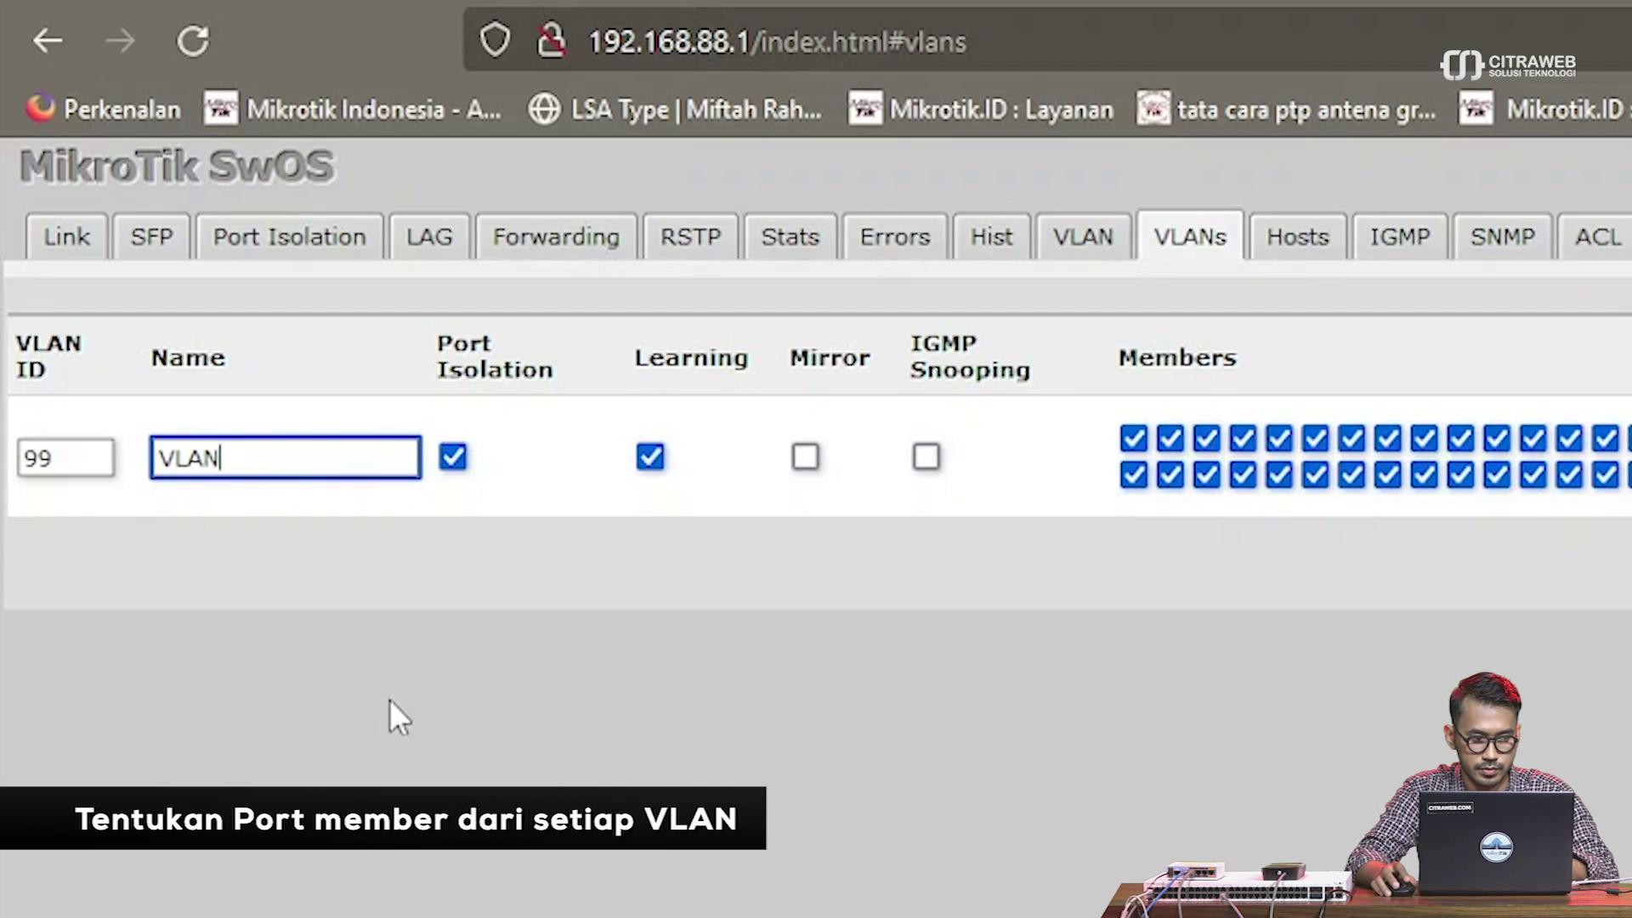
type("99-M")
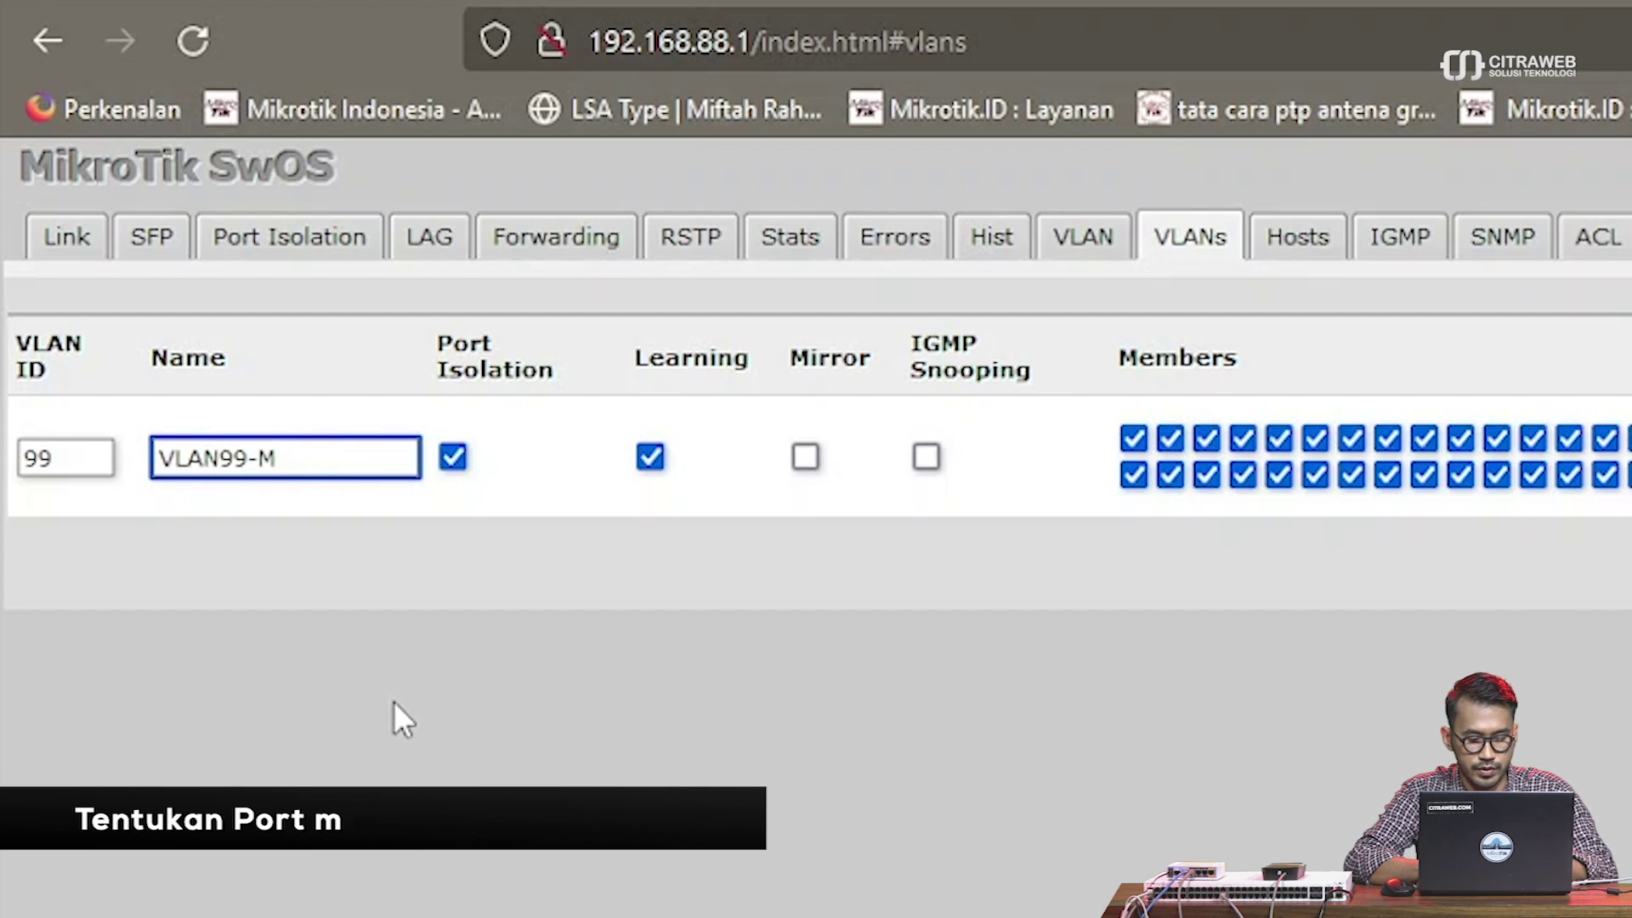
type("GMT")
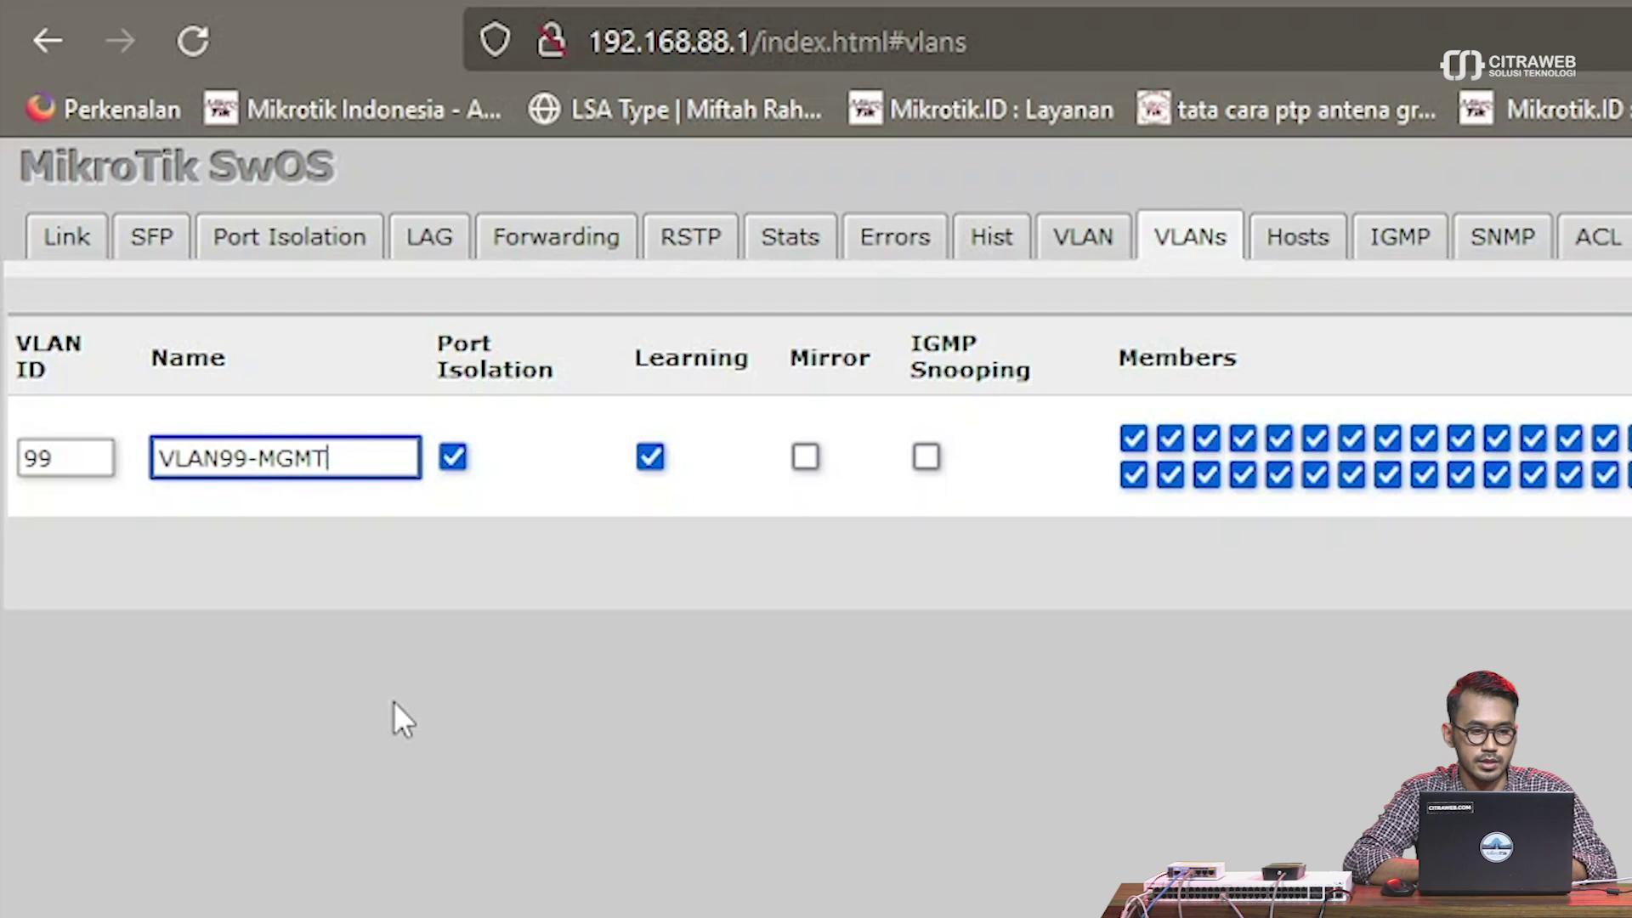
left_click(1044, 598)
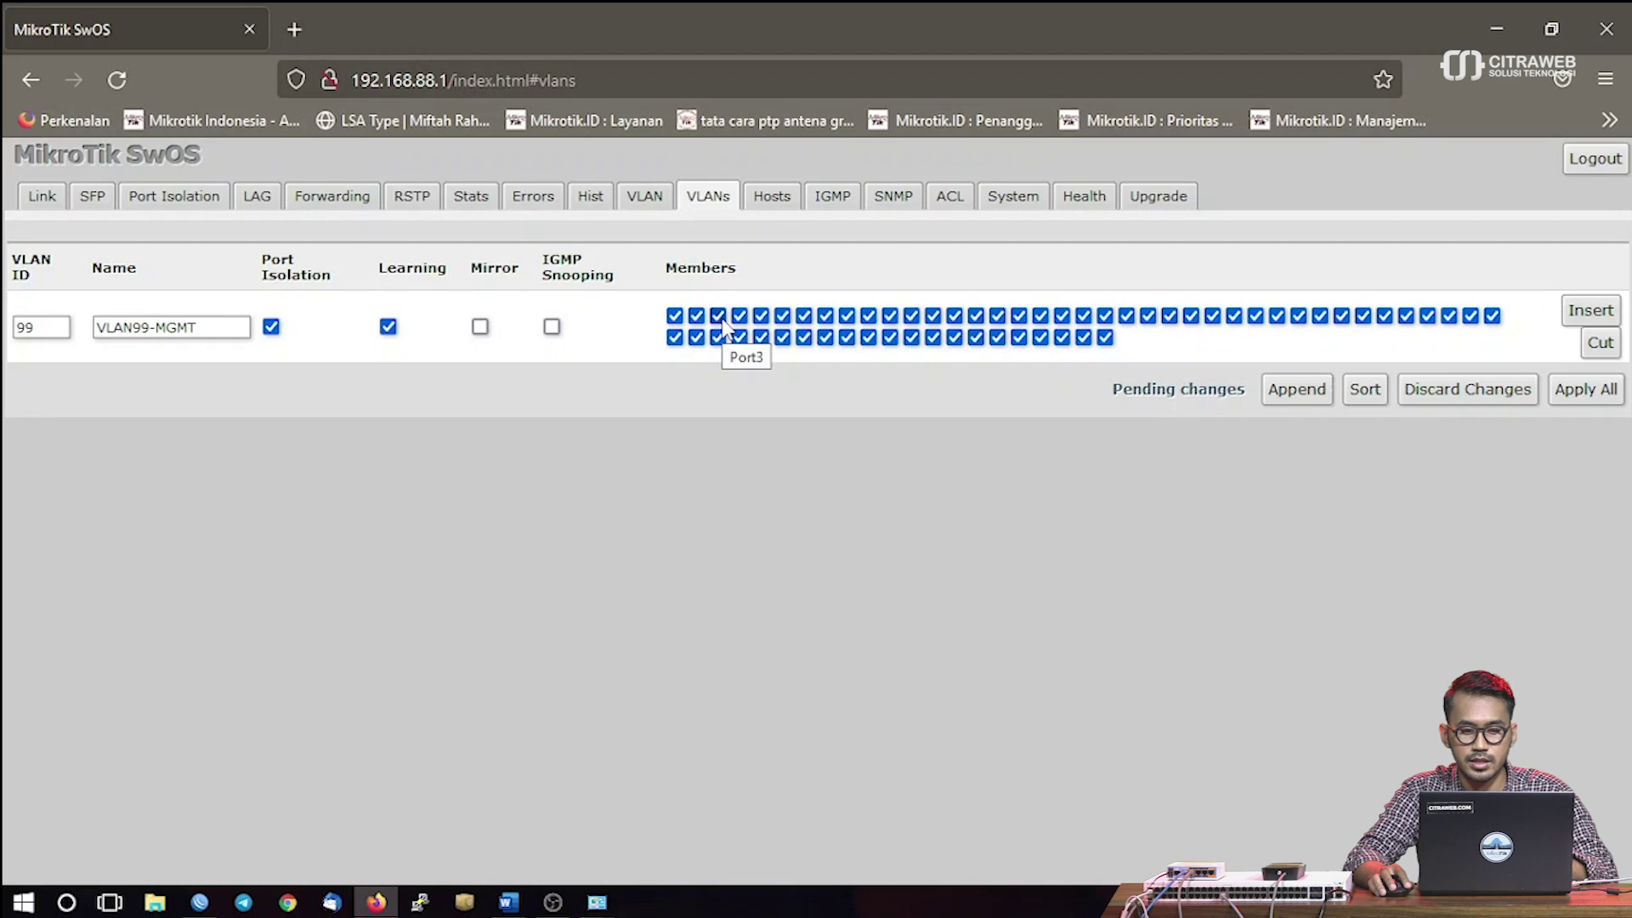
Uncheck every VLAN 99 member port except Port1 and Port2
left_click(719, 316)
left_click(740, 316)
left_click(761, 320)
left_click(782, 319)
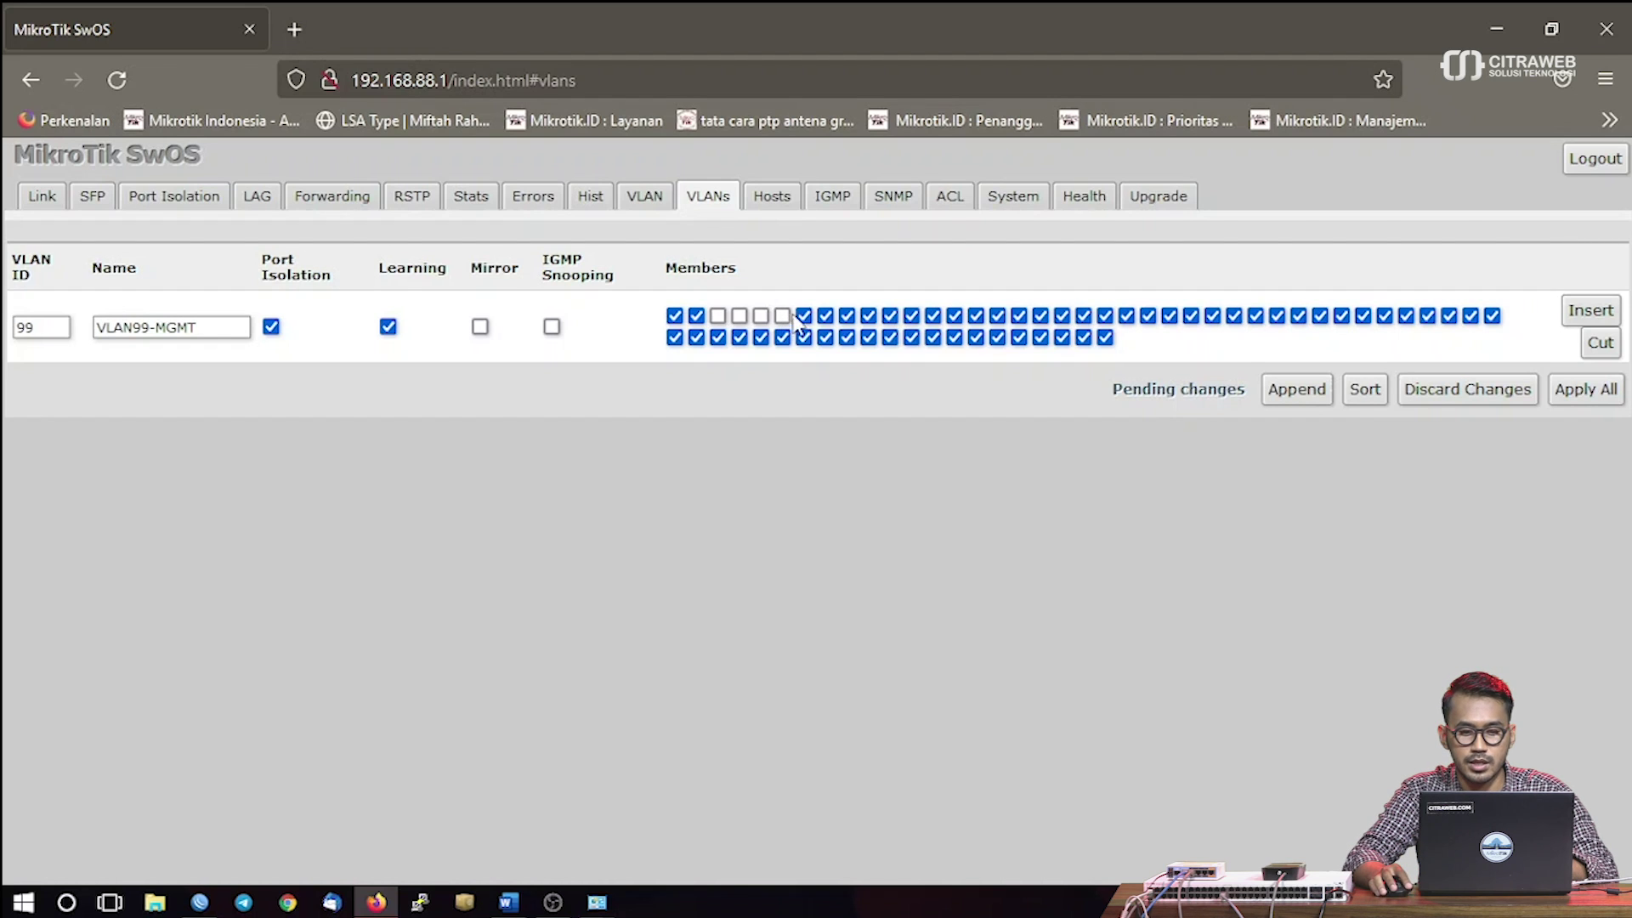
left_click_drag(810, 319, 1497, 327)
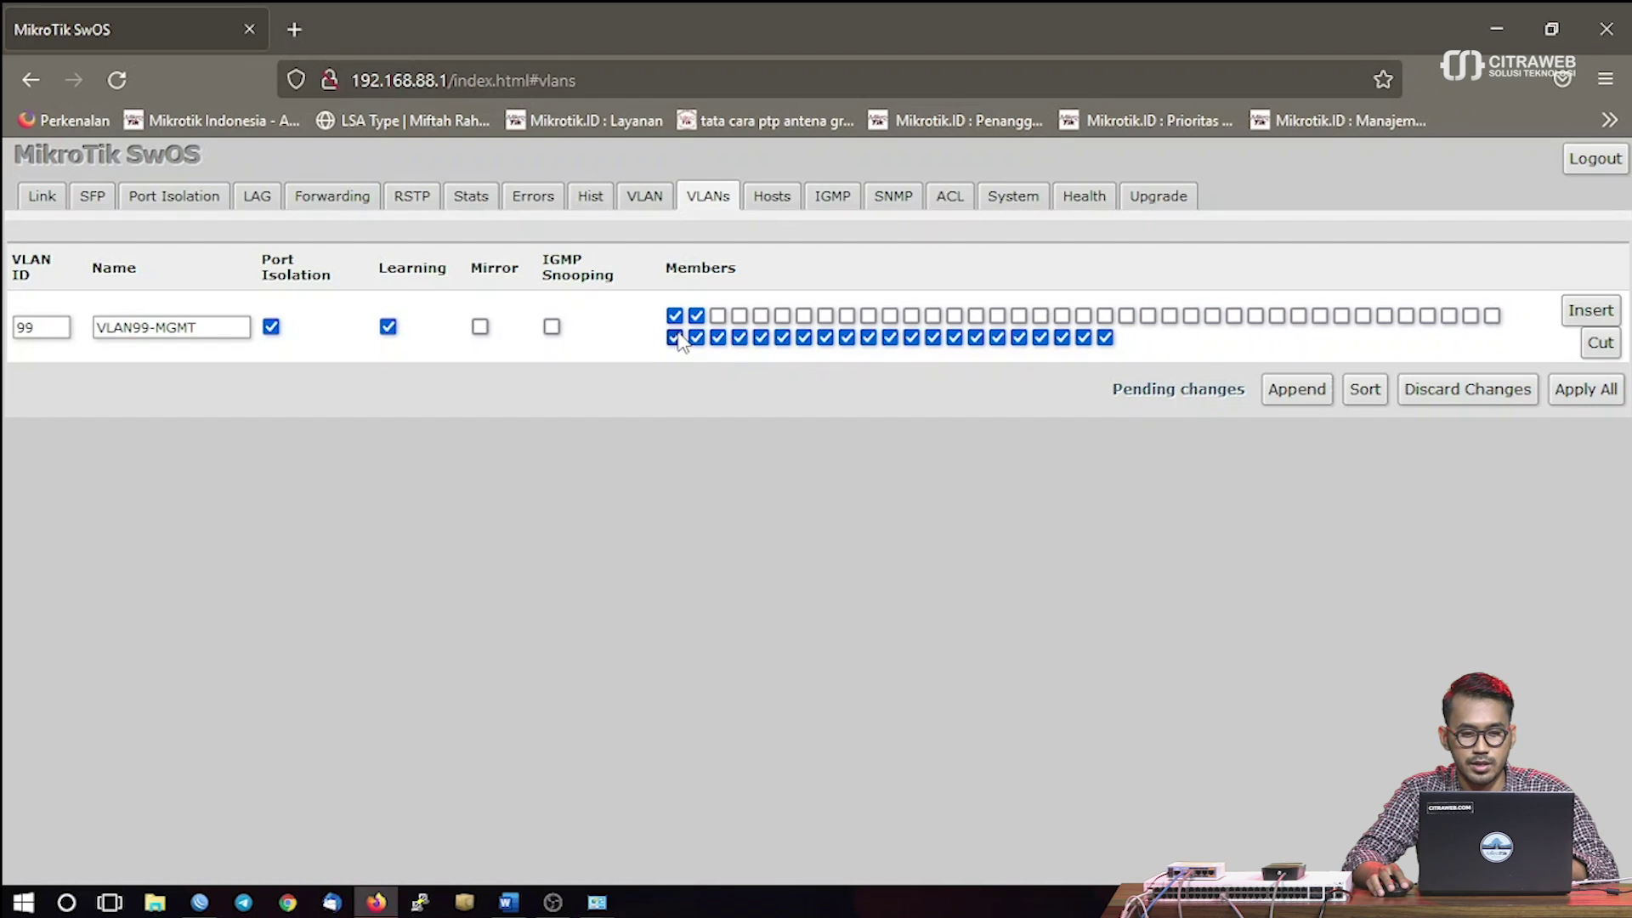
left_click_drag(678, 342, 1116, 340)
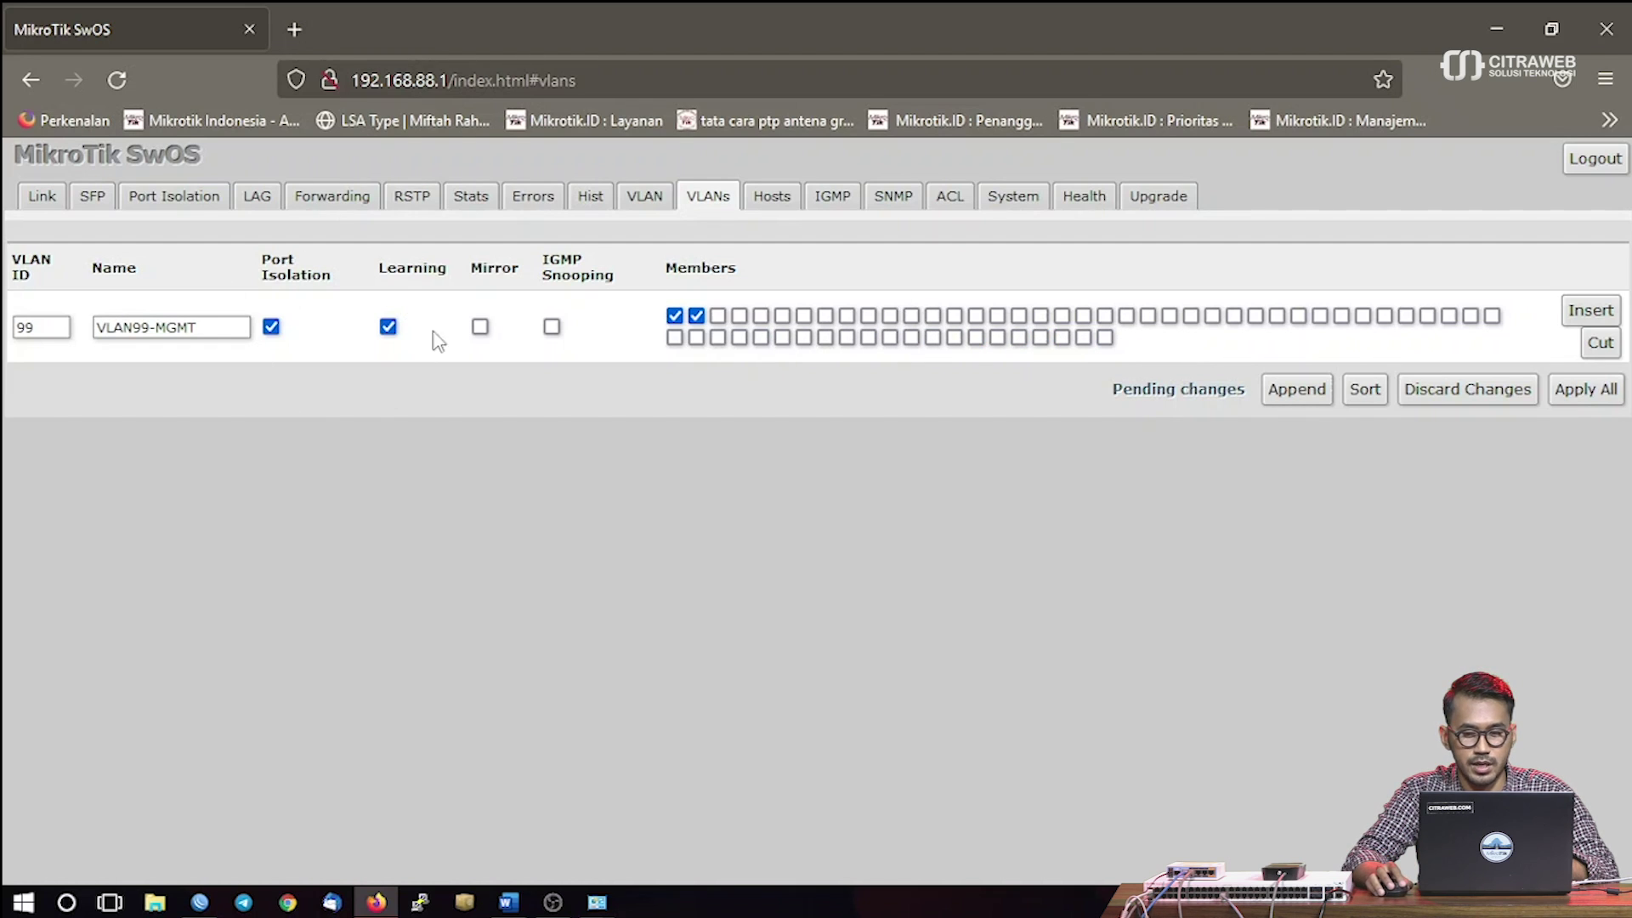
Append VLAN ID 100 named VLAN100 and uncheck all member ports from 3 onward
left_click(1298, 392)
double_click(69, 408)
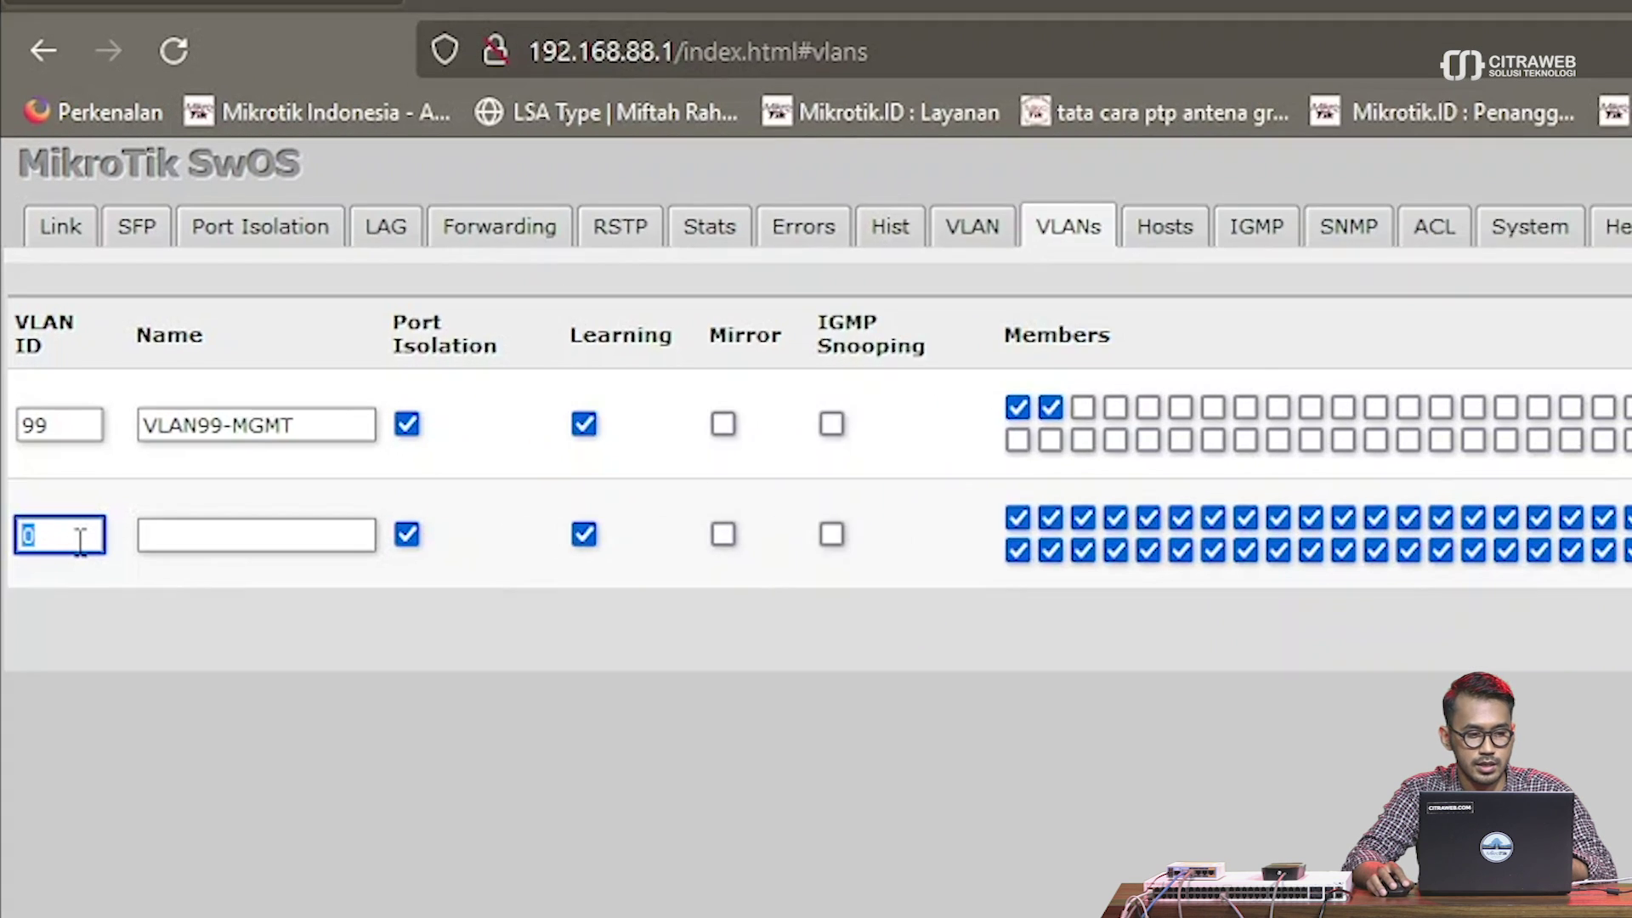
type("100")
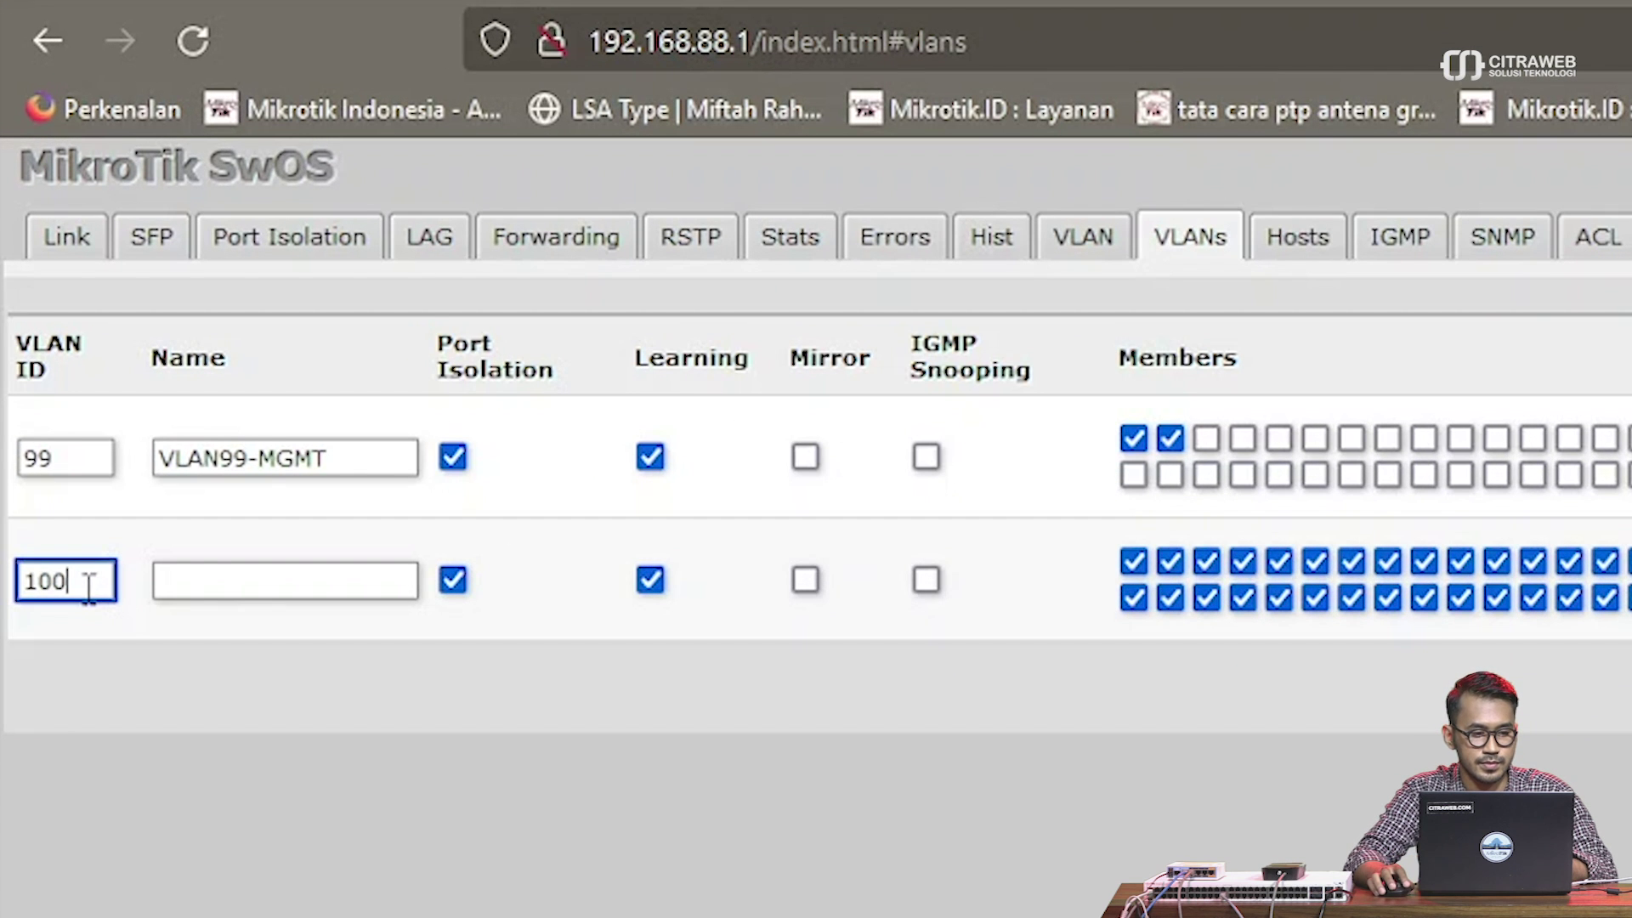
left_click(208, 579)
type("VLan")
key("BackSpace")
key("BackSpace")
type("AN100")
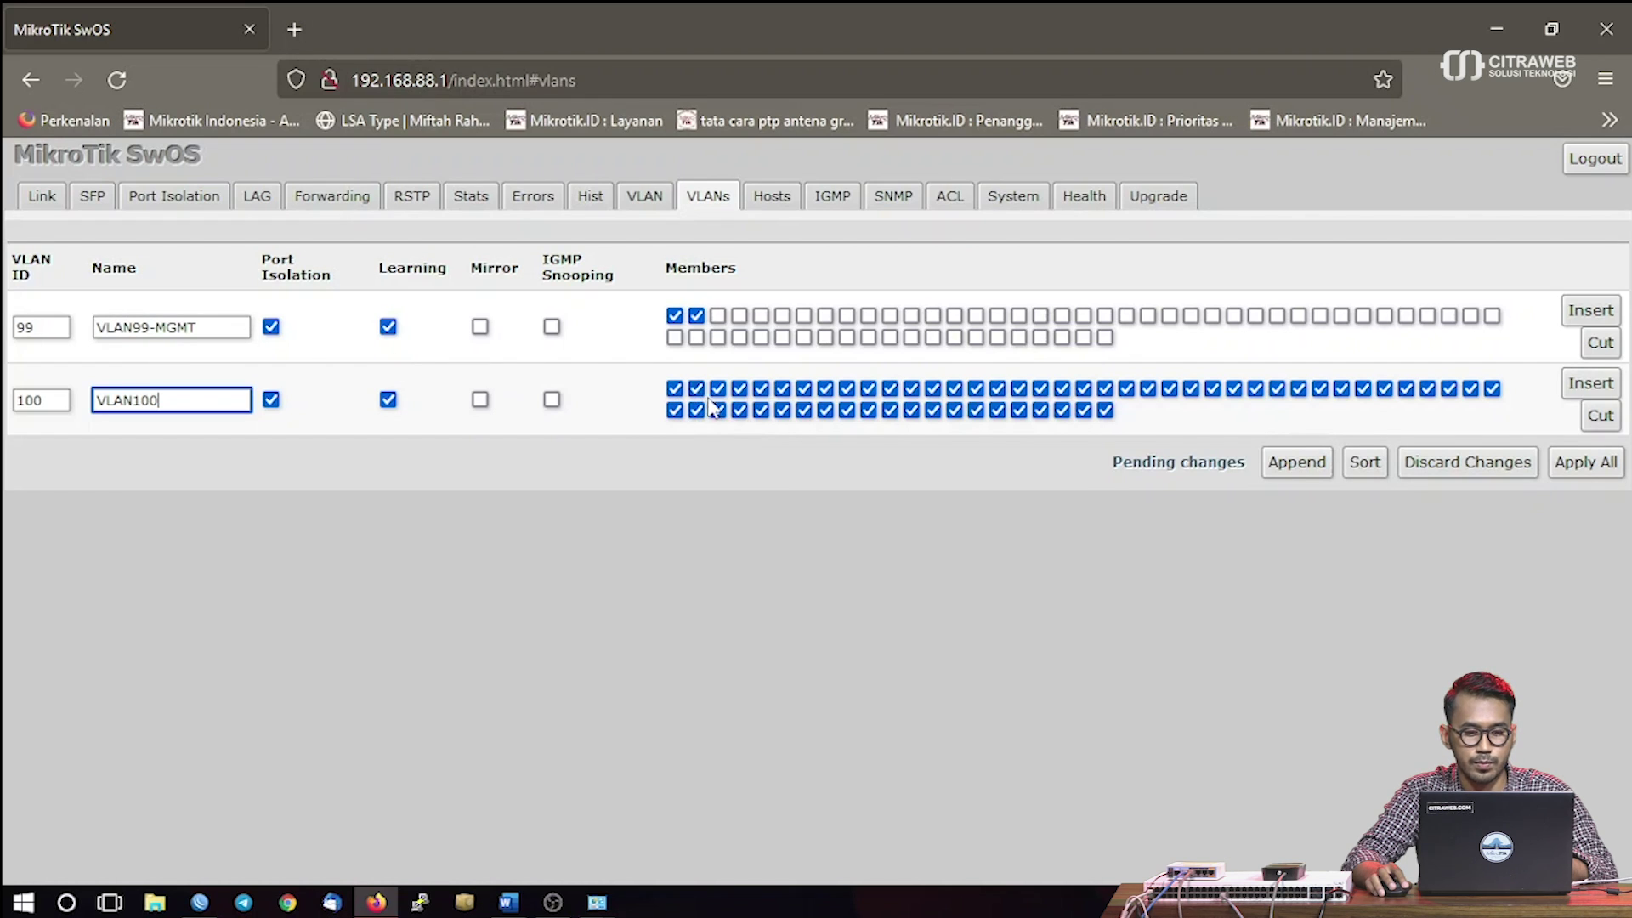
left_click_drag(718, 399, 1494, 399)
left_click_drag(674, 411, 1116, 419)
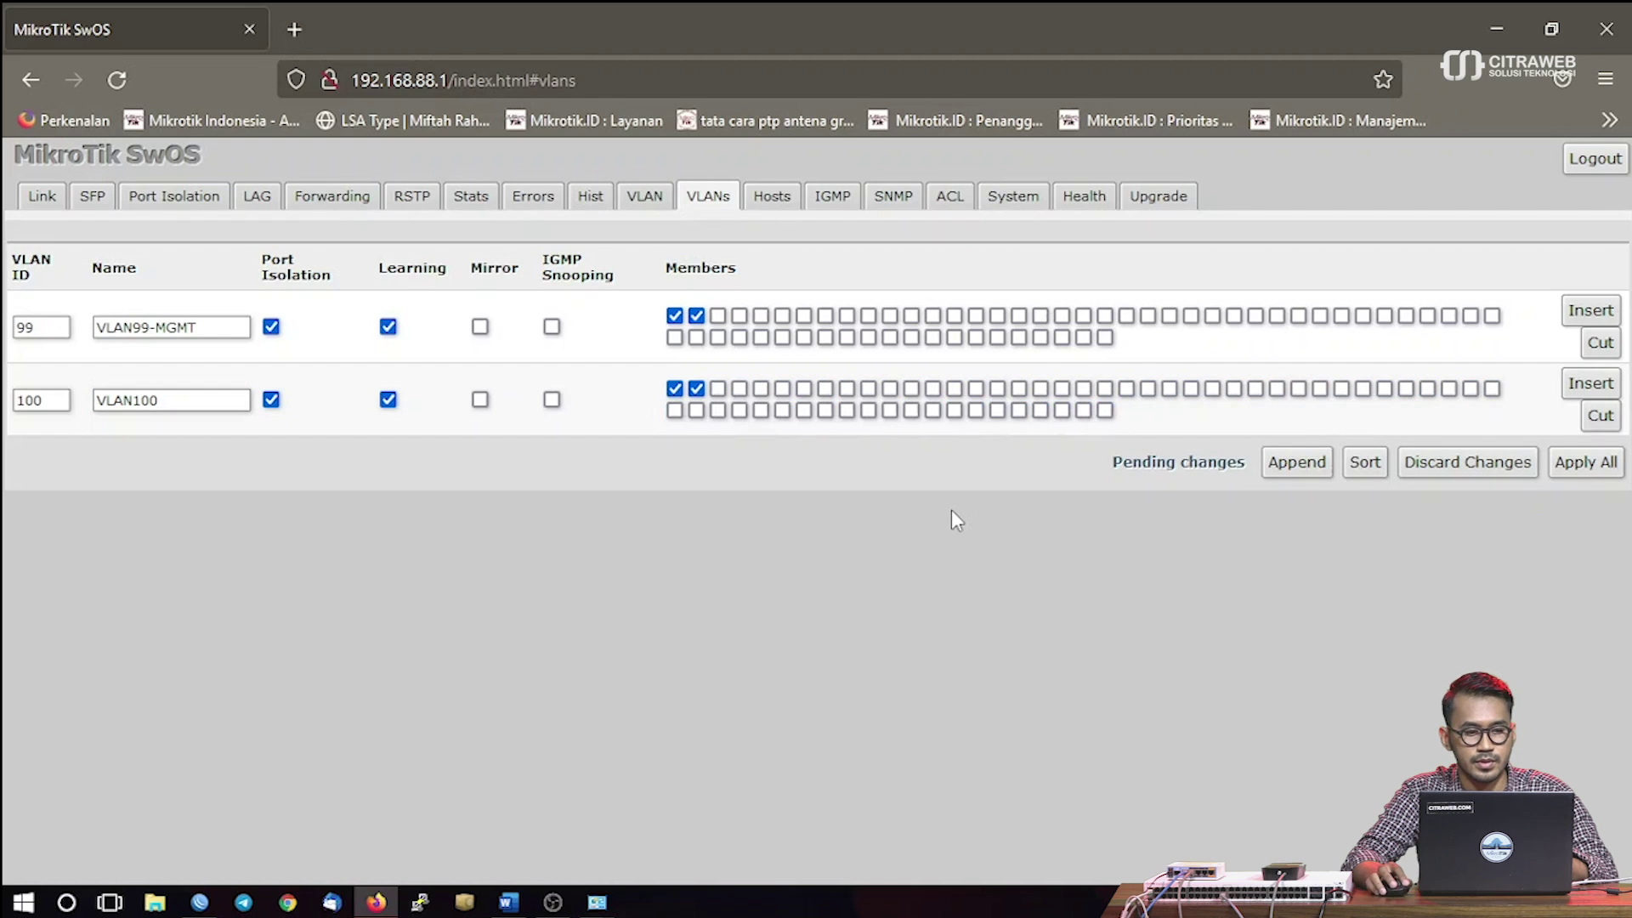
Append a third VLAN entry with ID 200 named VLAN200
left_click(1296, 463)
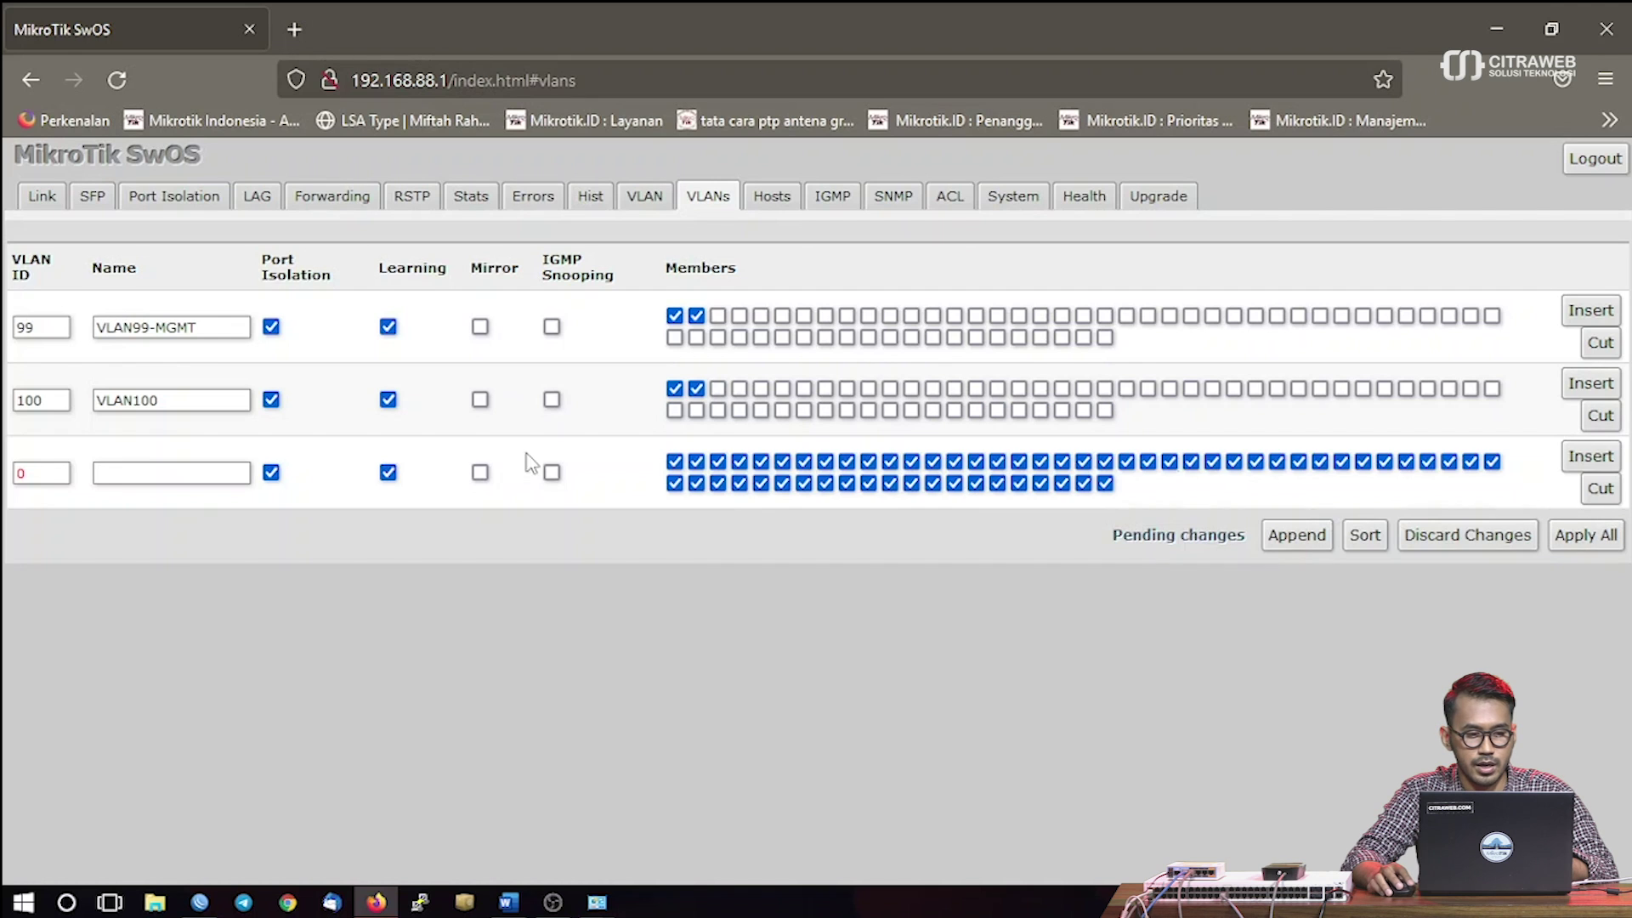
double_click(15, 472)
type("200")
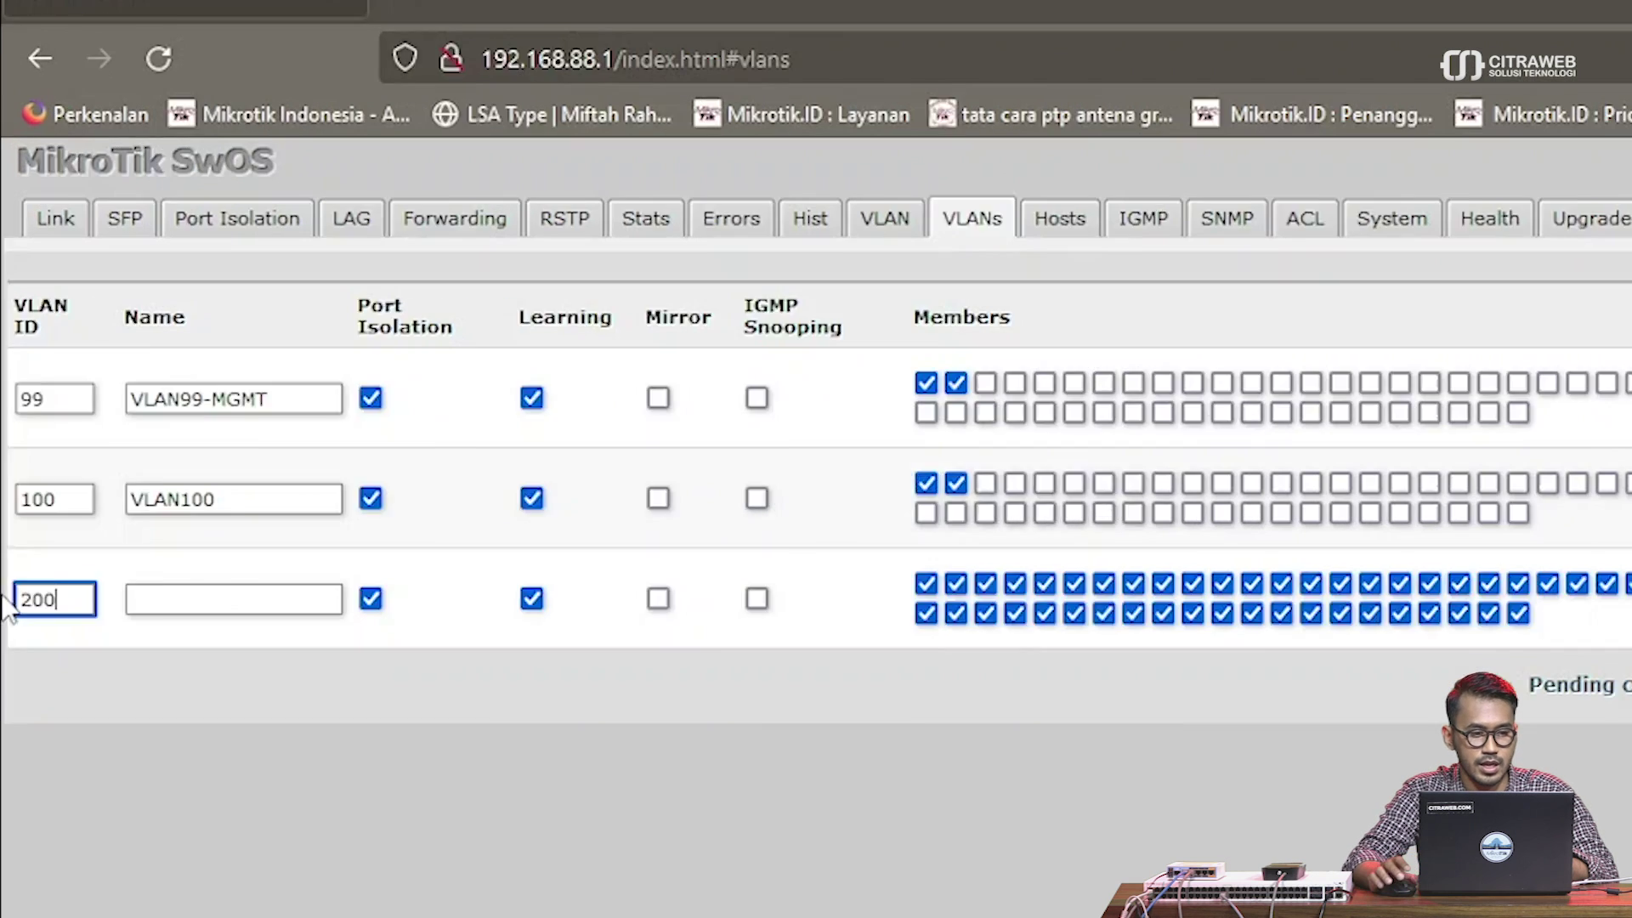
left_click(165, 476)
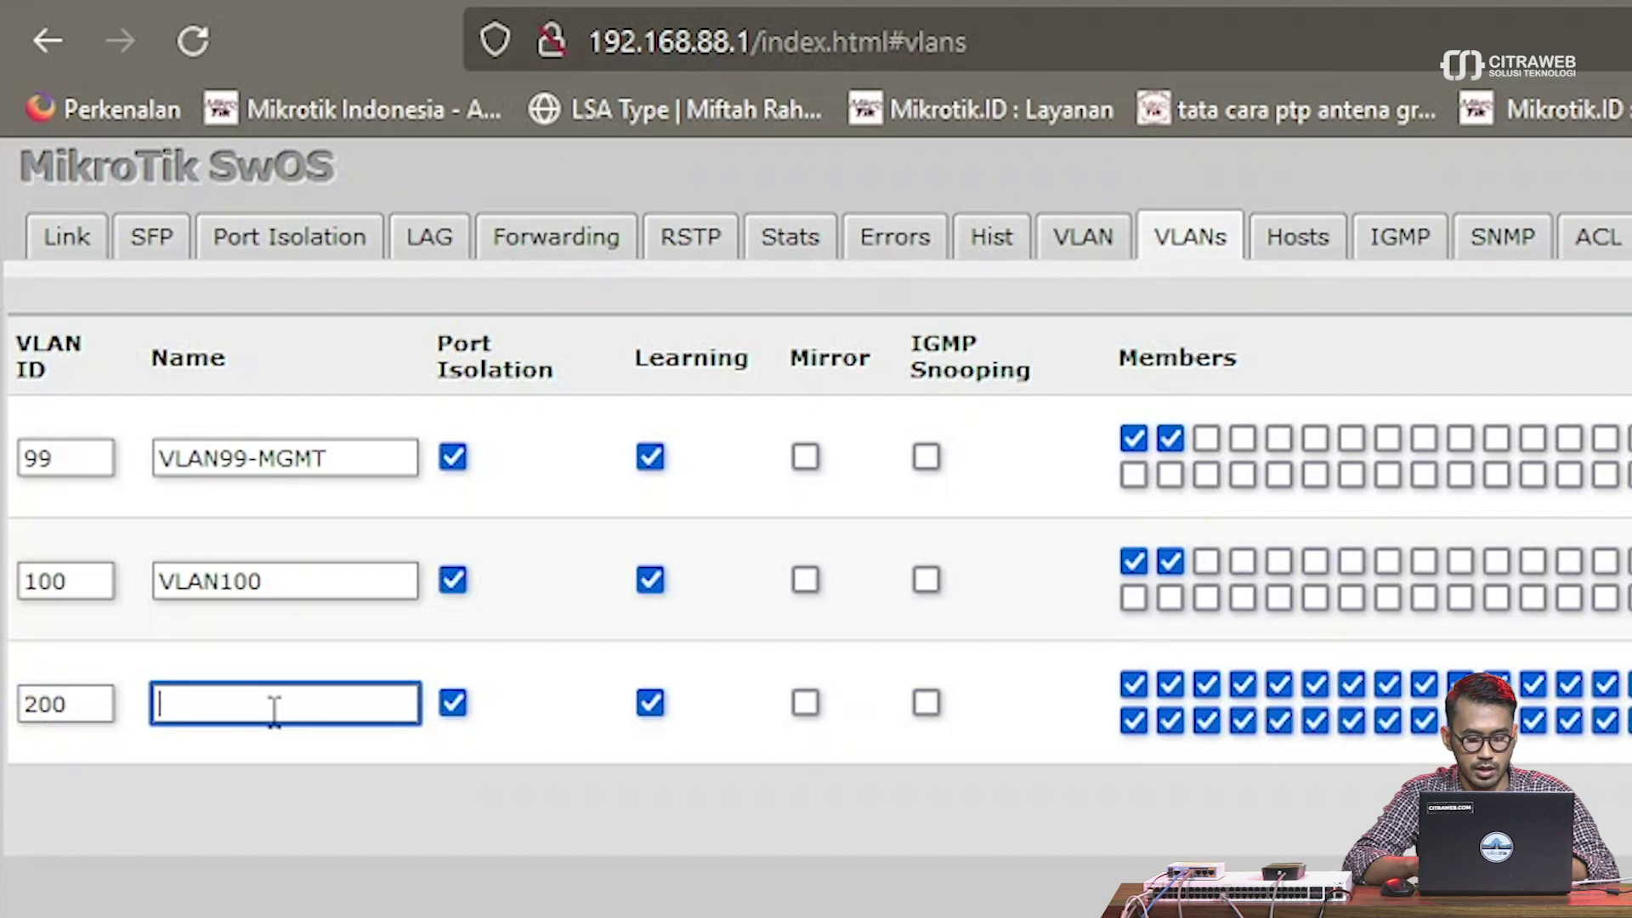
type("VLAN200")
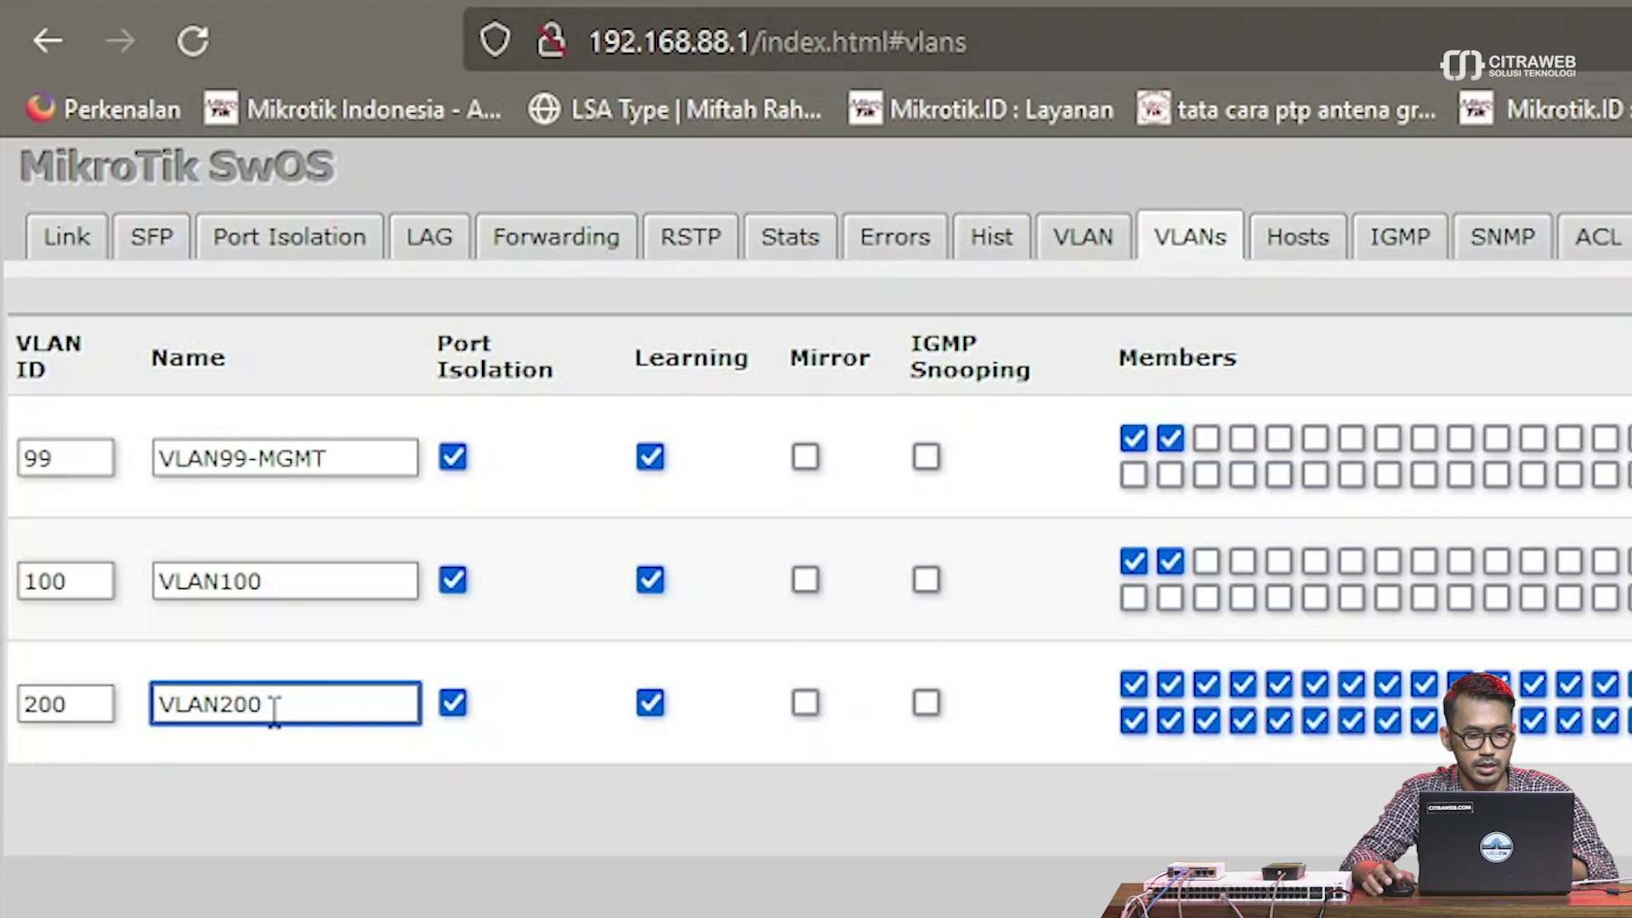
left_click(1013, 895)
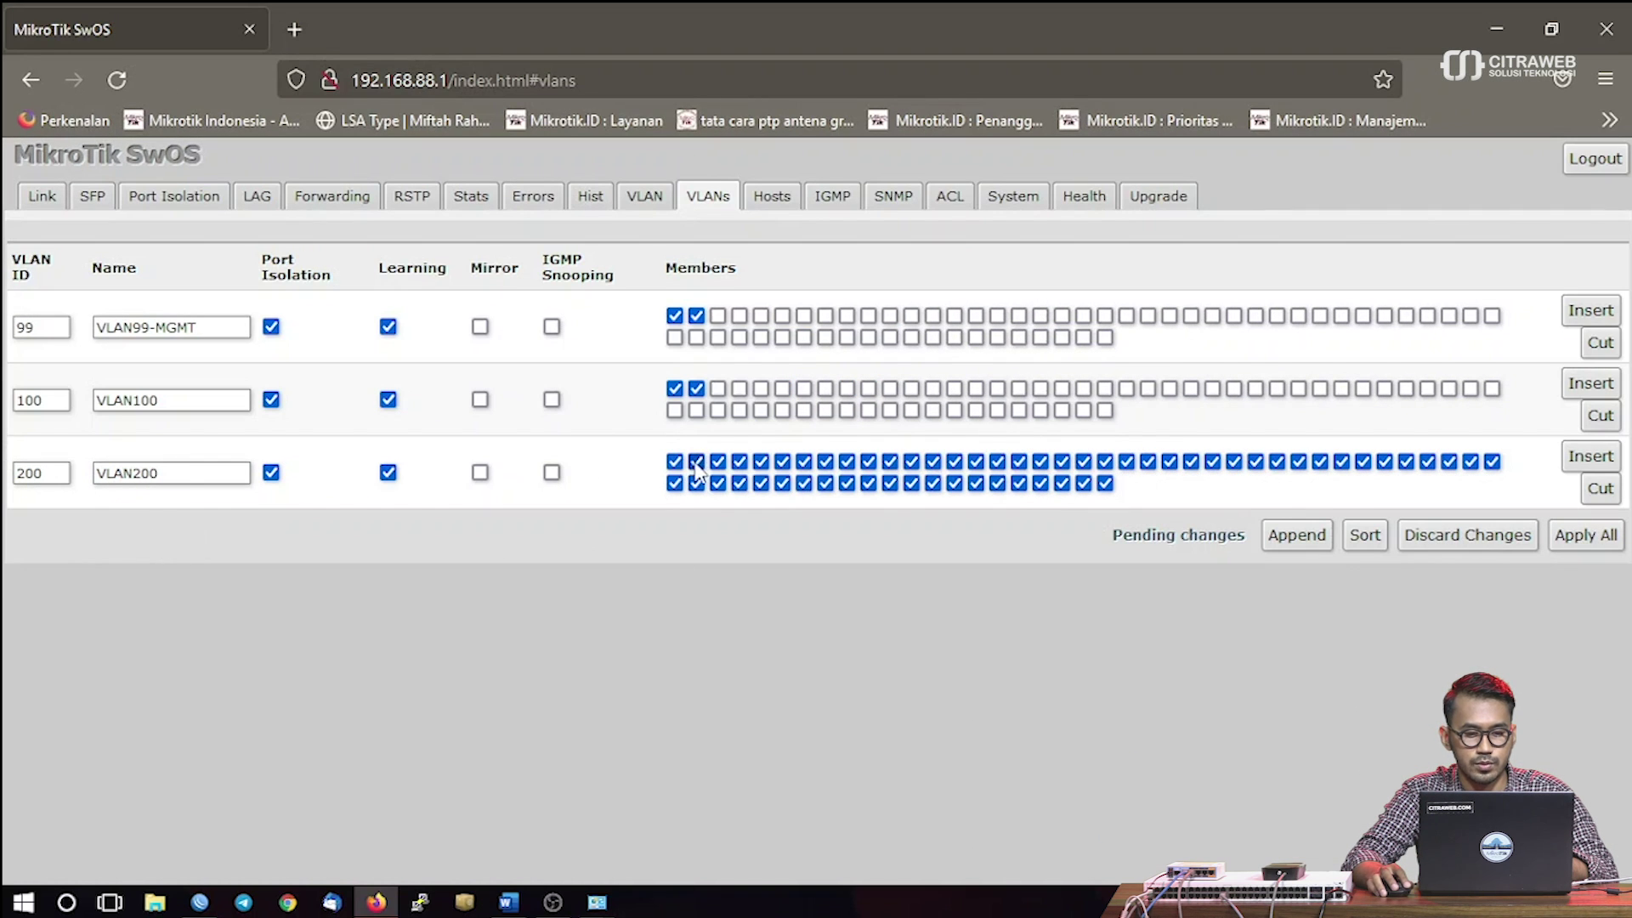
Restrict VLAN 200 members to Port1 and Port2 and apply all VLAN changes
left_click_drag(718, 463, 1493, 464)
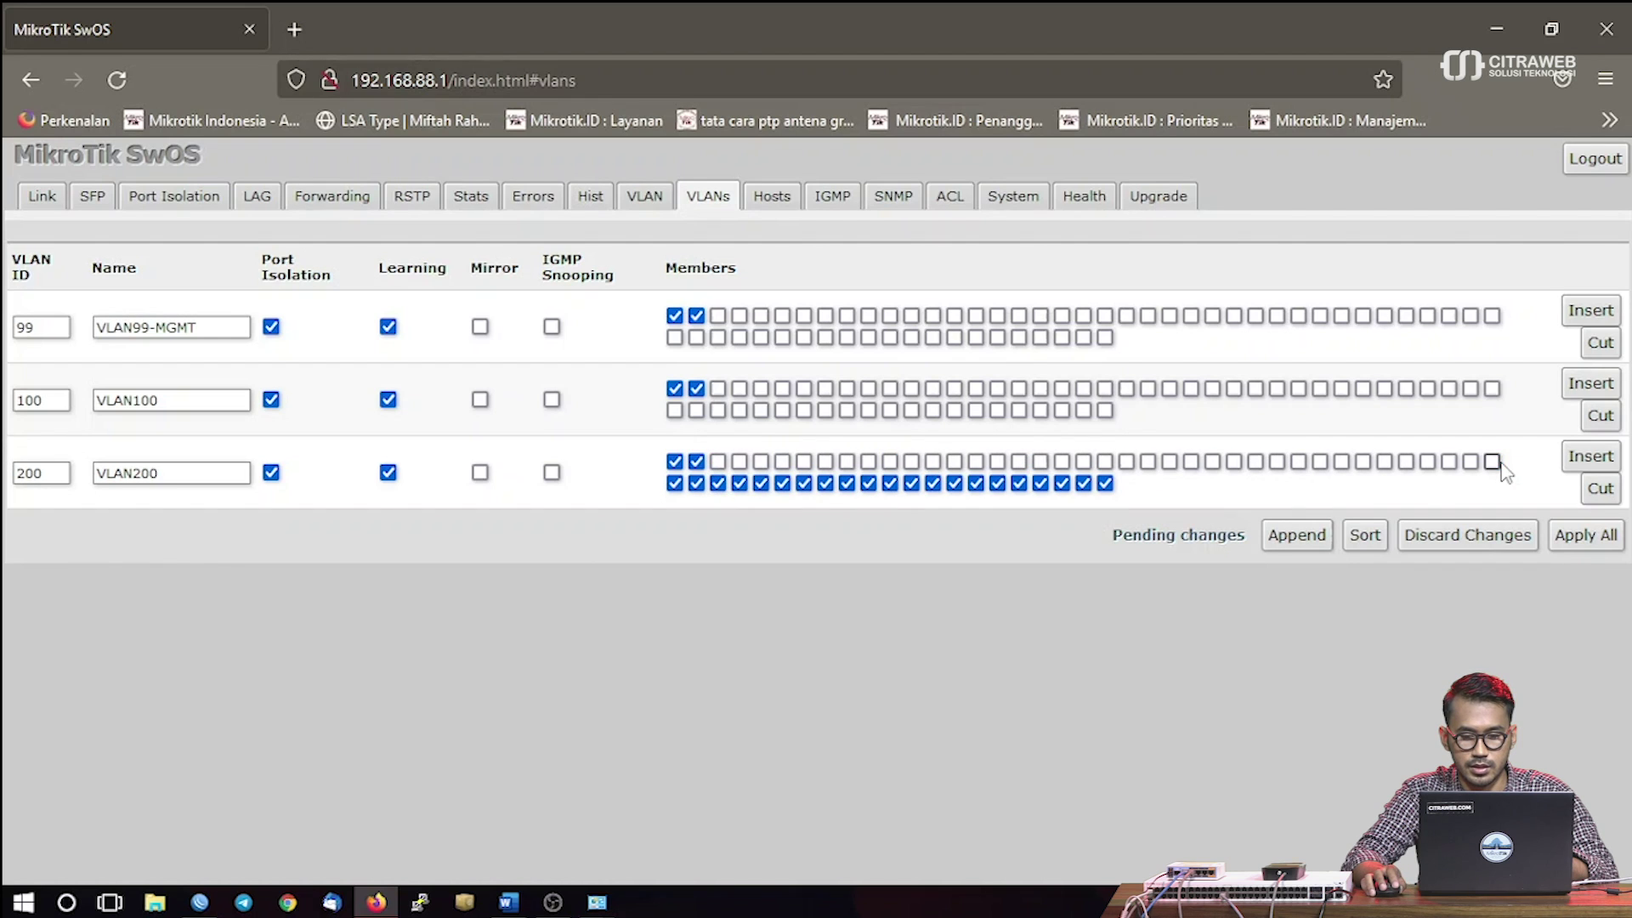
left_click_drag(676, 483, 1130, 501)
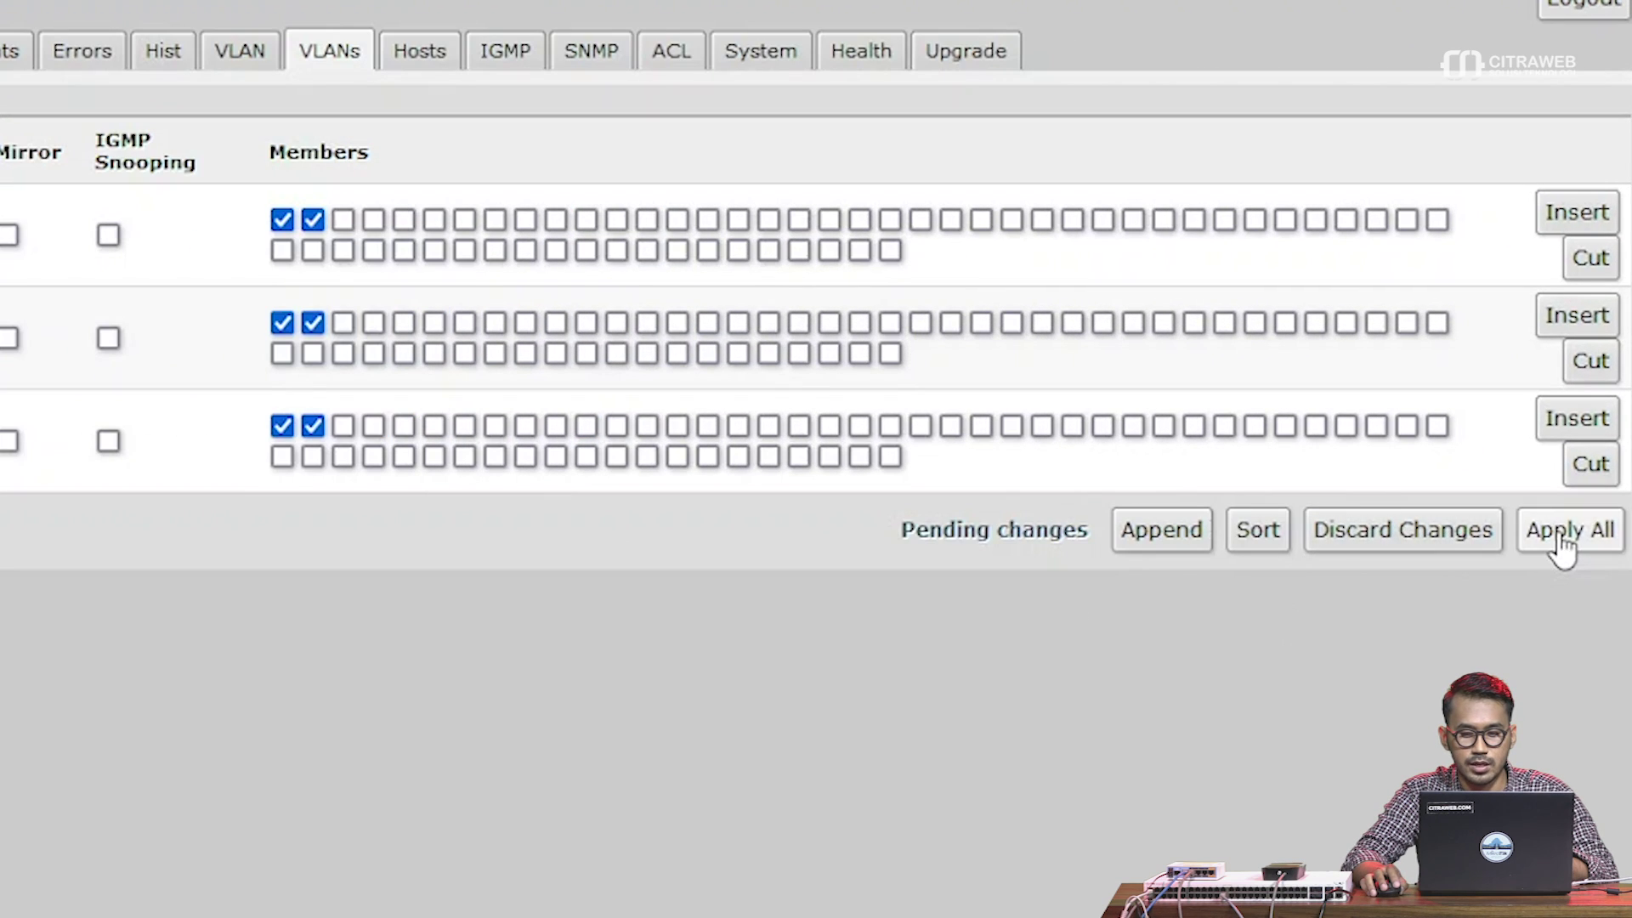
left_click(1562, 544)
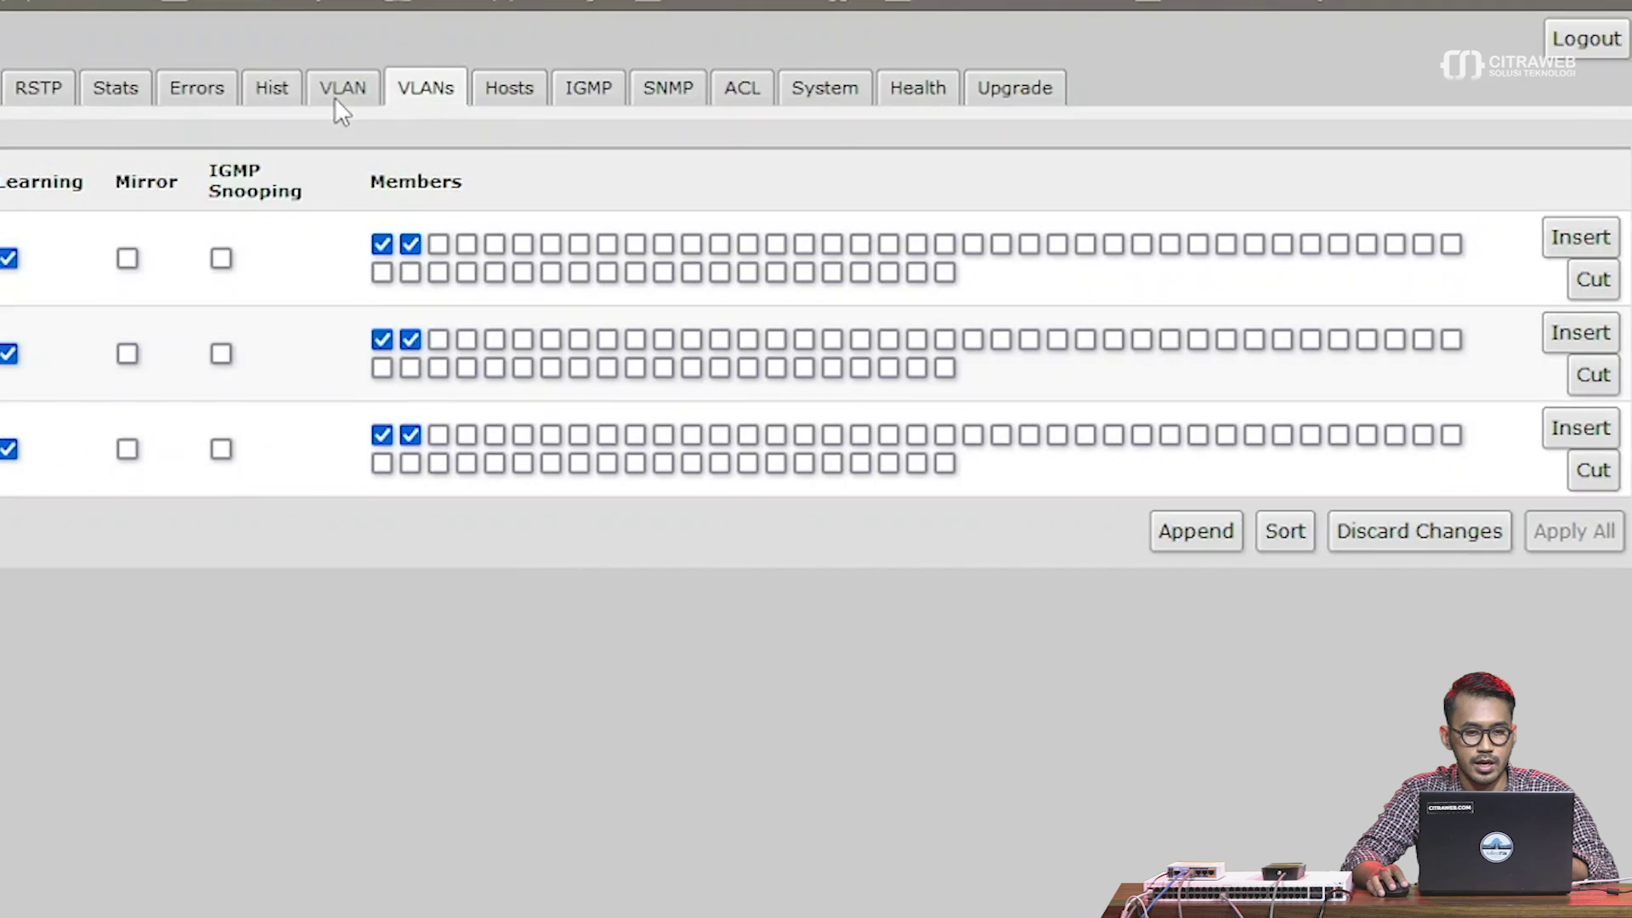
On the VLAN tab, set VLAN Mode to enabled for Port1 and Port2 and apply
left_click(334, 97)
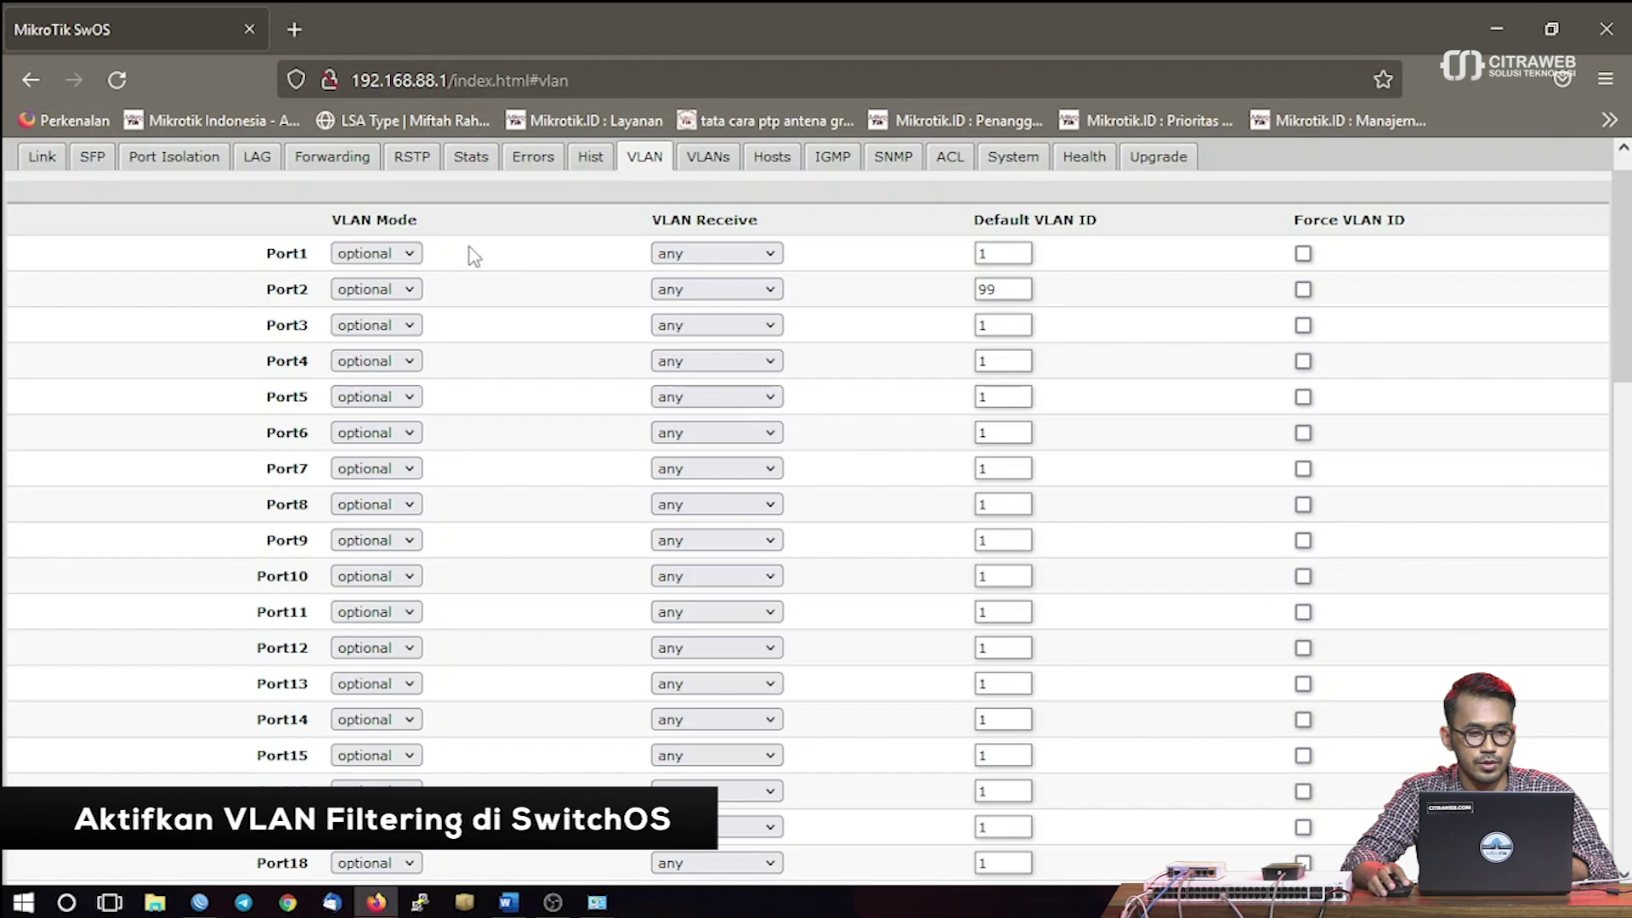
left_click_drag(275, 252, 298, 253)
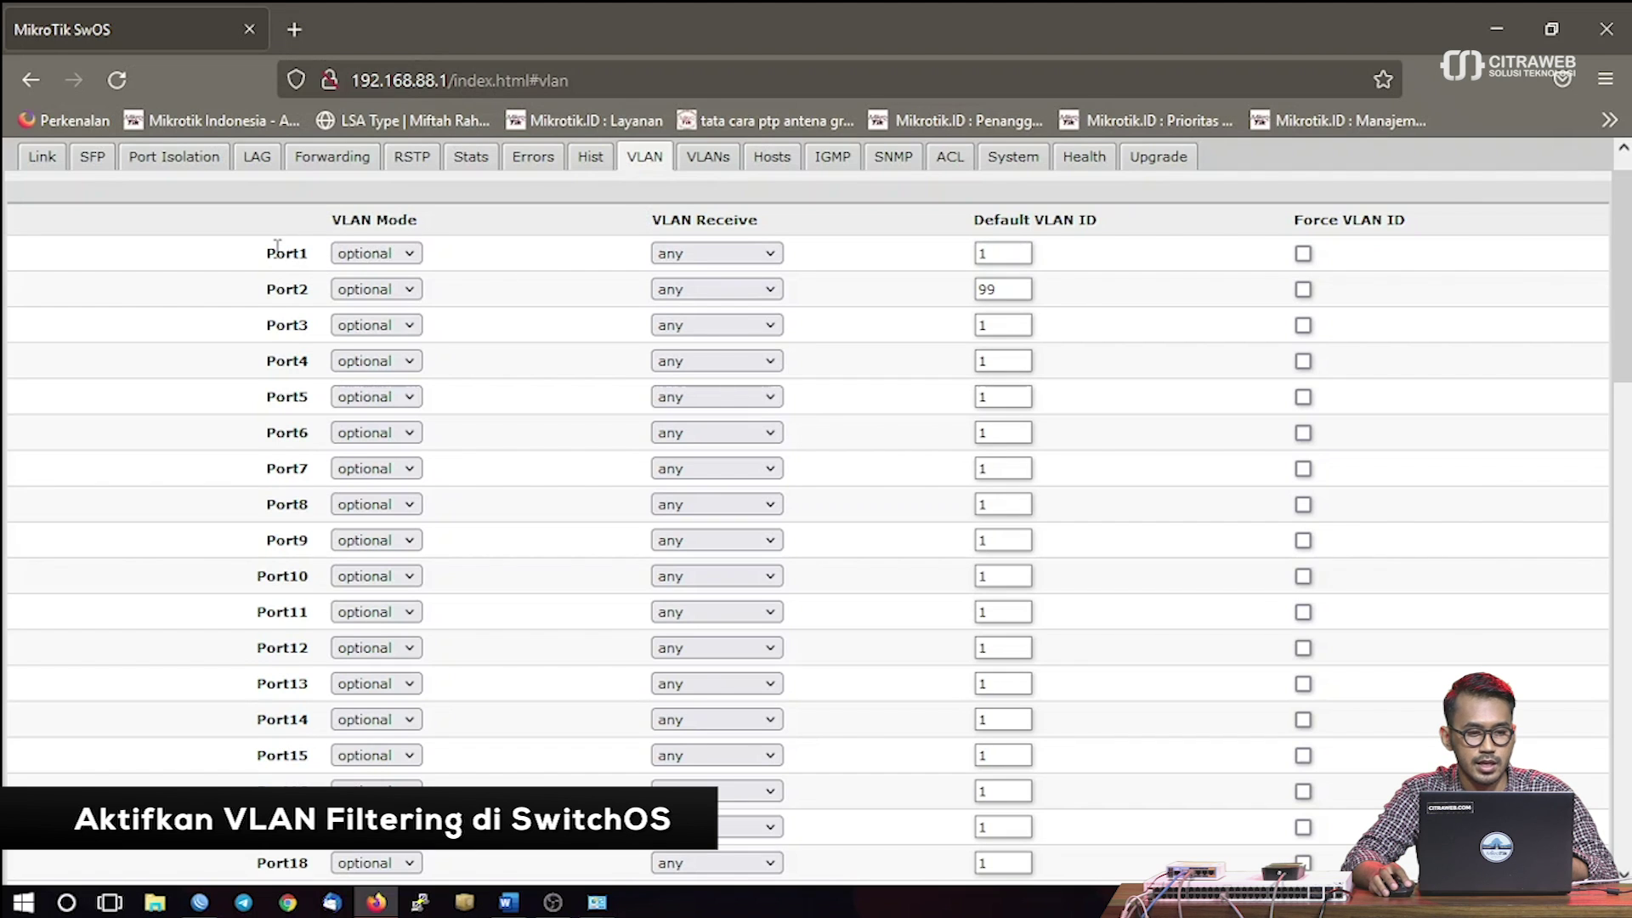
left_click_drag(161, 302, 209, 303)
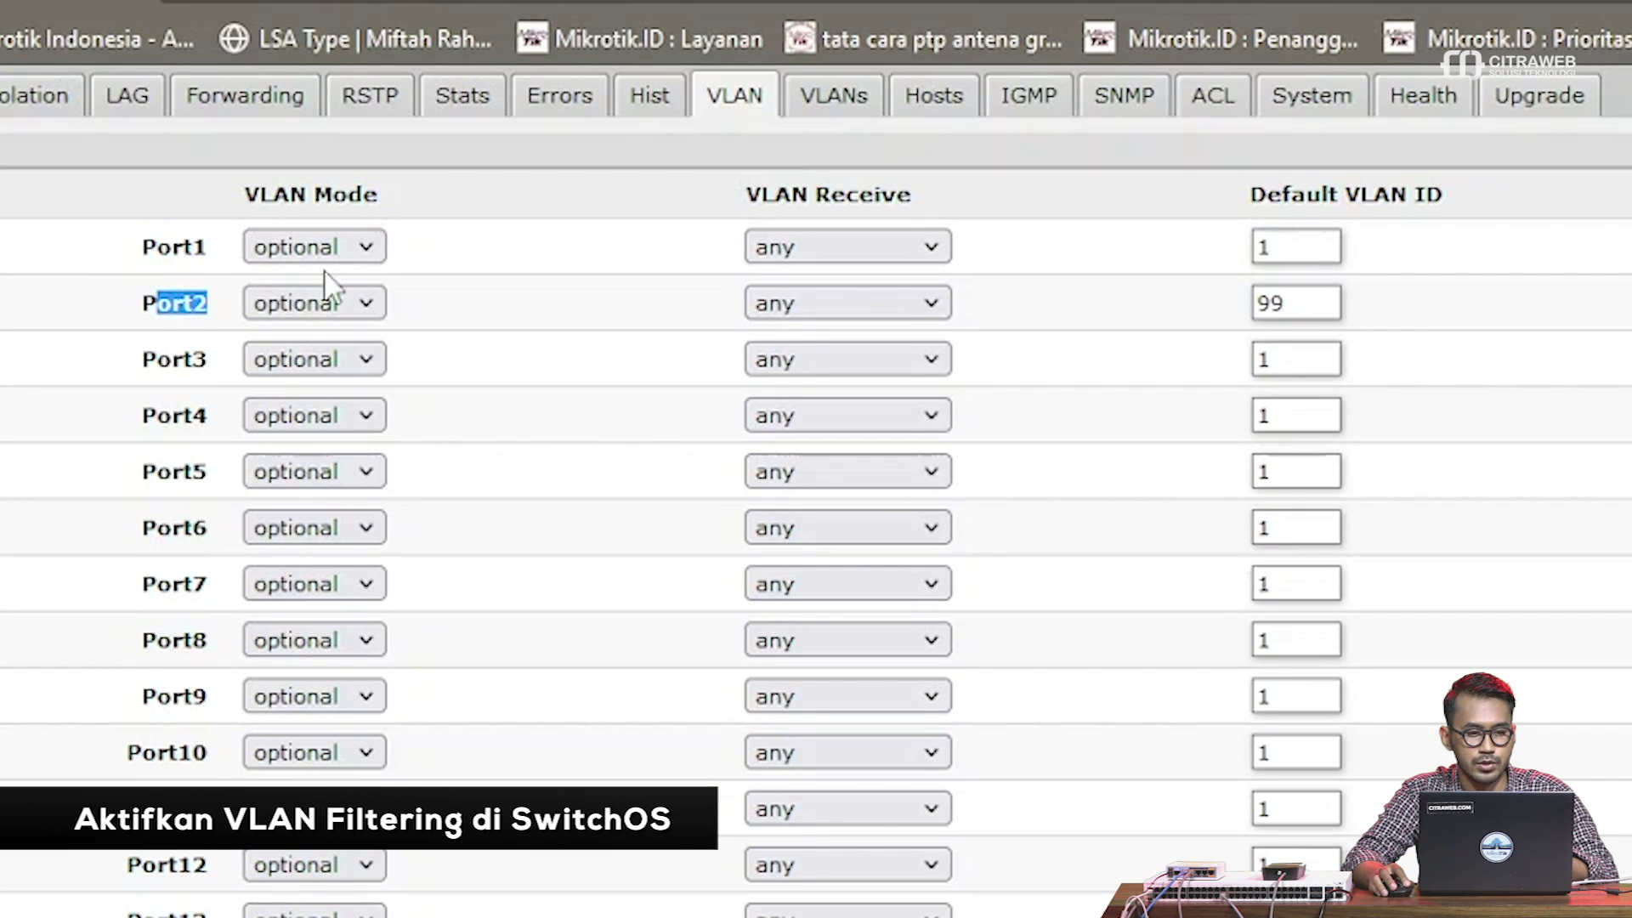
left_click(367, 248)
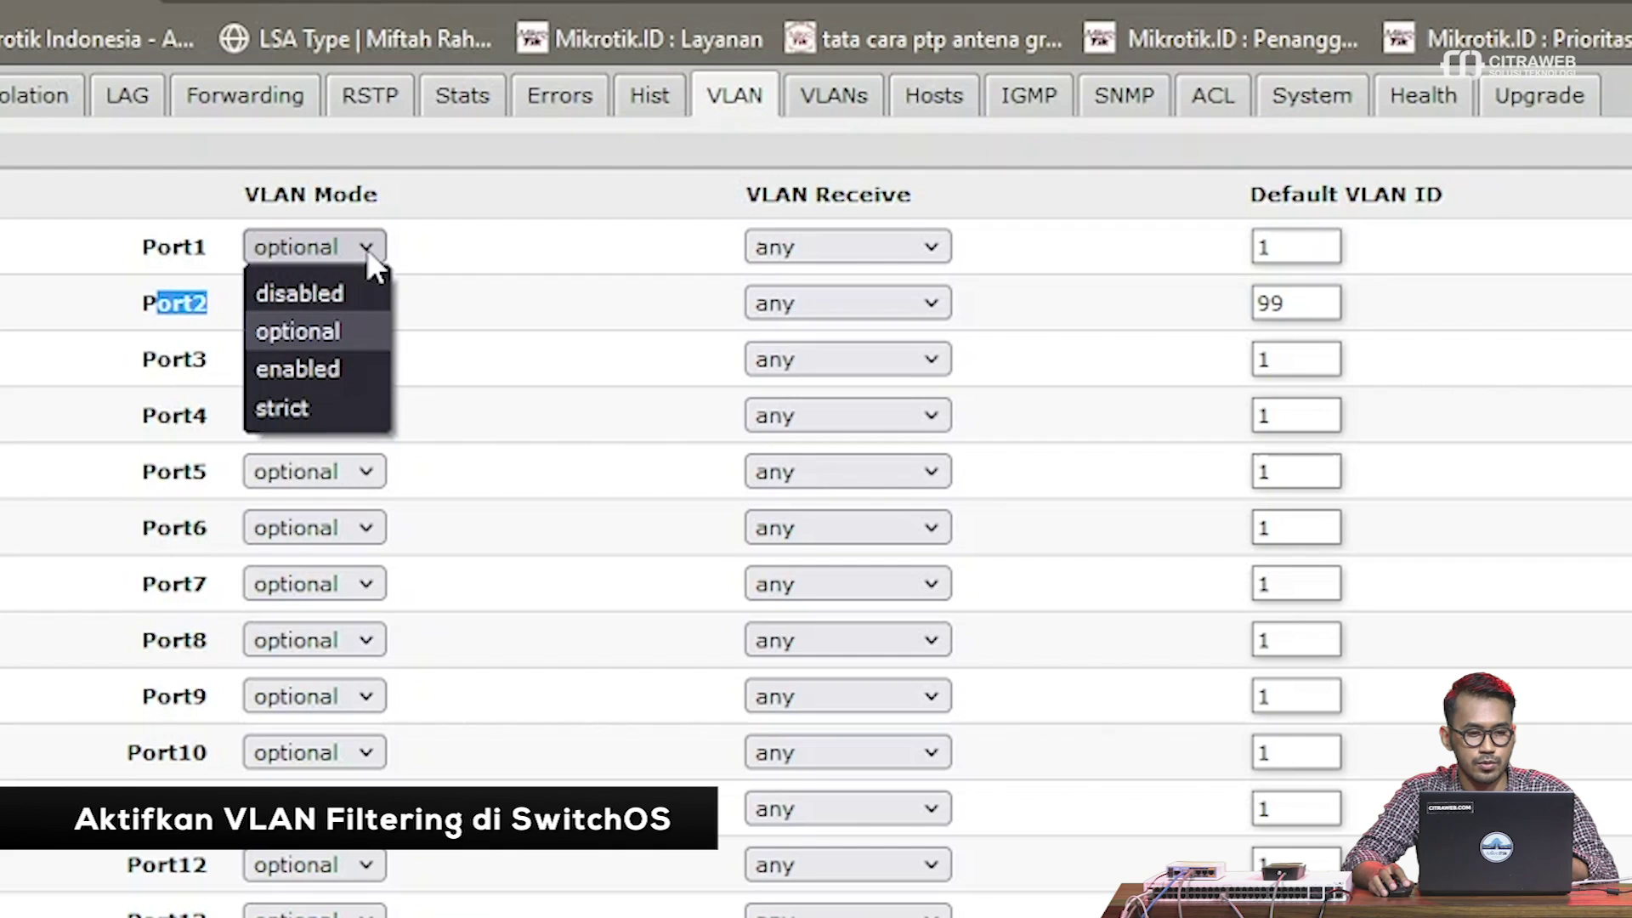
left_click(316, 369)
left_click(342, 304)
left_click(335, 420)
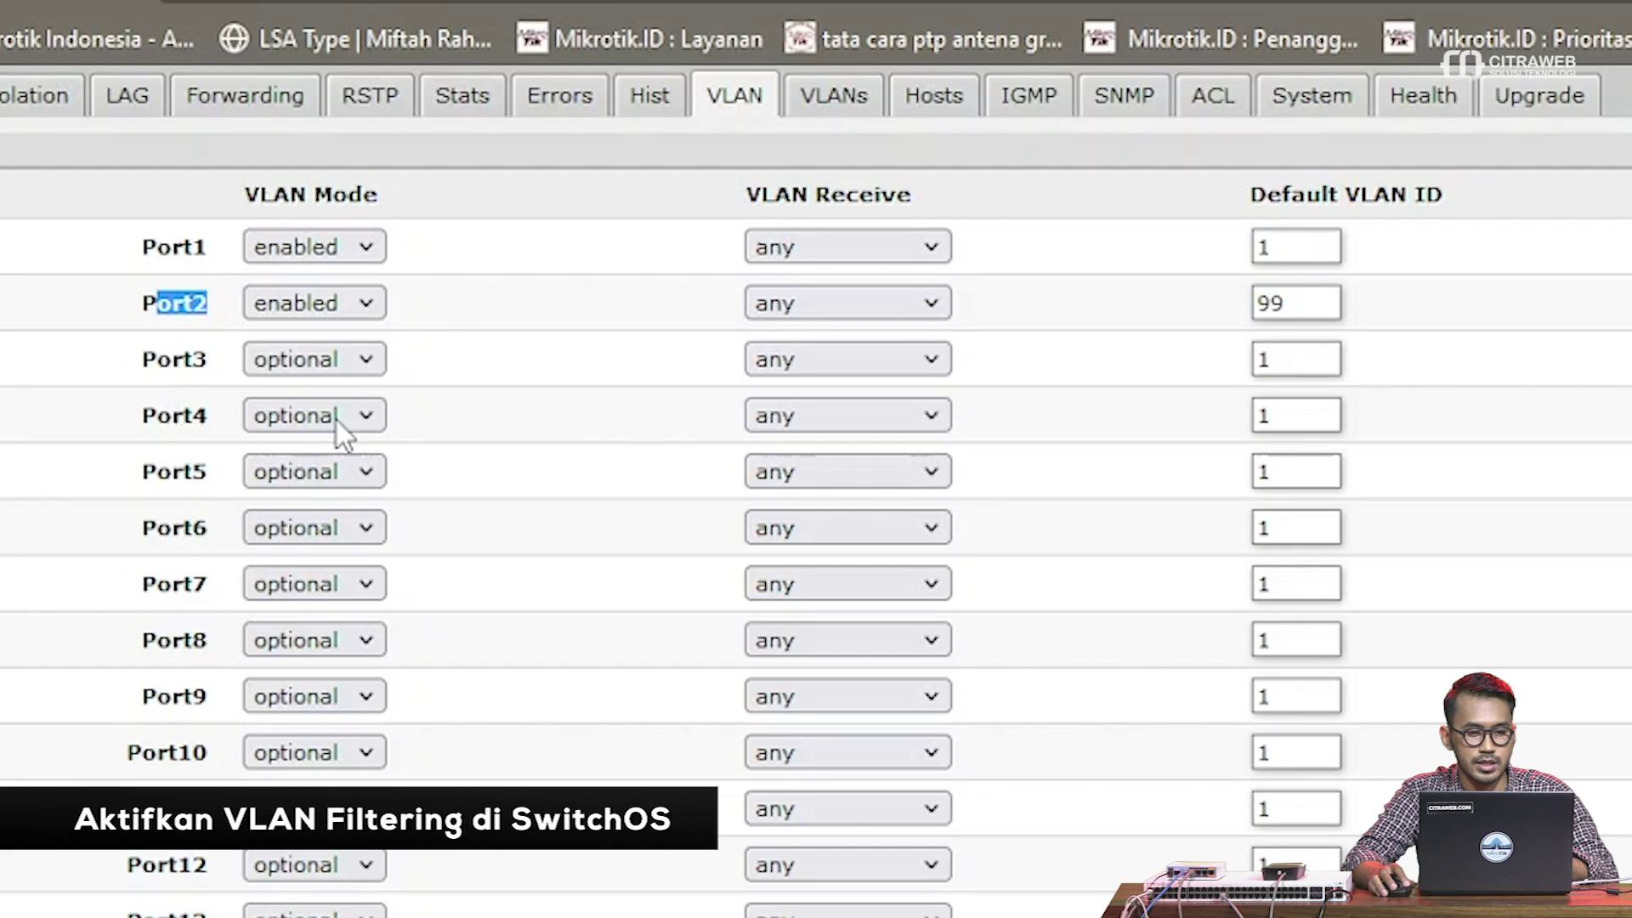
left_click(426, 308)
left_click_drag(162, 246, 194, 302)
left_click(467, 299)
scroll(1108, 828, "down", 20)
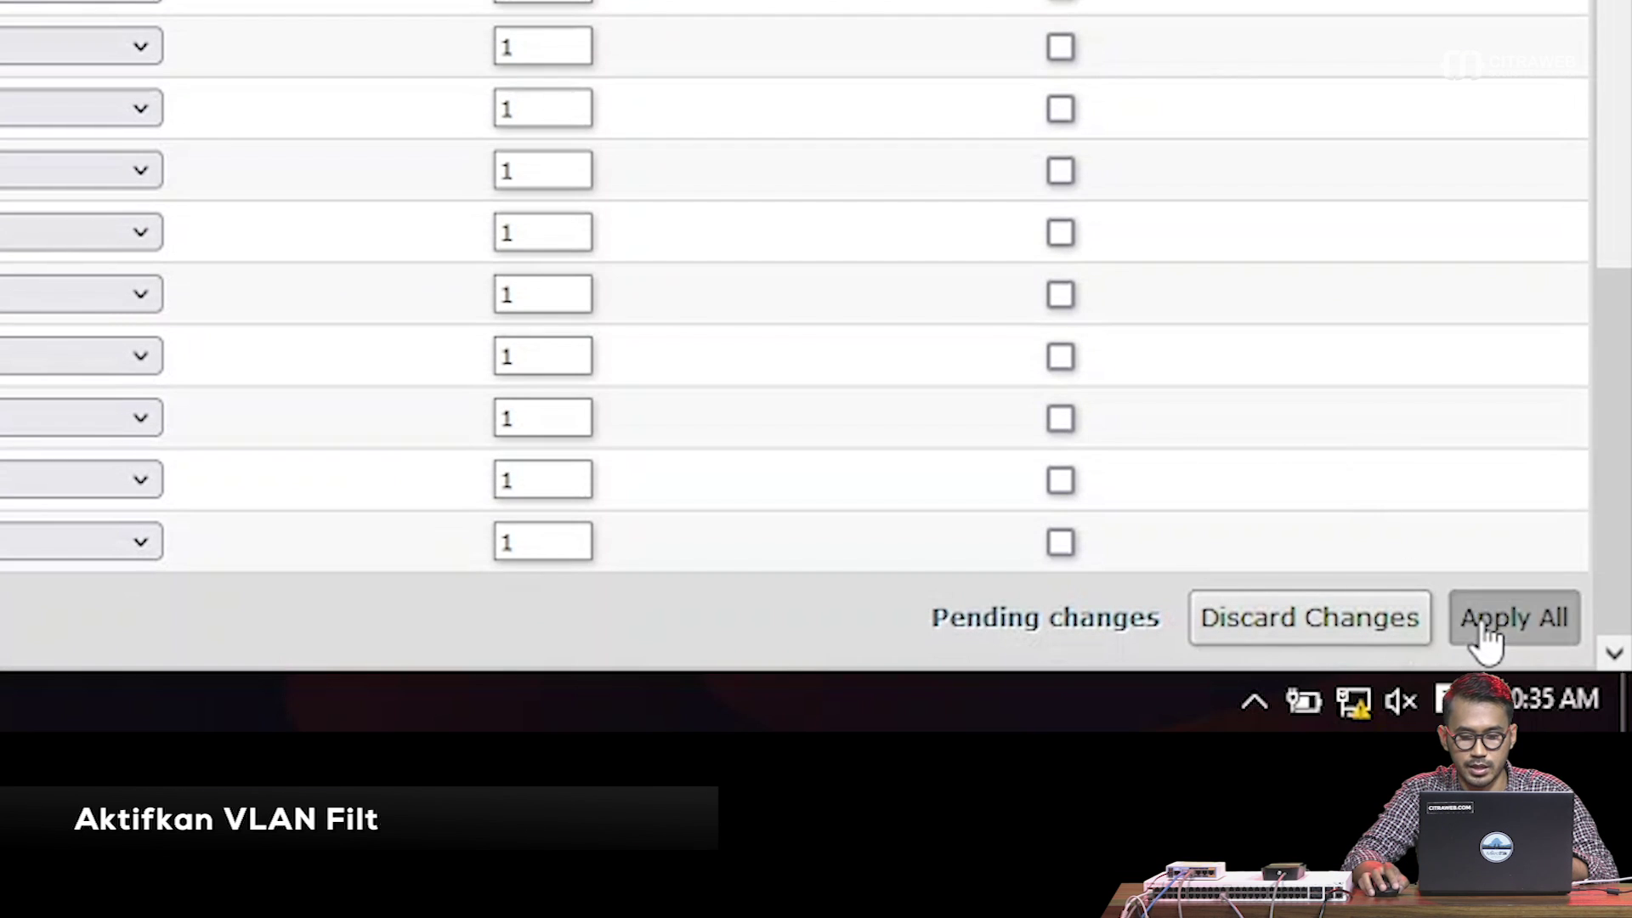
left_click(1483, 620)
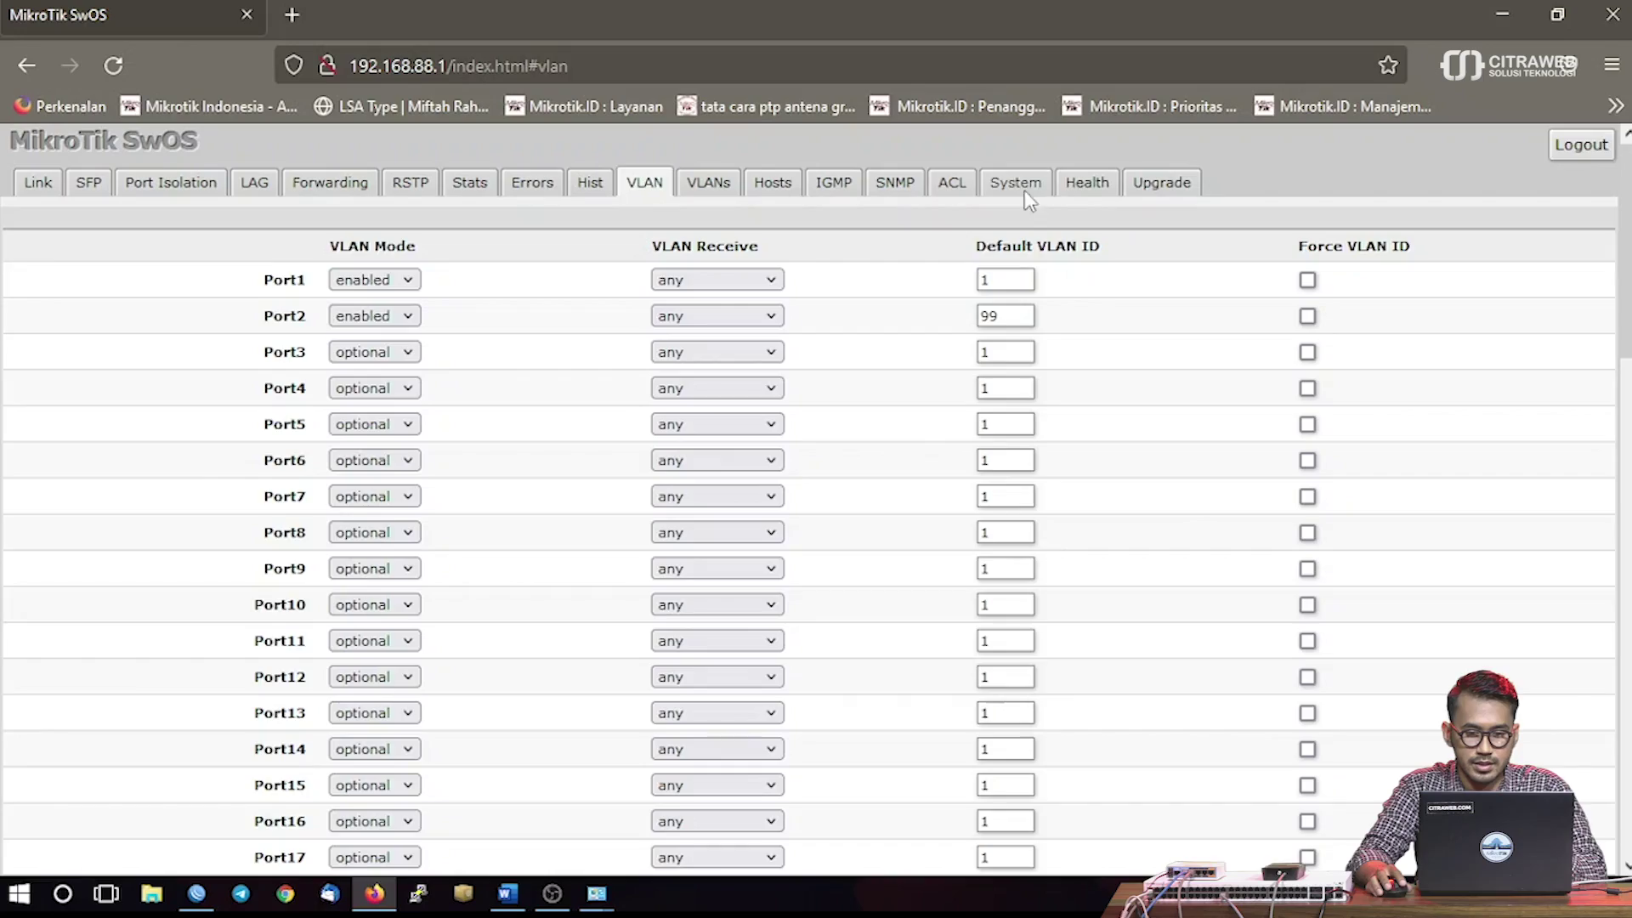
Open the System tab to view the switch's General settings
left_click(1019, 186)
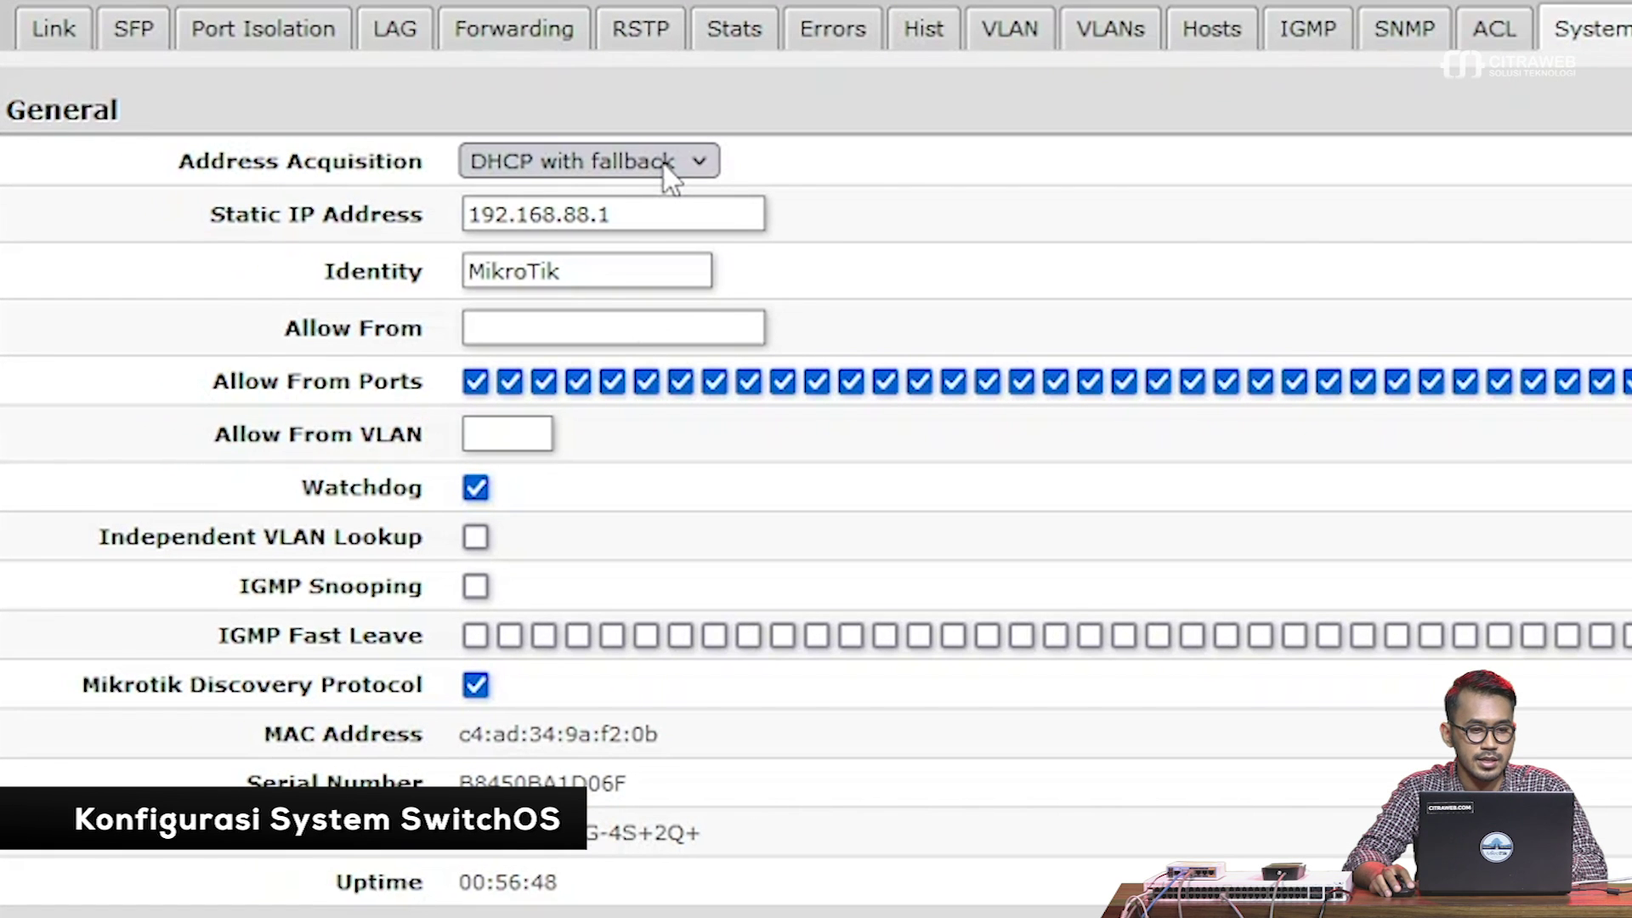
Set address acquisition to static with static IP 192.168.99.2
left_click(665, 164)
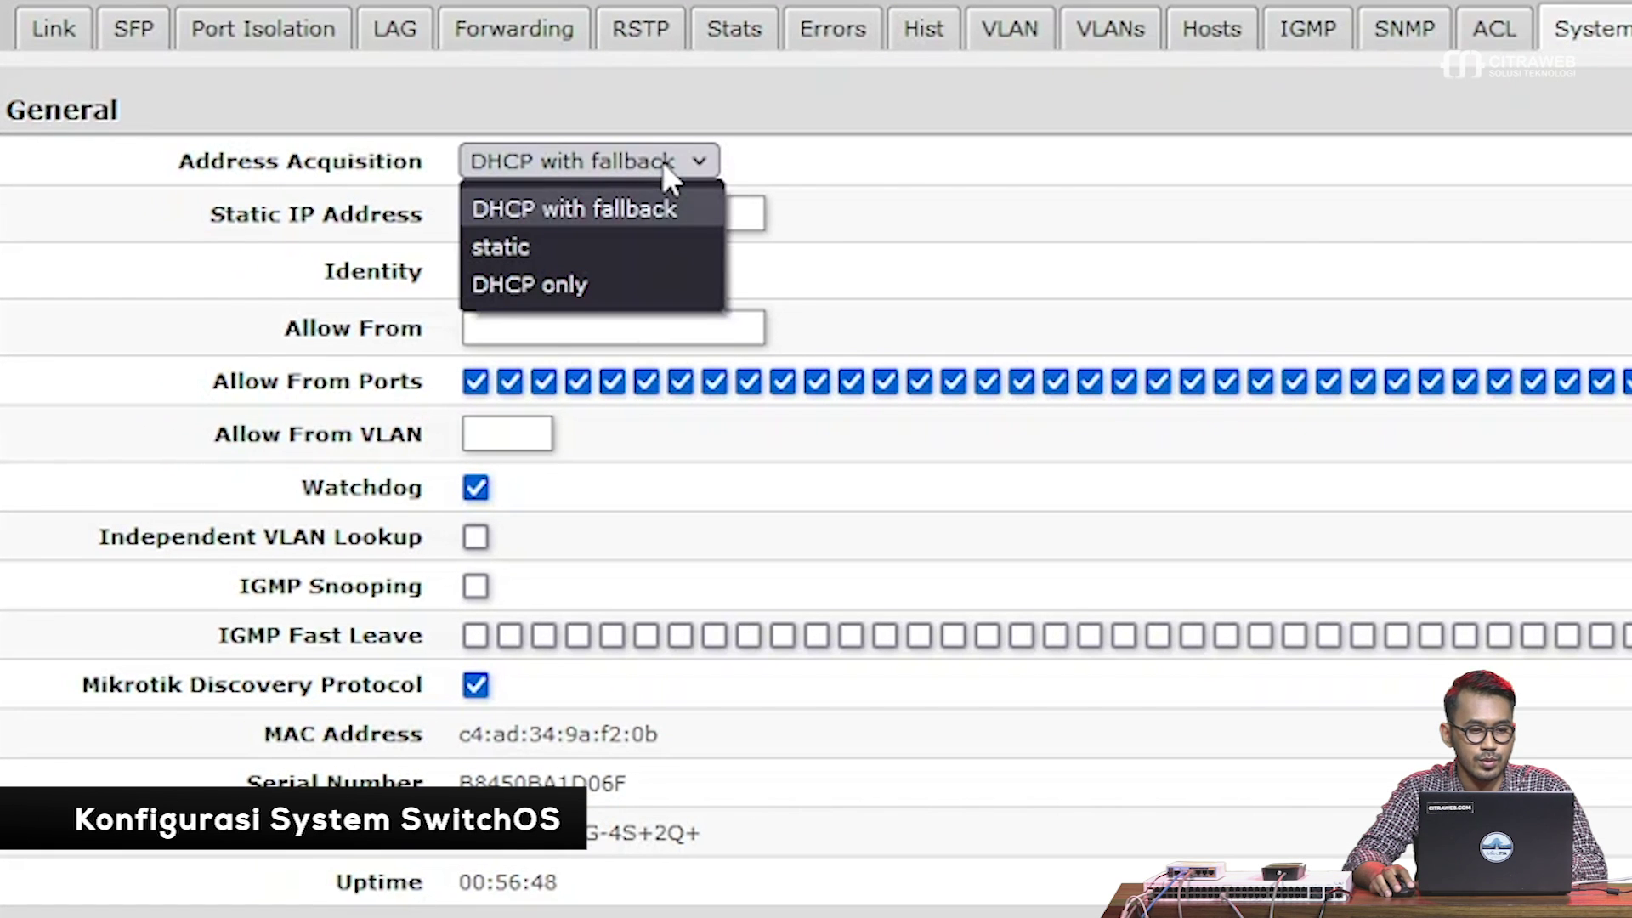
left_click(665, 239)
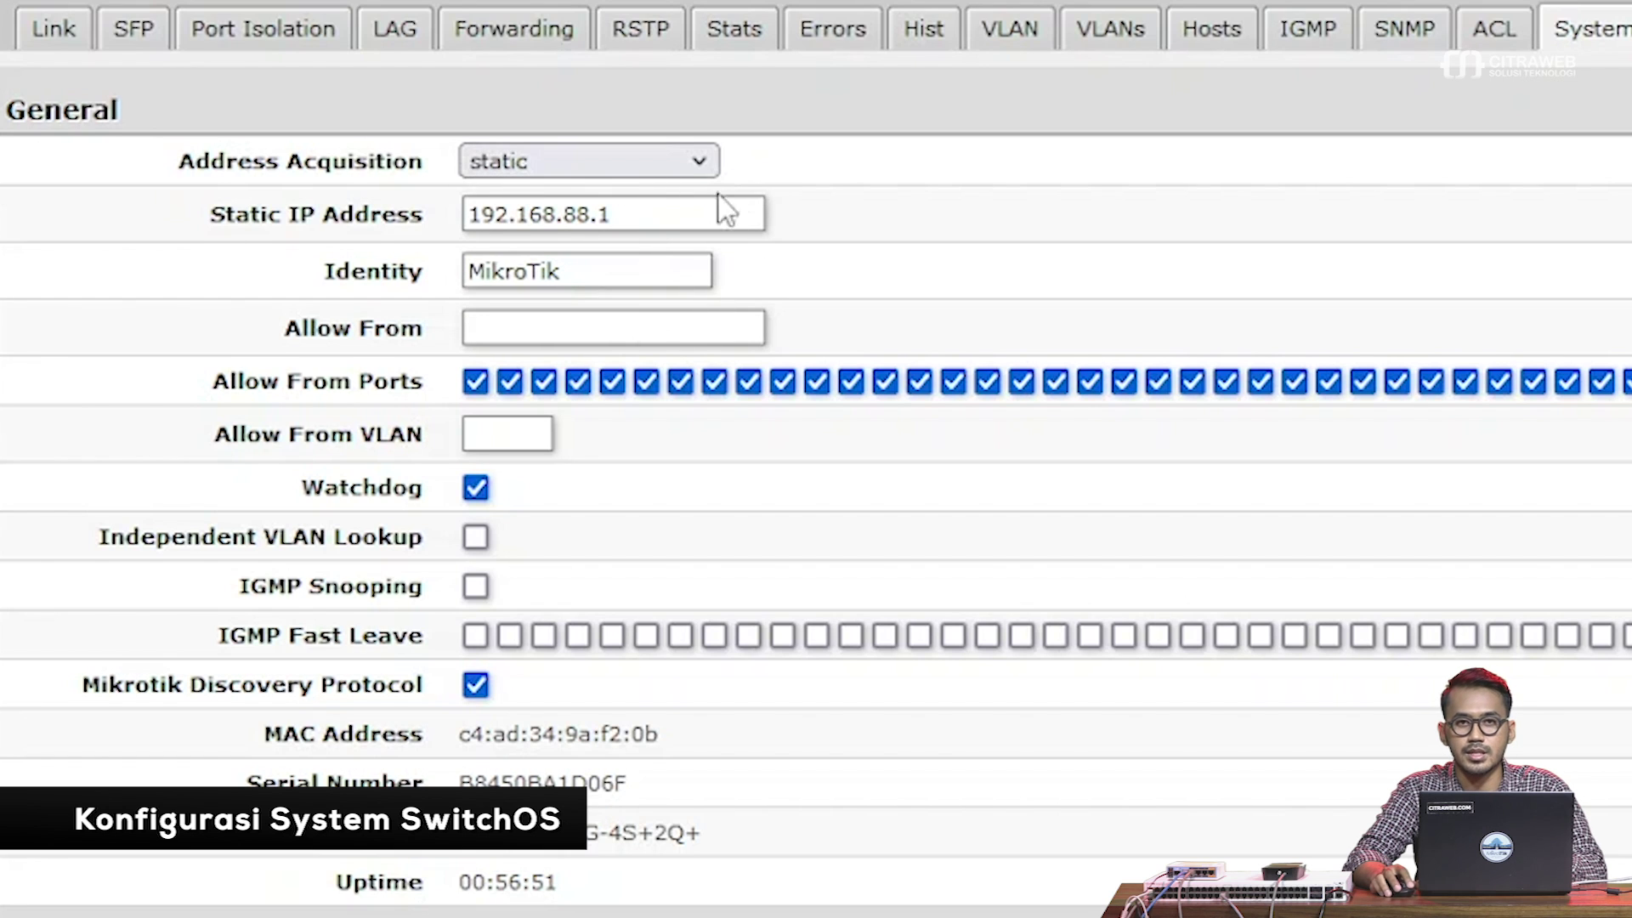
left_click_drag(723, 214, 431, 211)
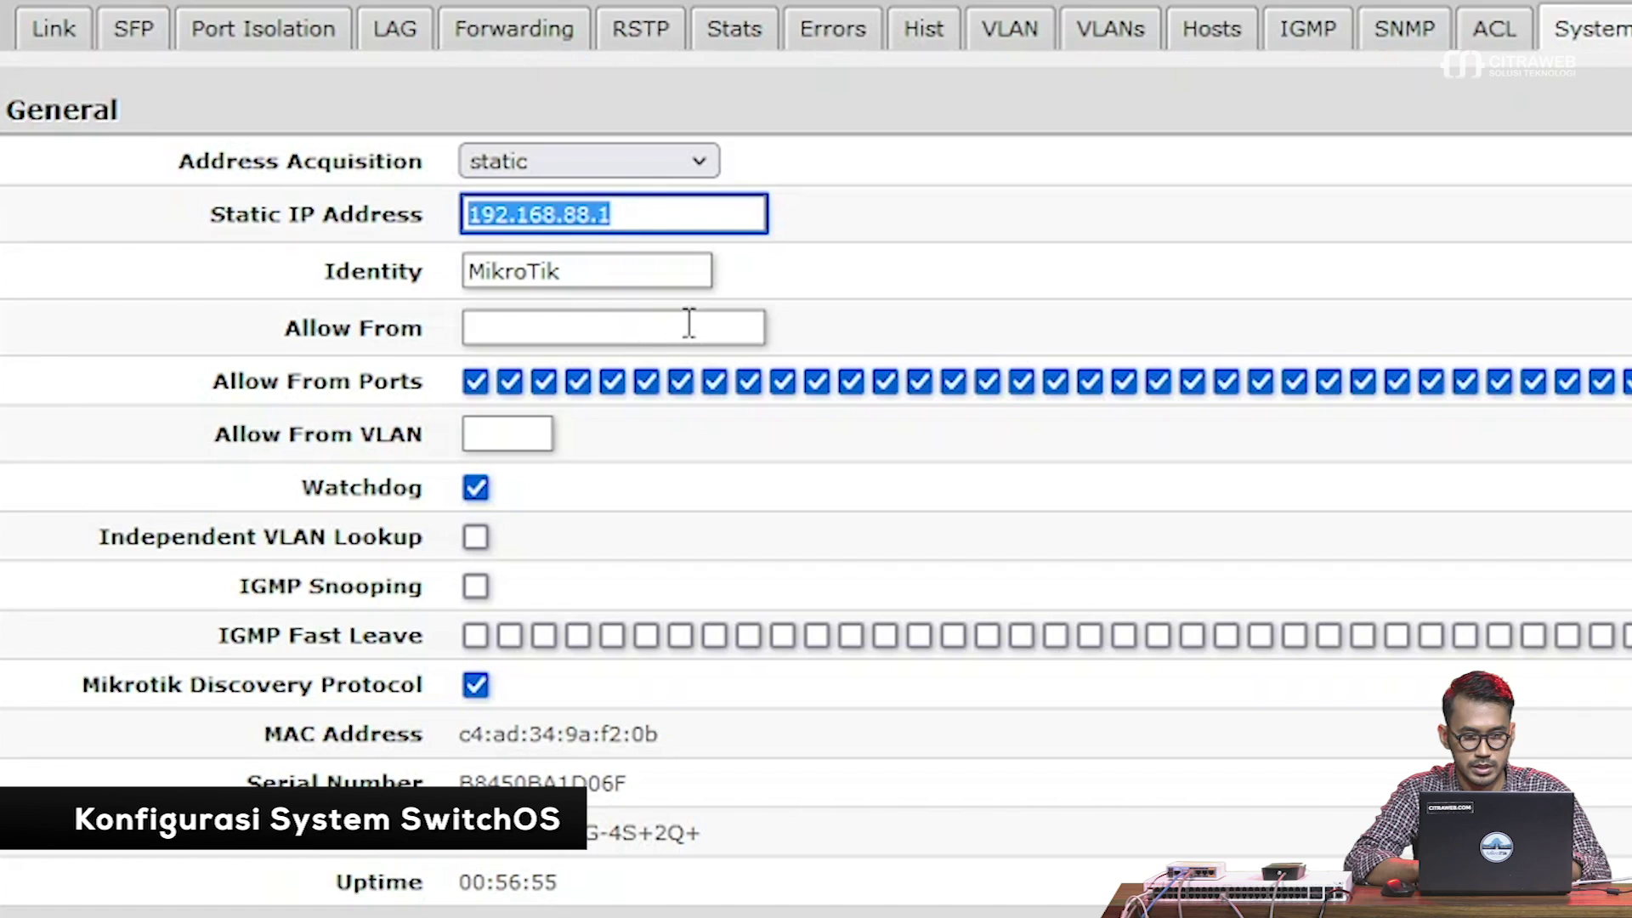
type("192.168.99.2")
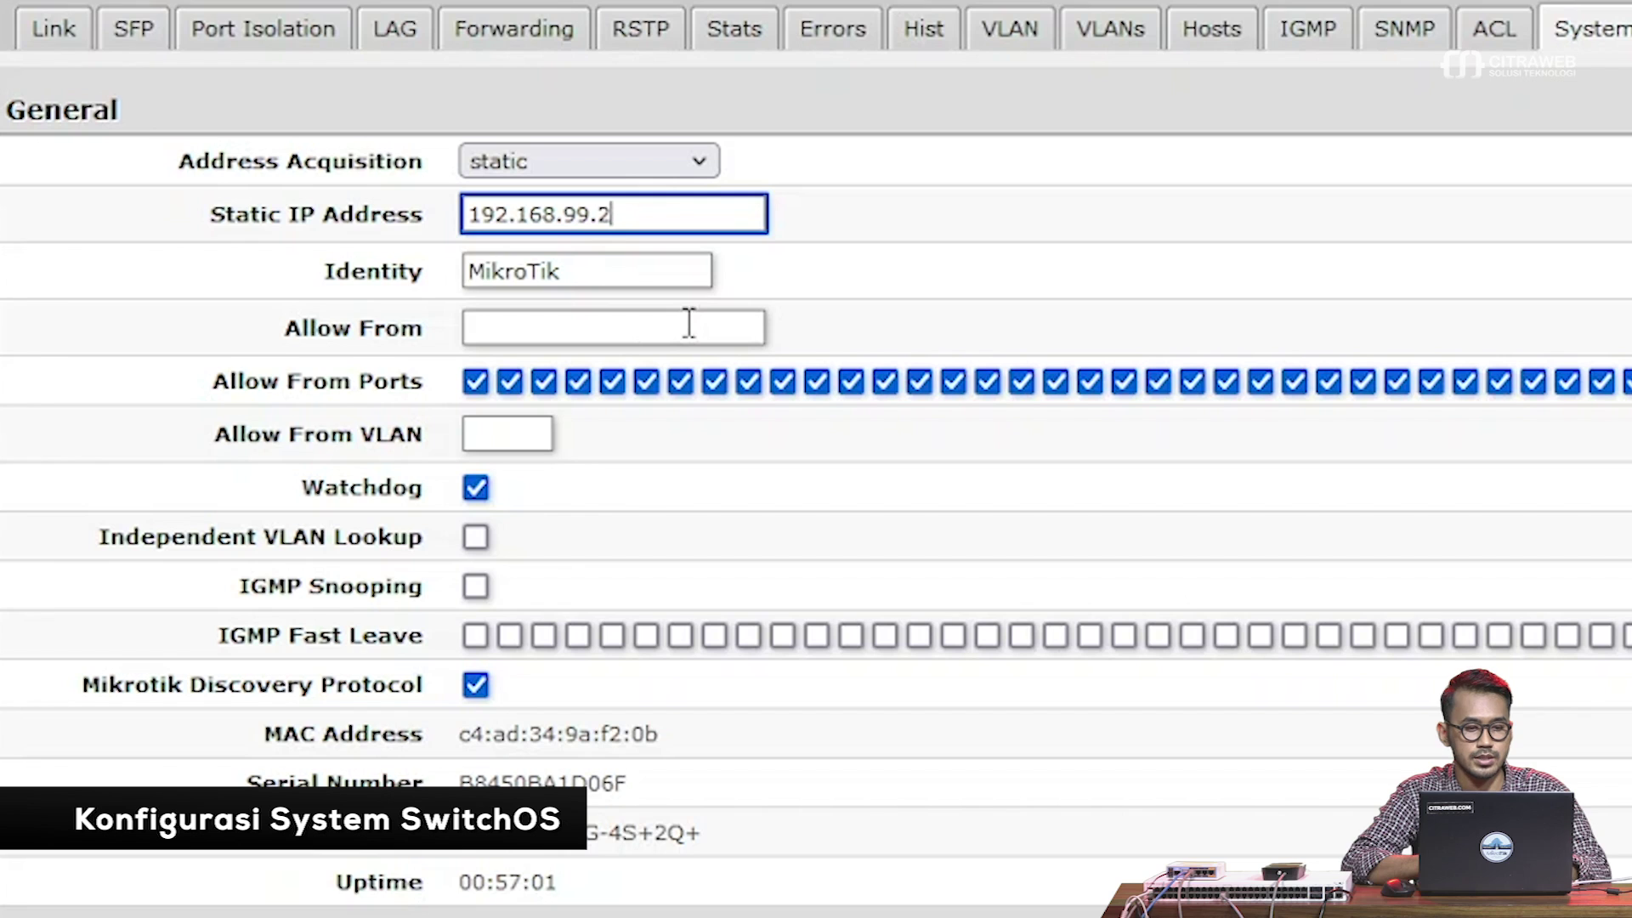
Append '-S' to the switch identity and set Allow From VLAN to 99
left_click(668, 266)
type("-SW")
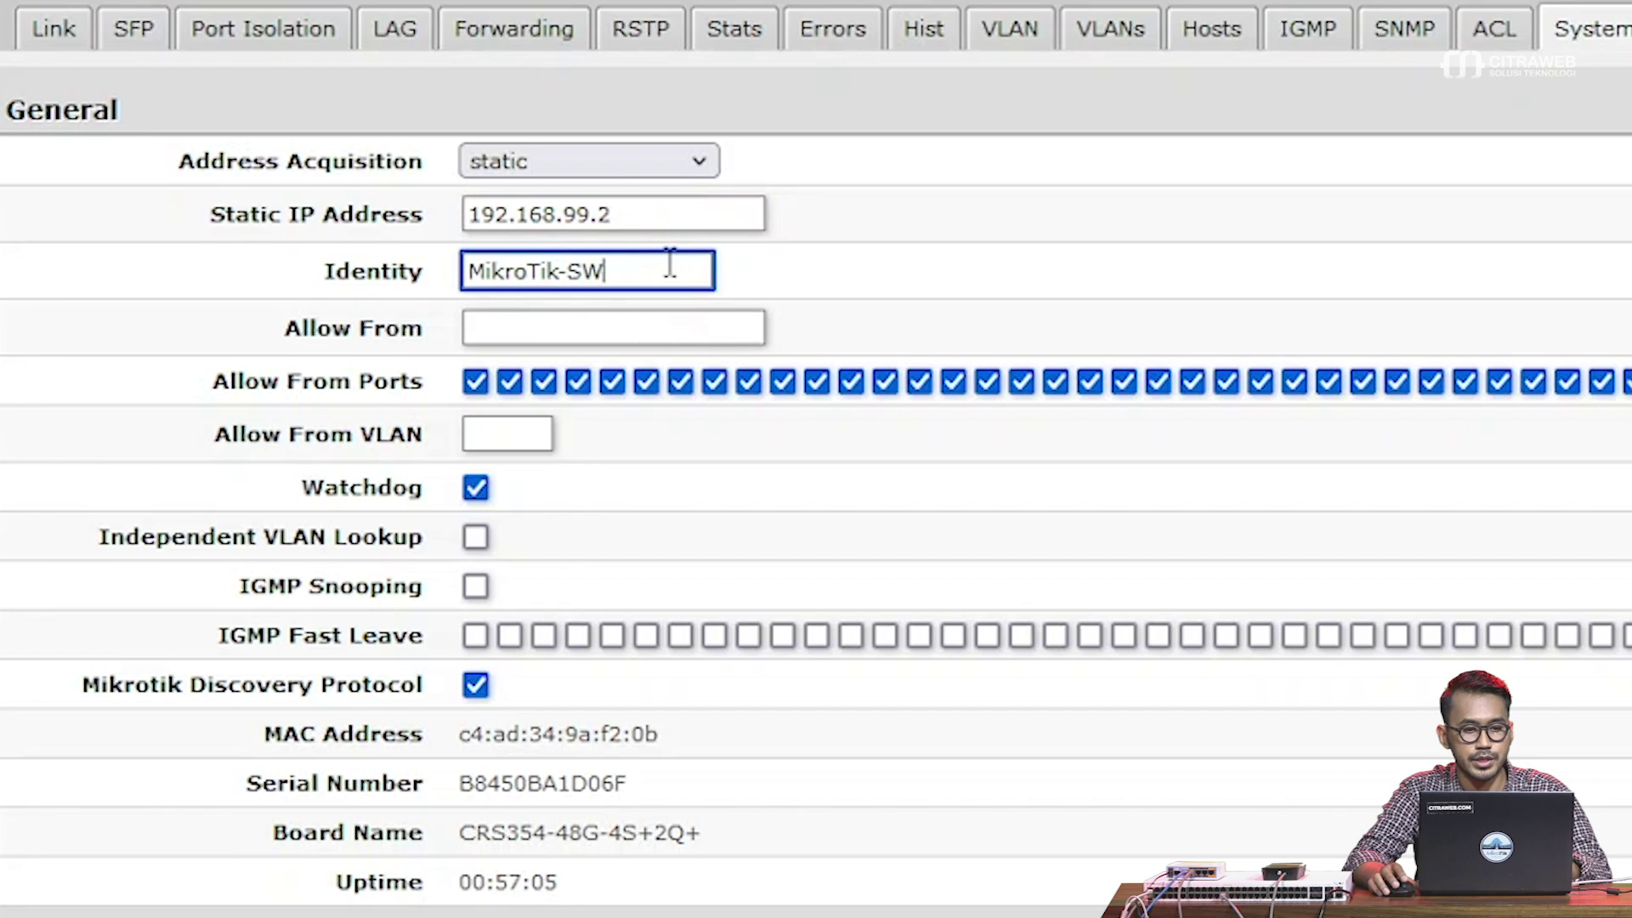
left_click(660, 435)
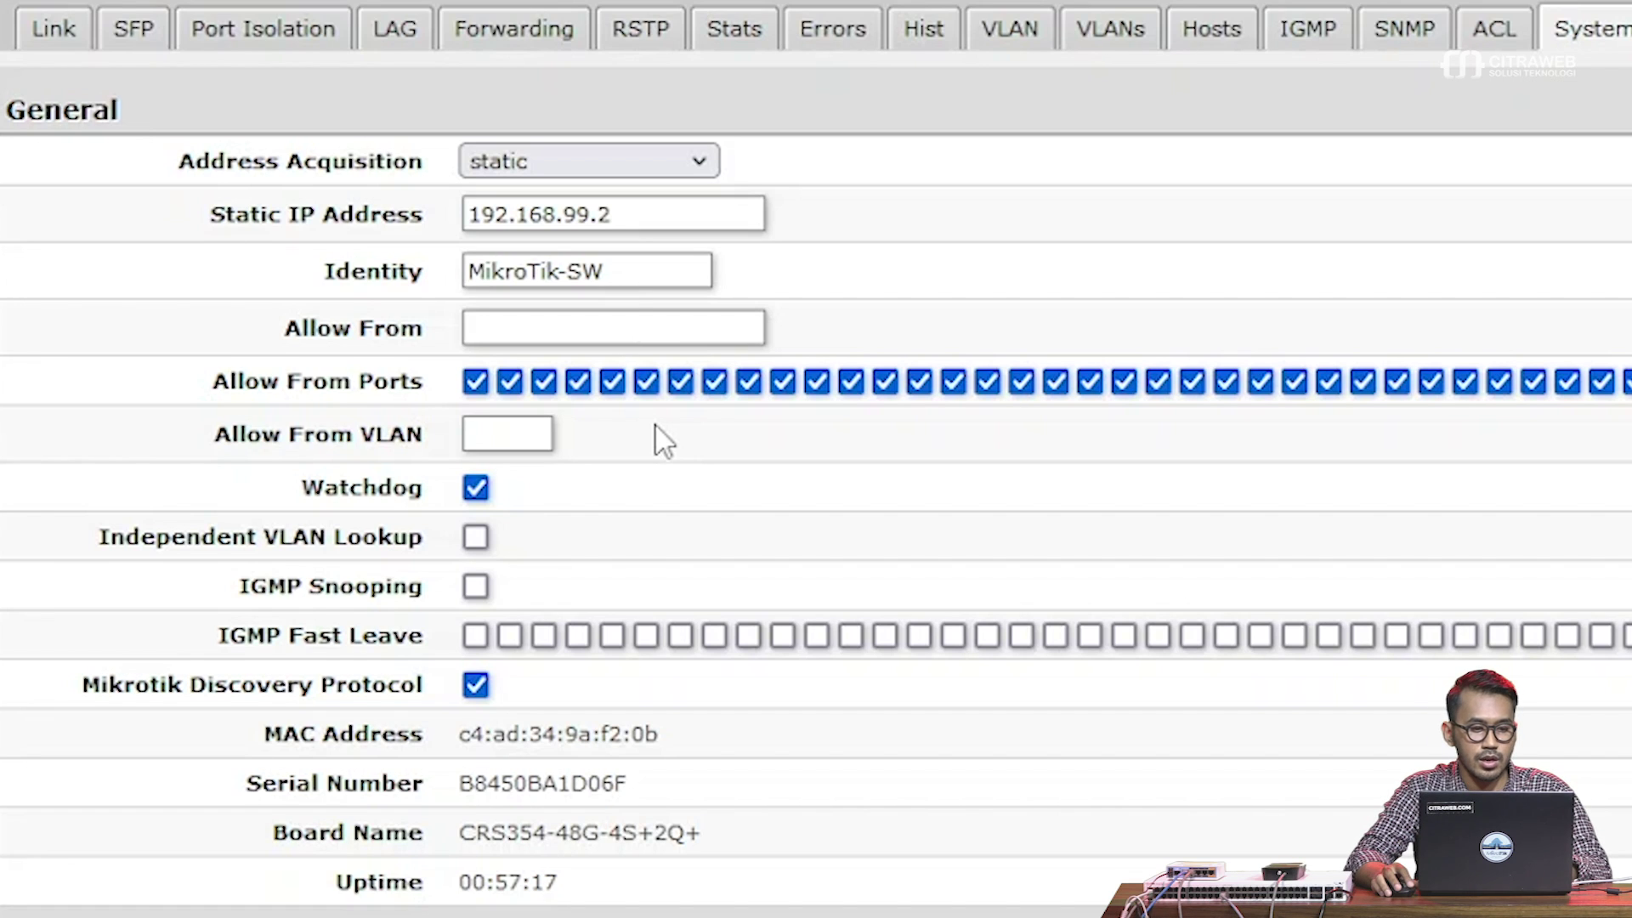
left_click(520, 432)
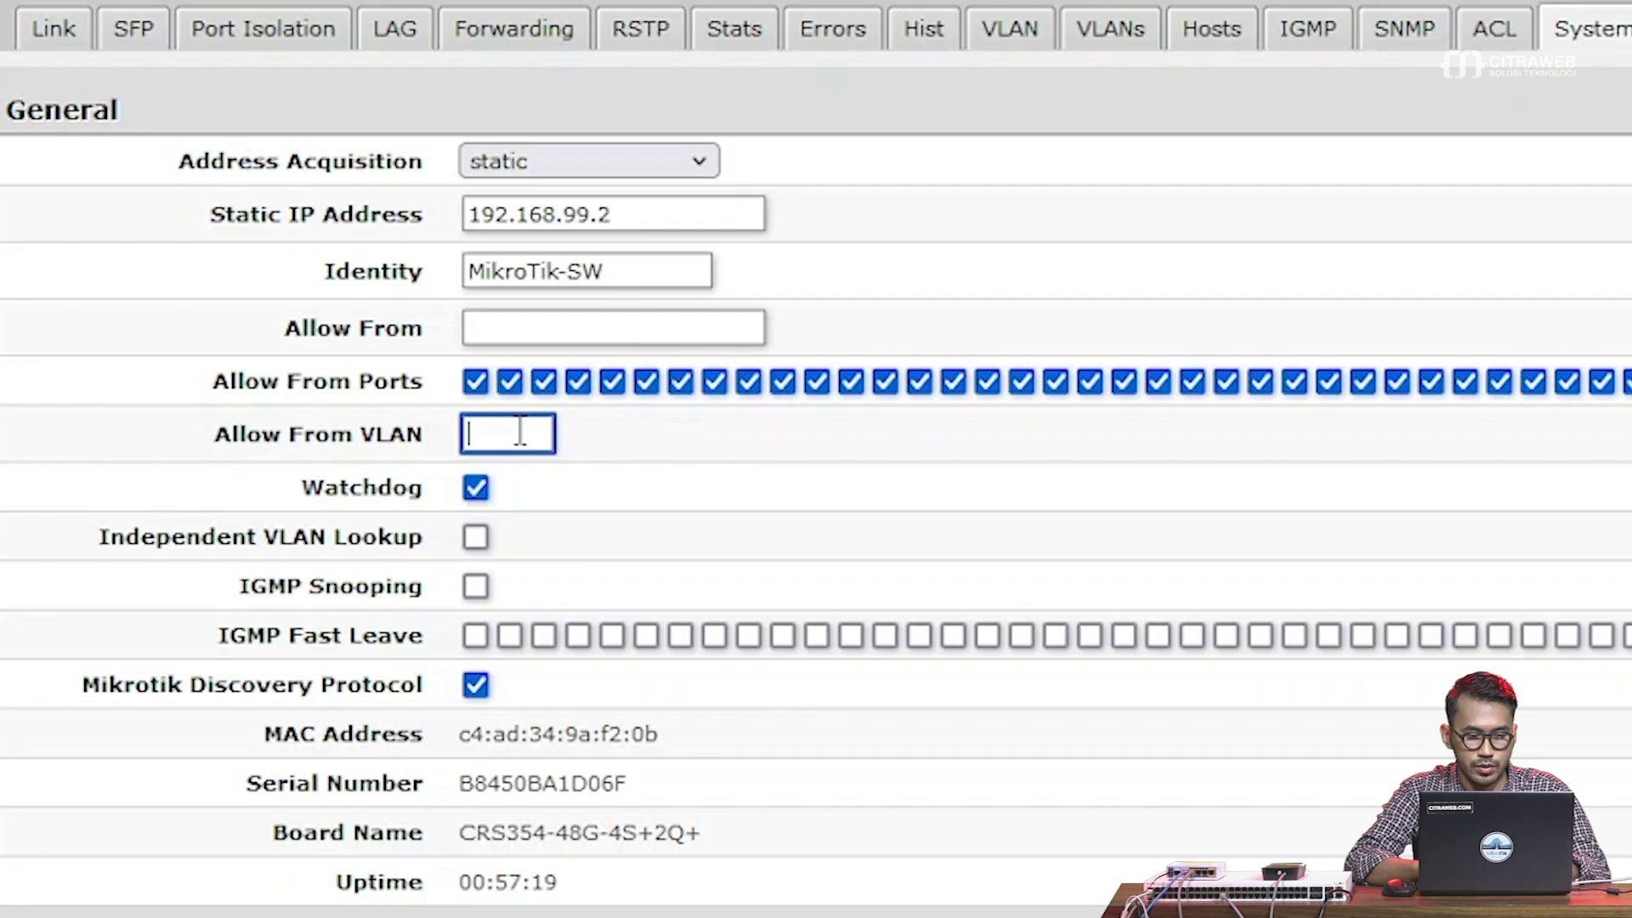
type("99")
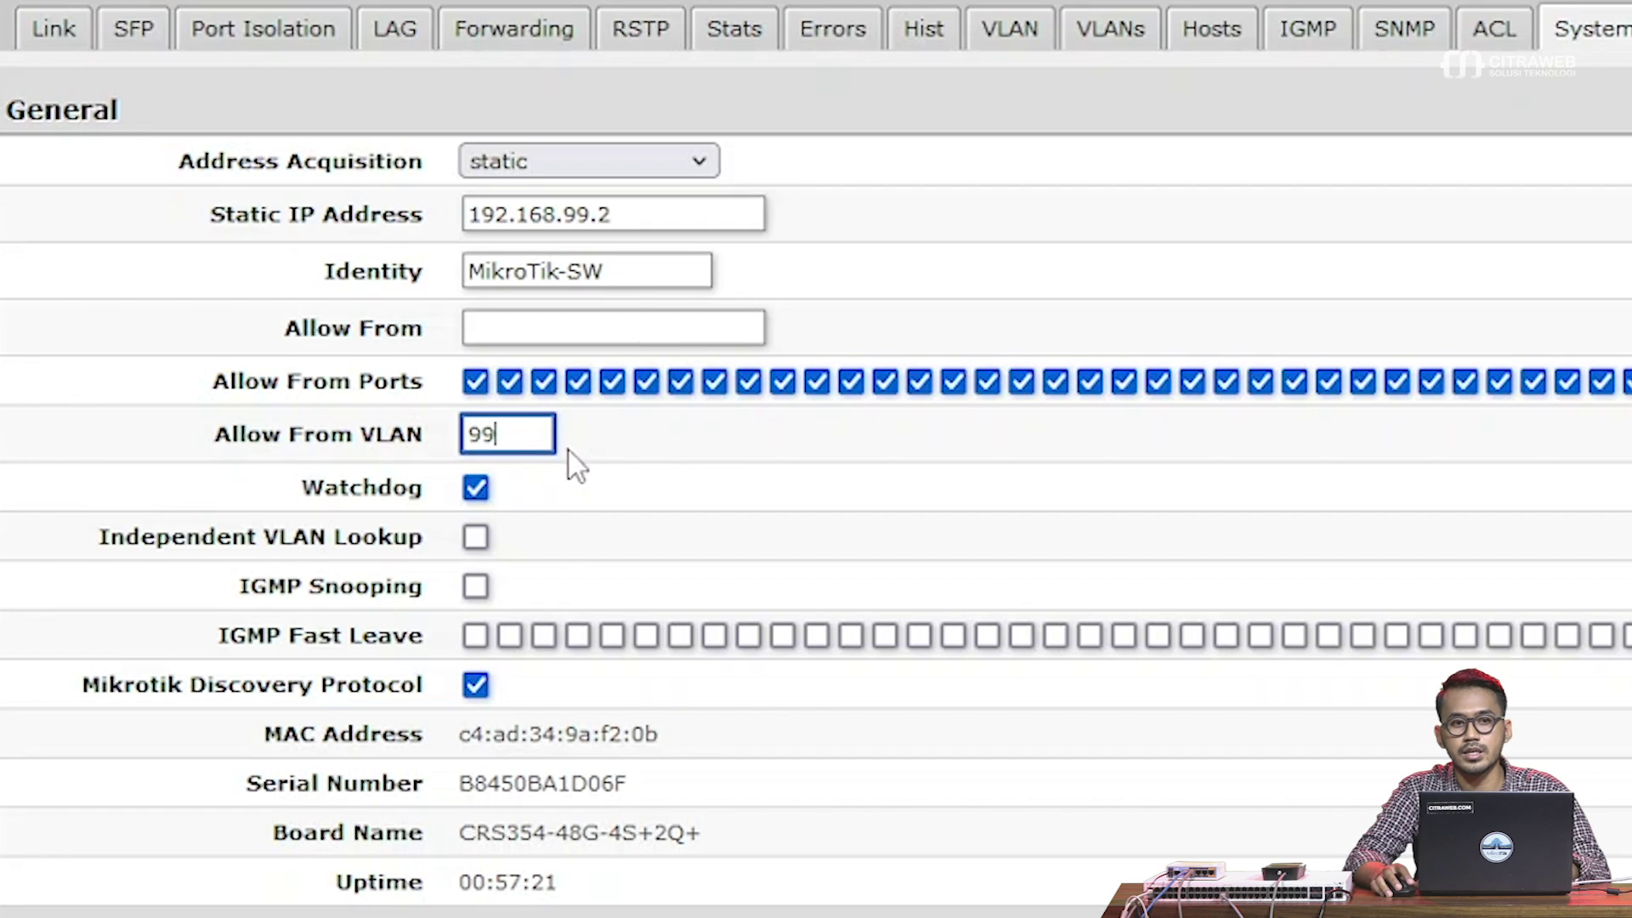
left_click(587, 442)
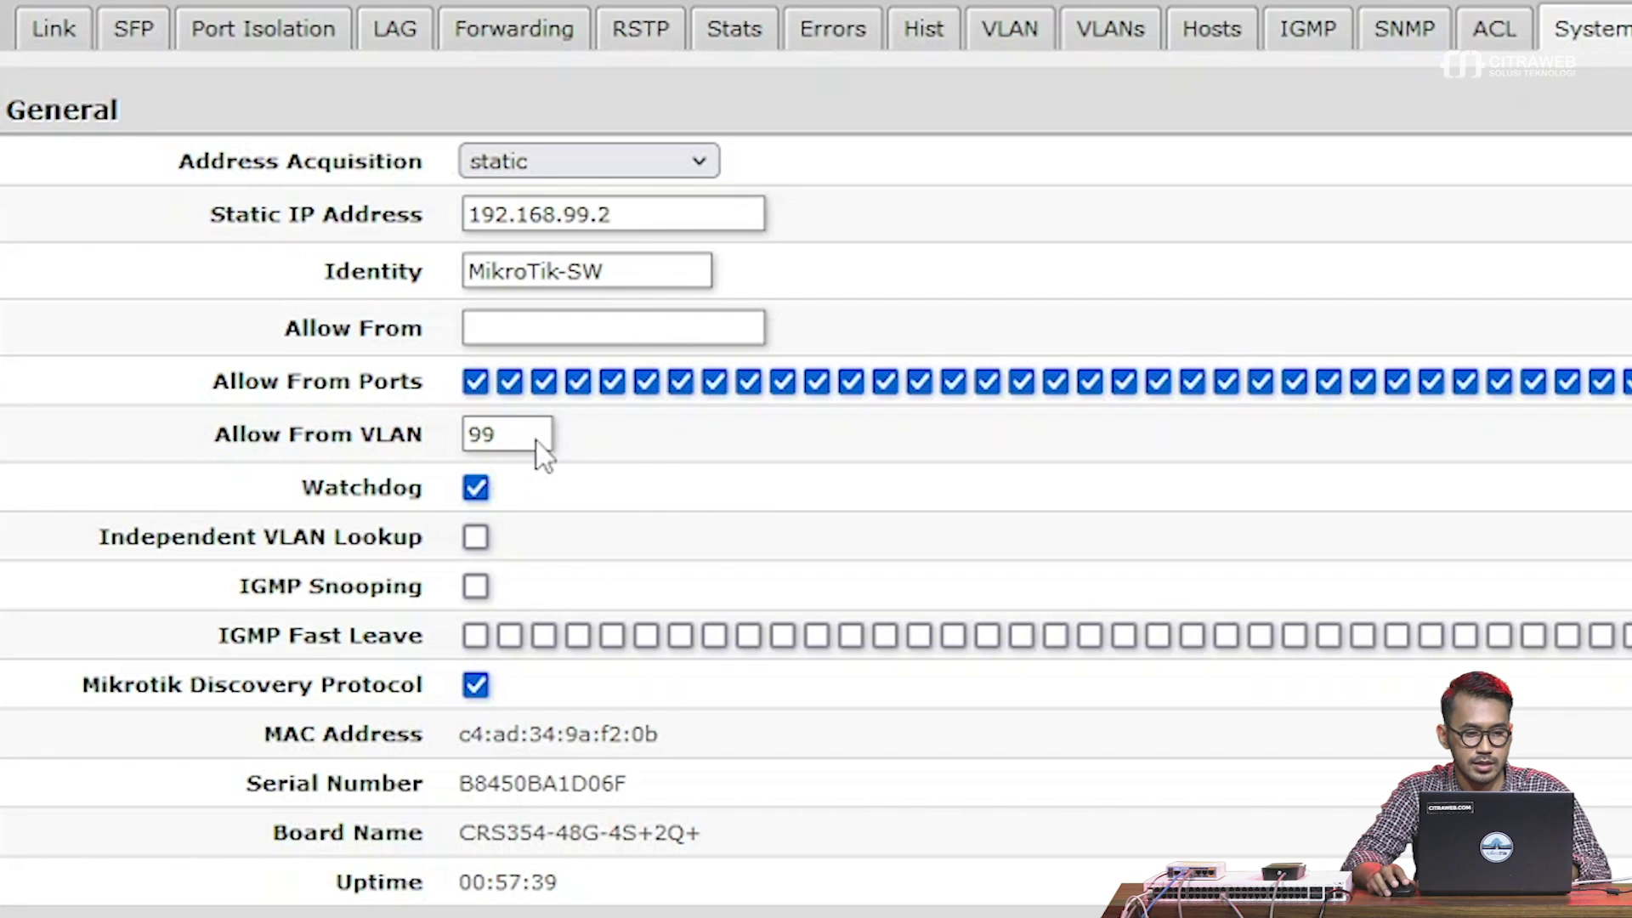
Apply all pending management settings, note the Lost Connection error, and minimize Firefox
scroll(1403, 587, "down", 2)
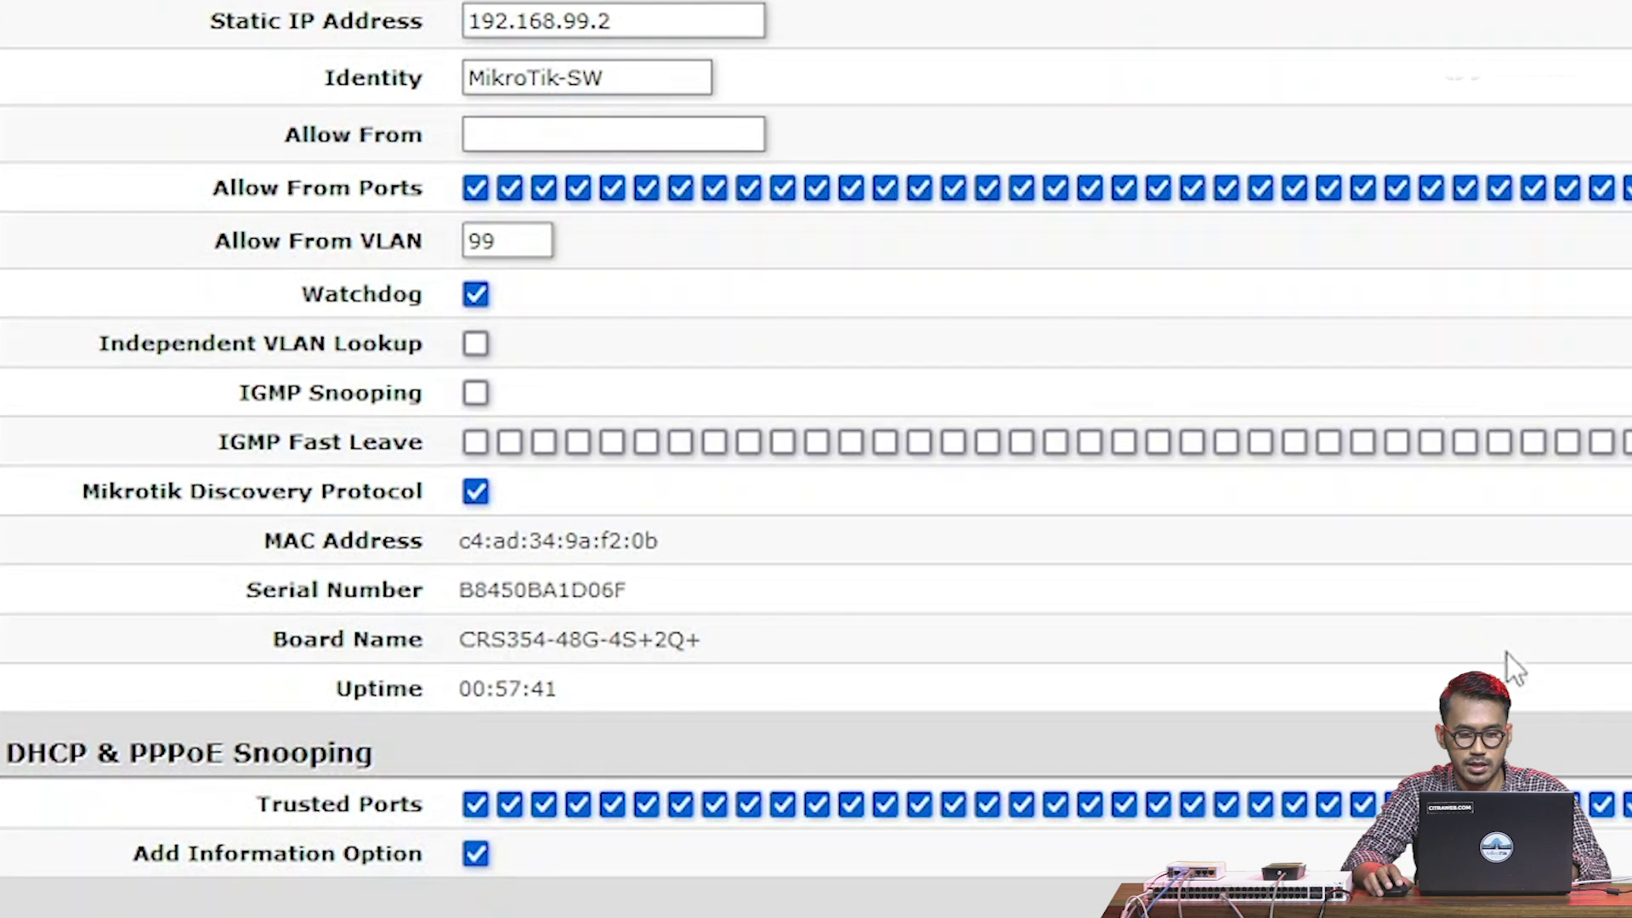
scroll(1507, 654, "down", 4)
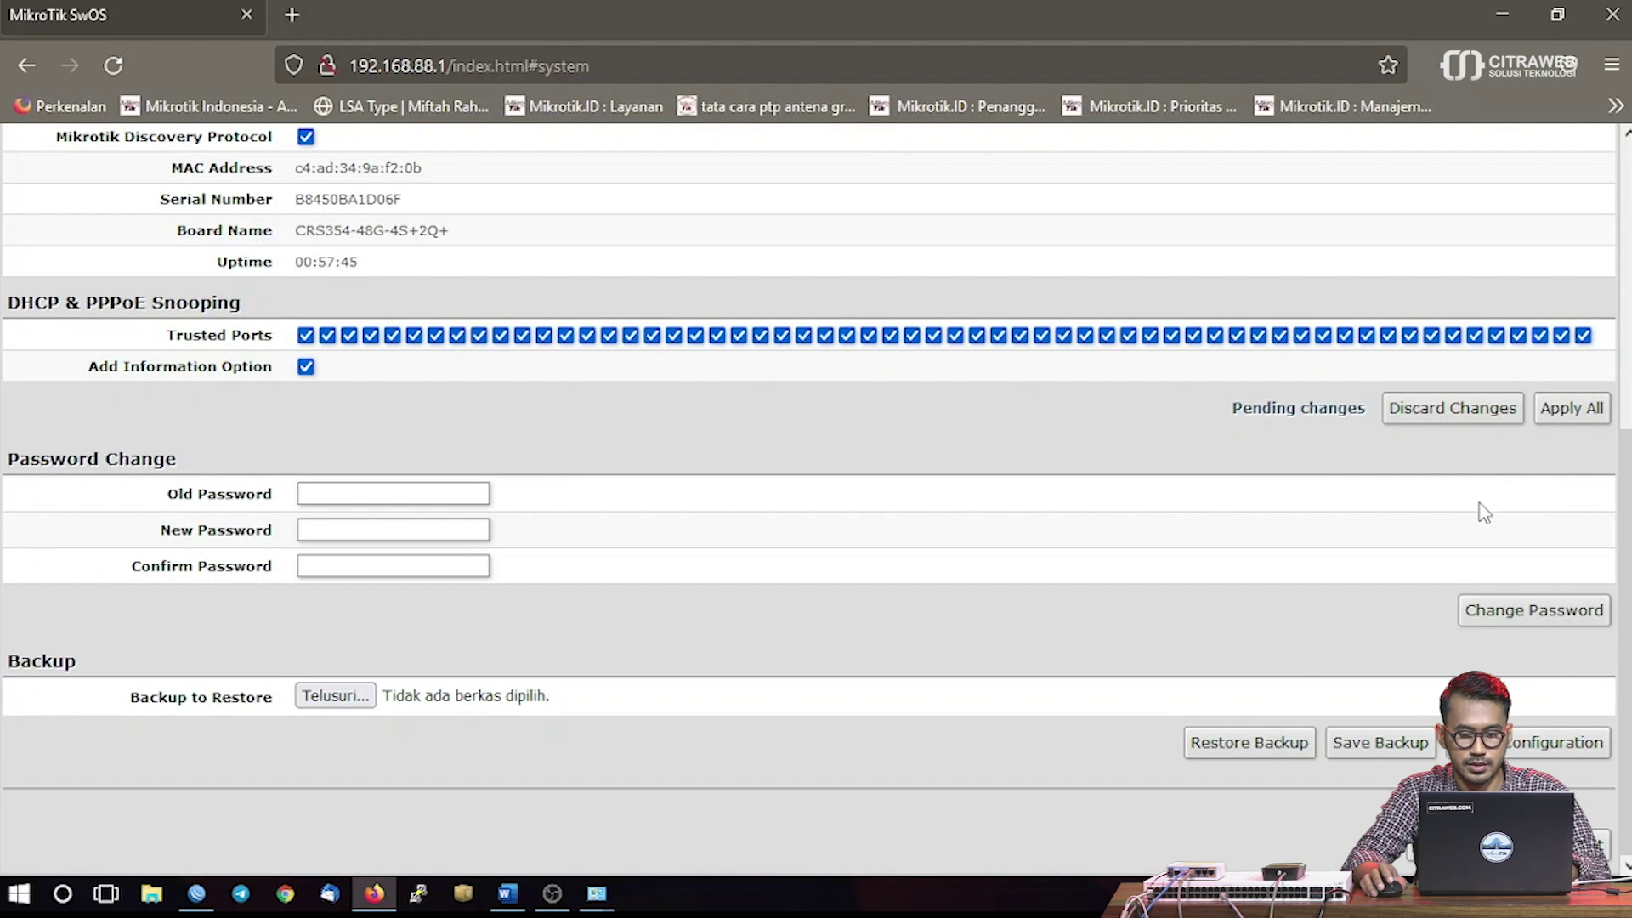
left_click(1574, 414)
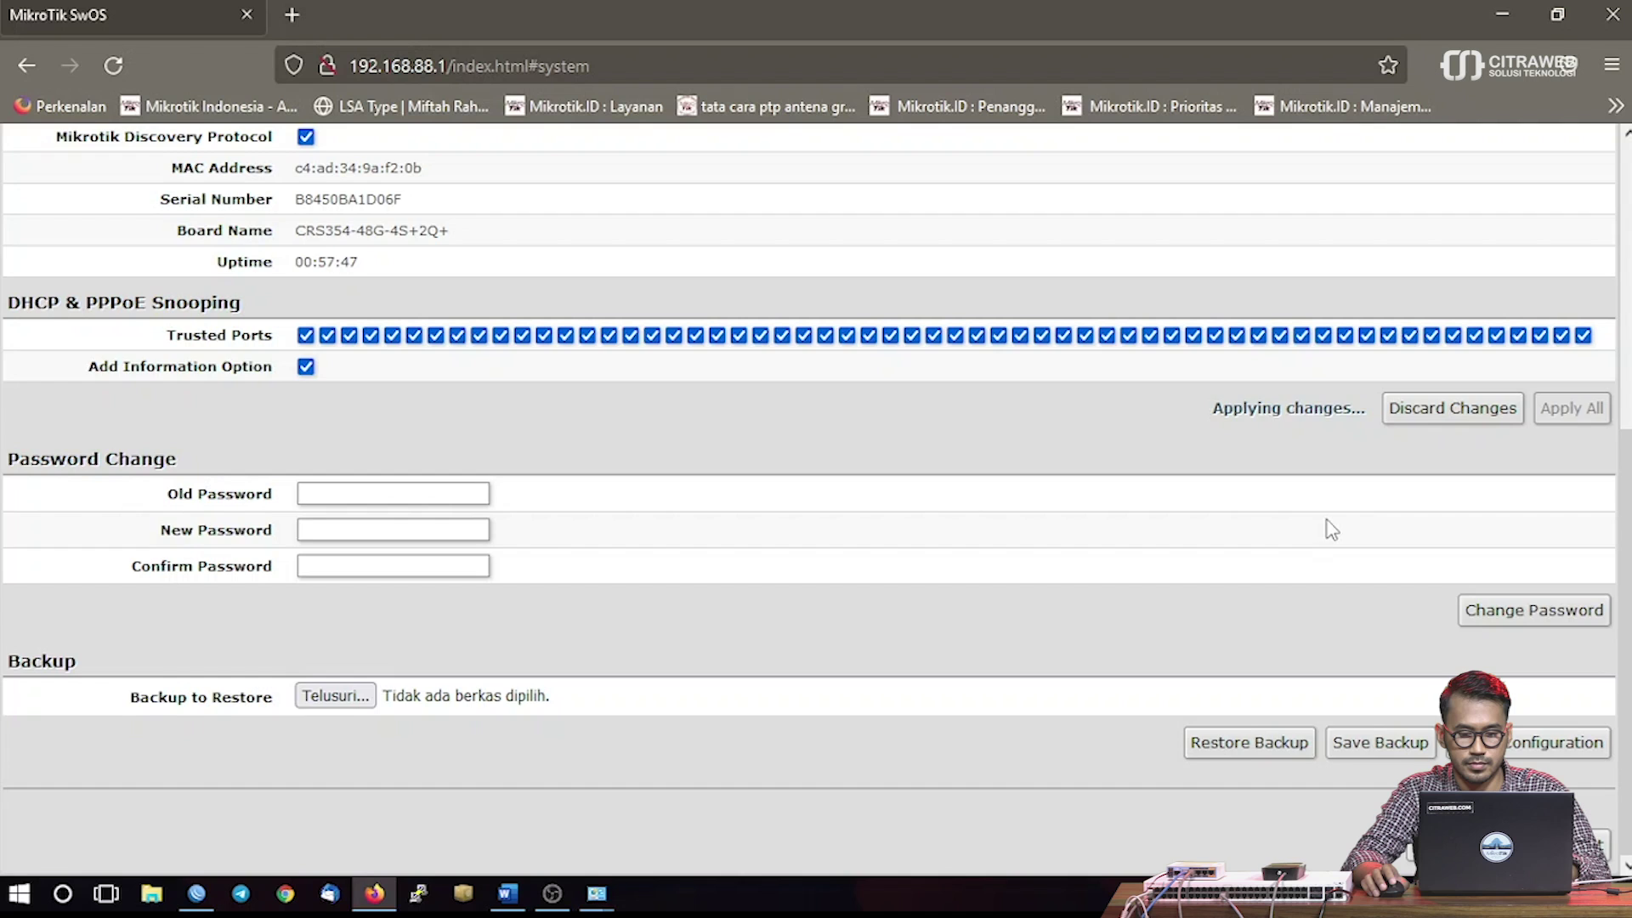
scroll(1331, 529, "up", 6)
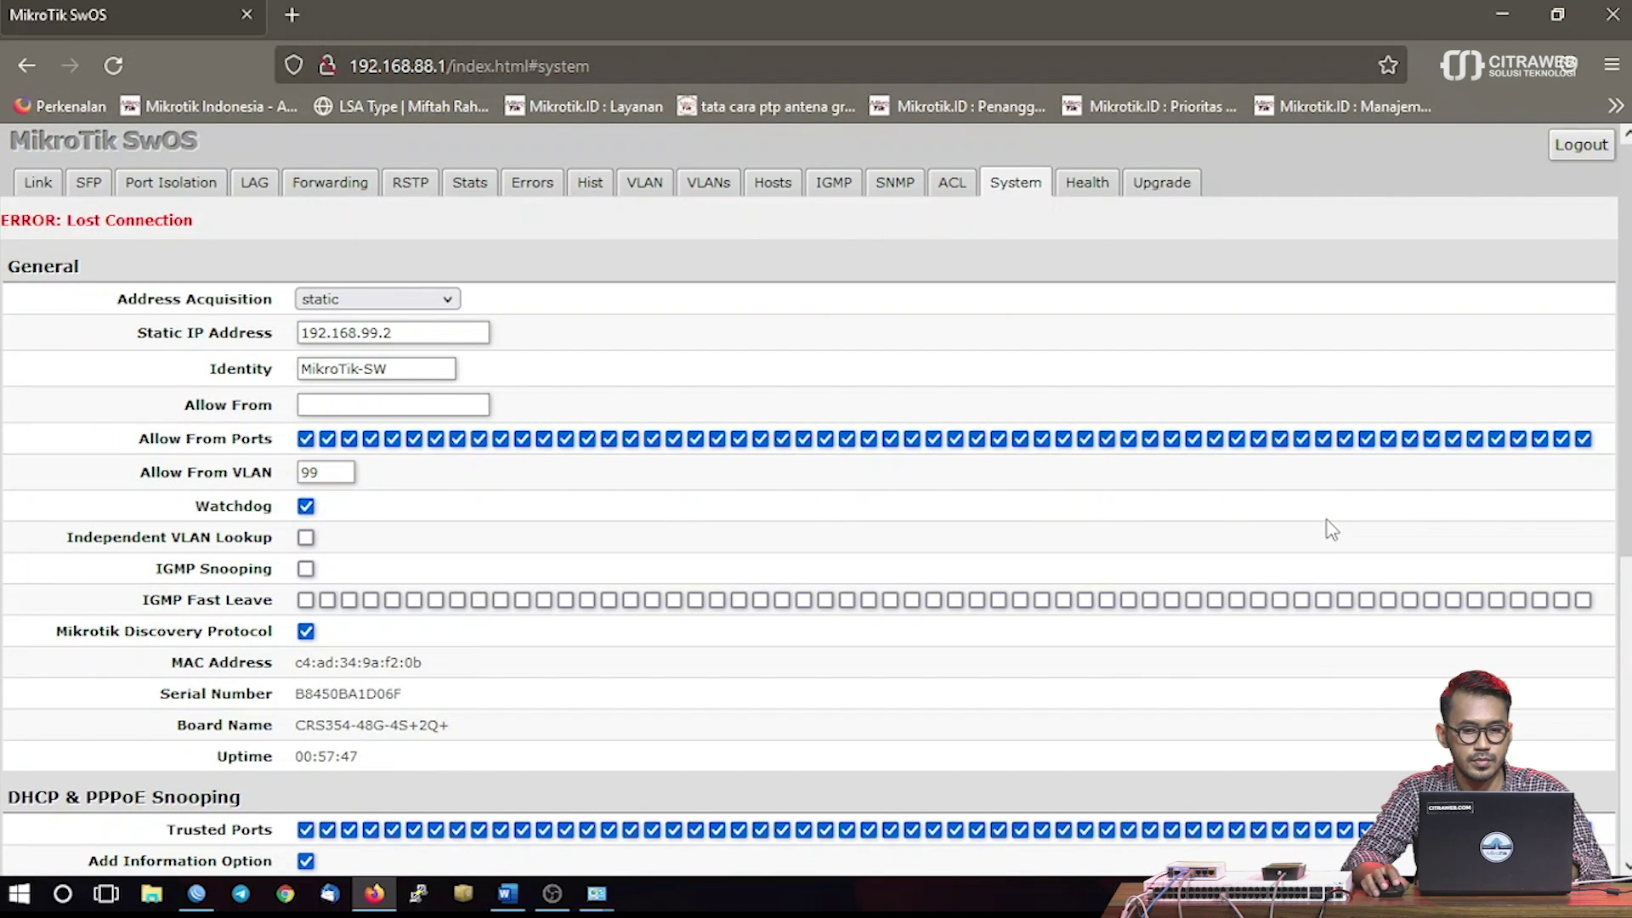
left_click_drag(212, 228, 8, 210)
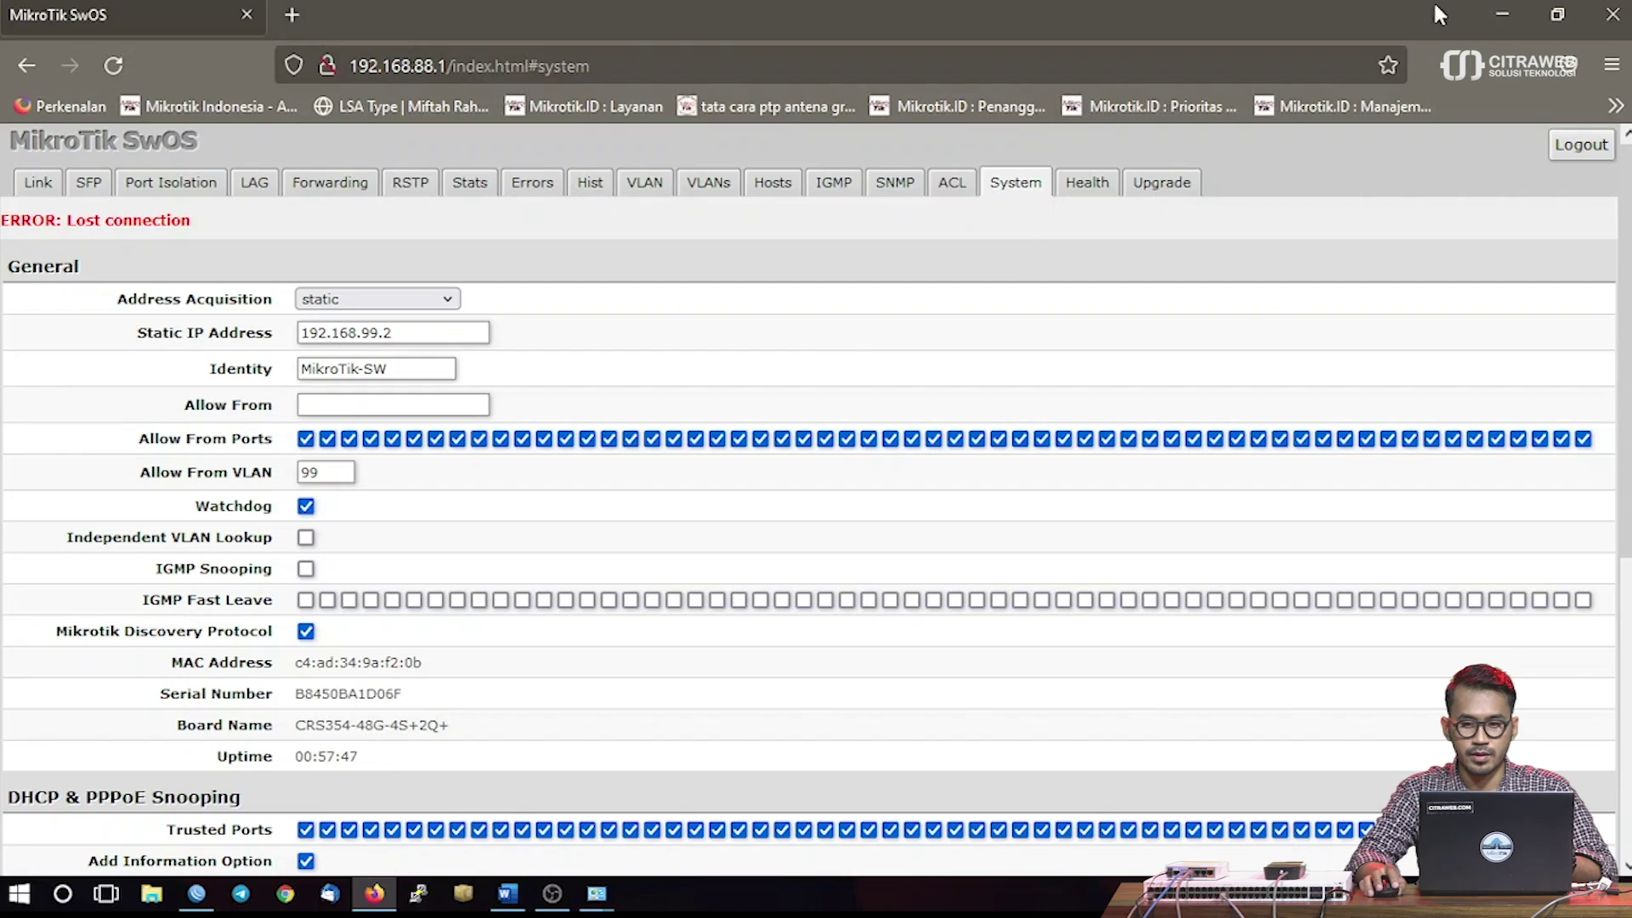
left_click(1495, 18)
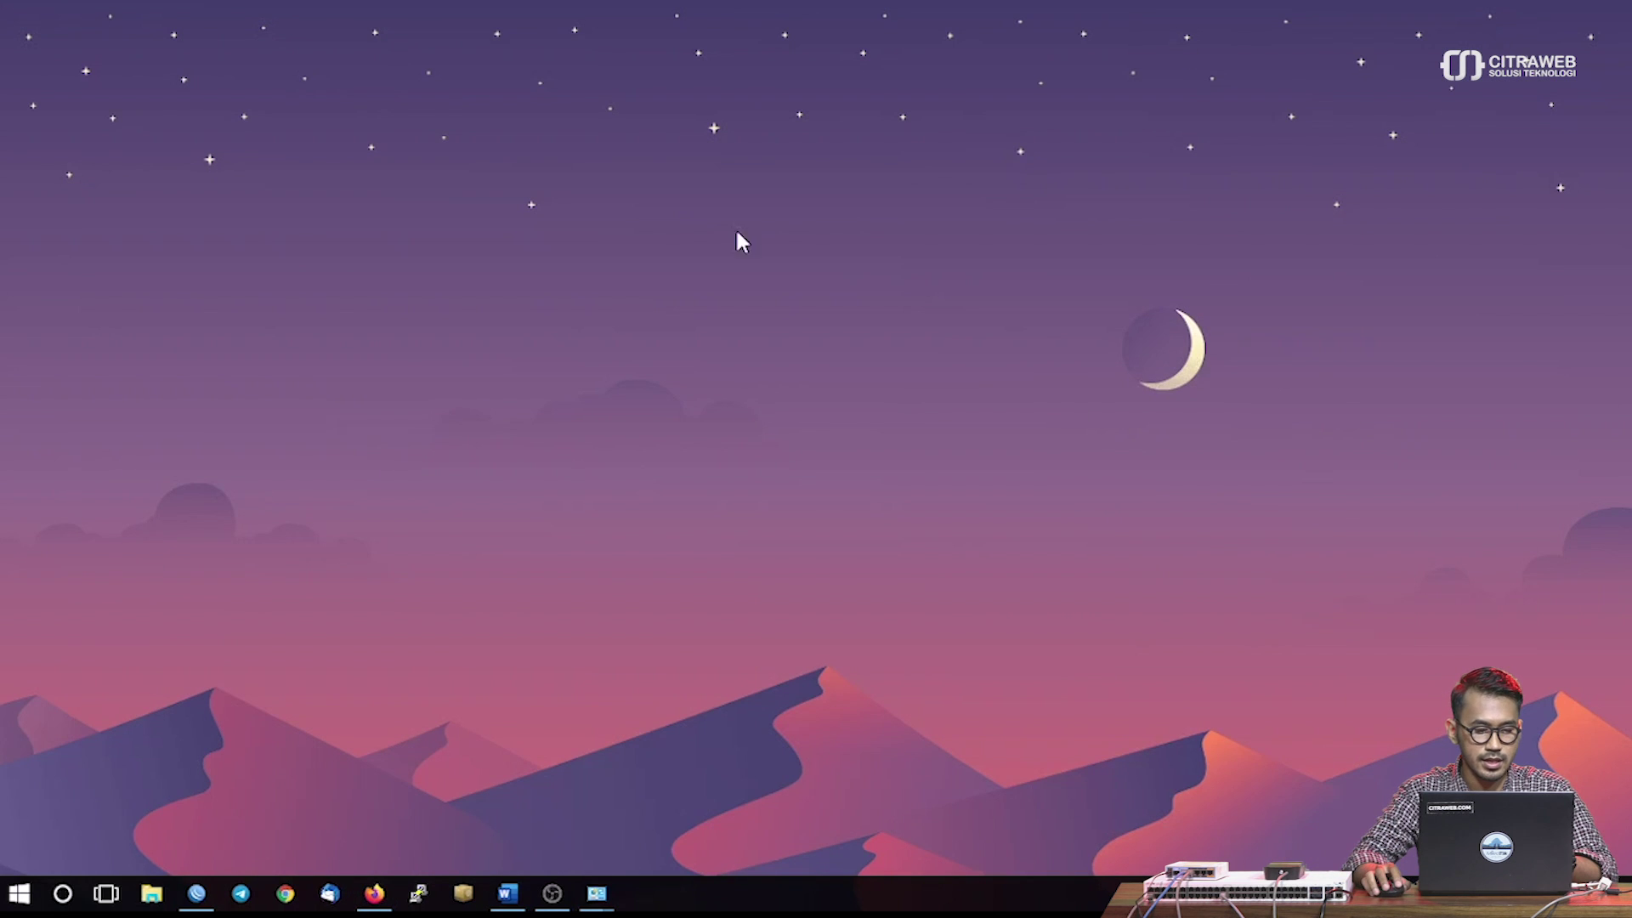
Connect to the wAP ac from the refreshed Neighbors list, maximize its session, and close DHCP Client
left_click(191, 897)
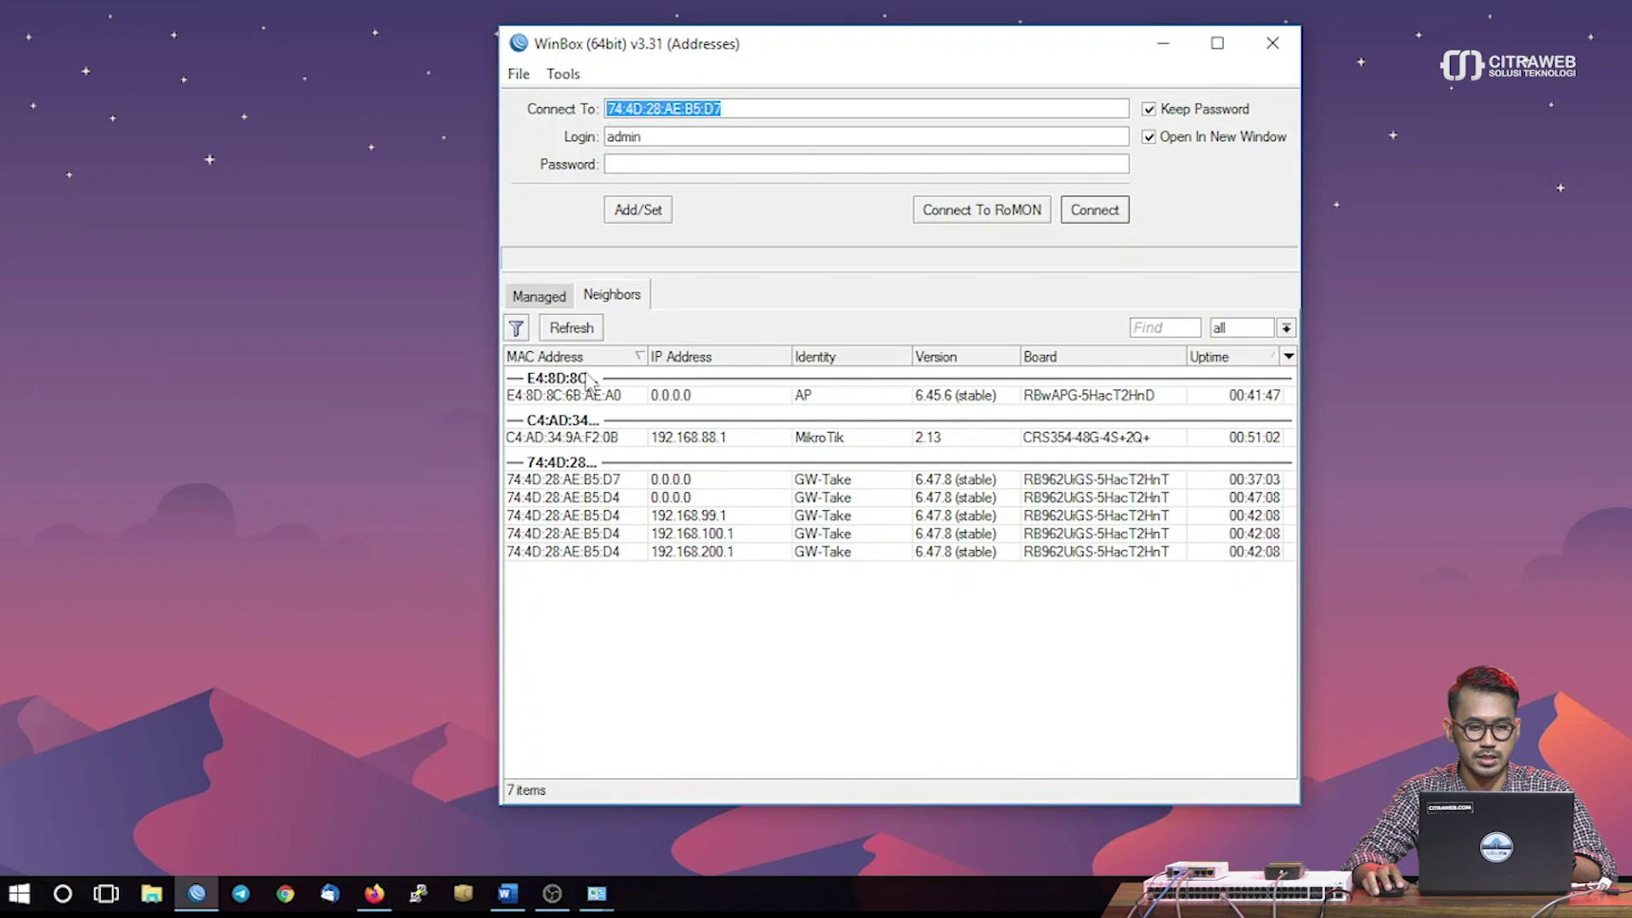
left_click(584, 334)
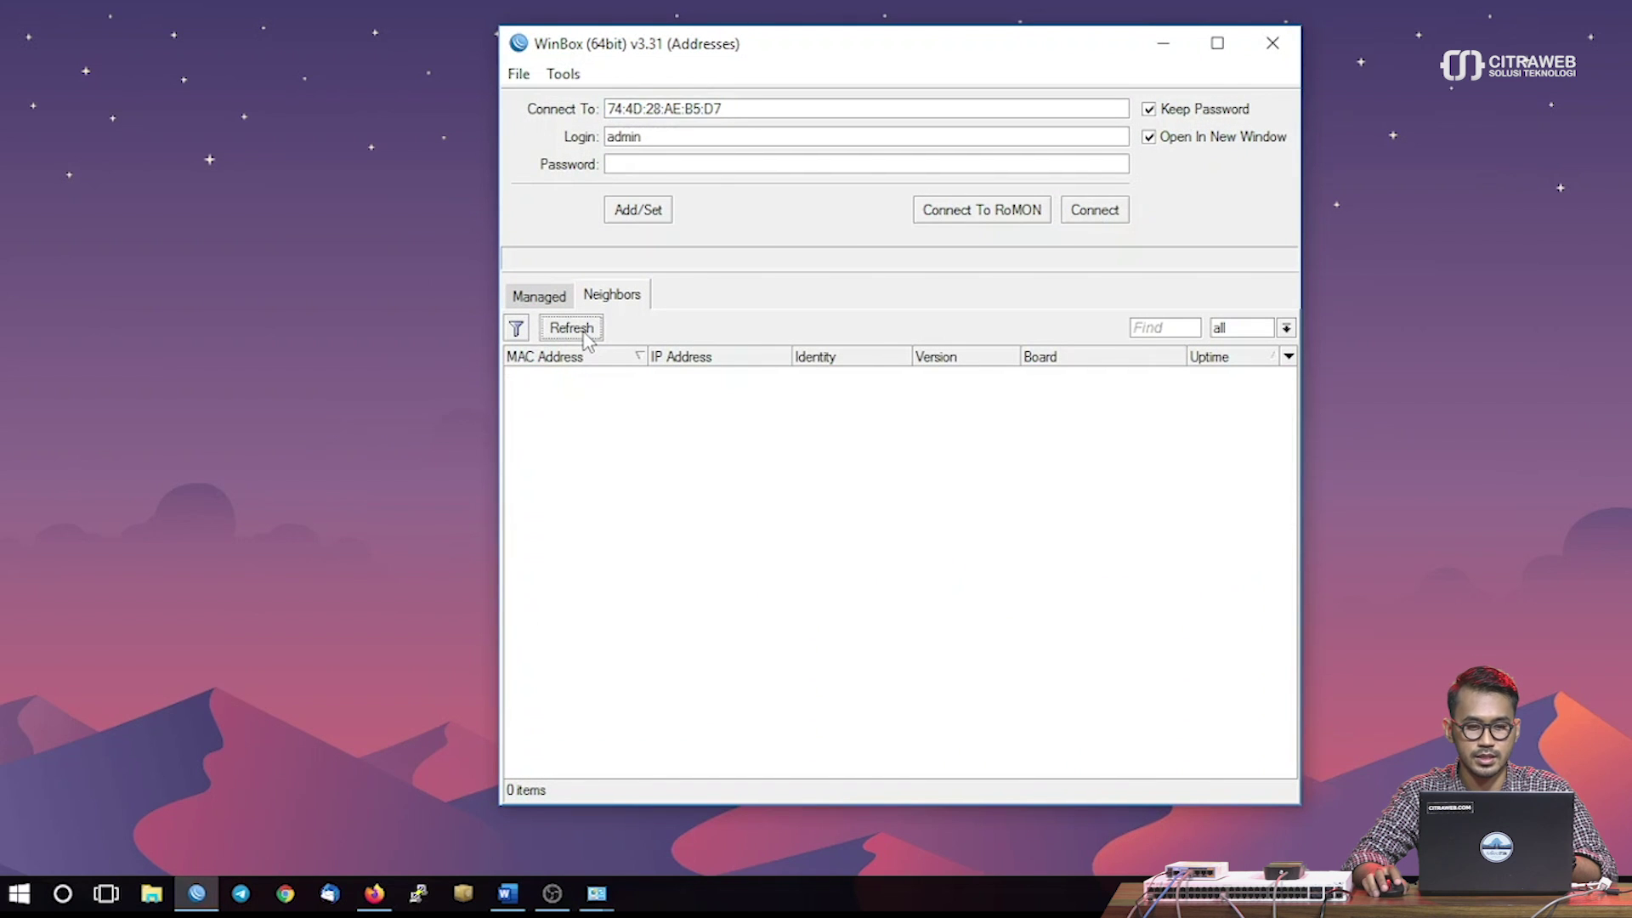
left_click(597, 379)
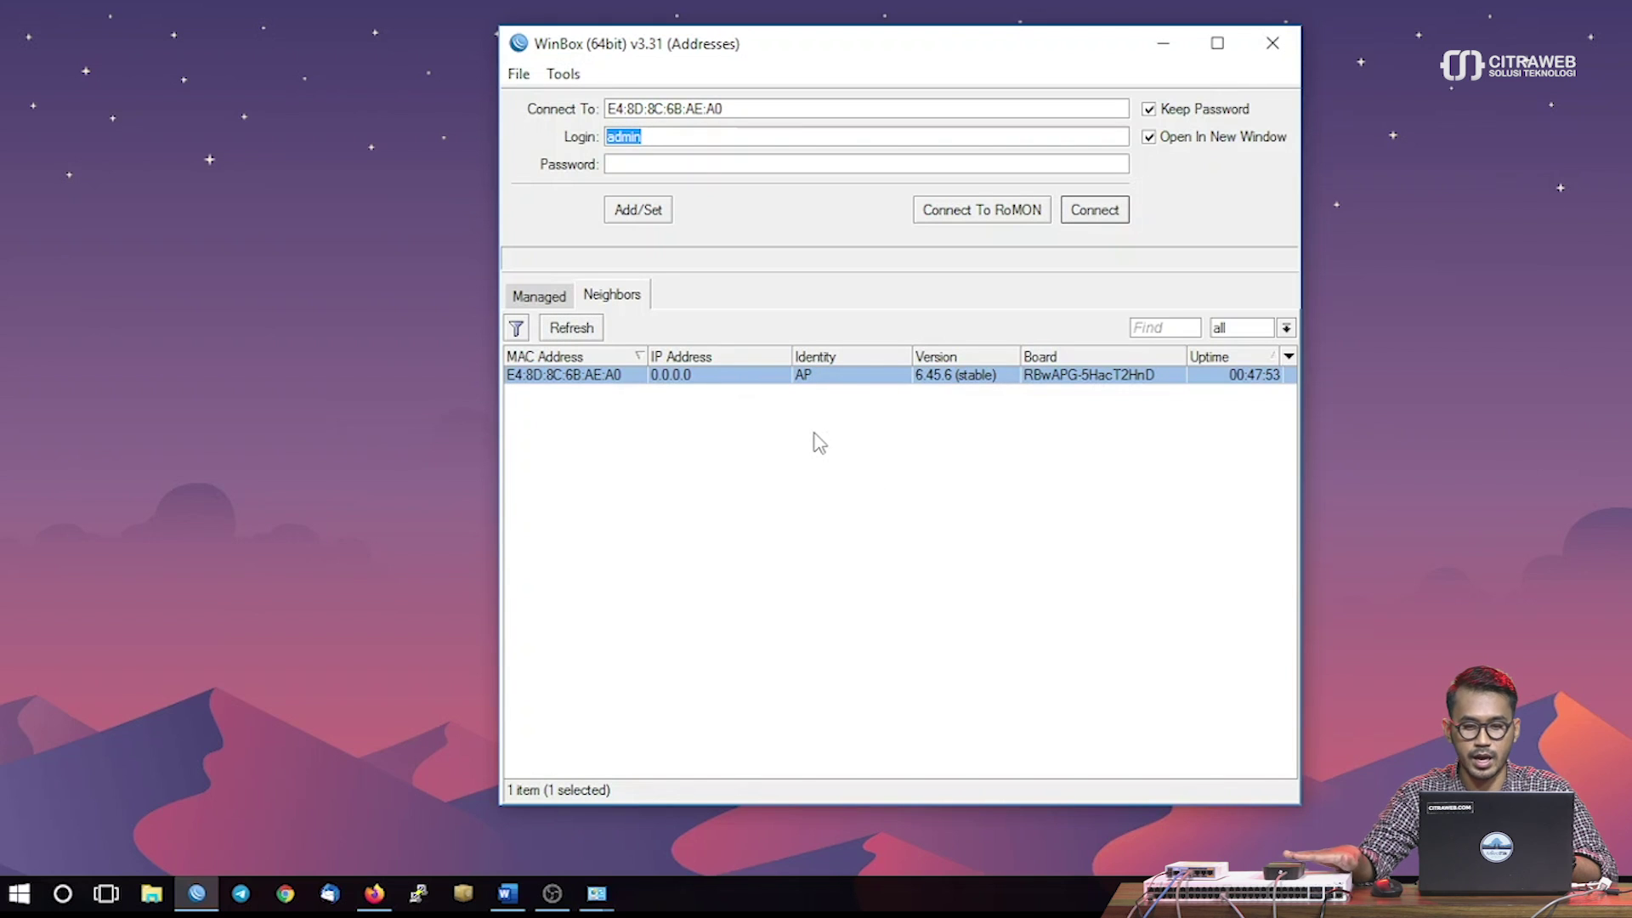
left_click(1091, 217)
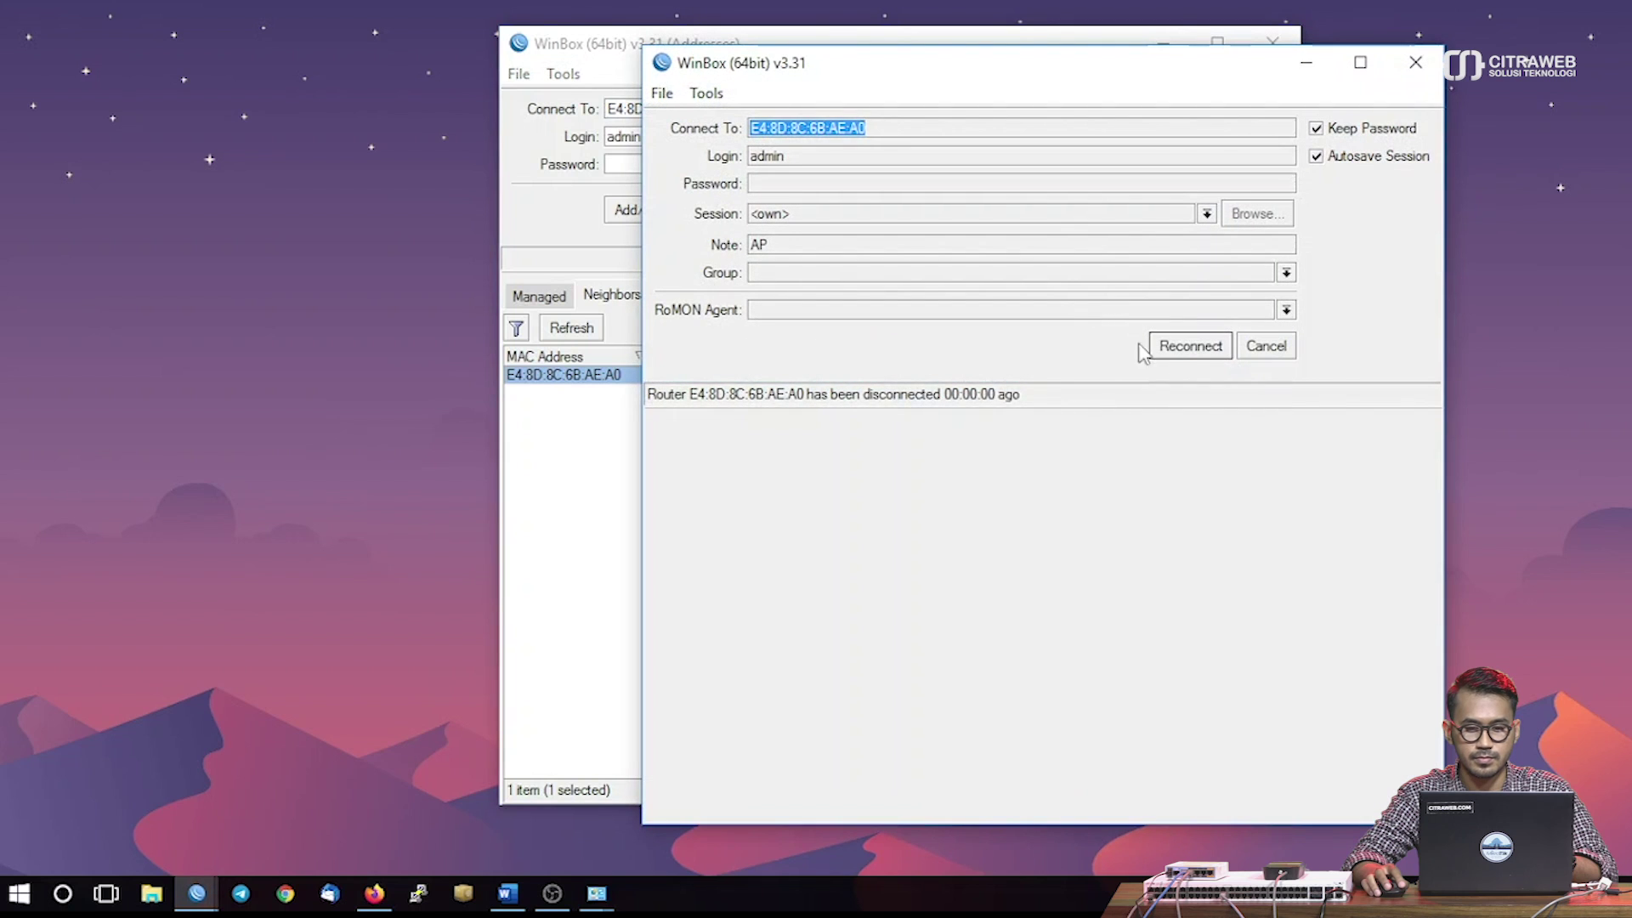
left_click(1168, 352)
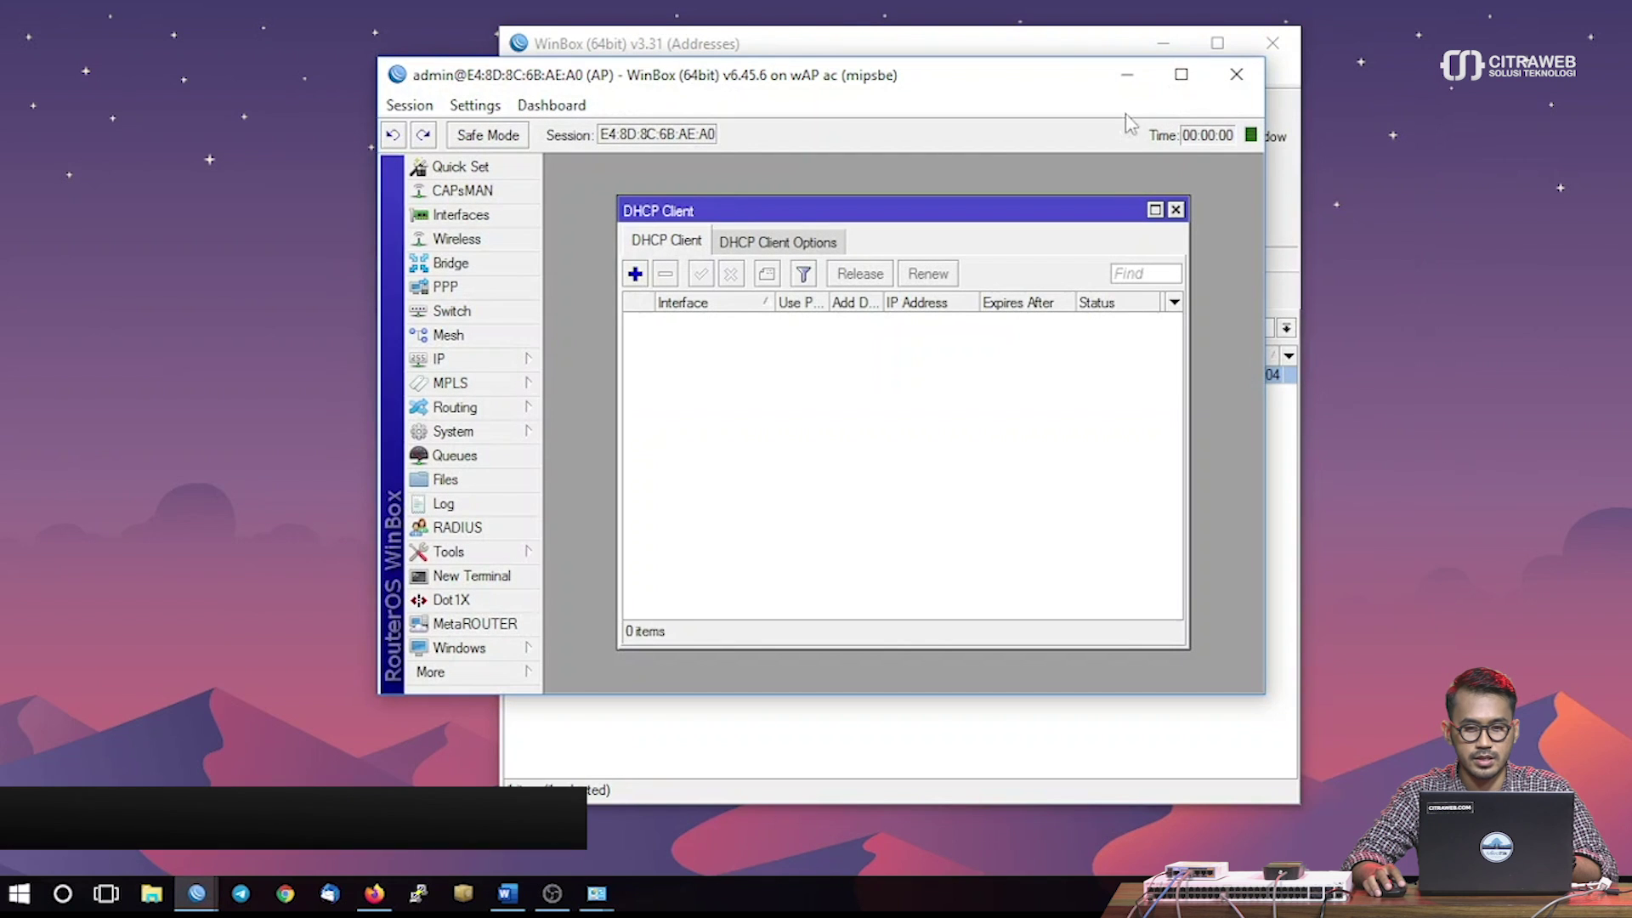
left_click(1175, 89)
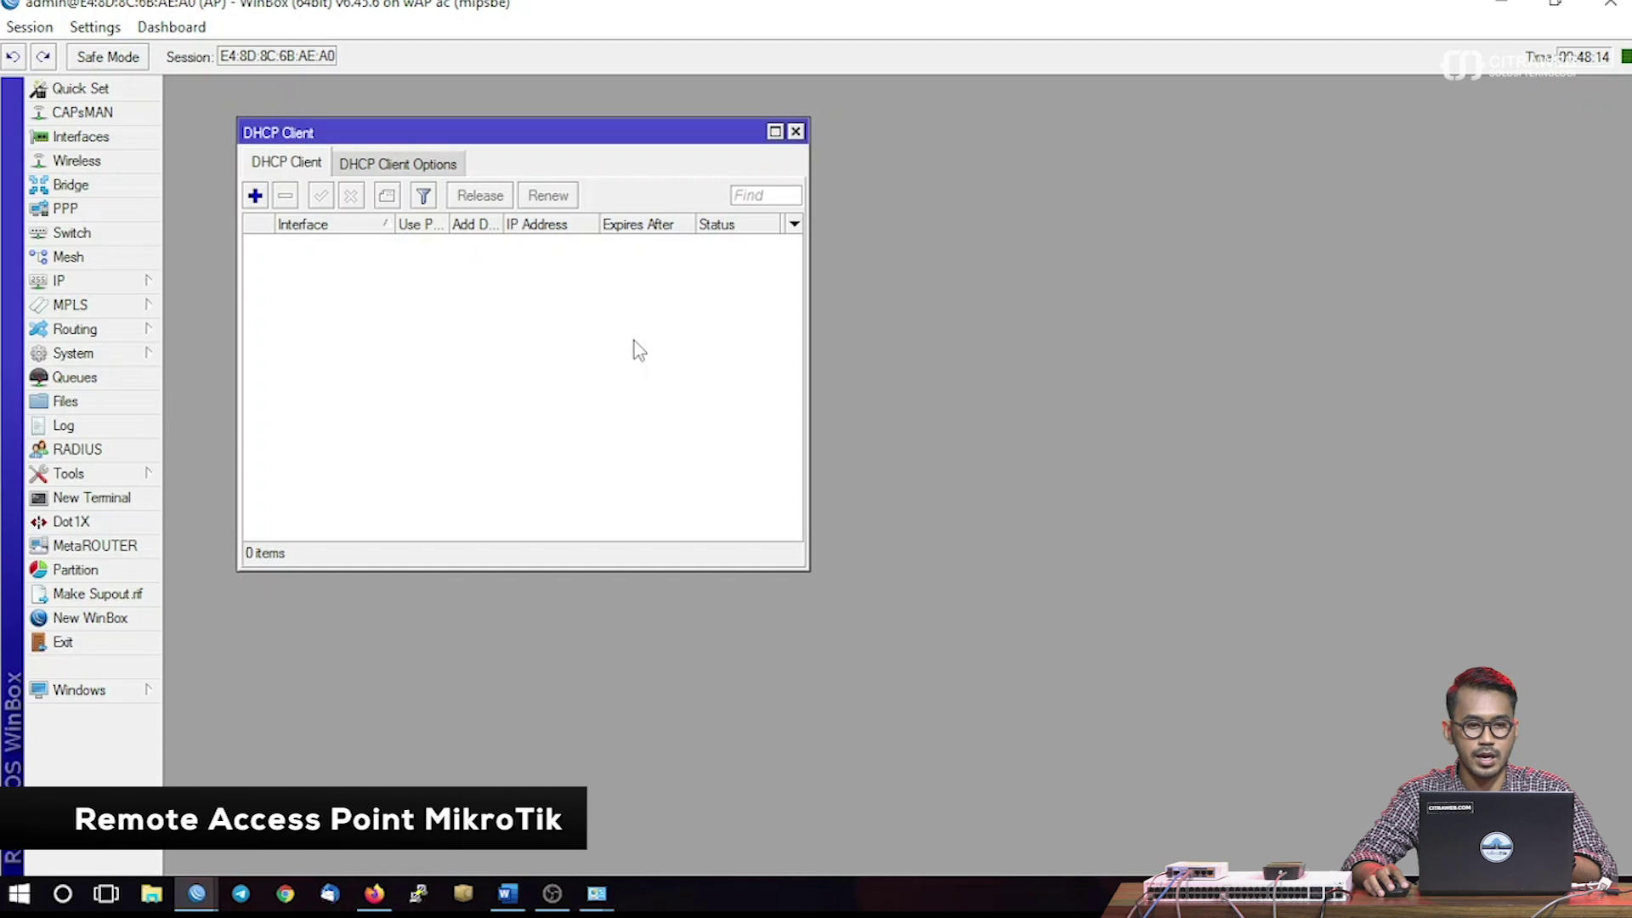
key("Escape")
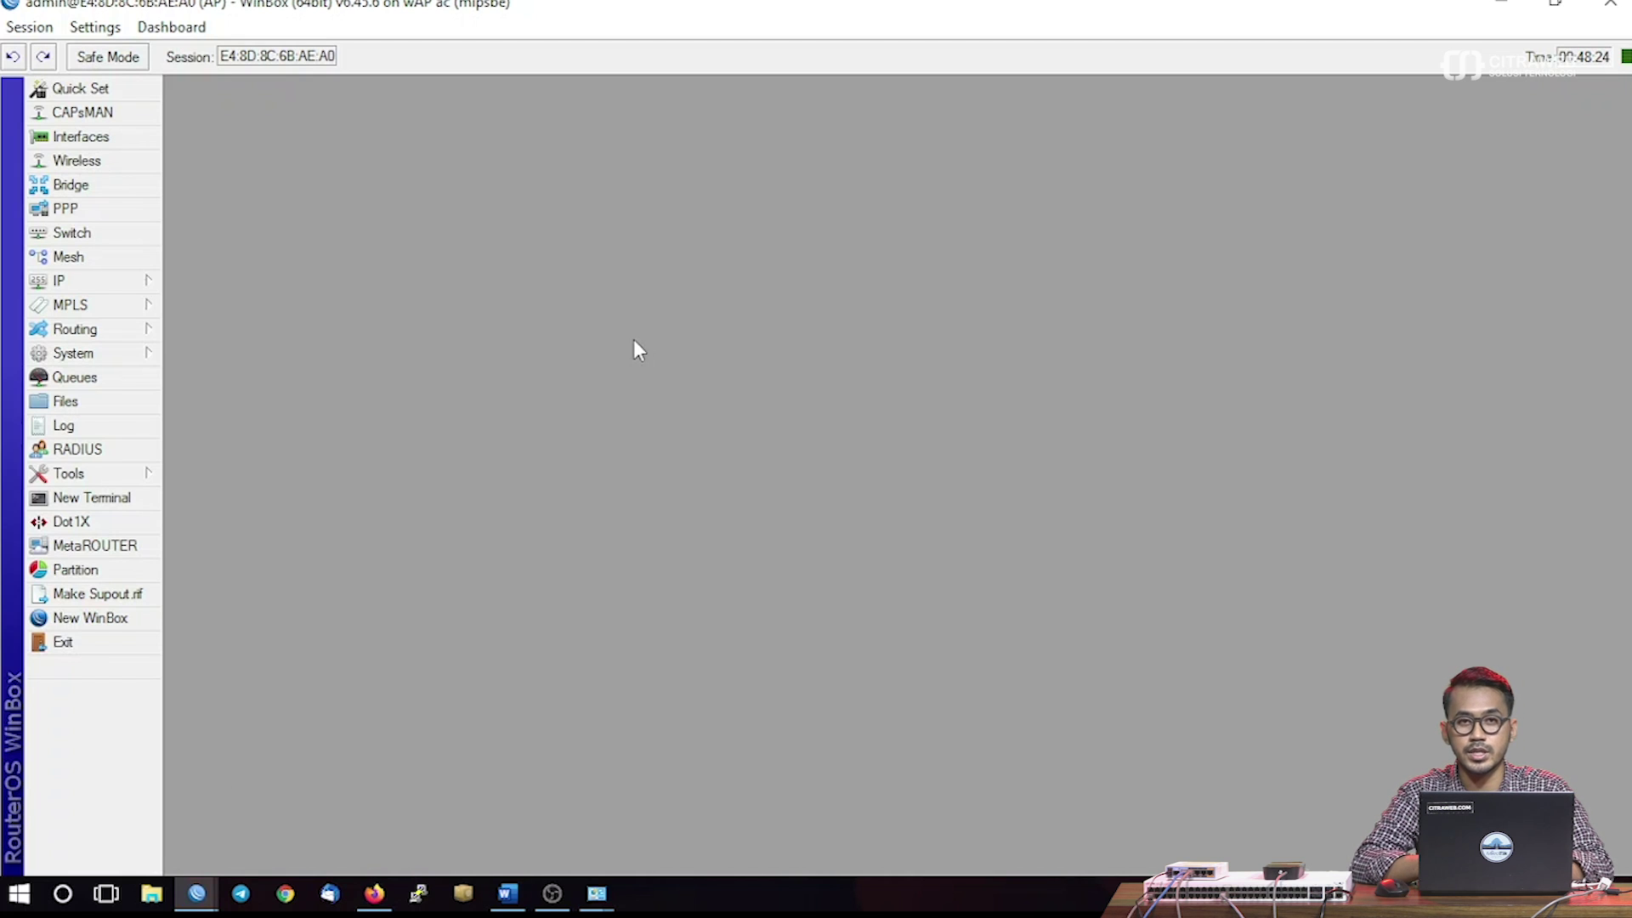
Create a new bridge, bridge1, with default settings
left_click(128, 184)
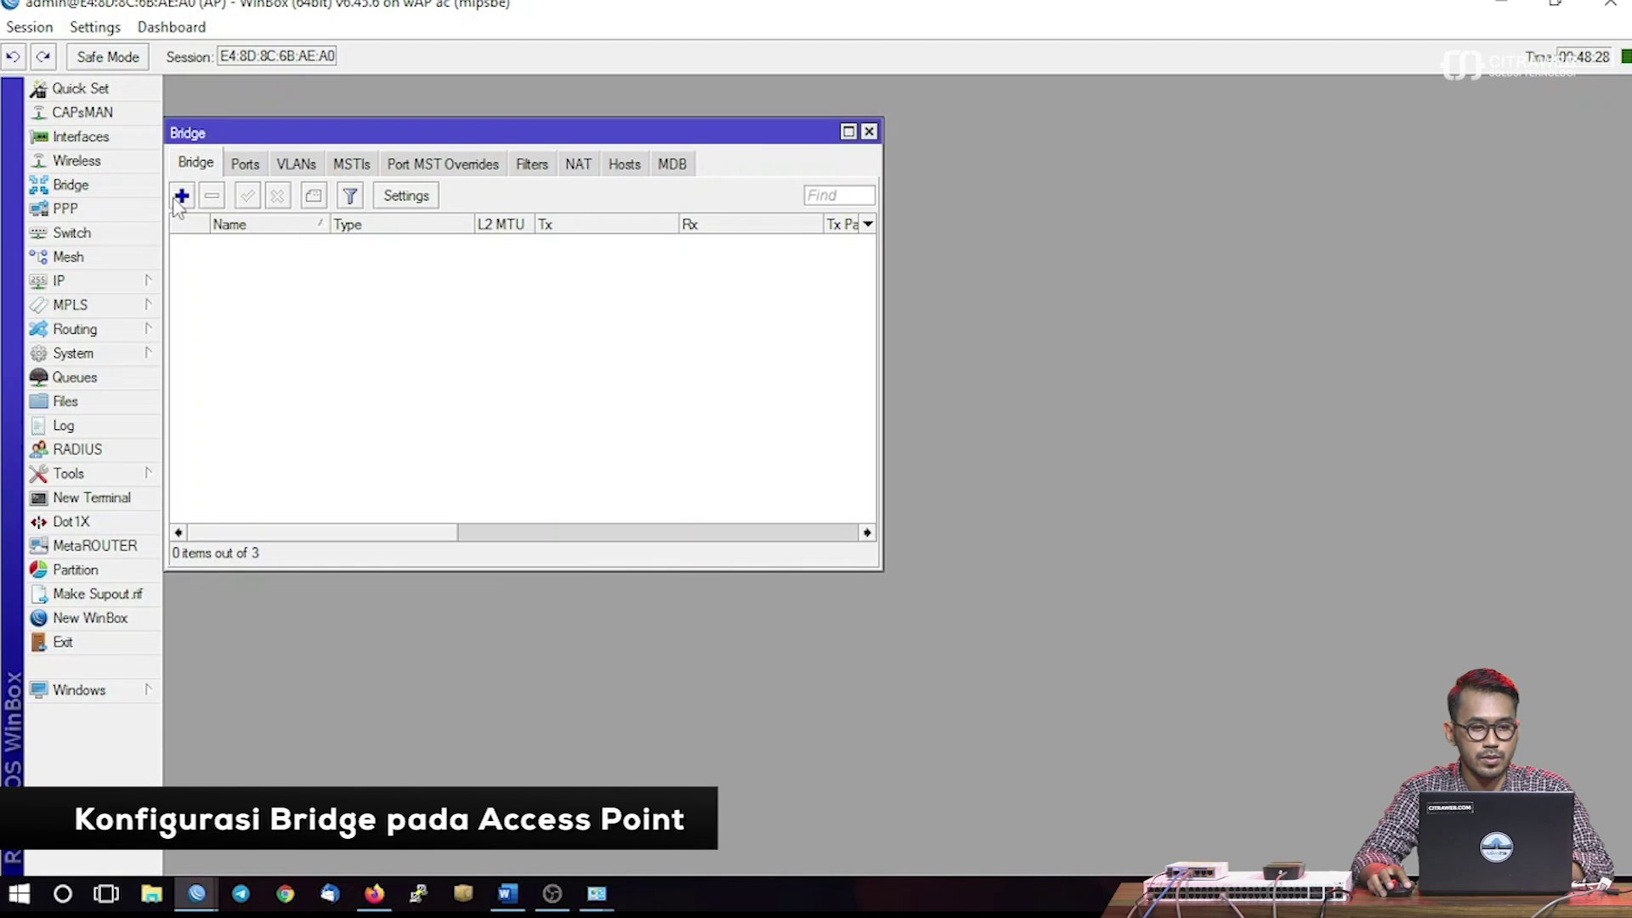
left_click(181, 196)
left_click(276, 126)
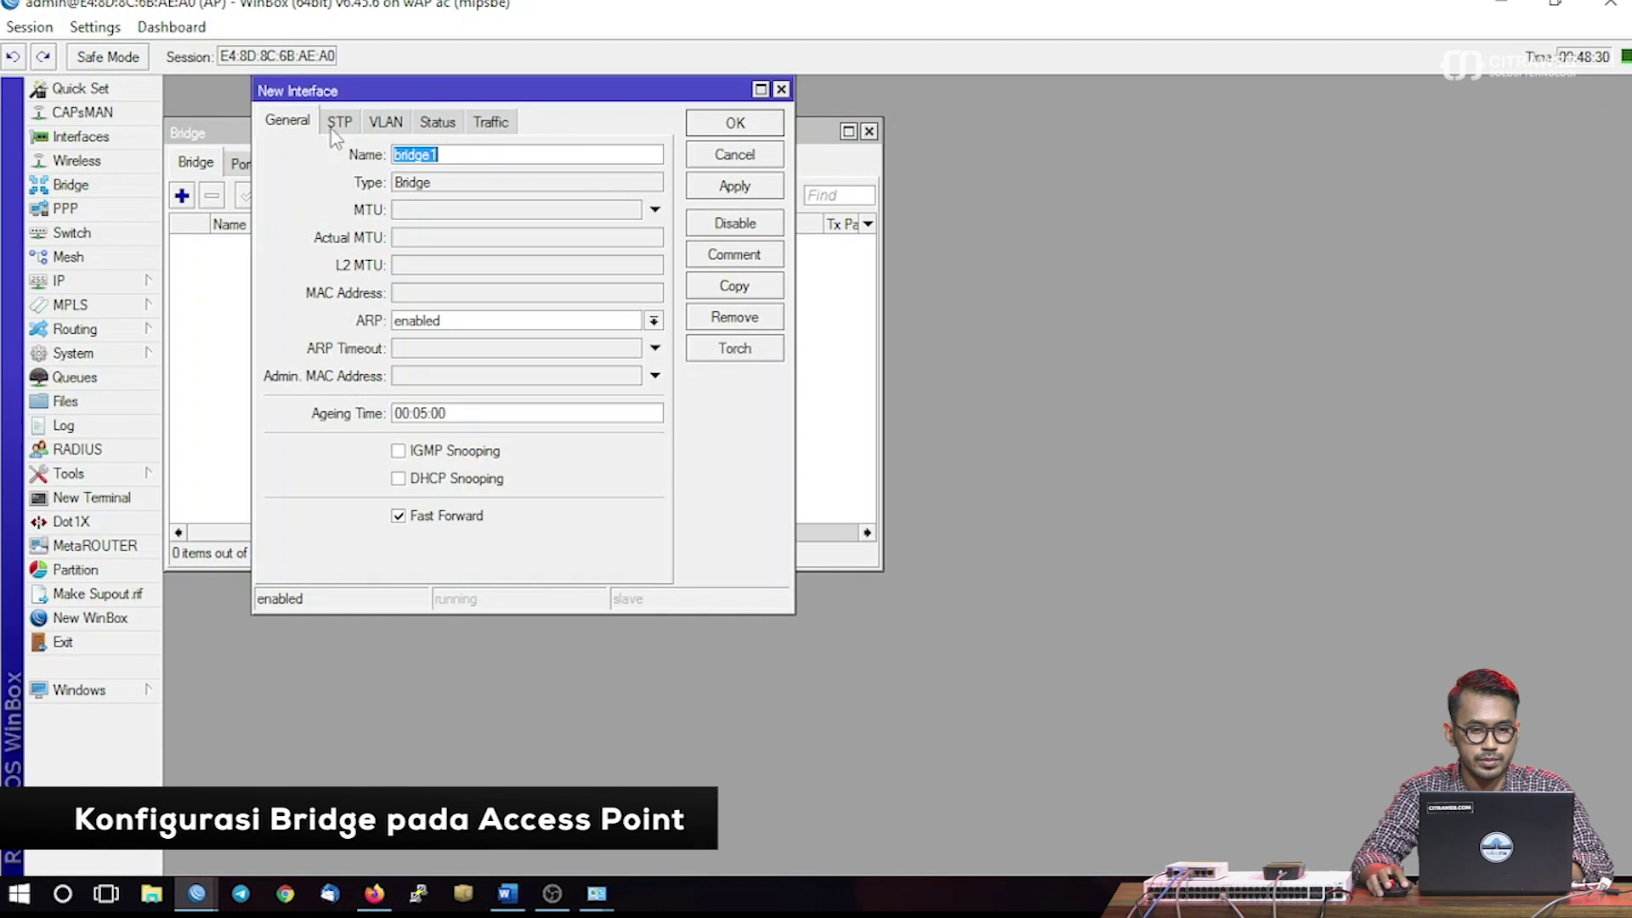
left_click(719, 125)
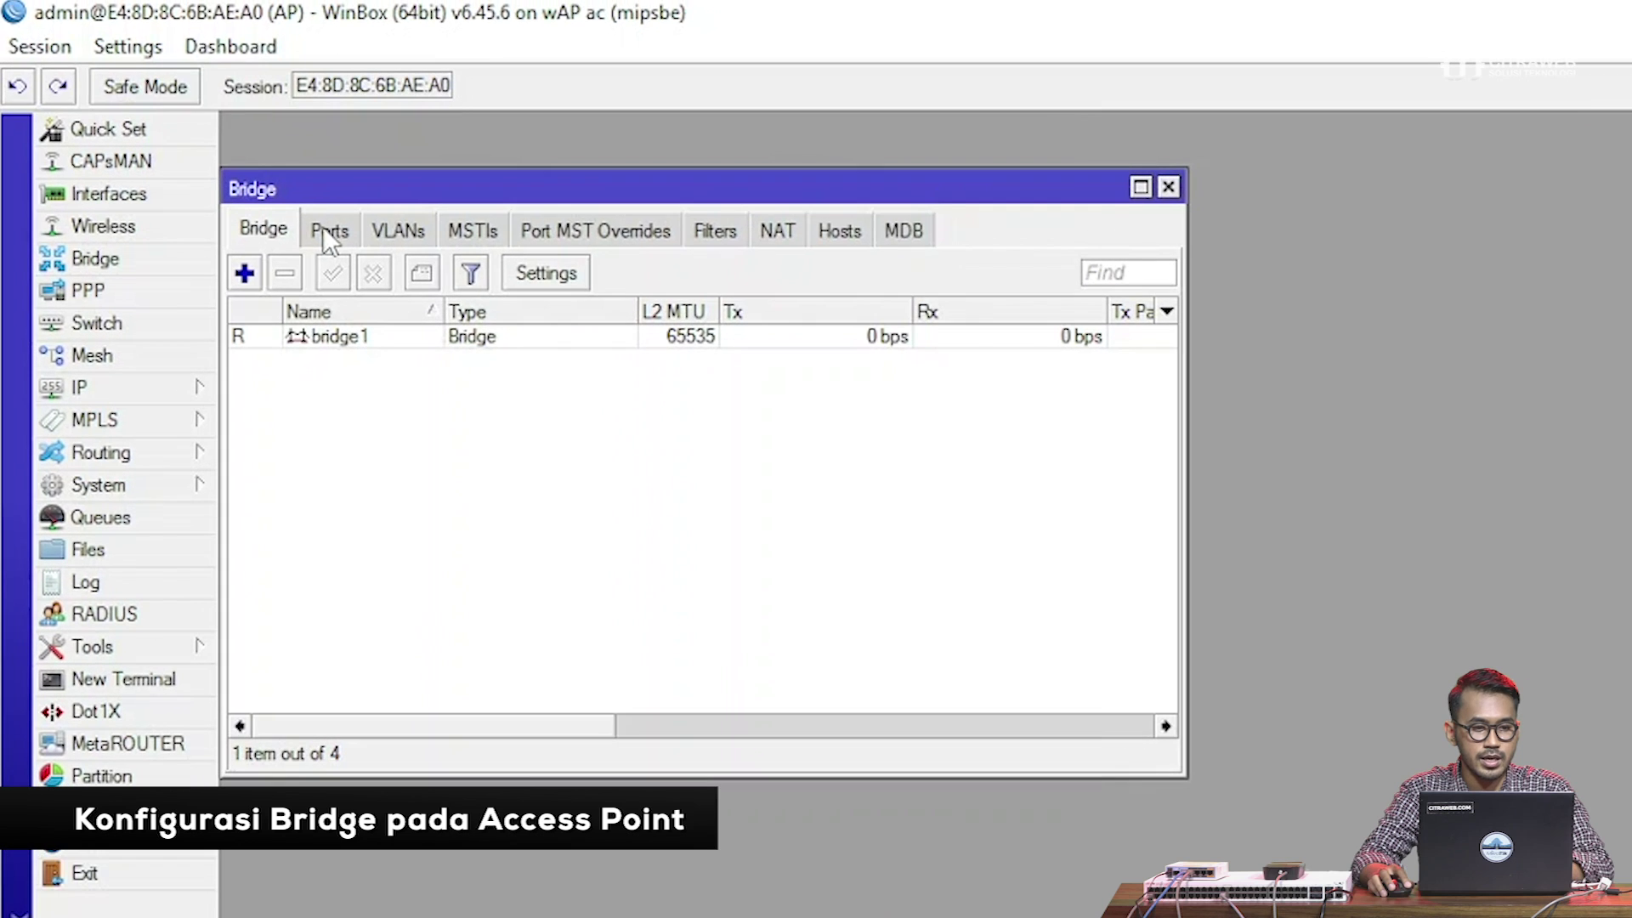
Add wlan1 and wlan2 as ports of bridge1
left_click(331, 231)
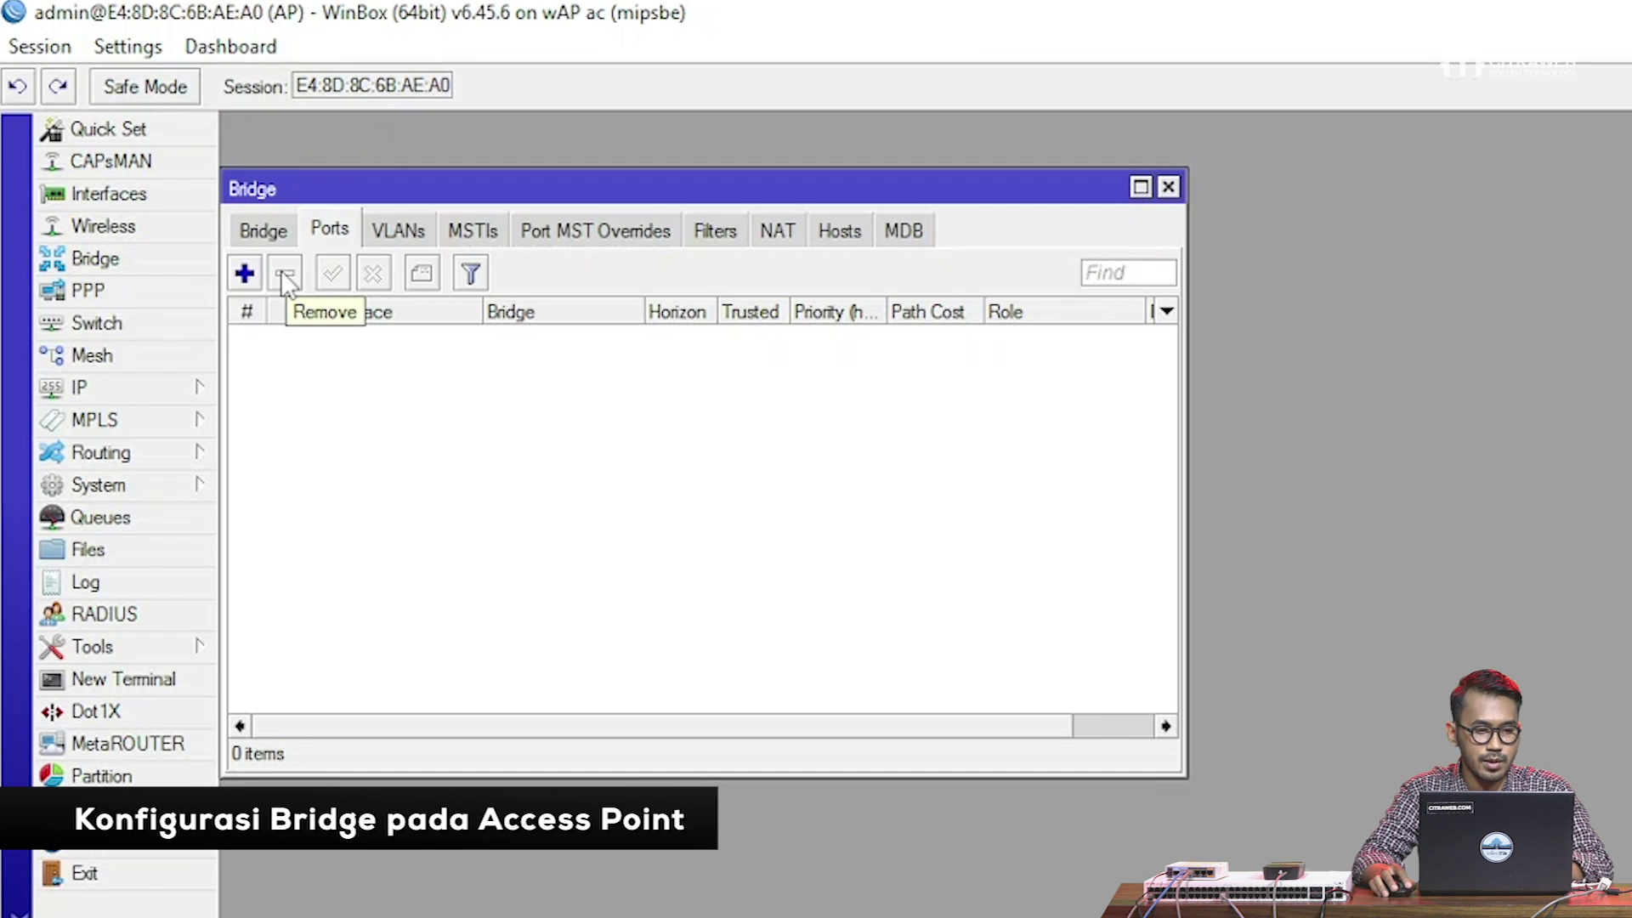
left_click(244, 273)
left_click(414, 175)
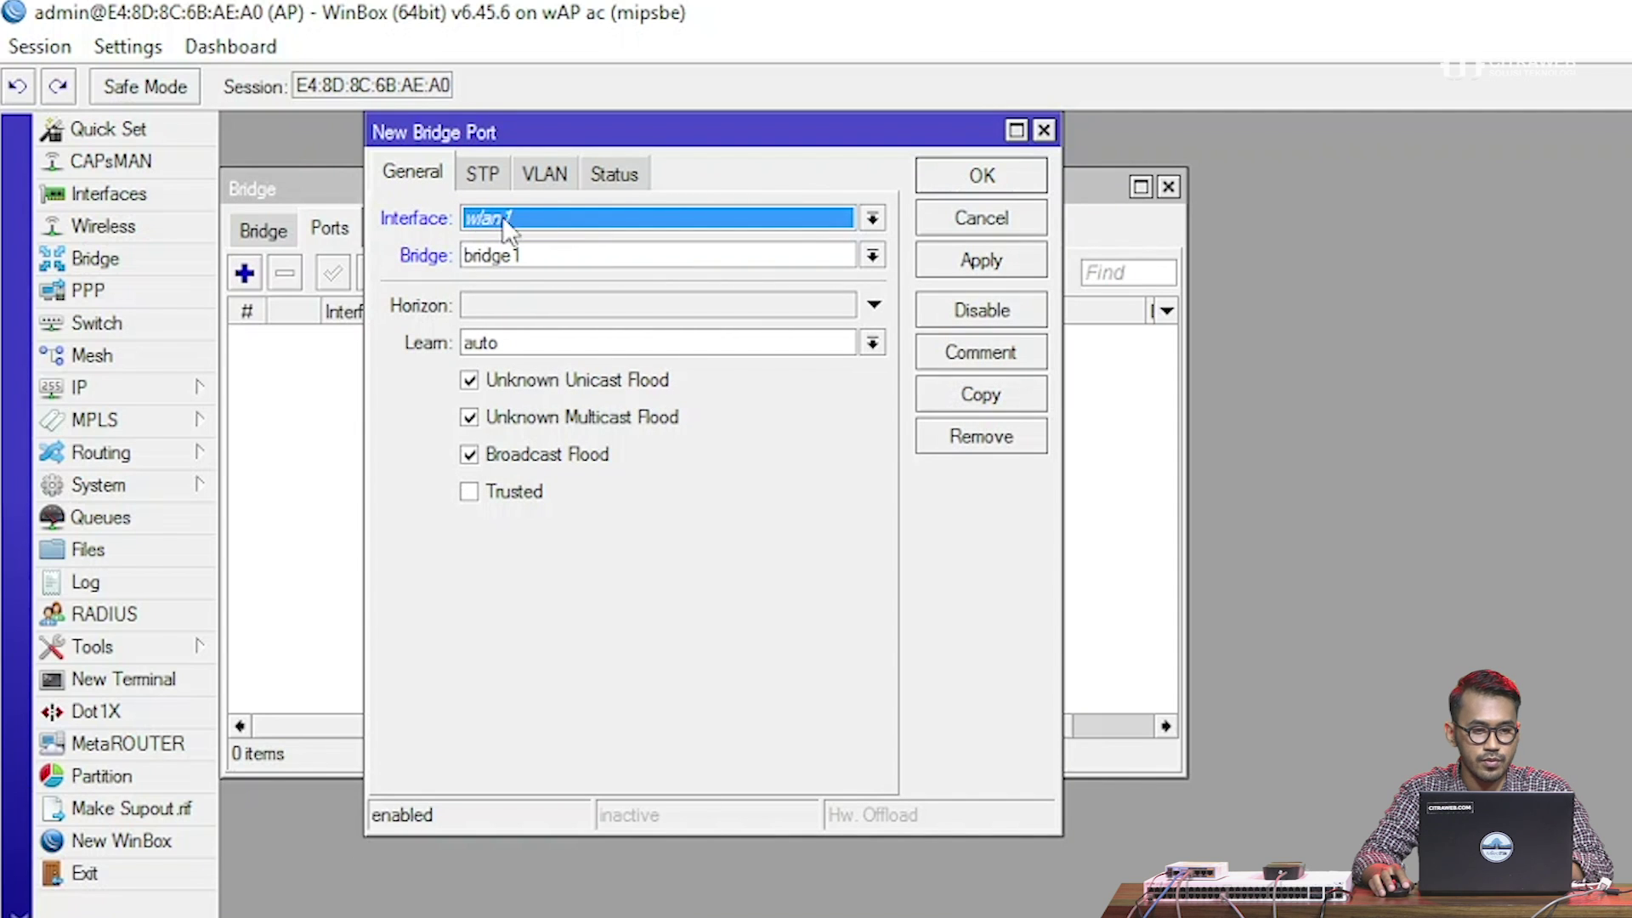
left_click(947, 260)
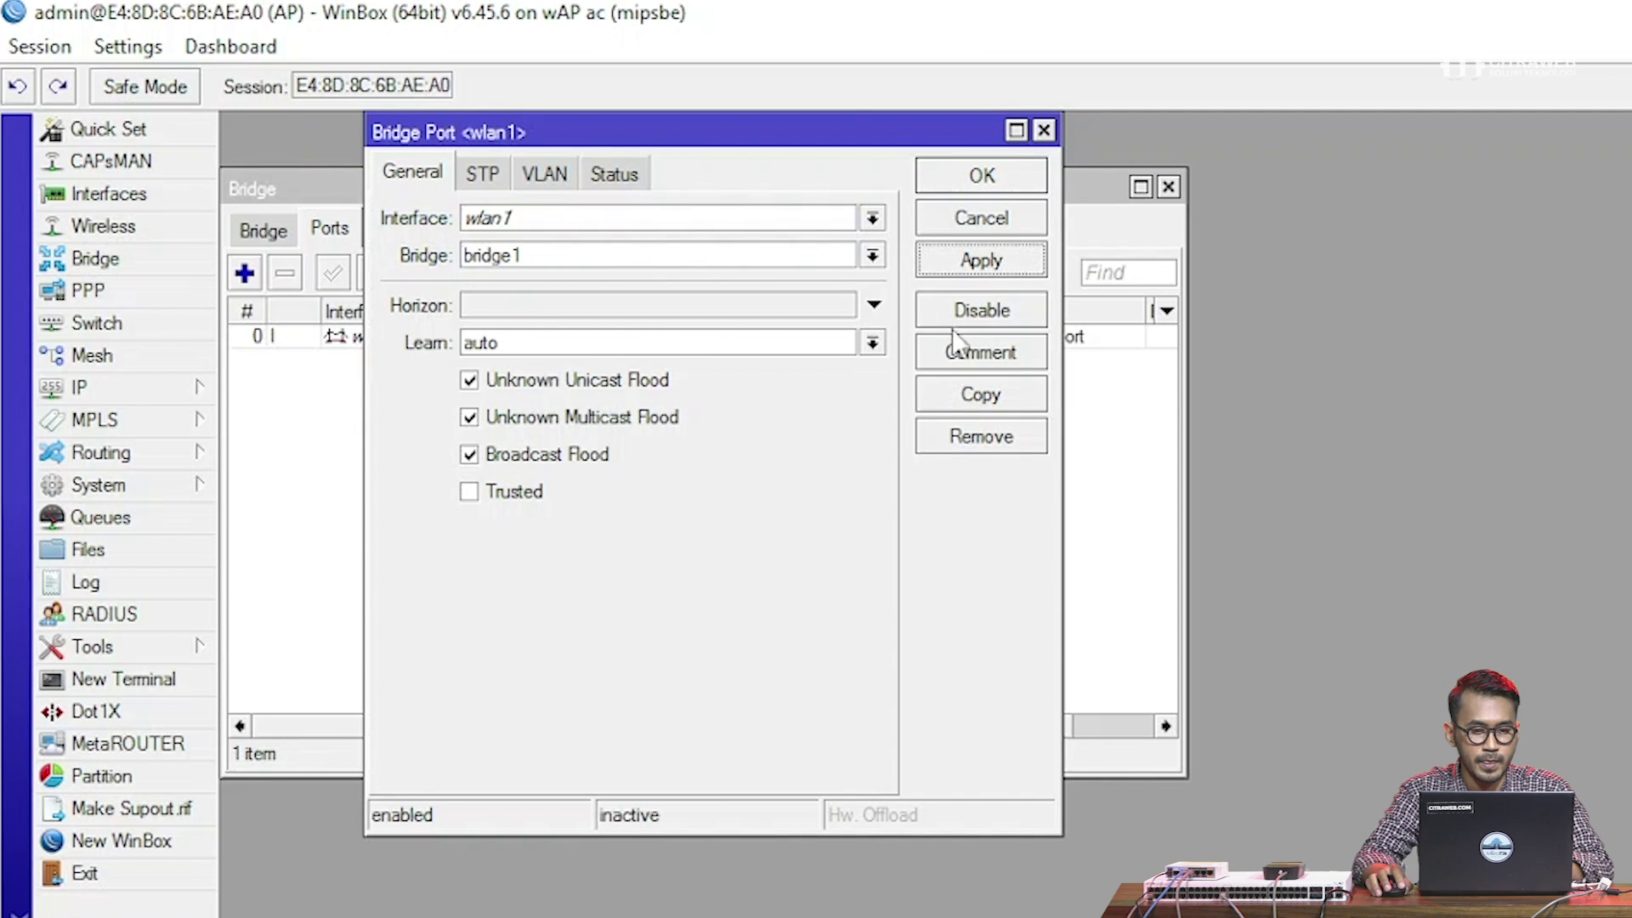
left_click(945, 393)
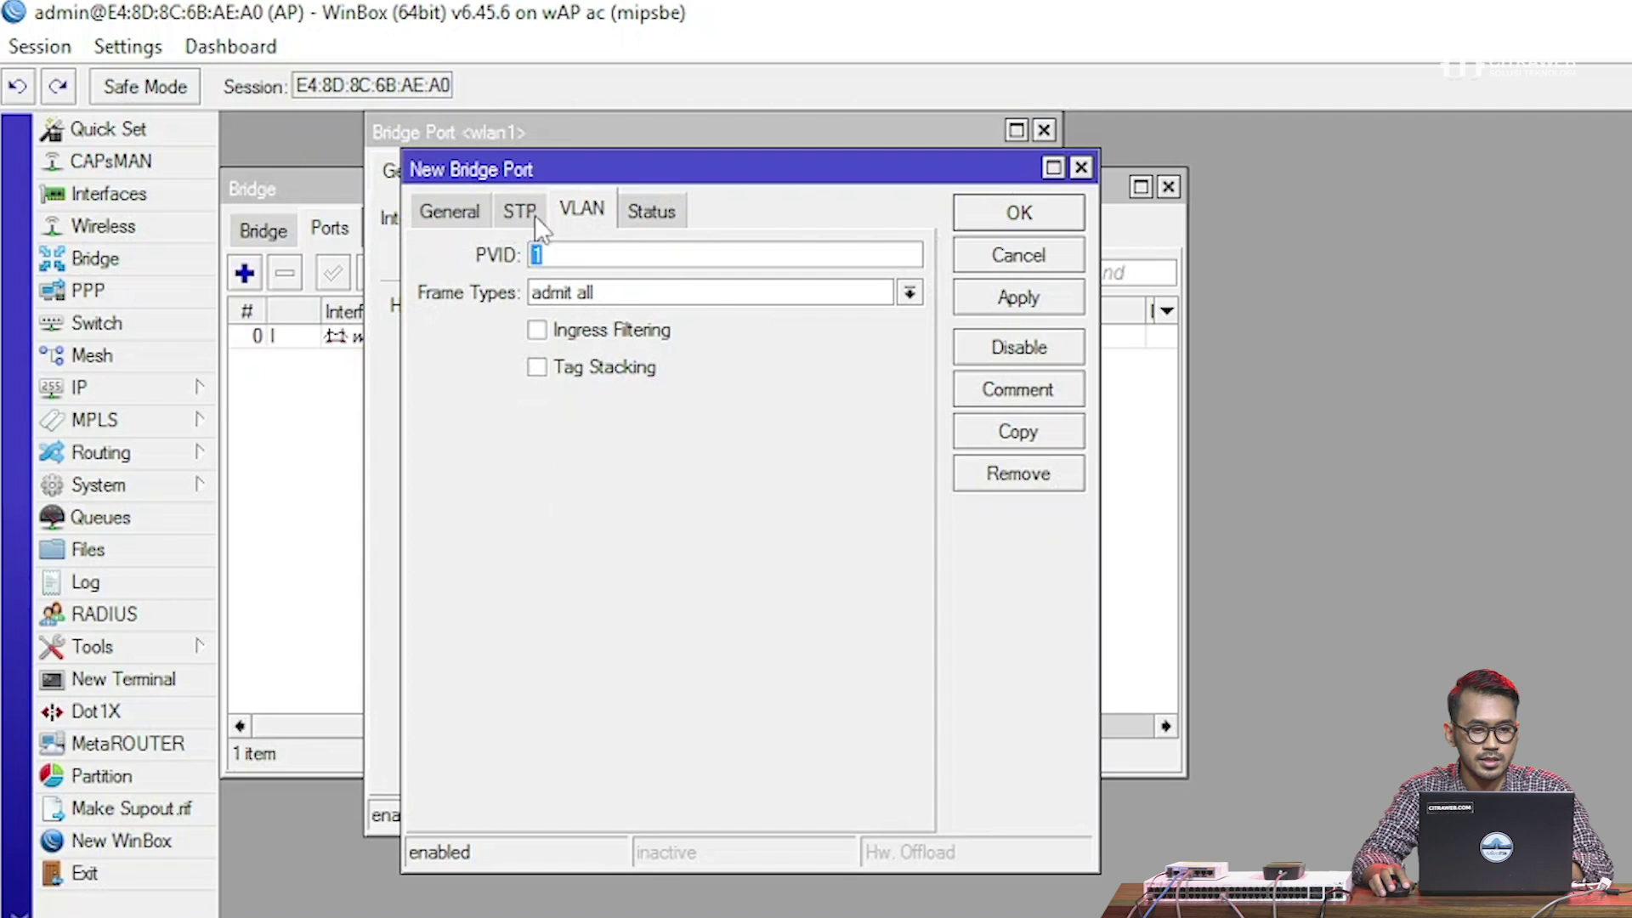
left_click(448, 211)
left_click(604, 255)
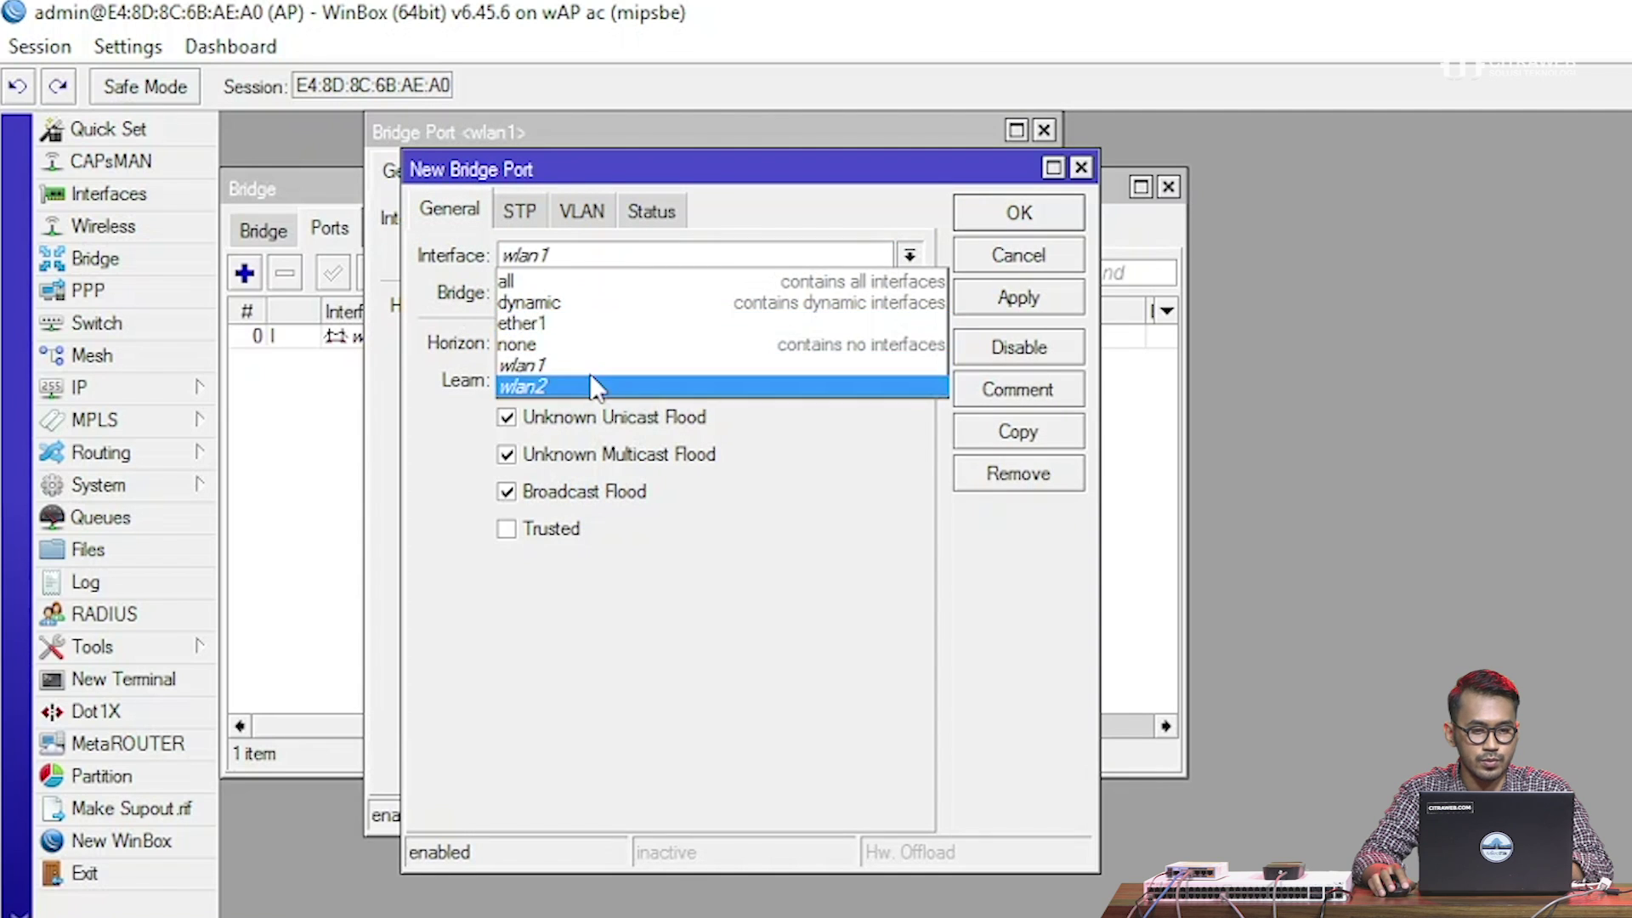
left_click(591, 382)
left_click(1001, 300)
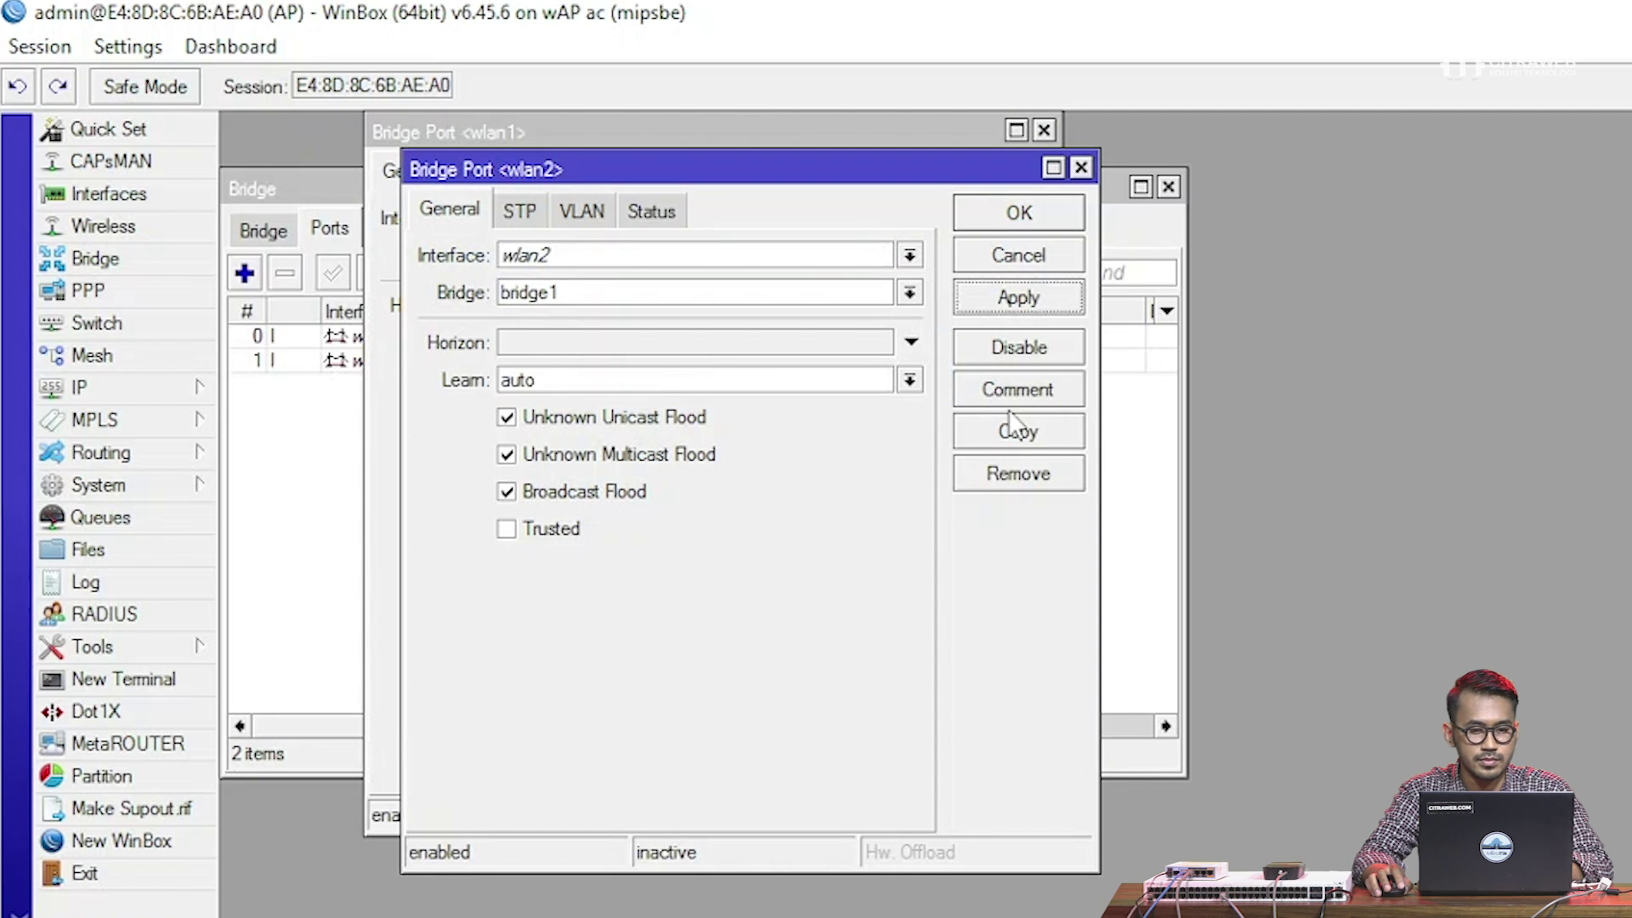
Add ether1 as a third bridge1 port and close all the port dialogs
left_click(1009, 438)
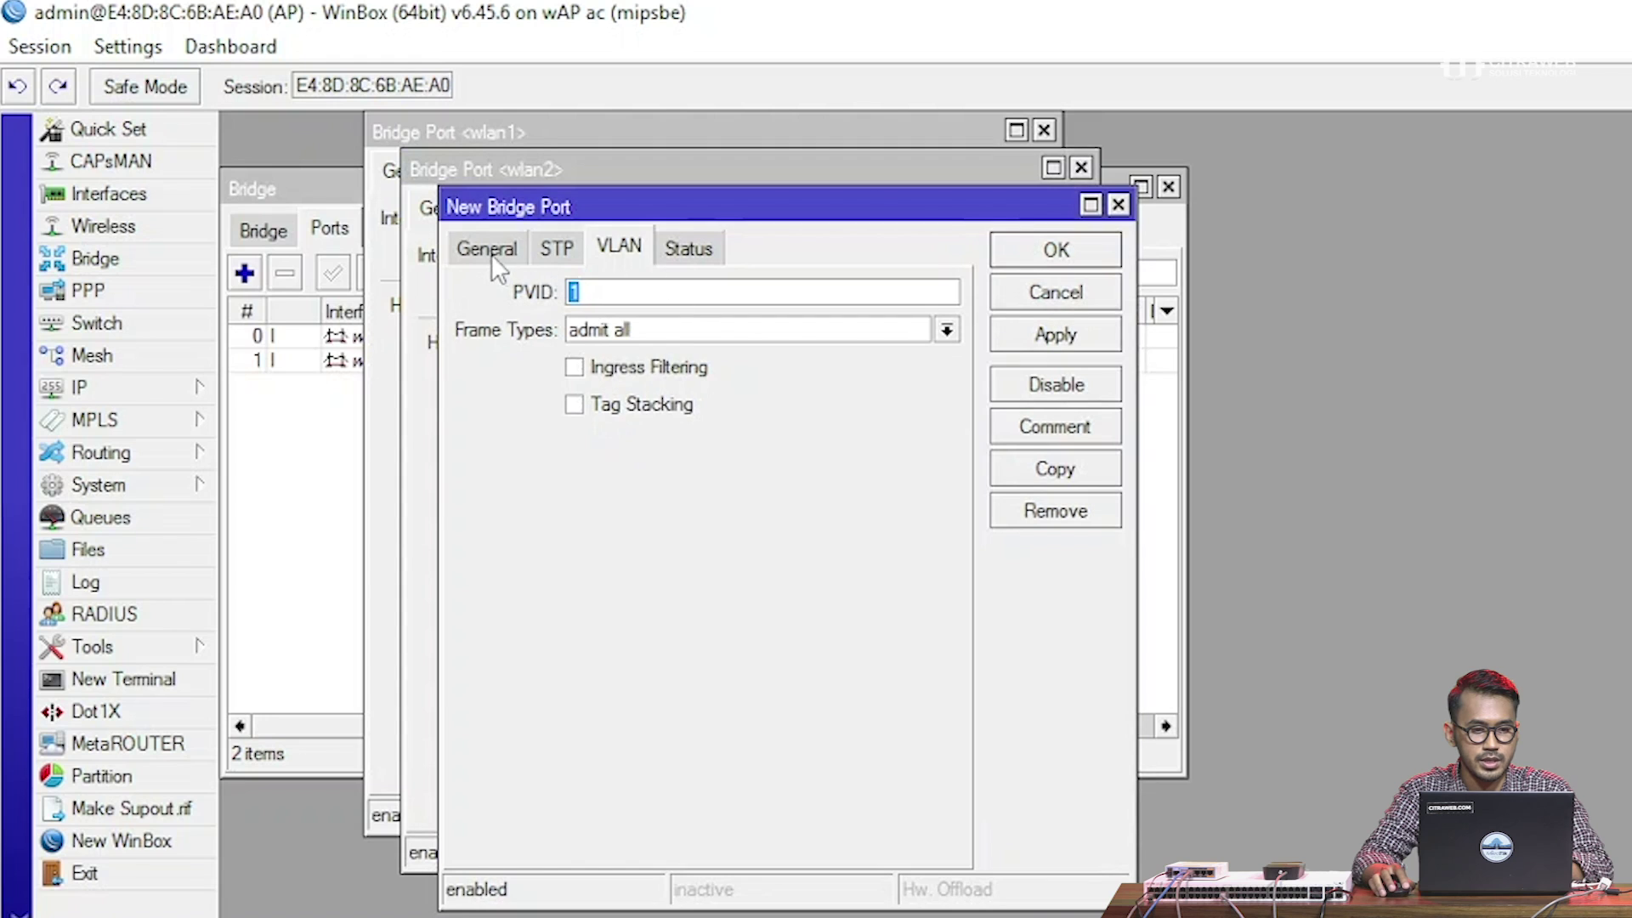
left_click(491, 253)
left_click(630, 289)
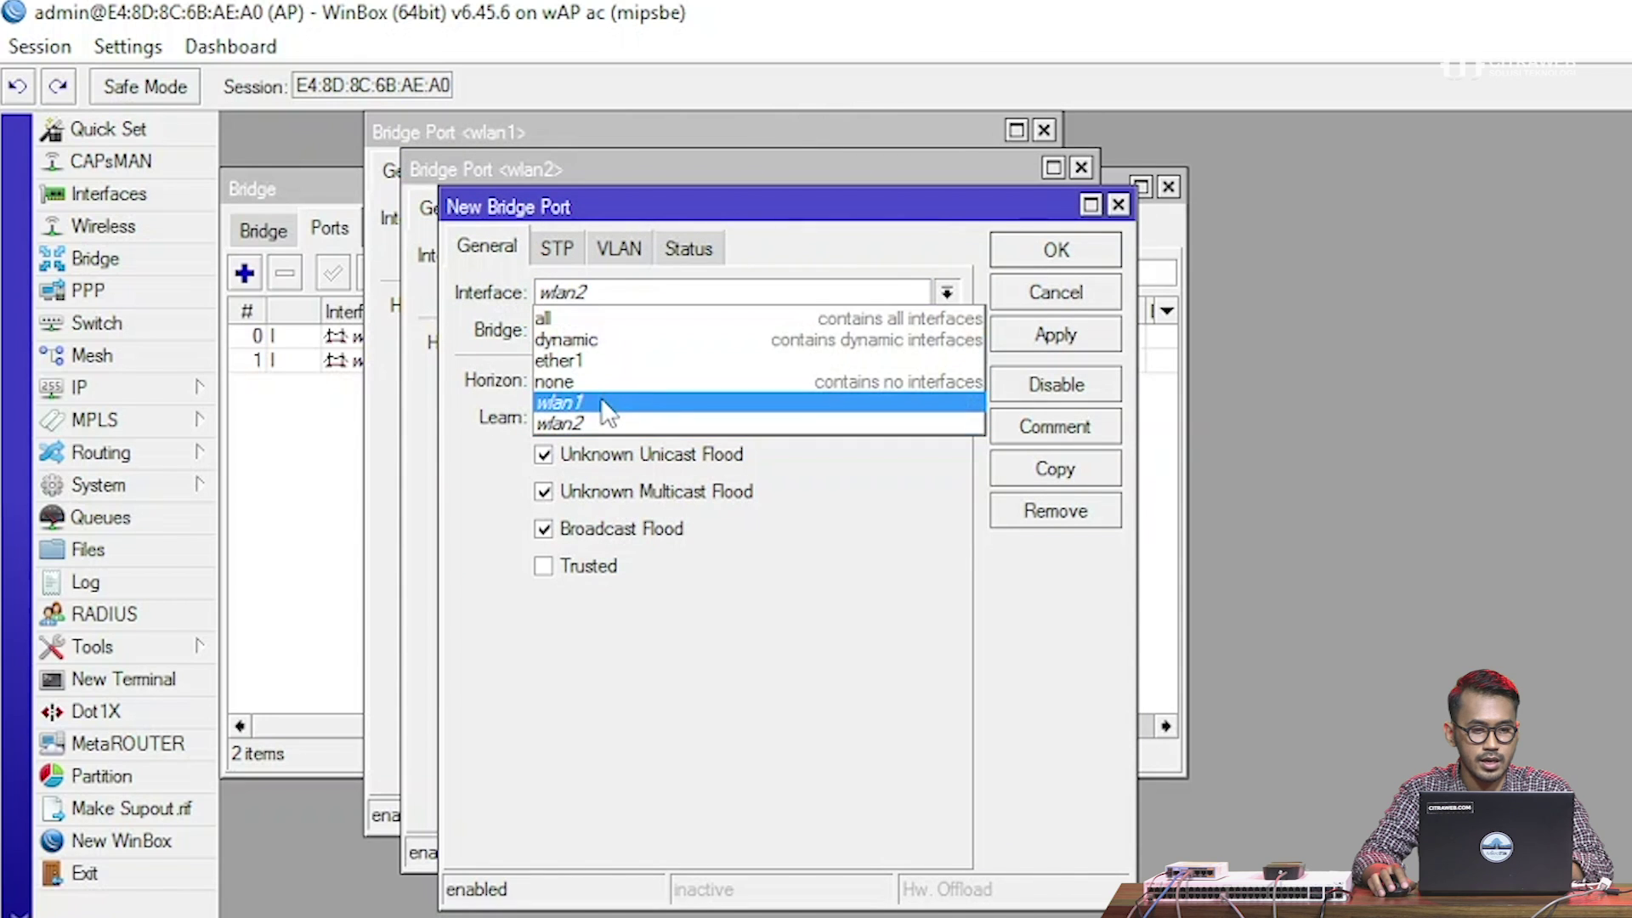
left_click(599, 362)
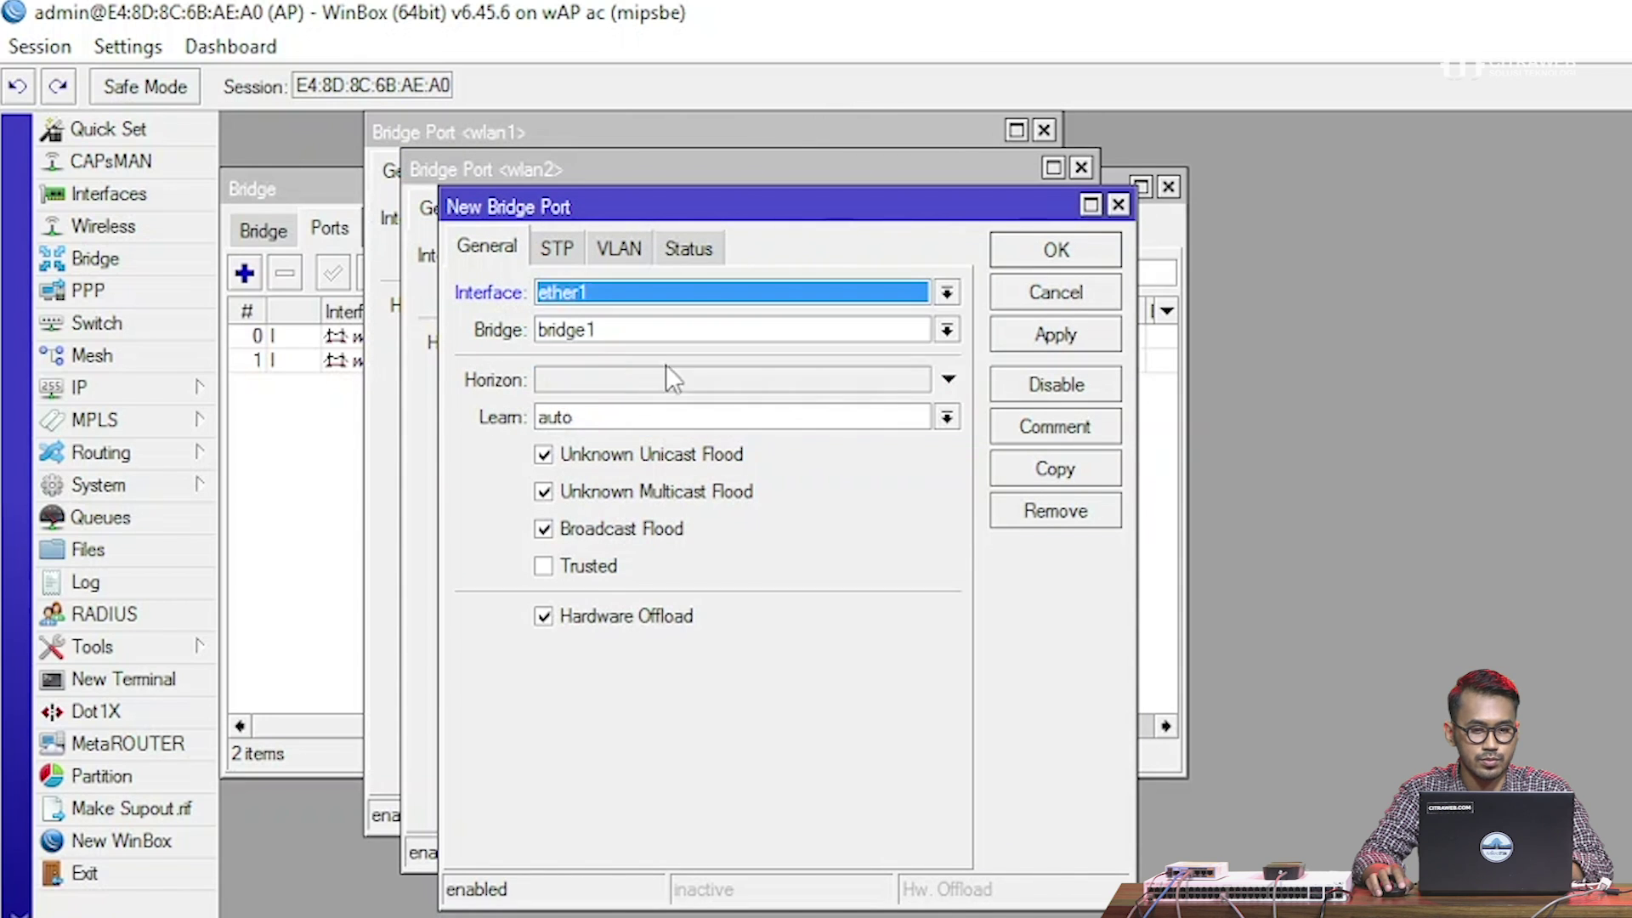
left_click(1046, 332)
left_click(1052, 292)
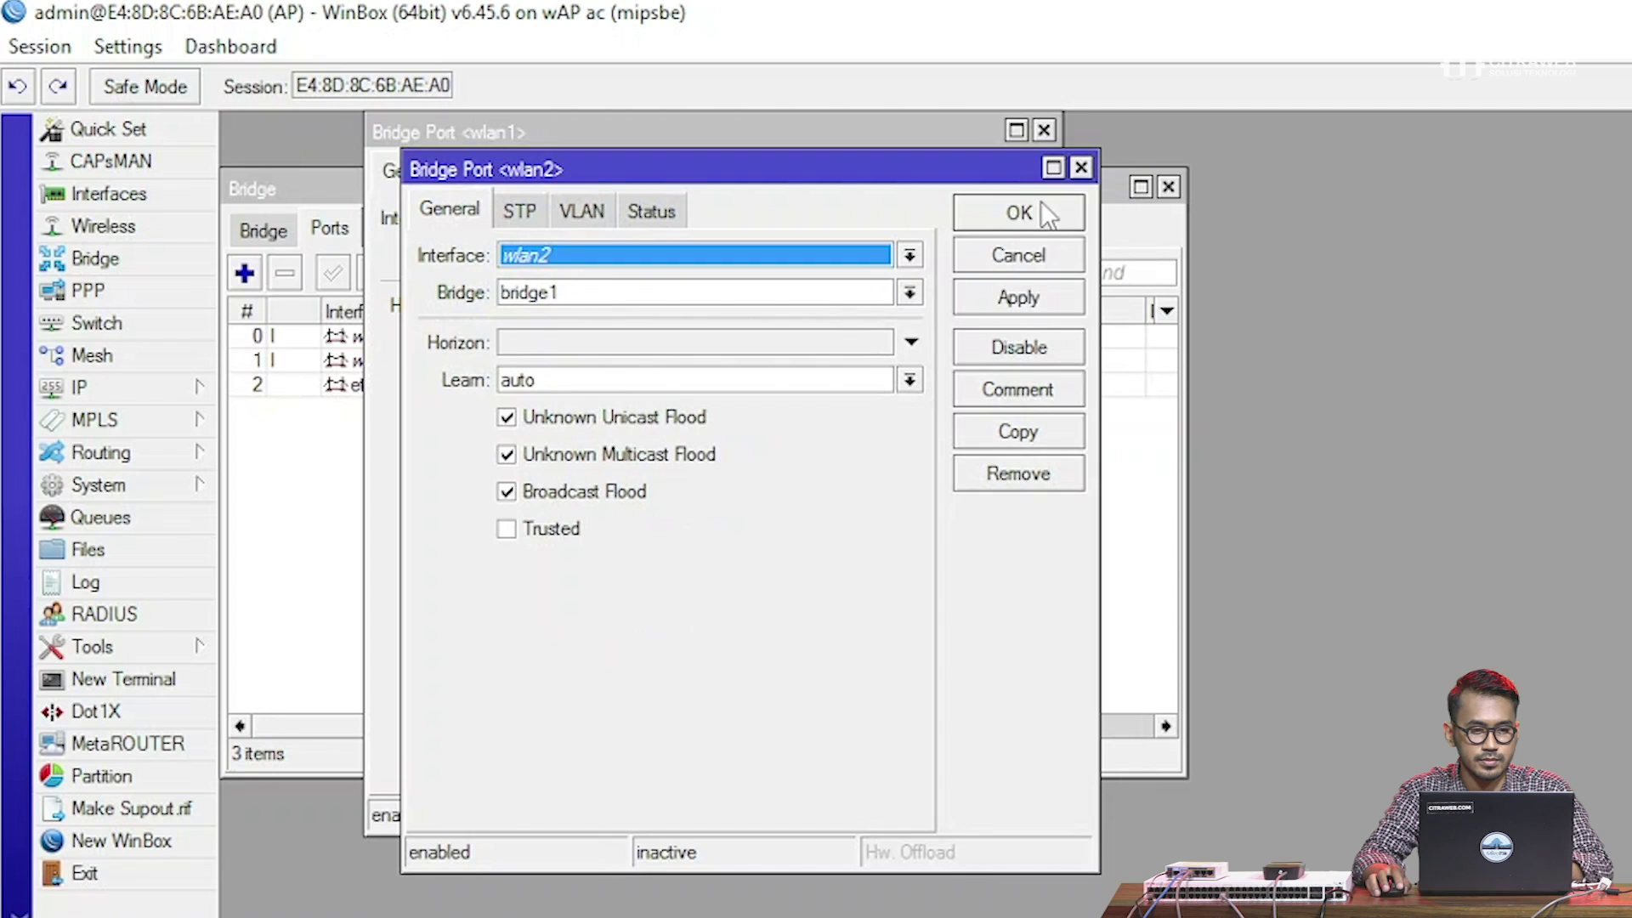
left_click(1042, 208)
left_click(1027, 181)
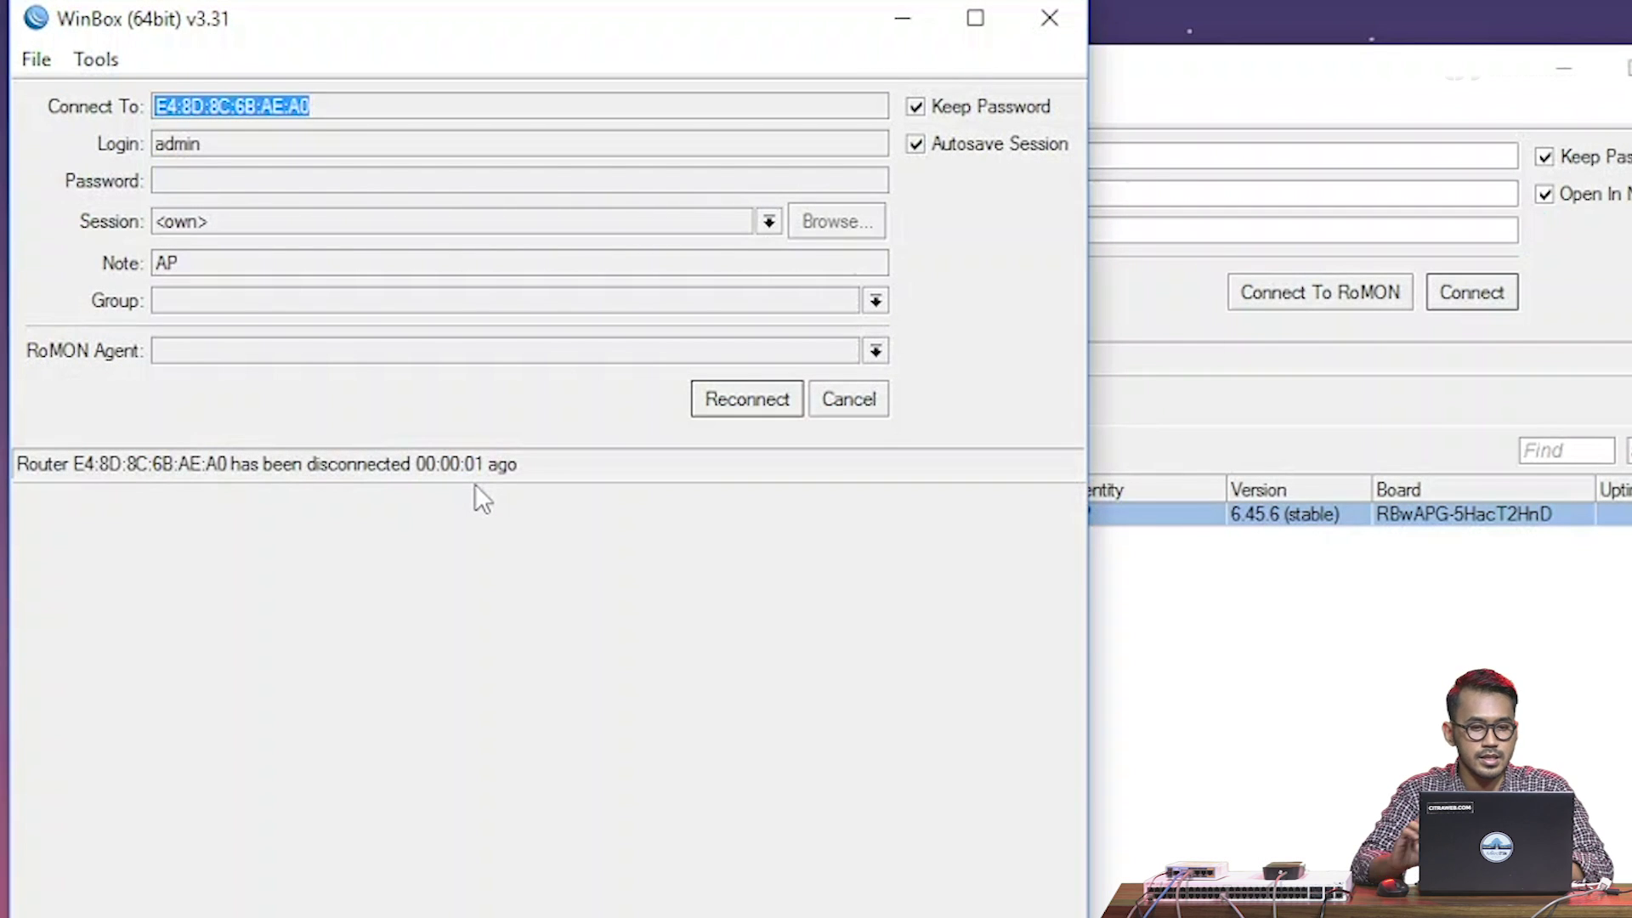
left_click(752, 394)
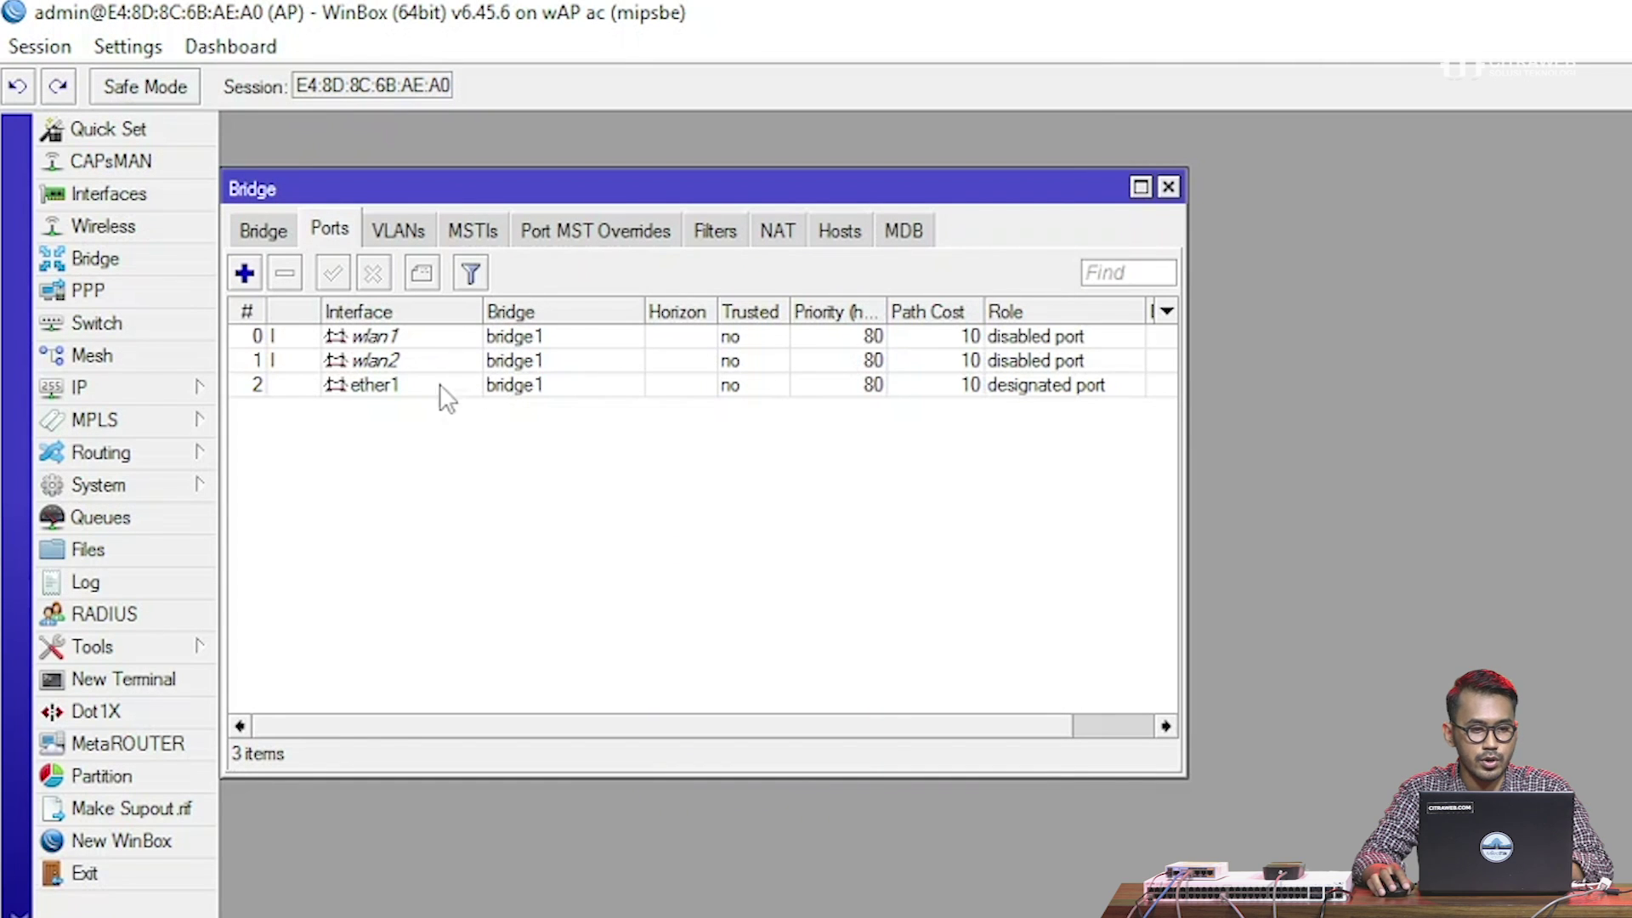
left_click(440, 385)
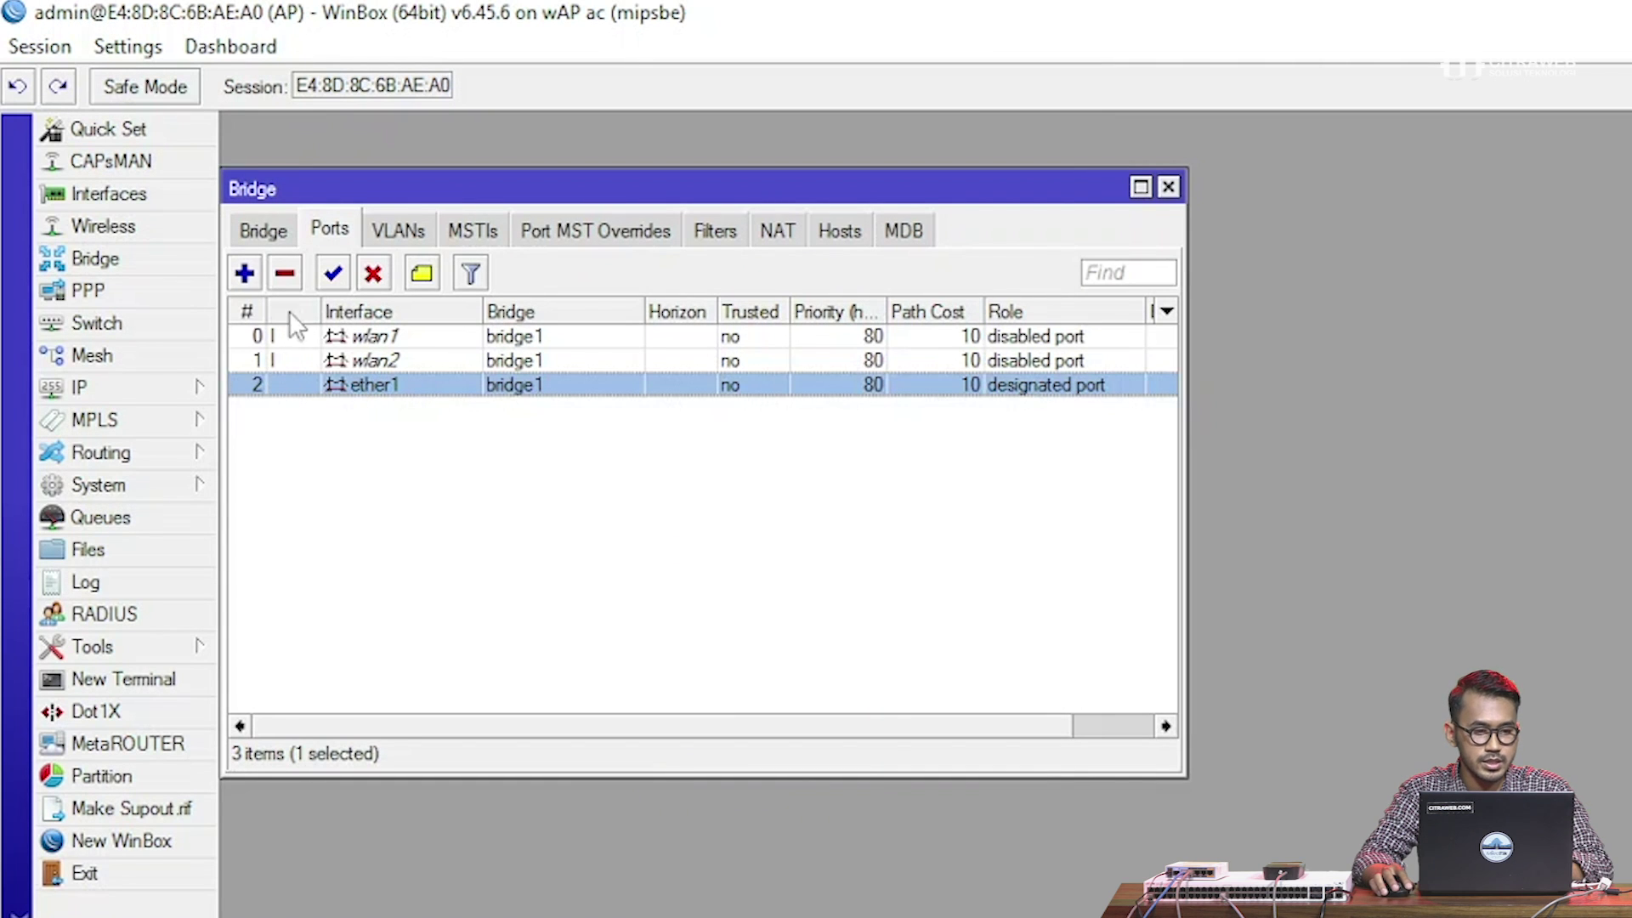
left_click(404, 459)
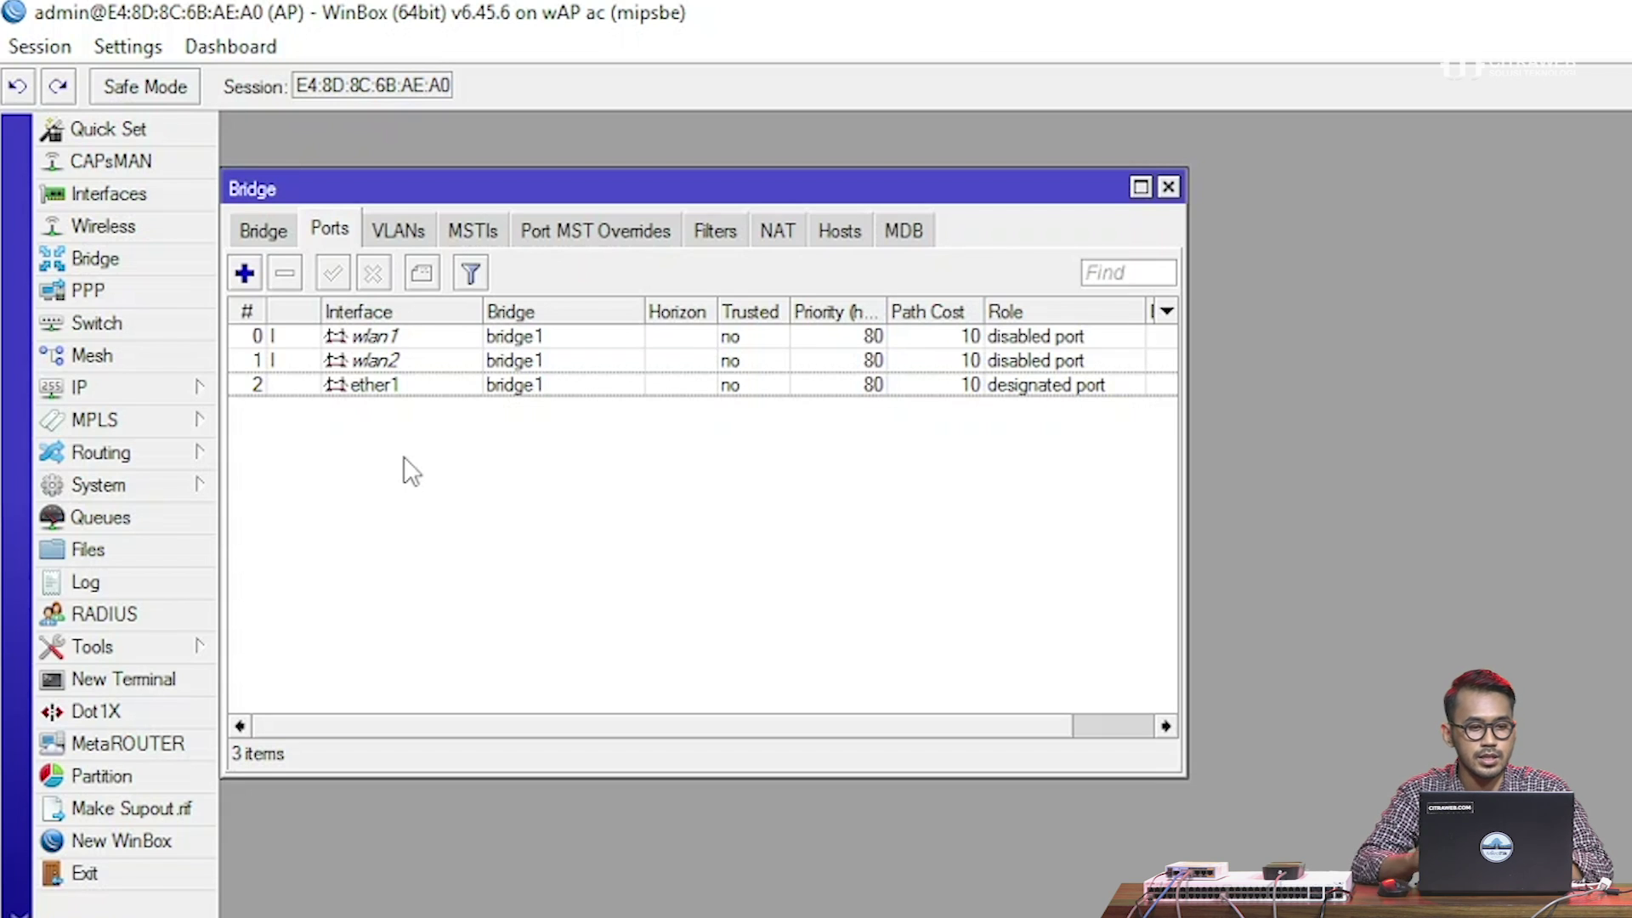
left_click(396, 387)
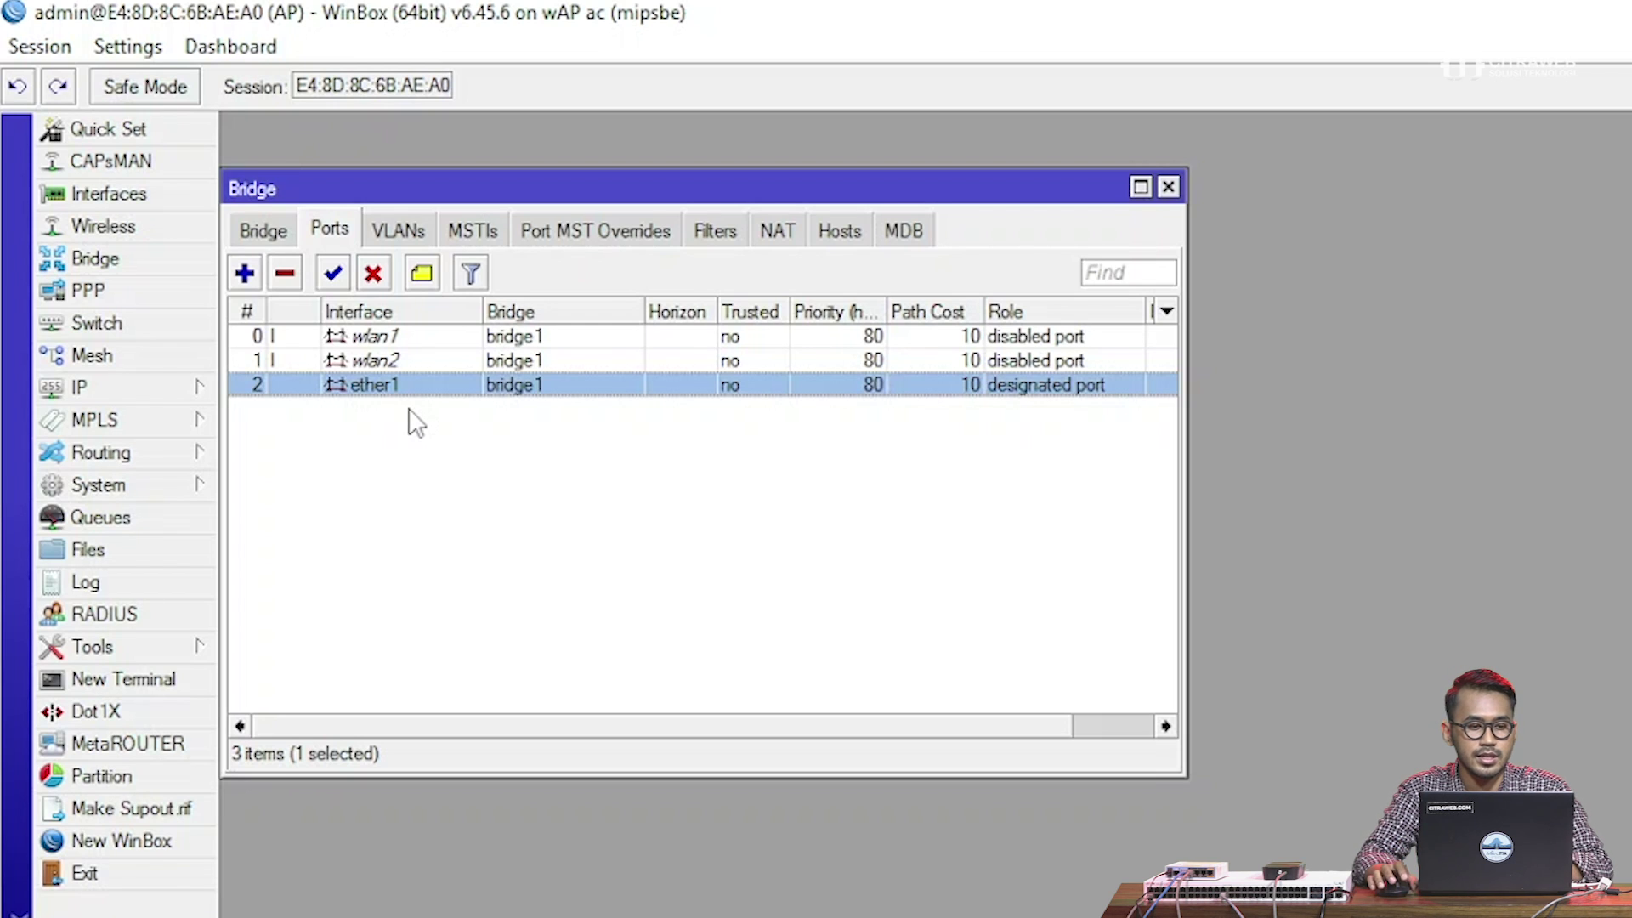
left_click(419, 338)
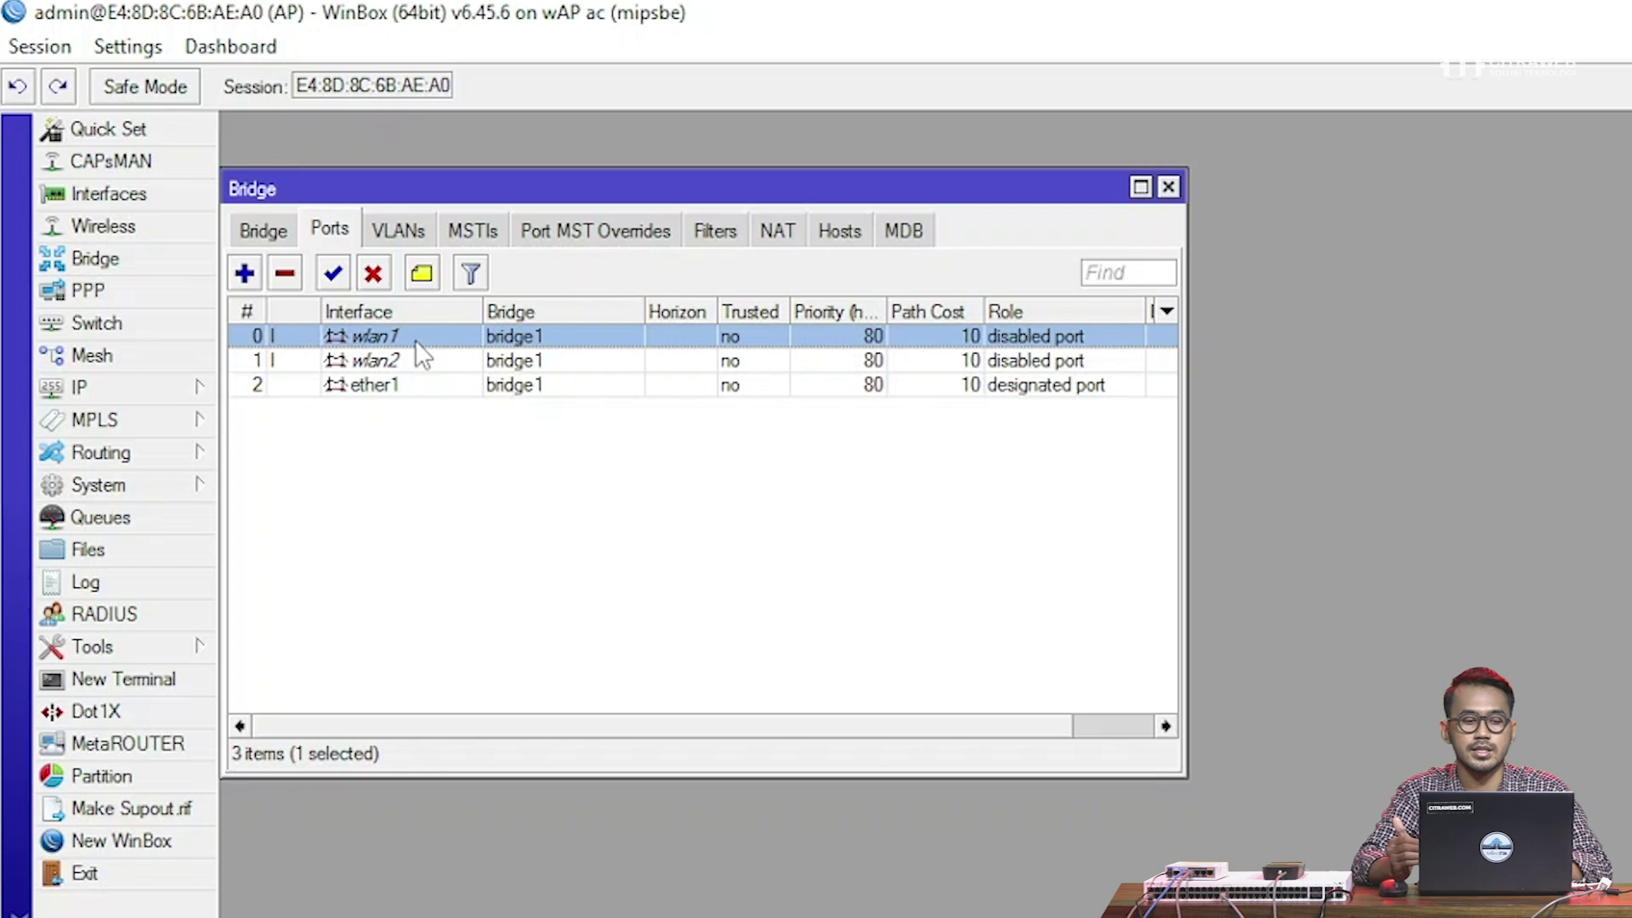
left_click(418, 358)
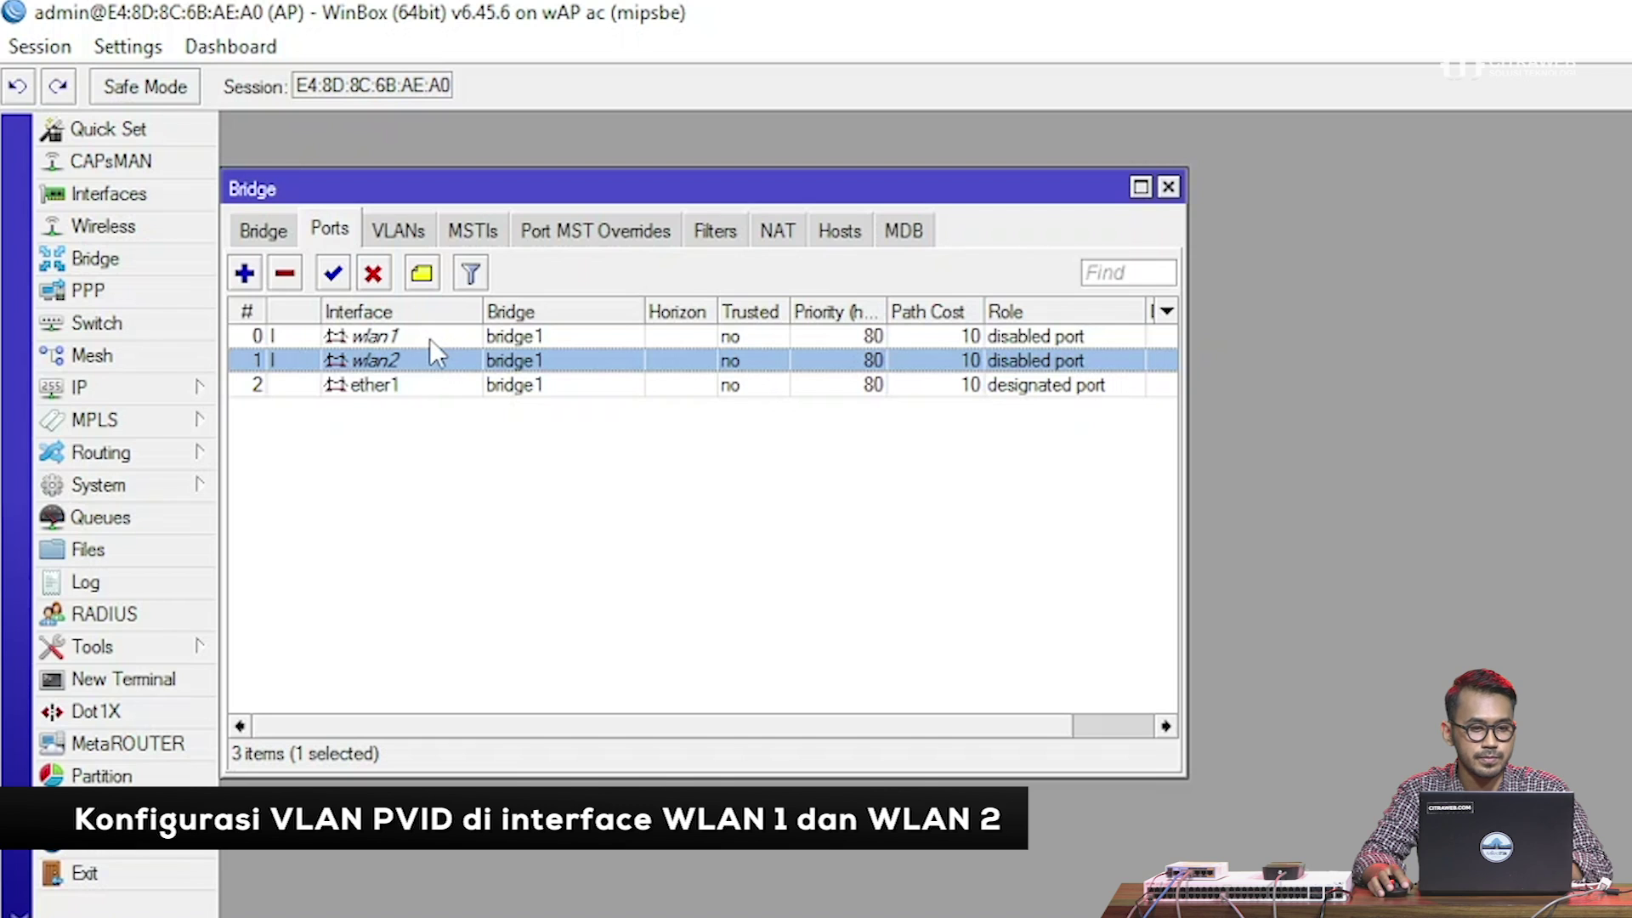
Set the wlan1 bridge port's PVID to 100
double_click(430, 339)
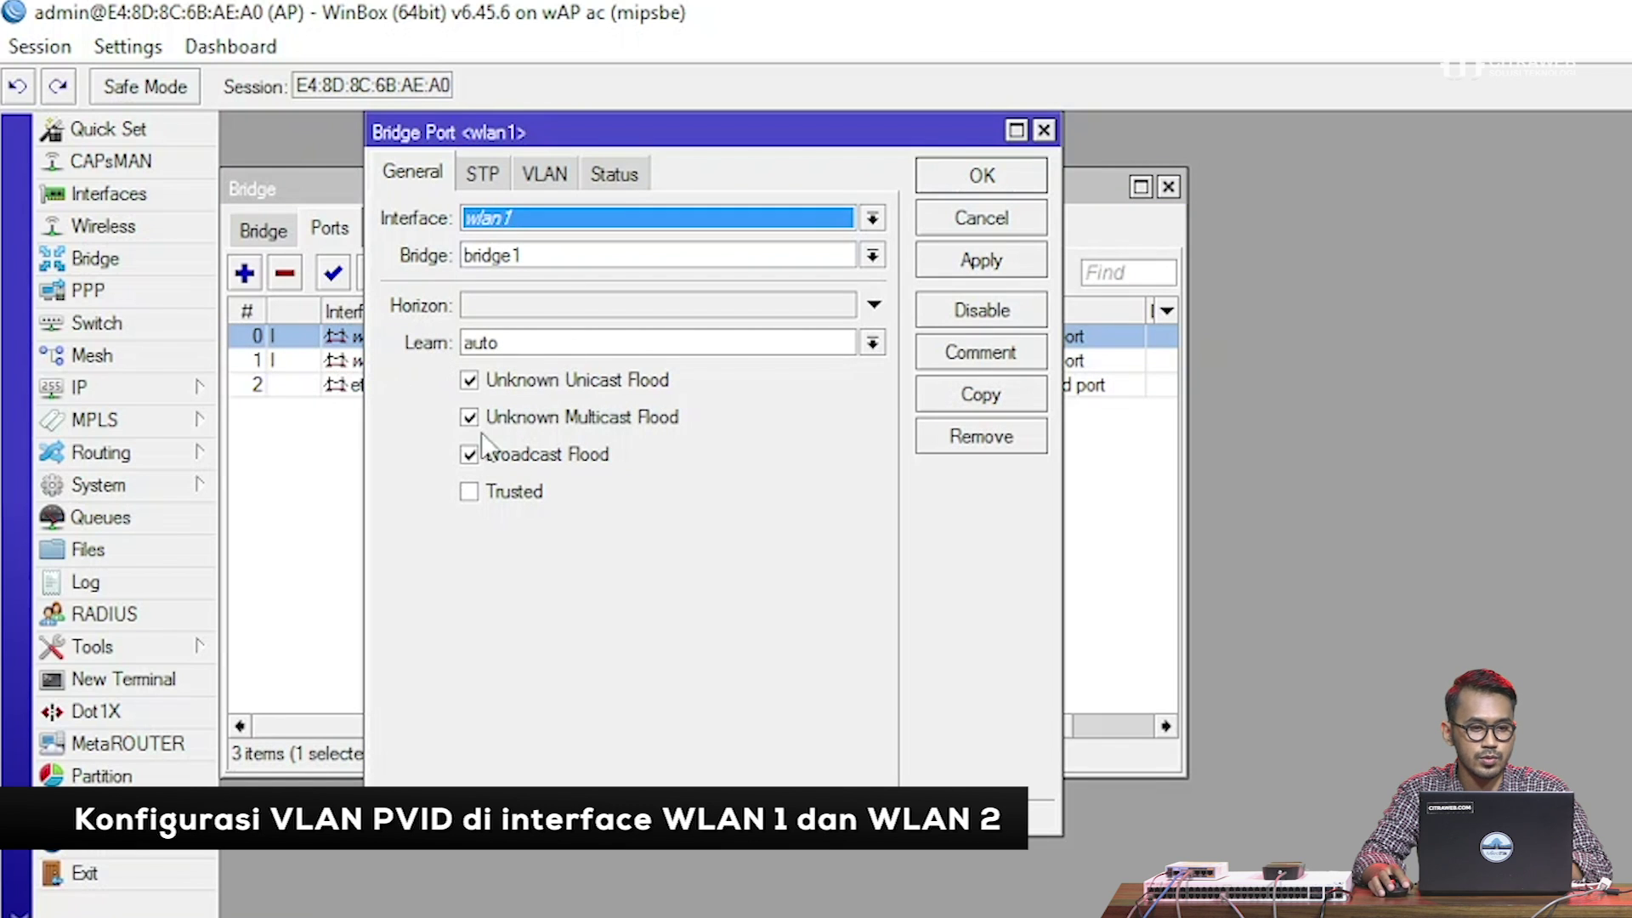
left_click(544, 175)
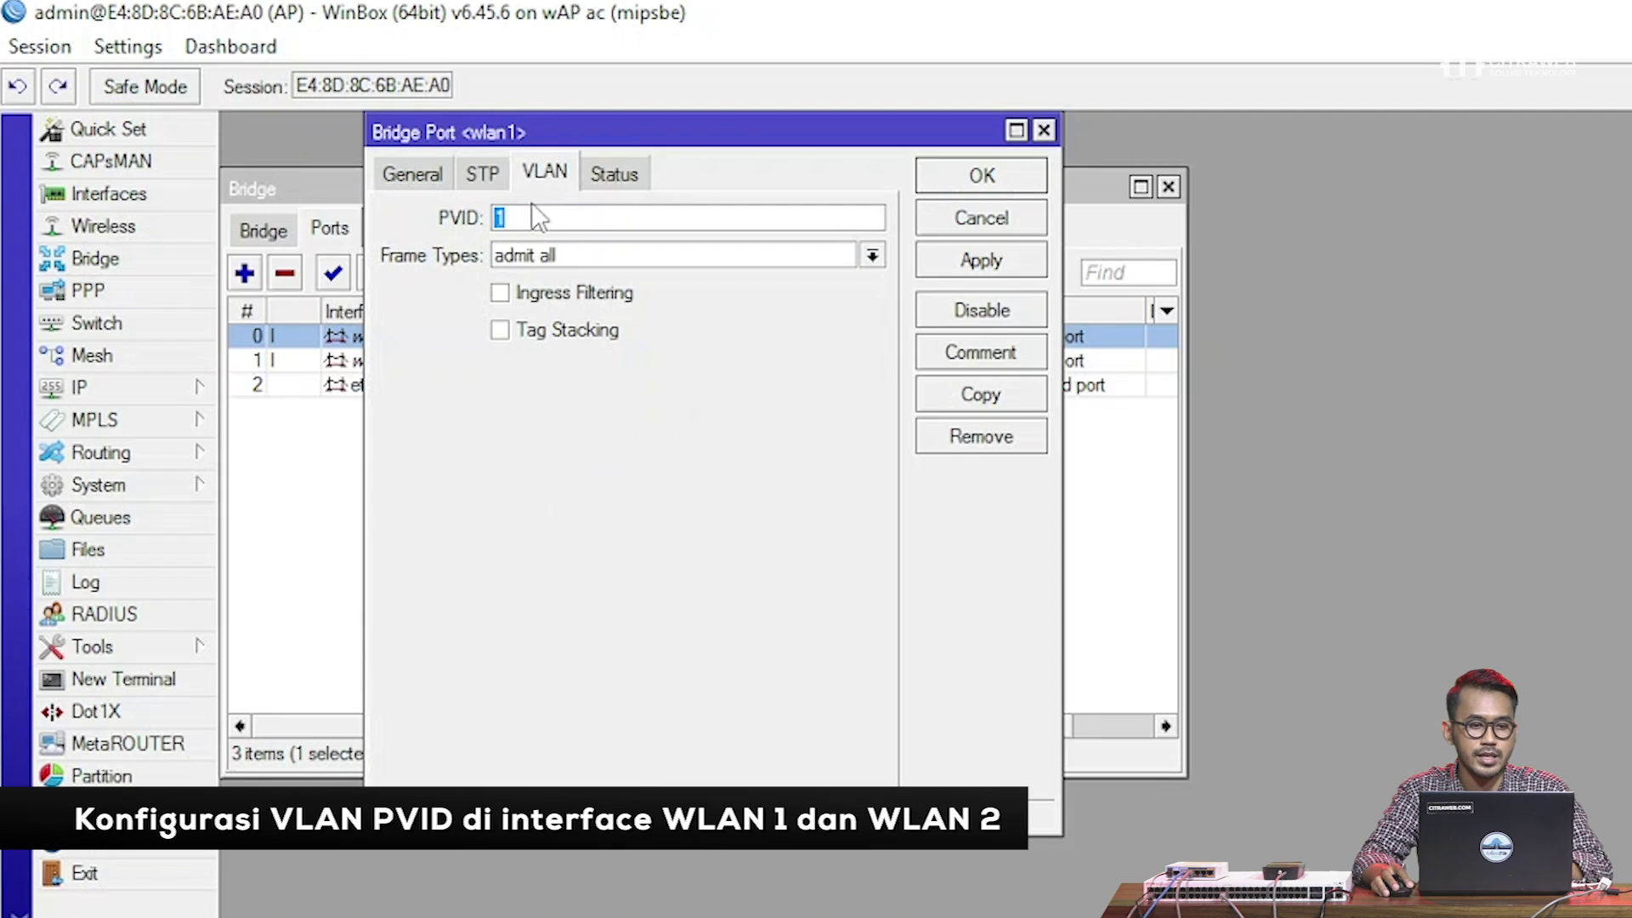
left_click_drag(545, 132, 589, 419)
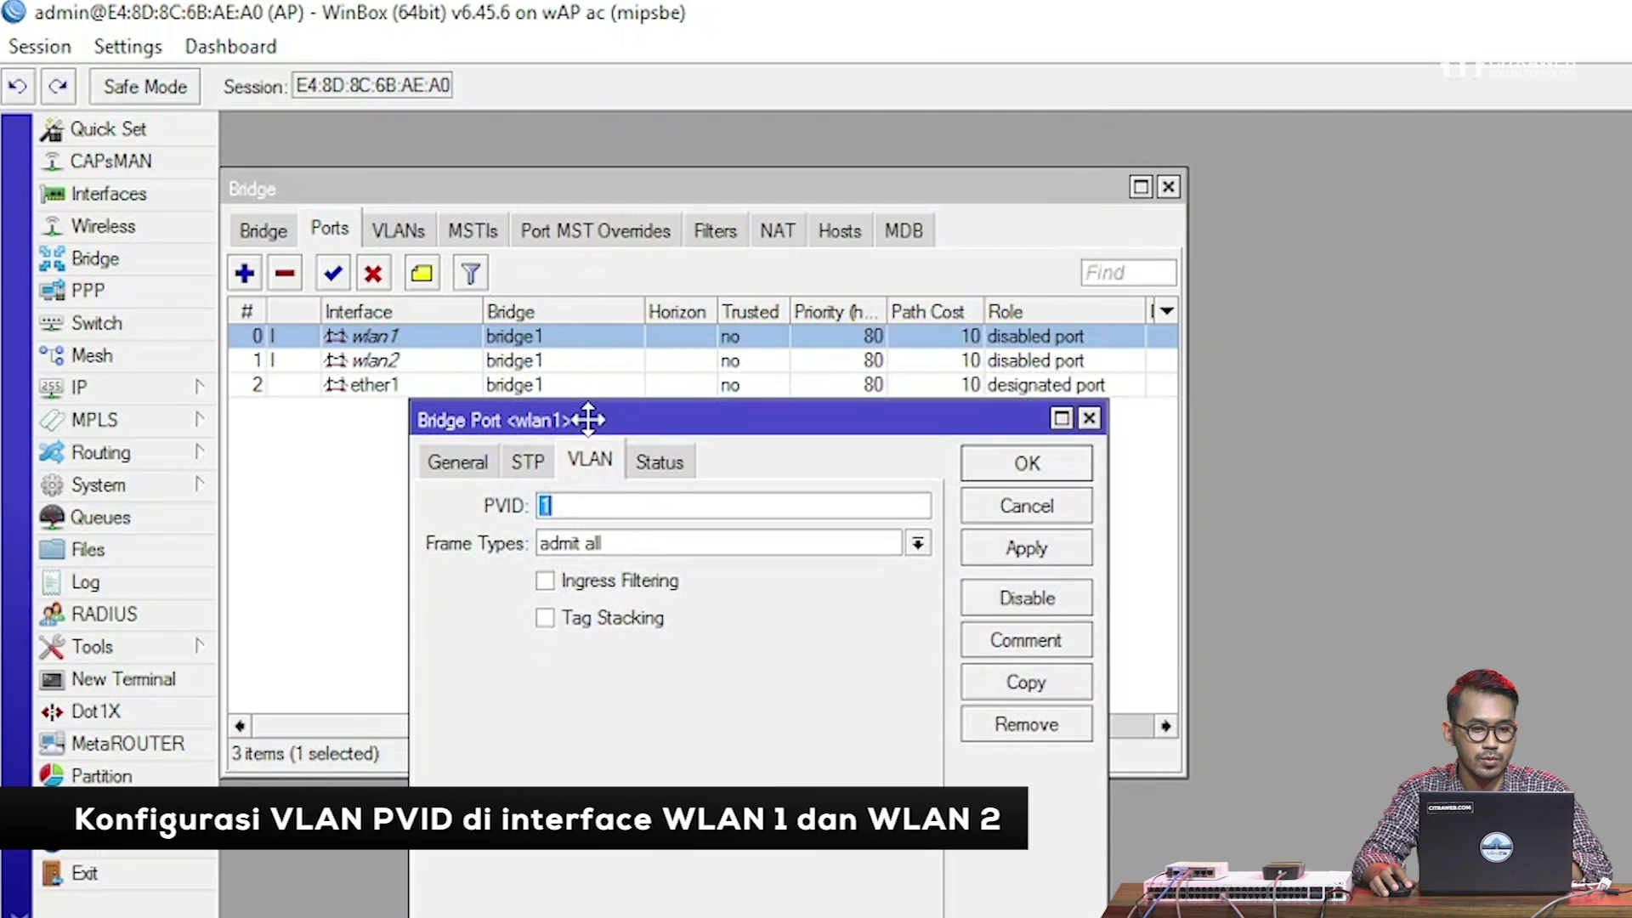
left_click(576, 506)
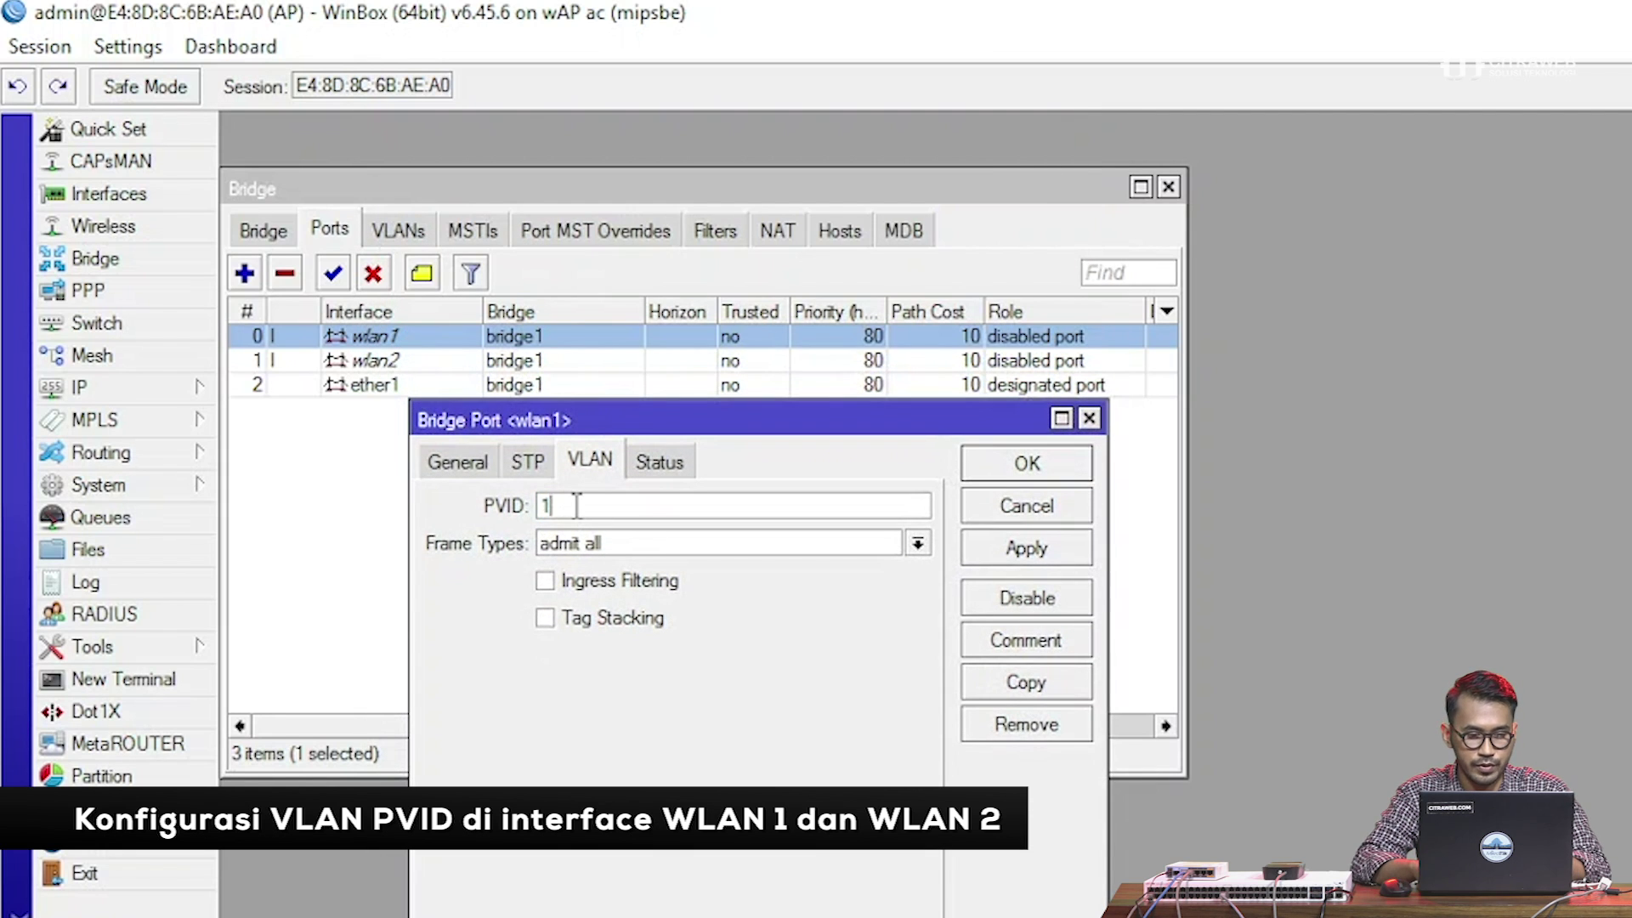
type("00")
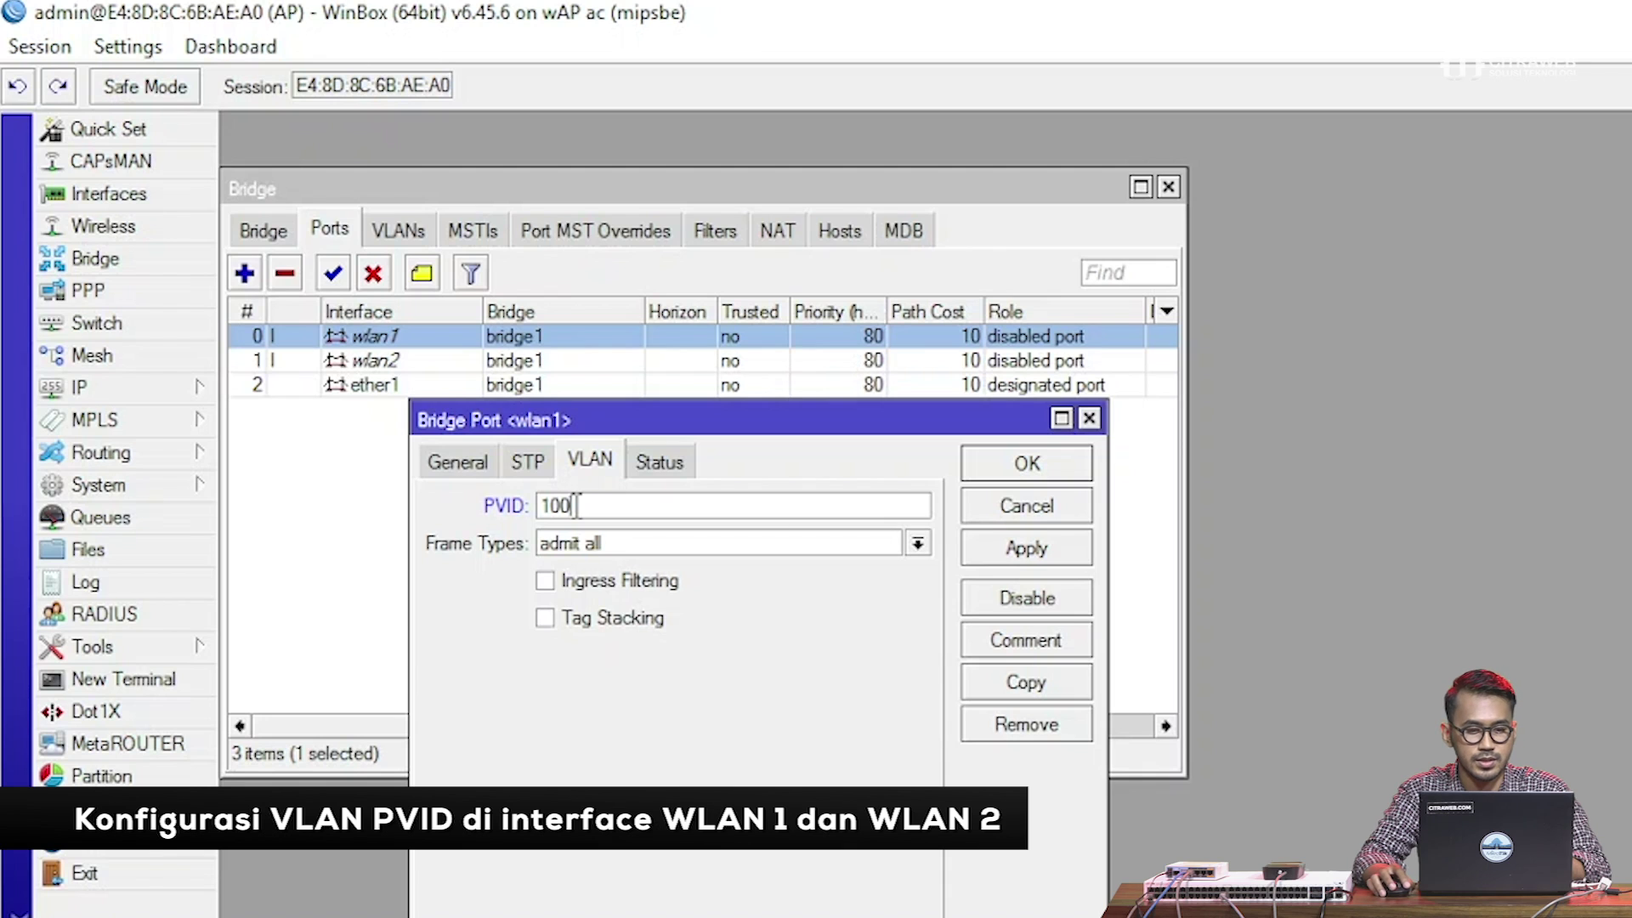
left_click(1026, 463)
Set the wlan2 bridge port's PVID to 200
double_click(411, 363)
type("200")
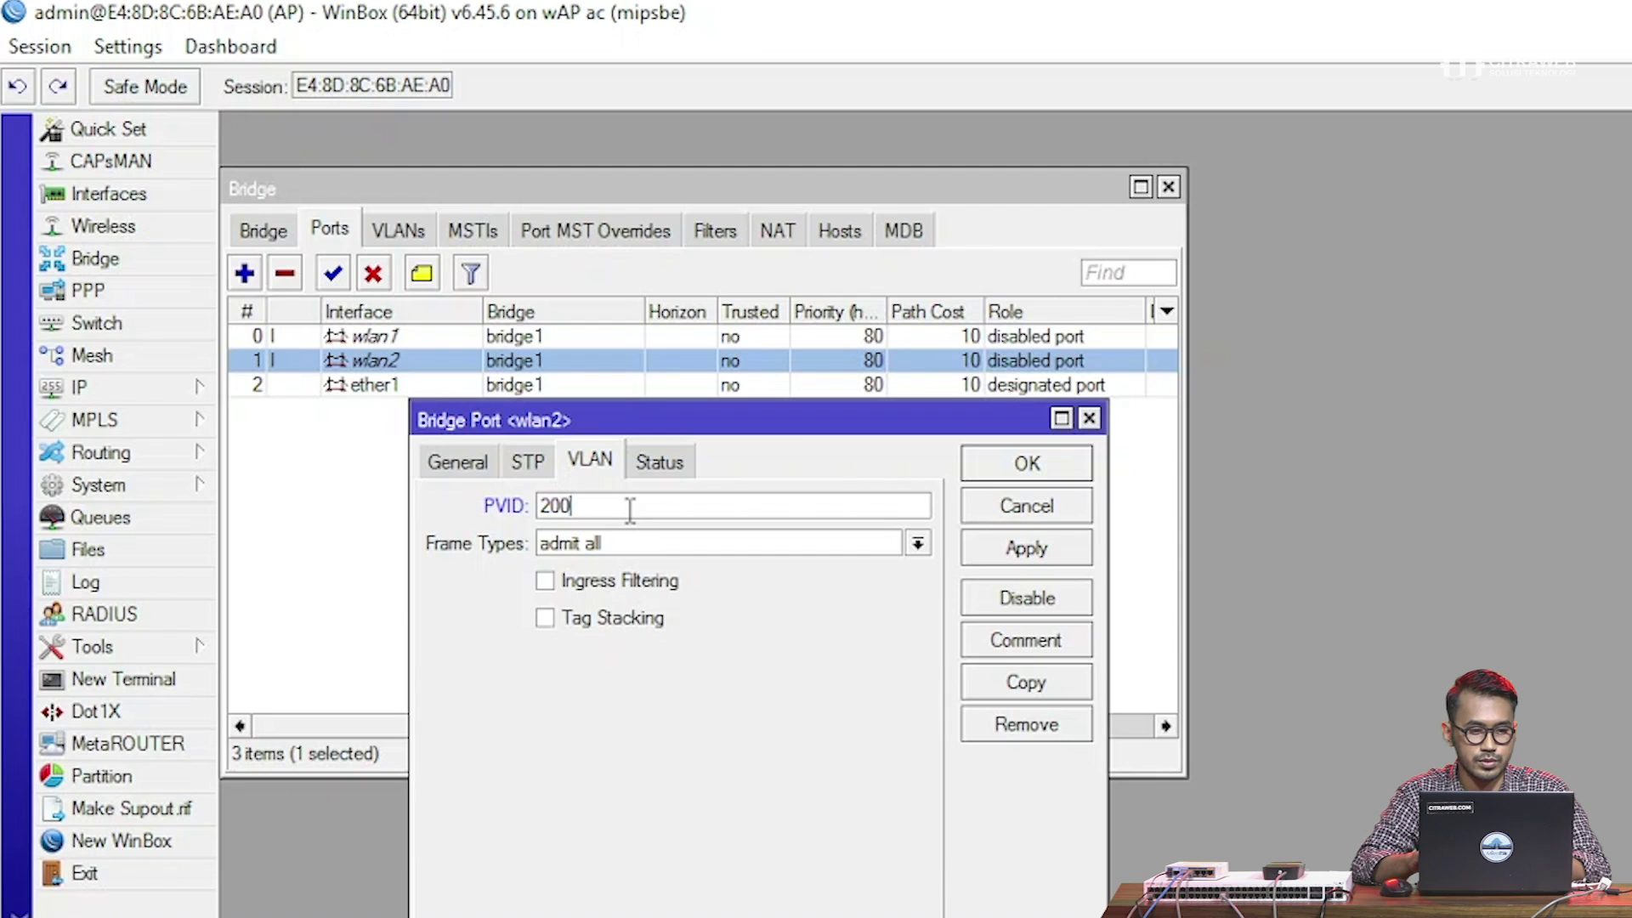
key("Return")
left_click(626, 508)
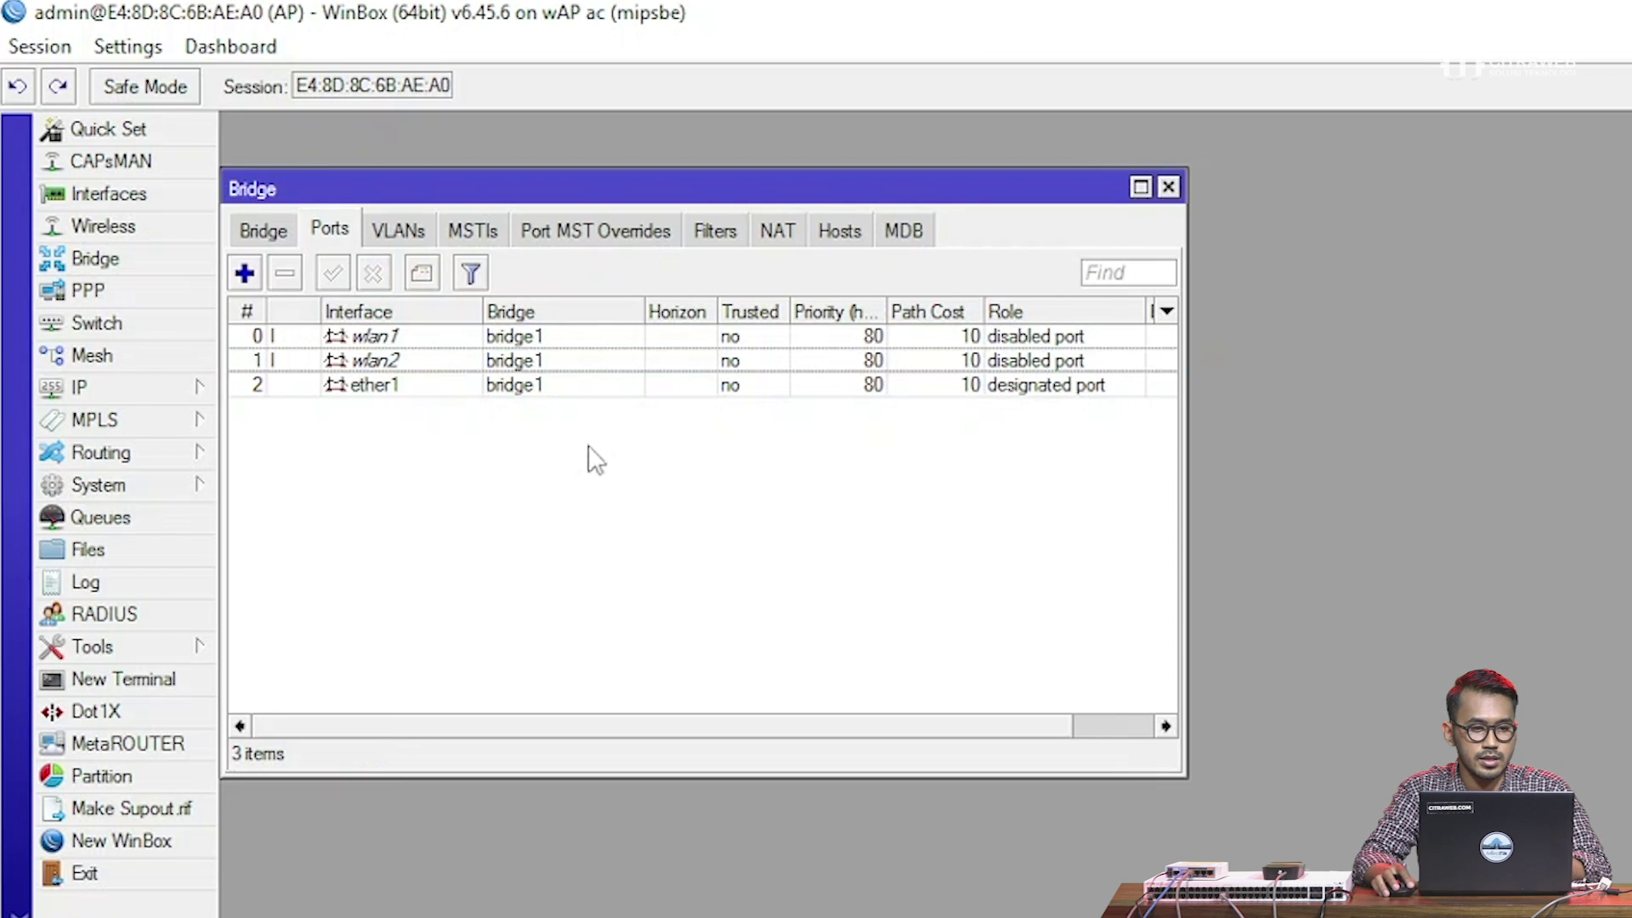
Add a bridge VLAN entry with VLAN ID 100 tagged on ether1
left_click(385, 228)
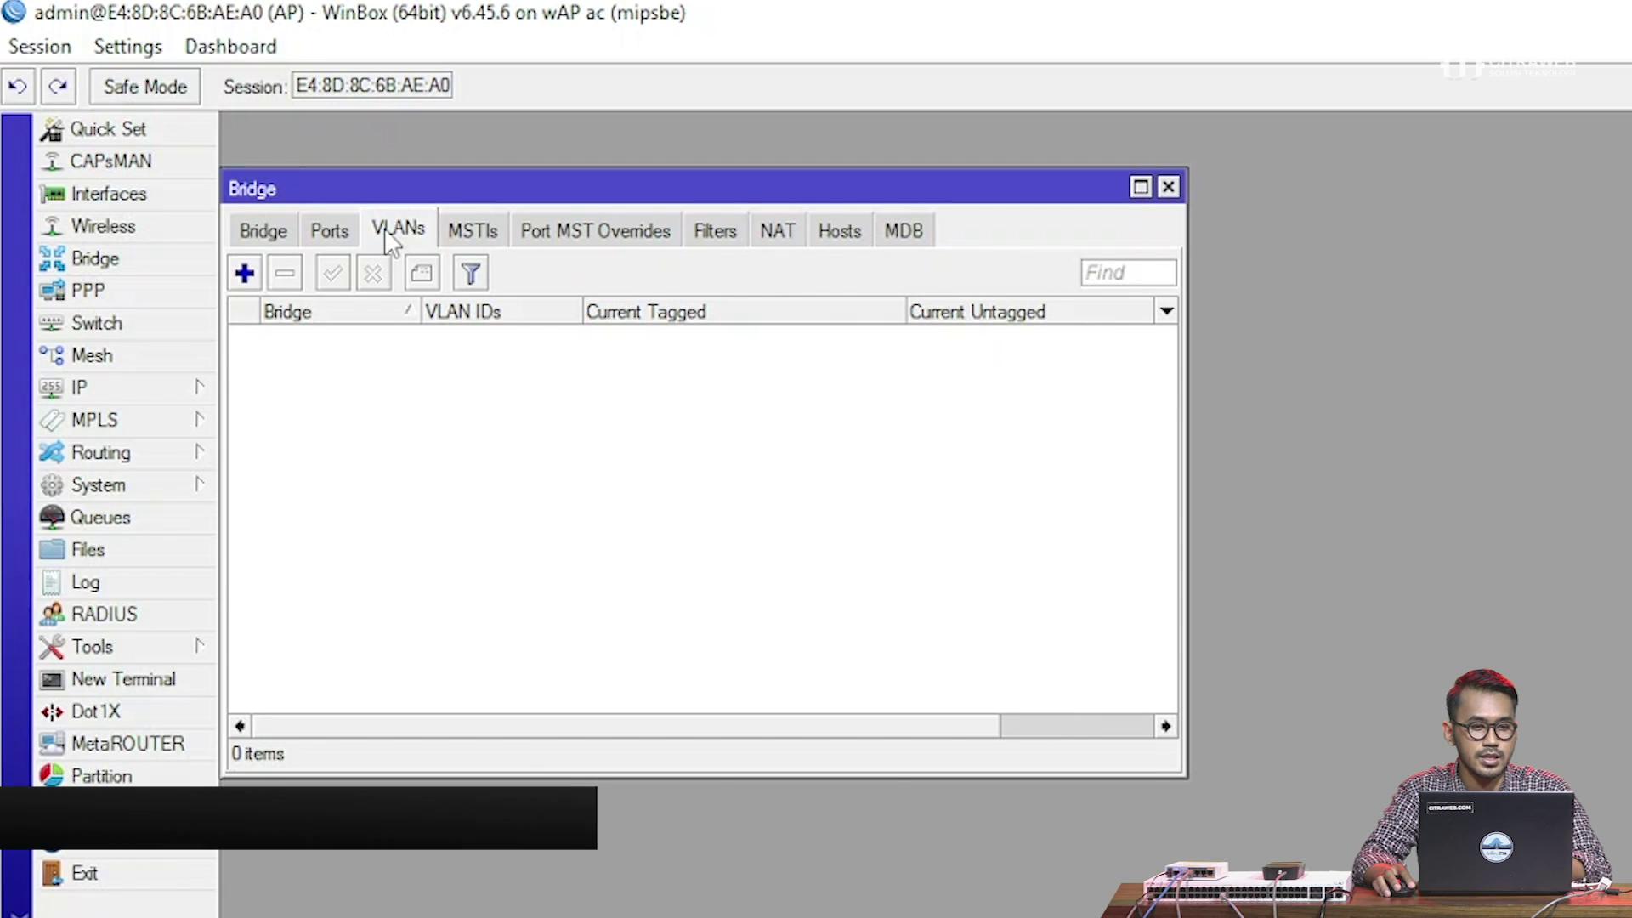
left_click(247, 274)
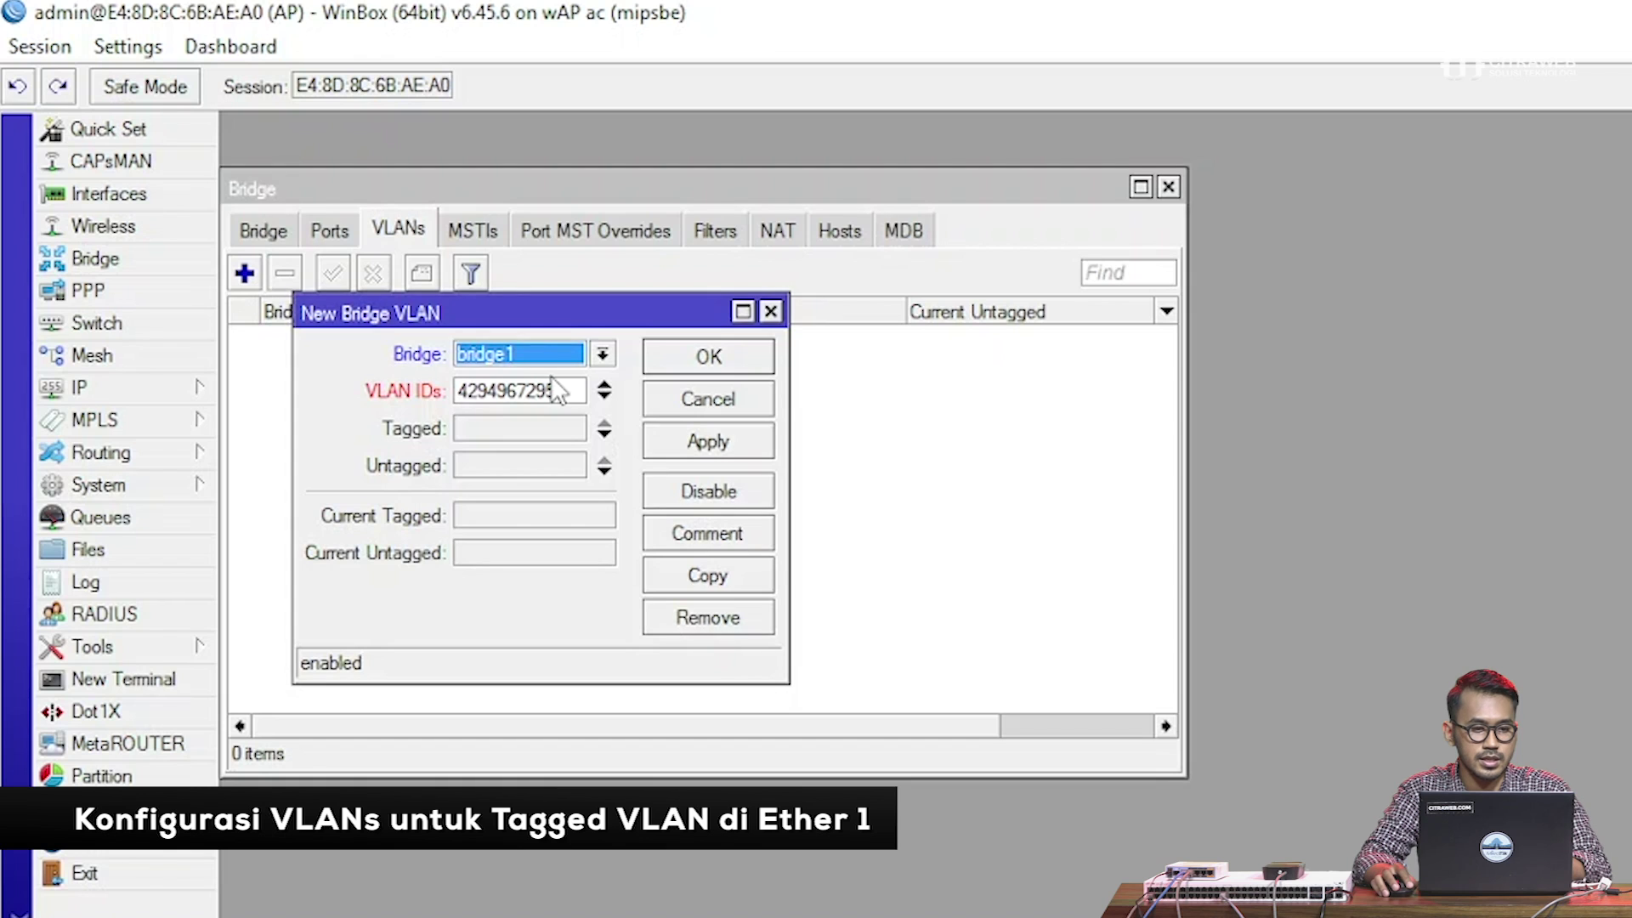
double_click(493, 385)
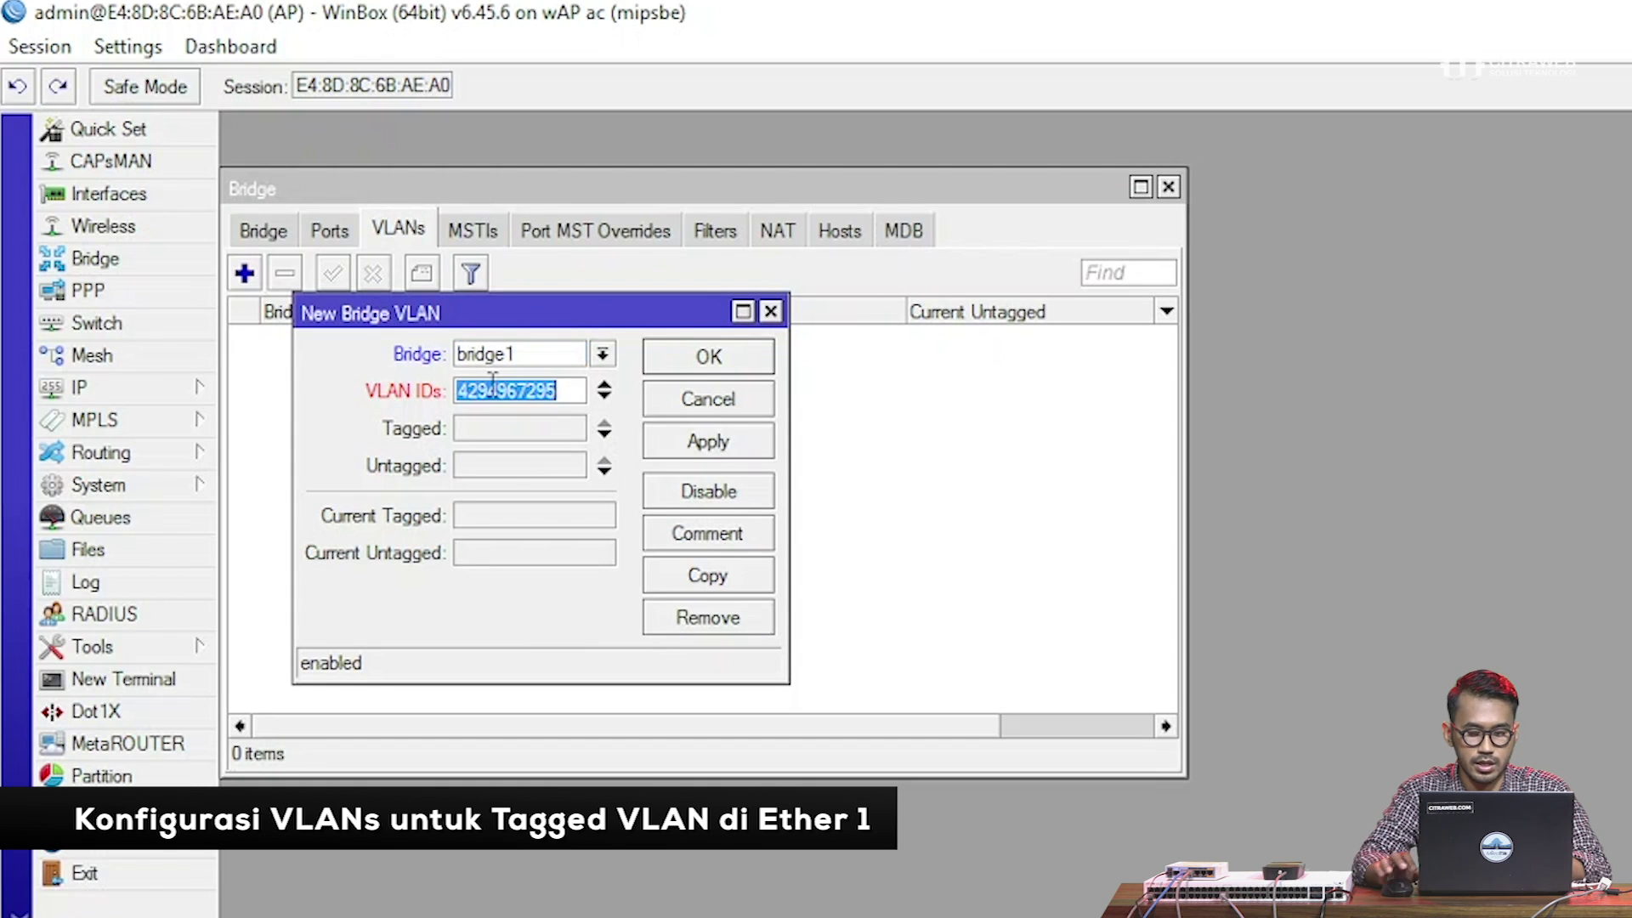
type("100")
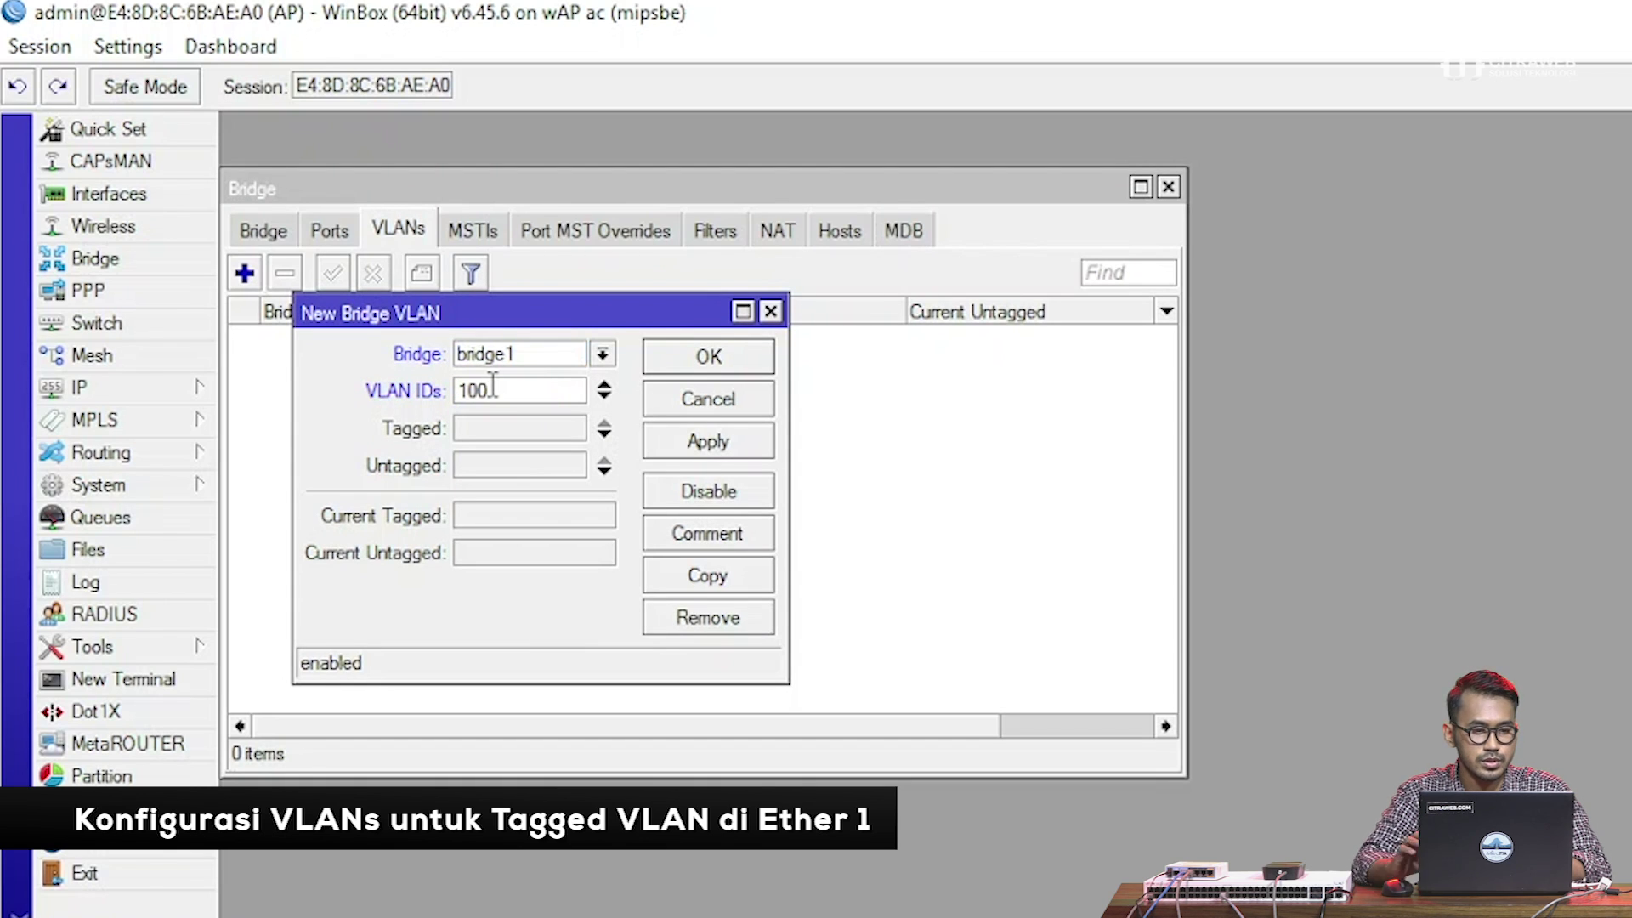
left_click(497, 435)
left_click(502, 440)
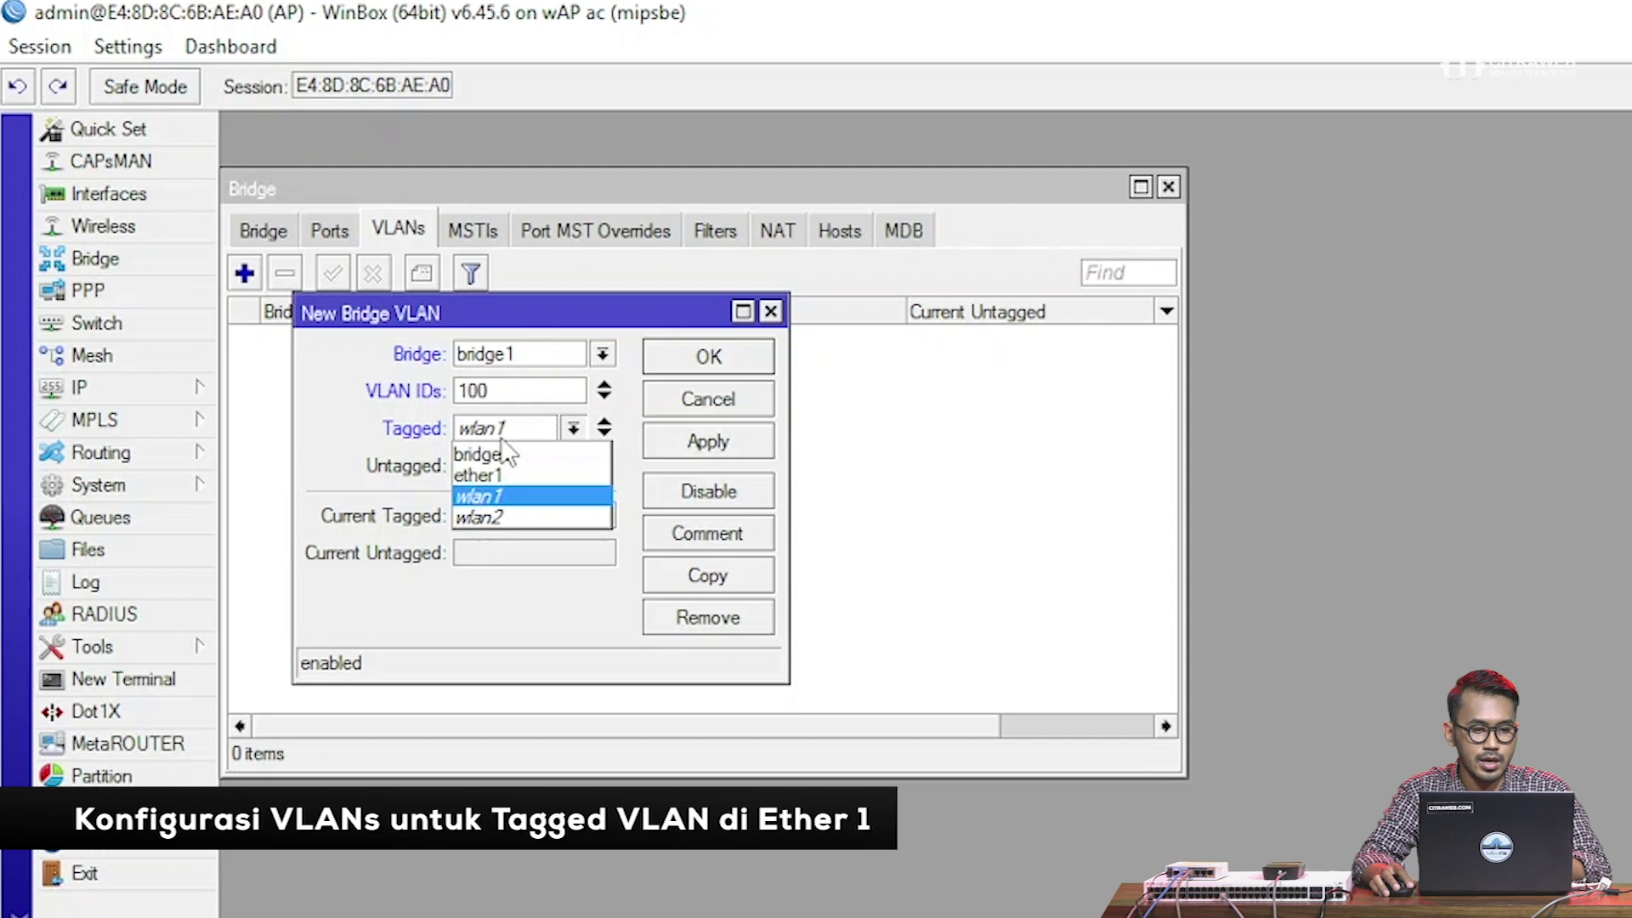
left_click(499, 481)
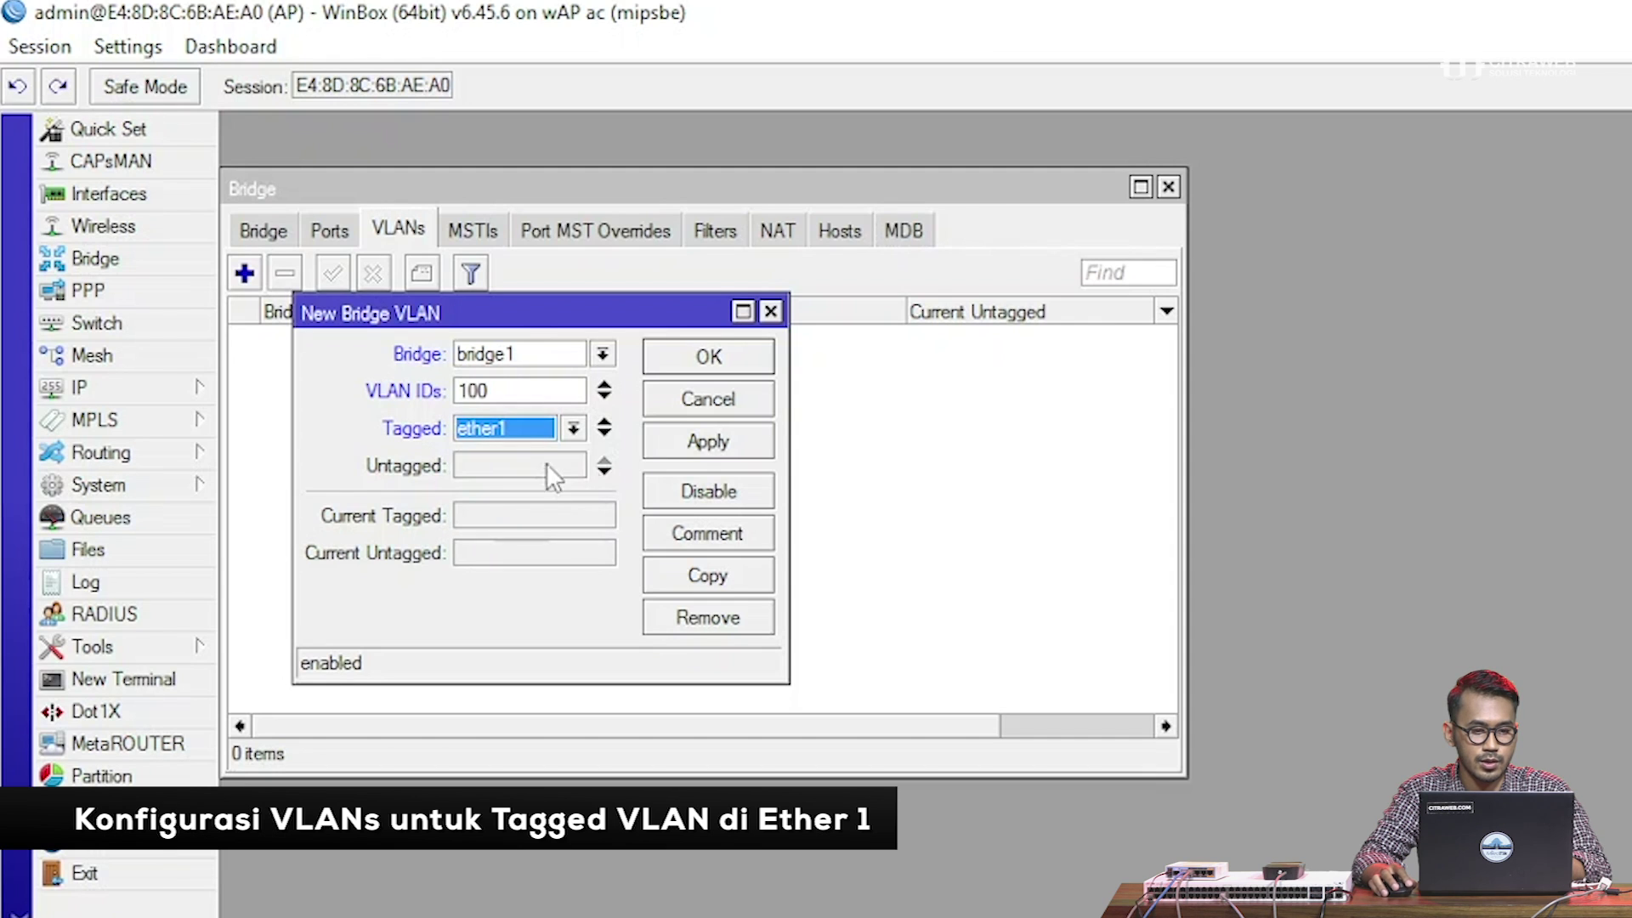
left_click(706, 442)
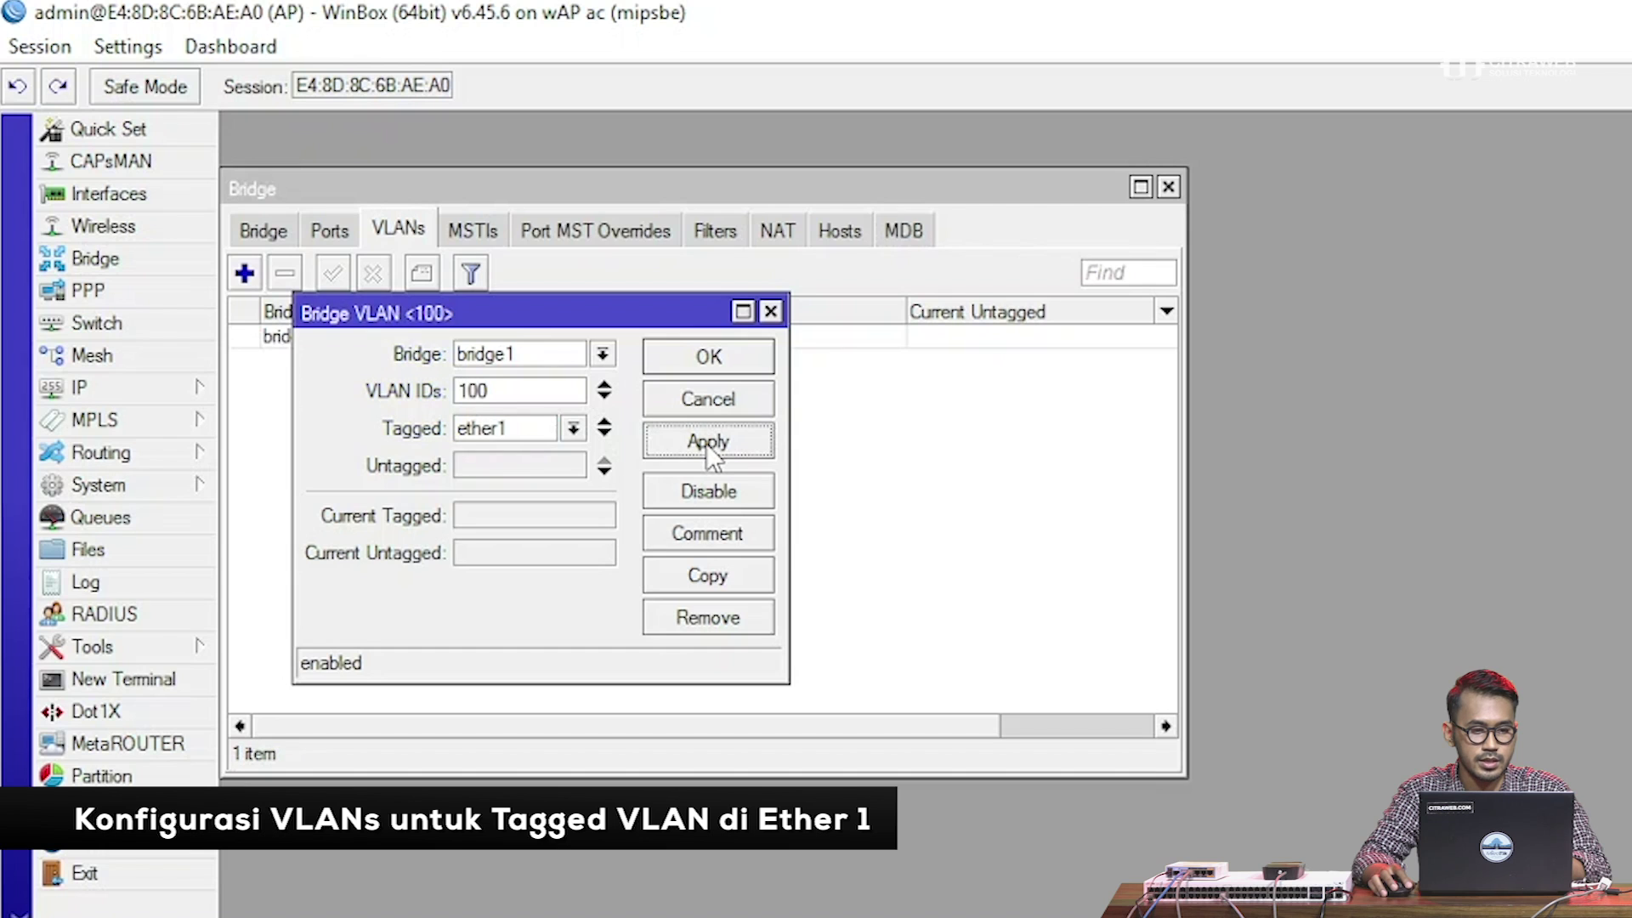
Copy it as VLAN 200 tagged on ether1, then close both VLAN entries
left_click(701, 579)
left_click_drag(612, 348, 839, 318)
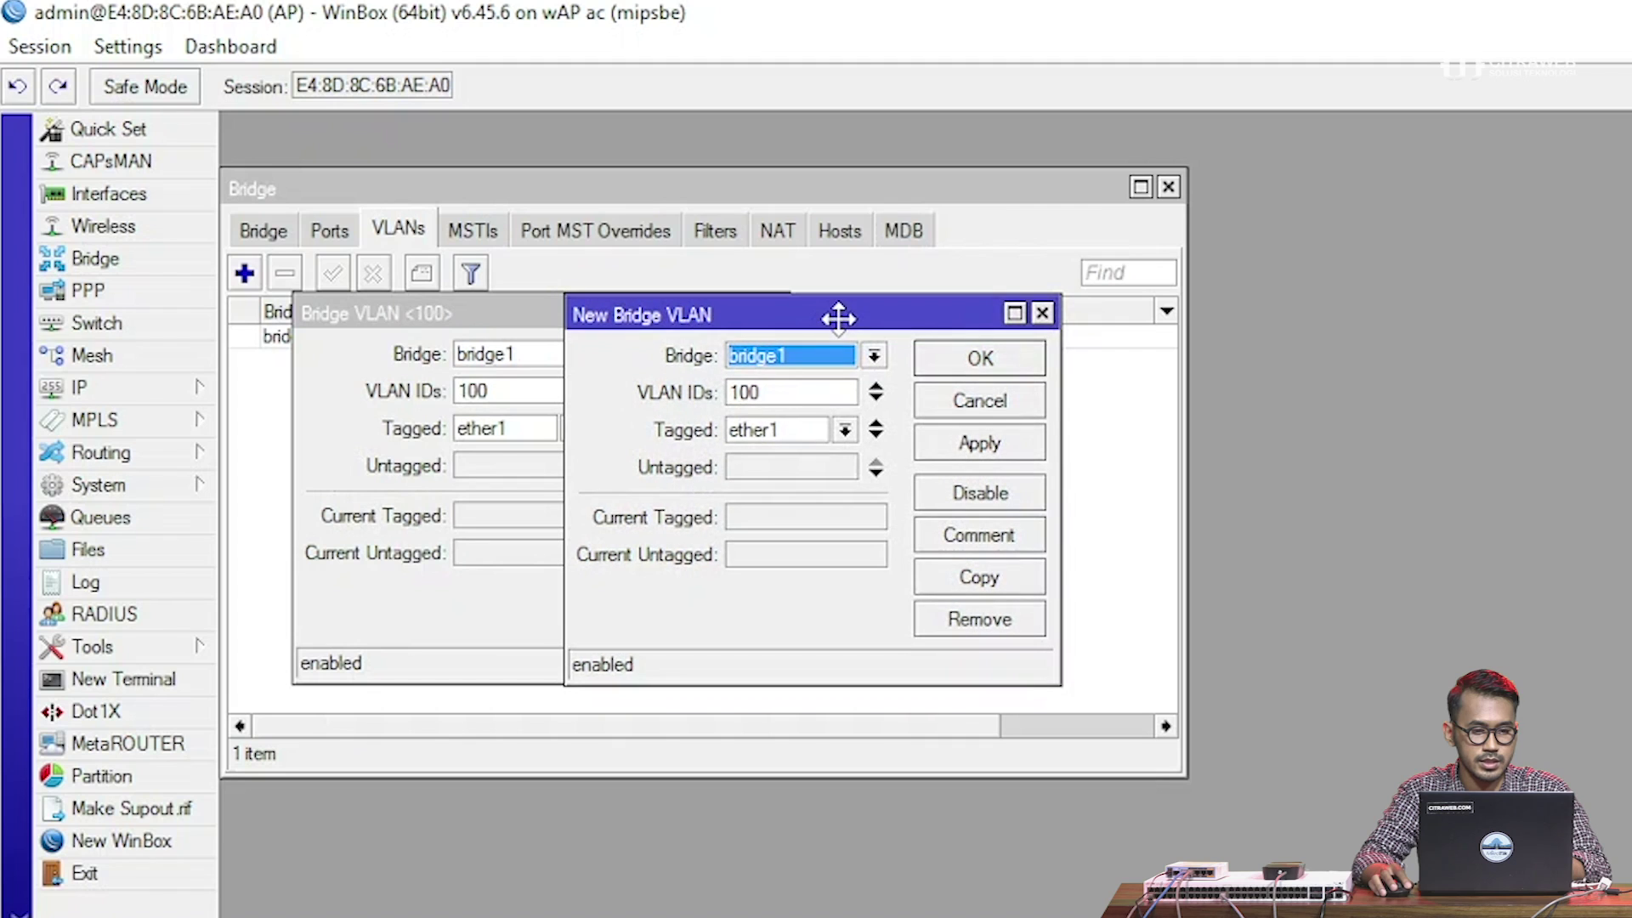
left_click(737, 391)
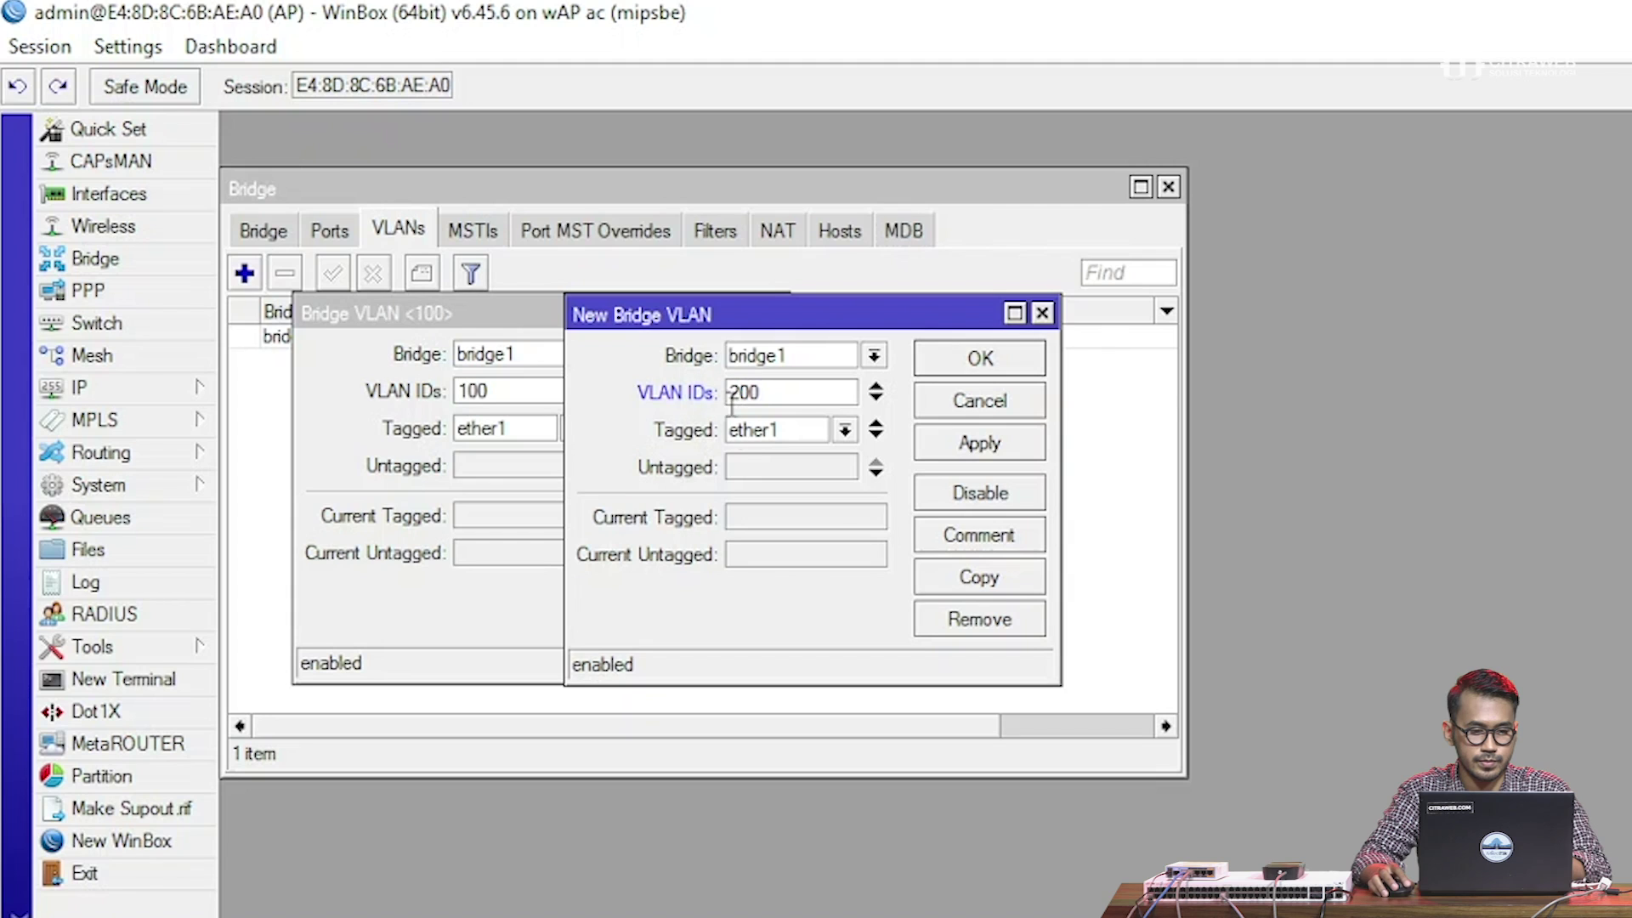
left_click(1011, 442)
left_click(997, 365)
left_click(709, 437)
left_click(708, 357)
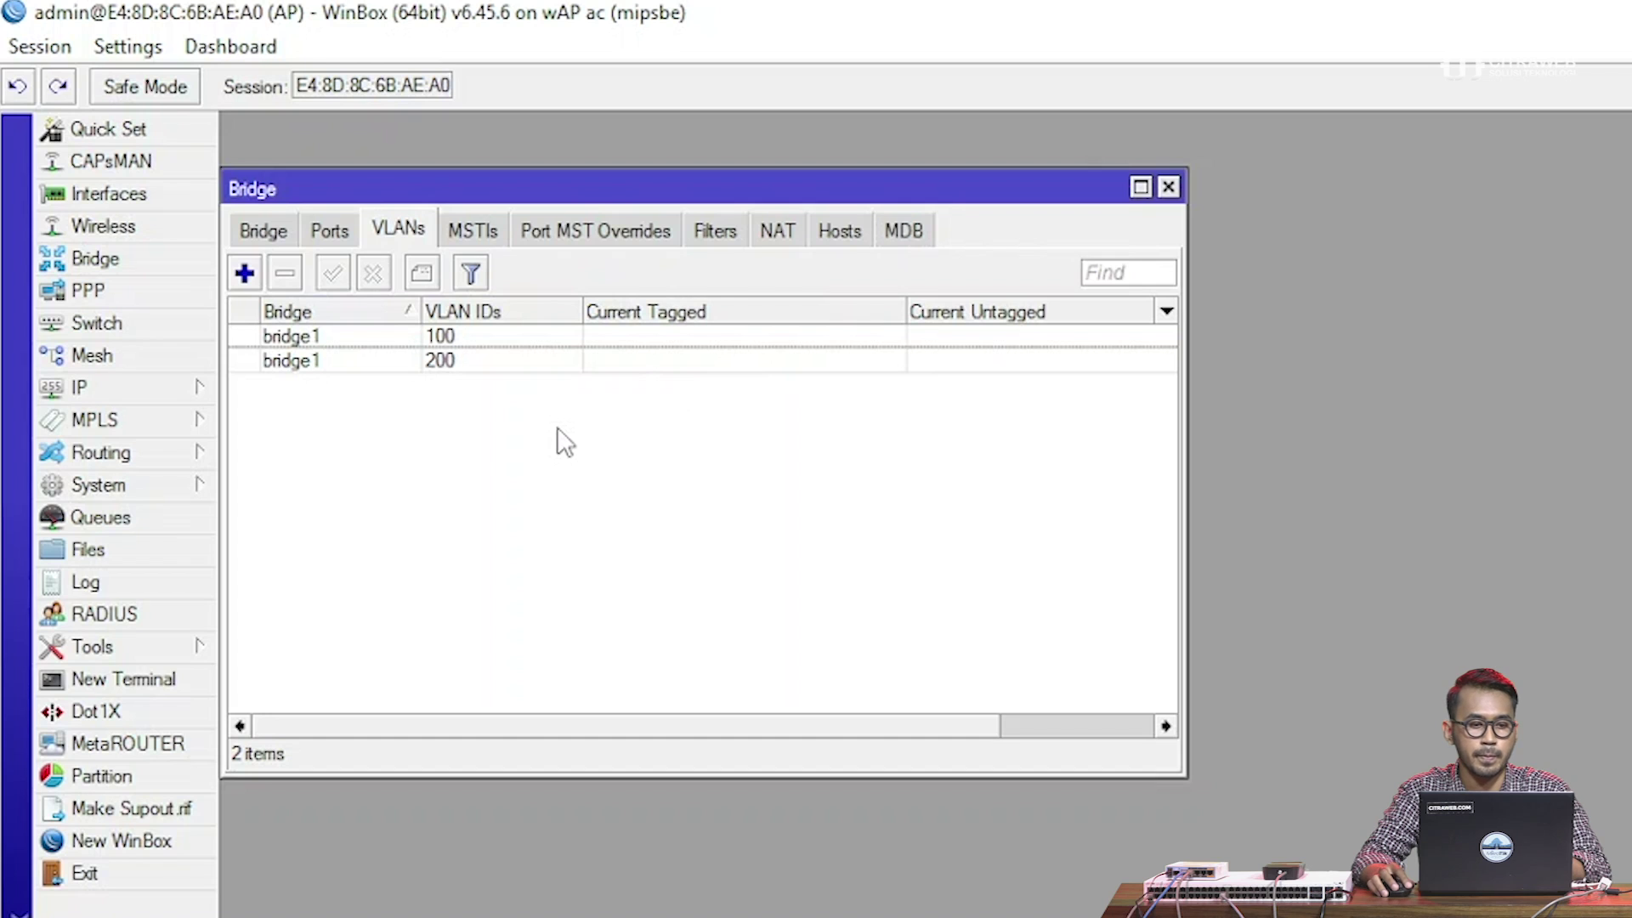
Tick VLAN Filtering in bridge1's VLAN settings and apply it
left_click(271, 236)
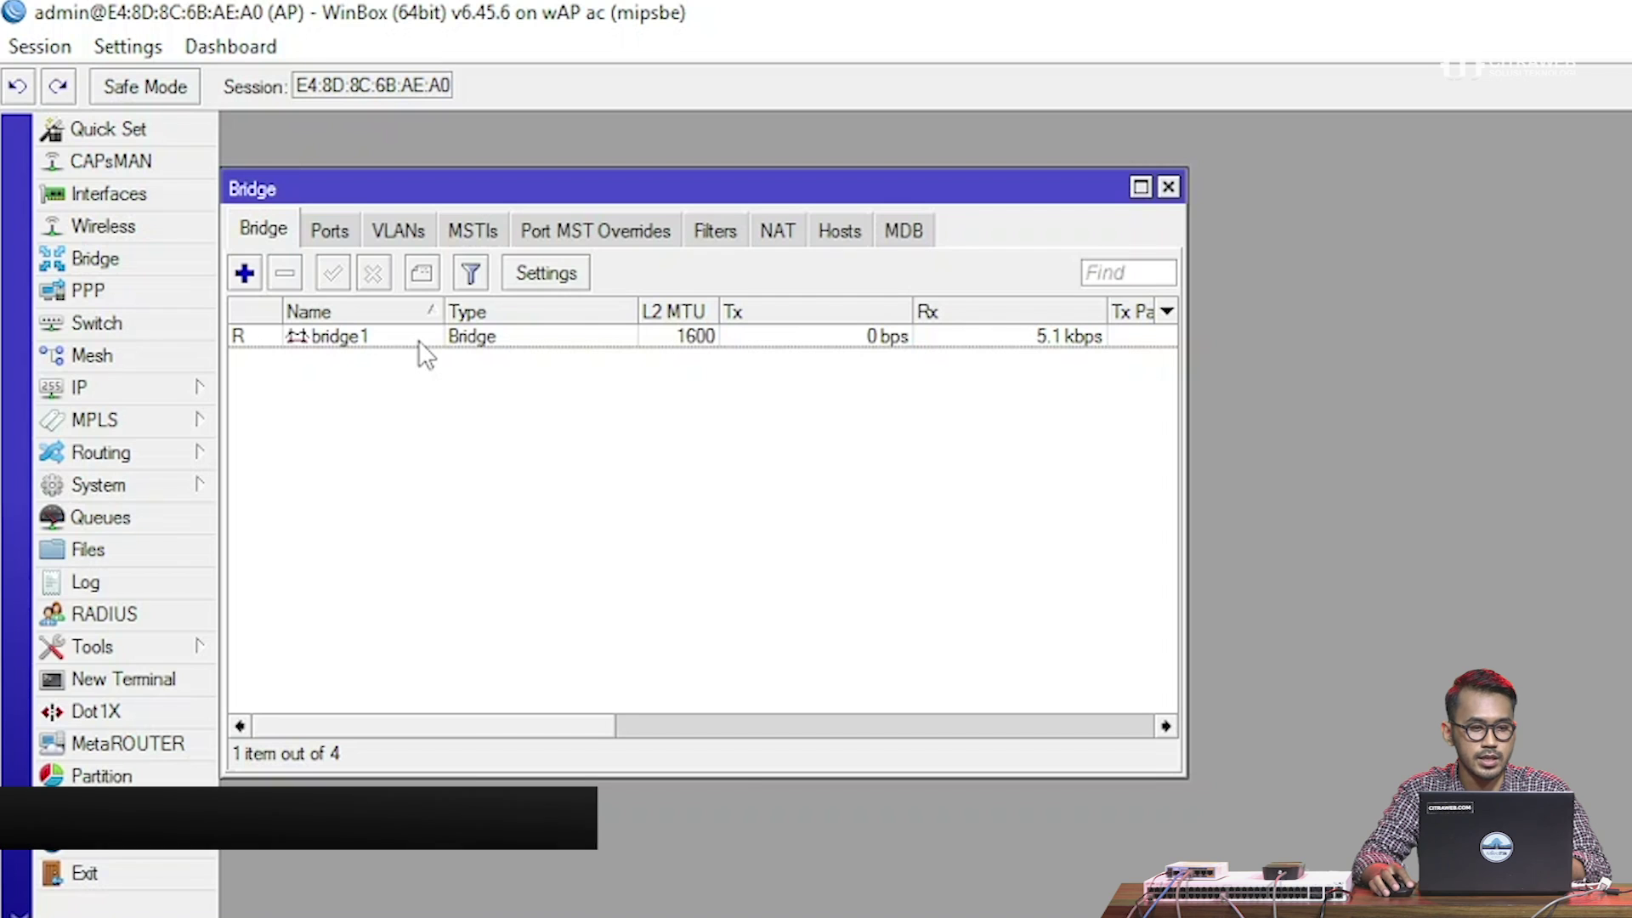
double_click(386, 336)
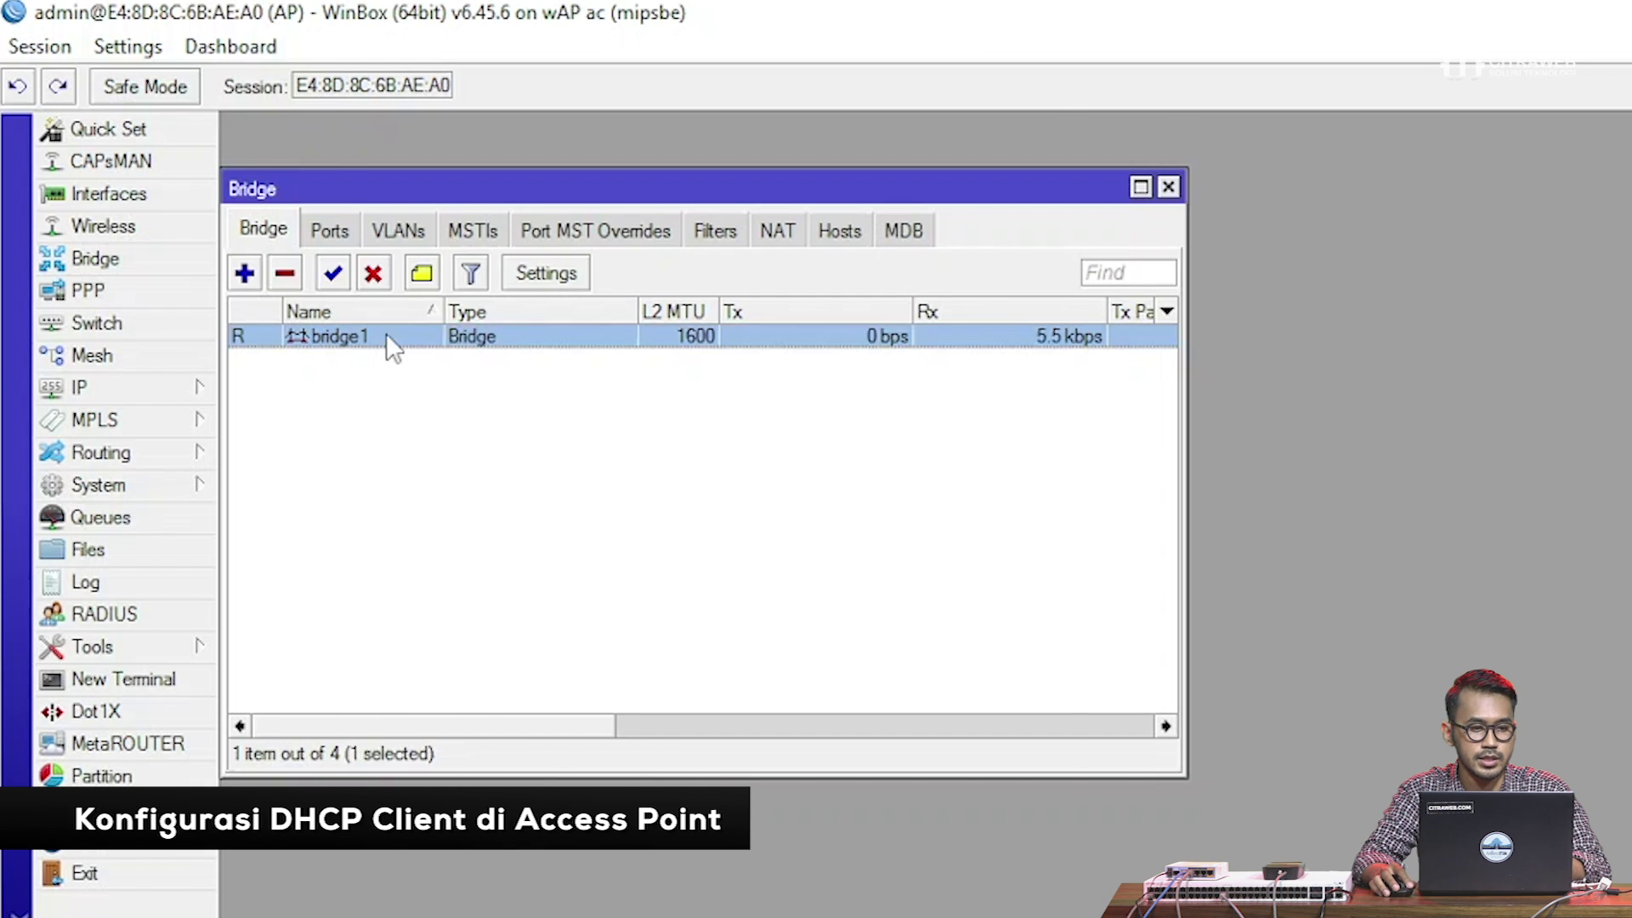
left_click(521, 174)
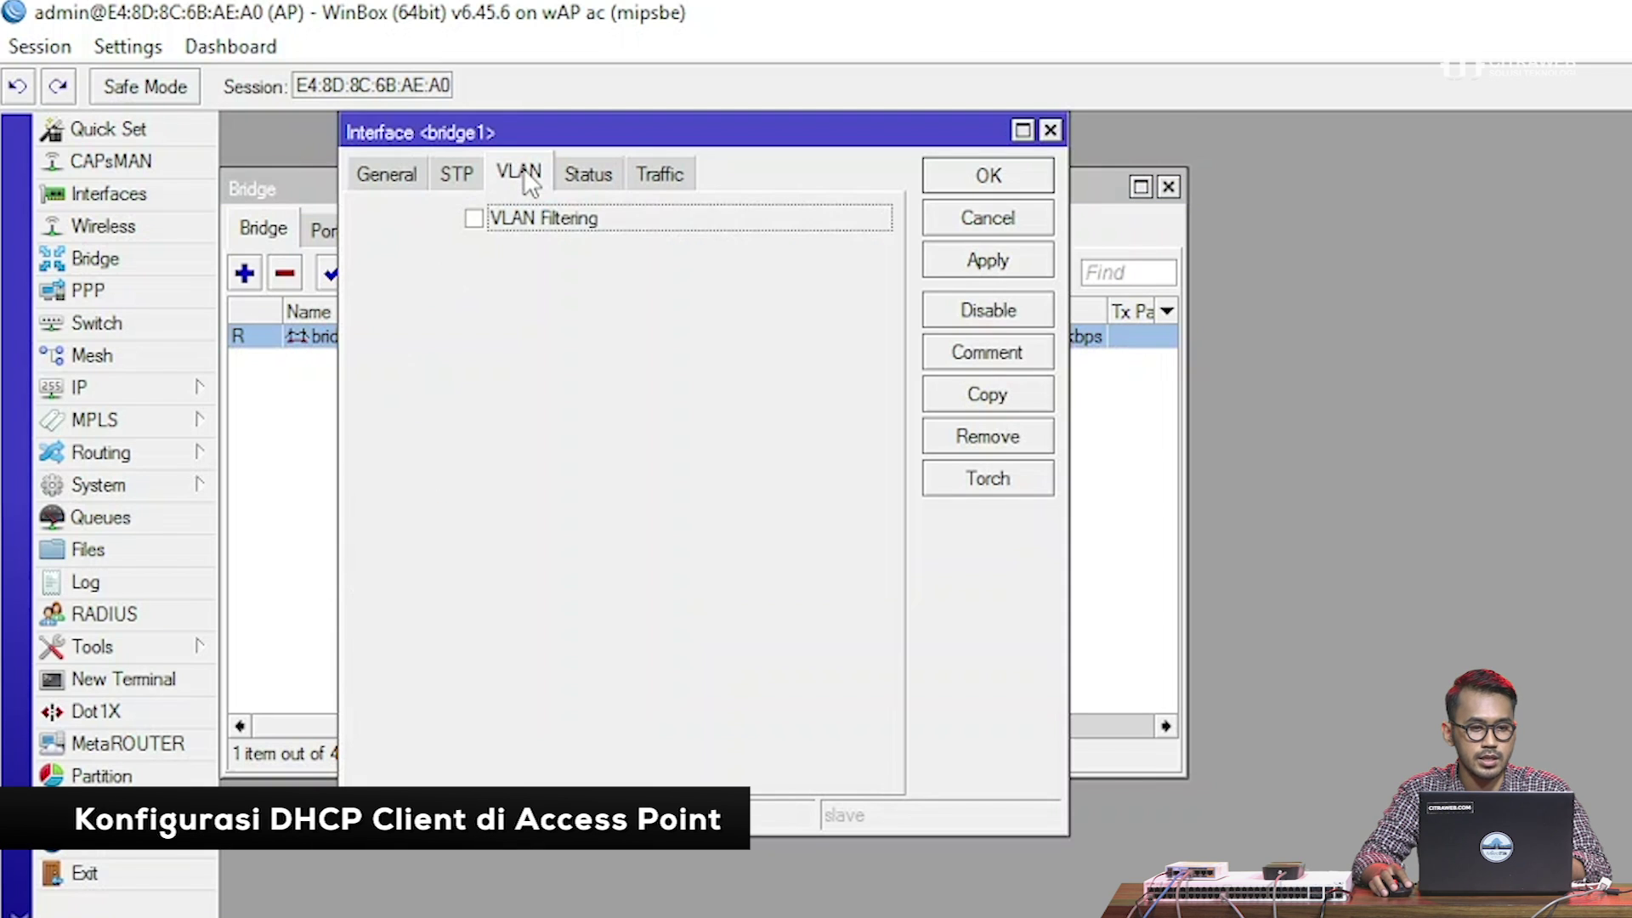
left_click(528, 221)
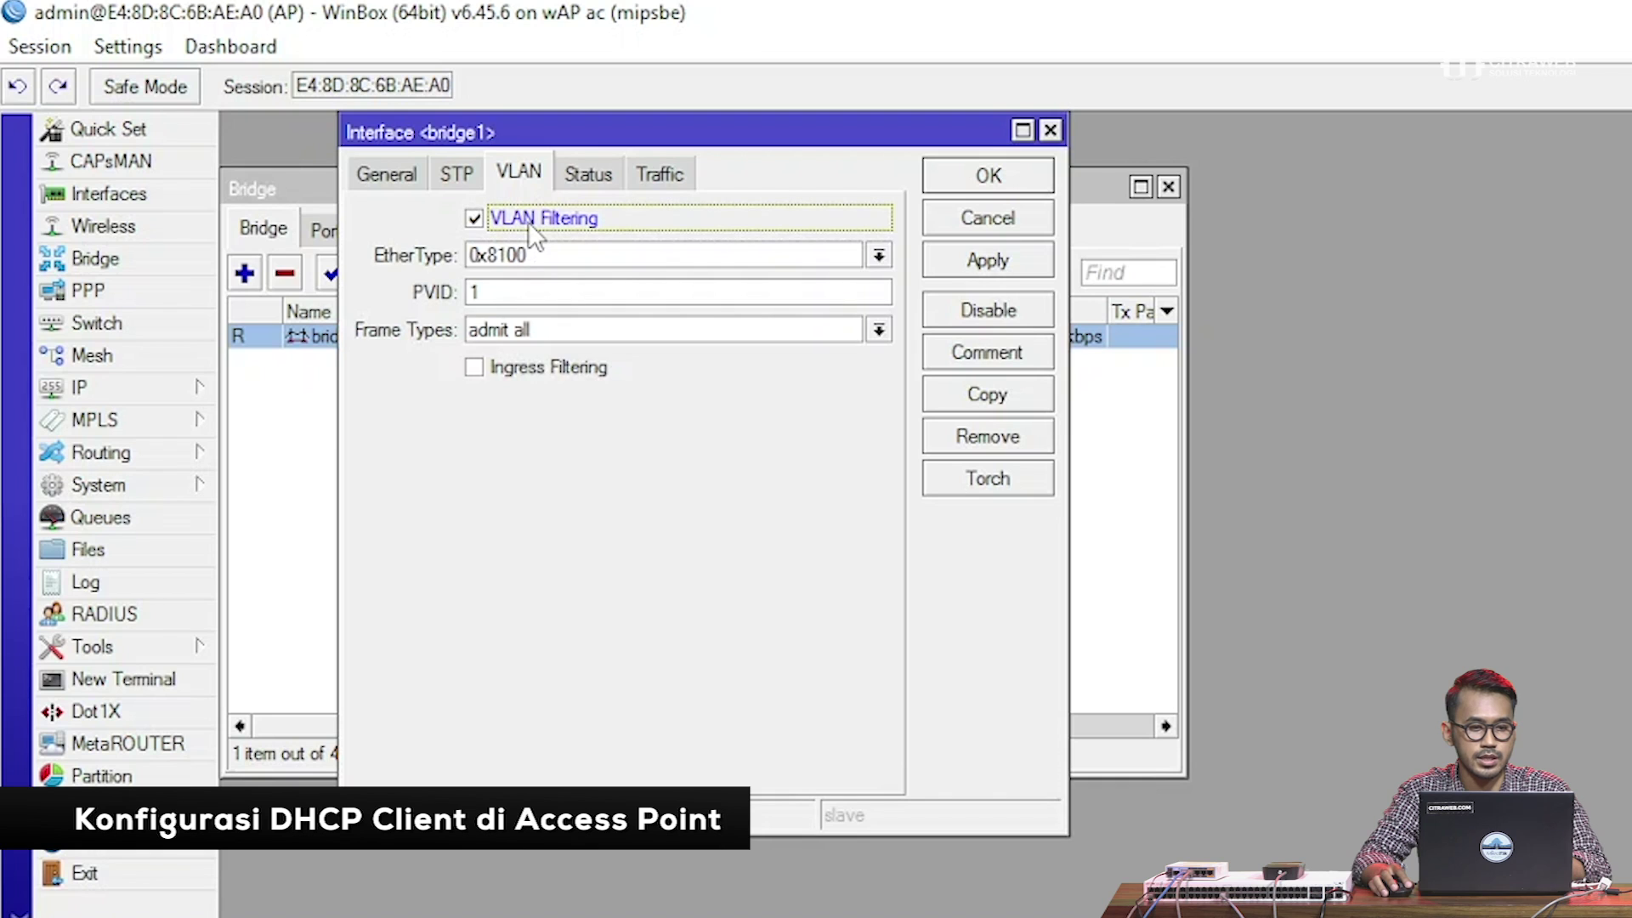
left_click(1007, 271)
left_click(1020, 170)
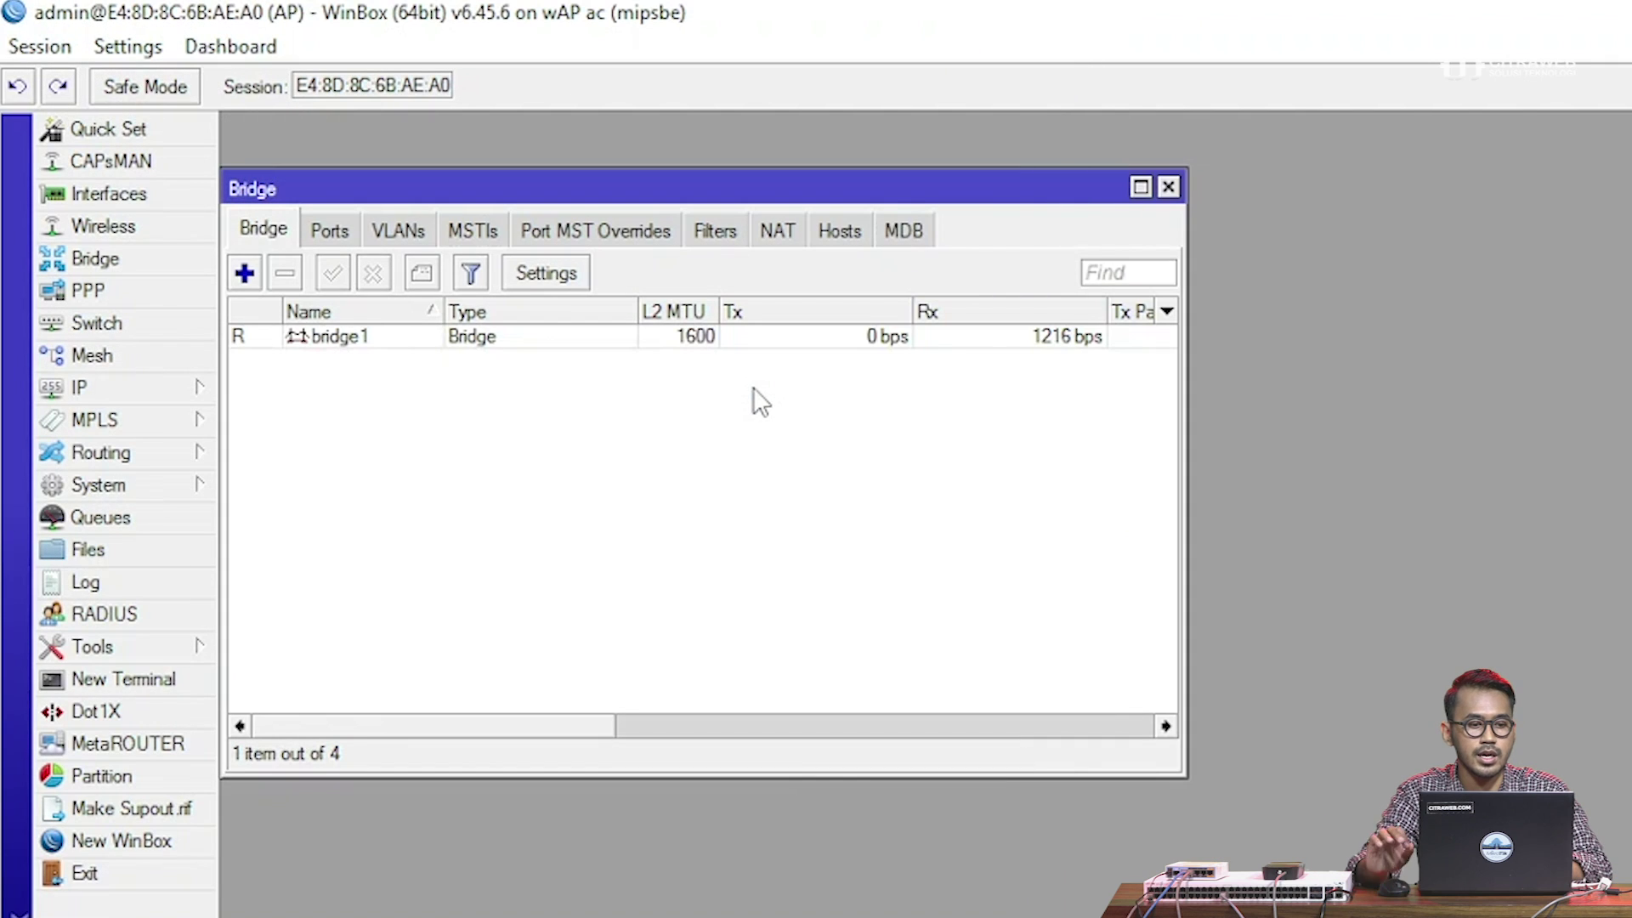
Enable both wireless interfaces, wlan1 and wlan2
key("Escape")
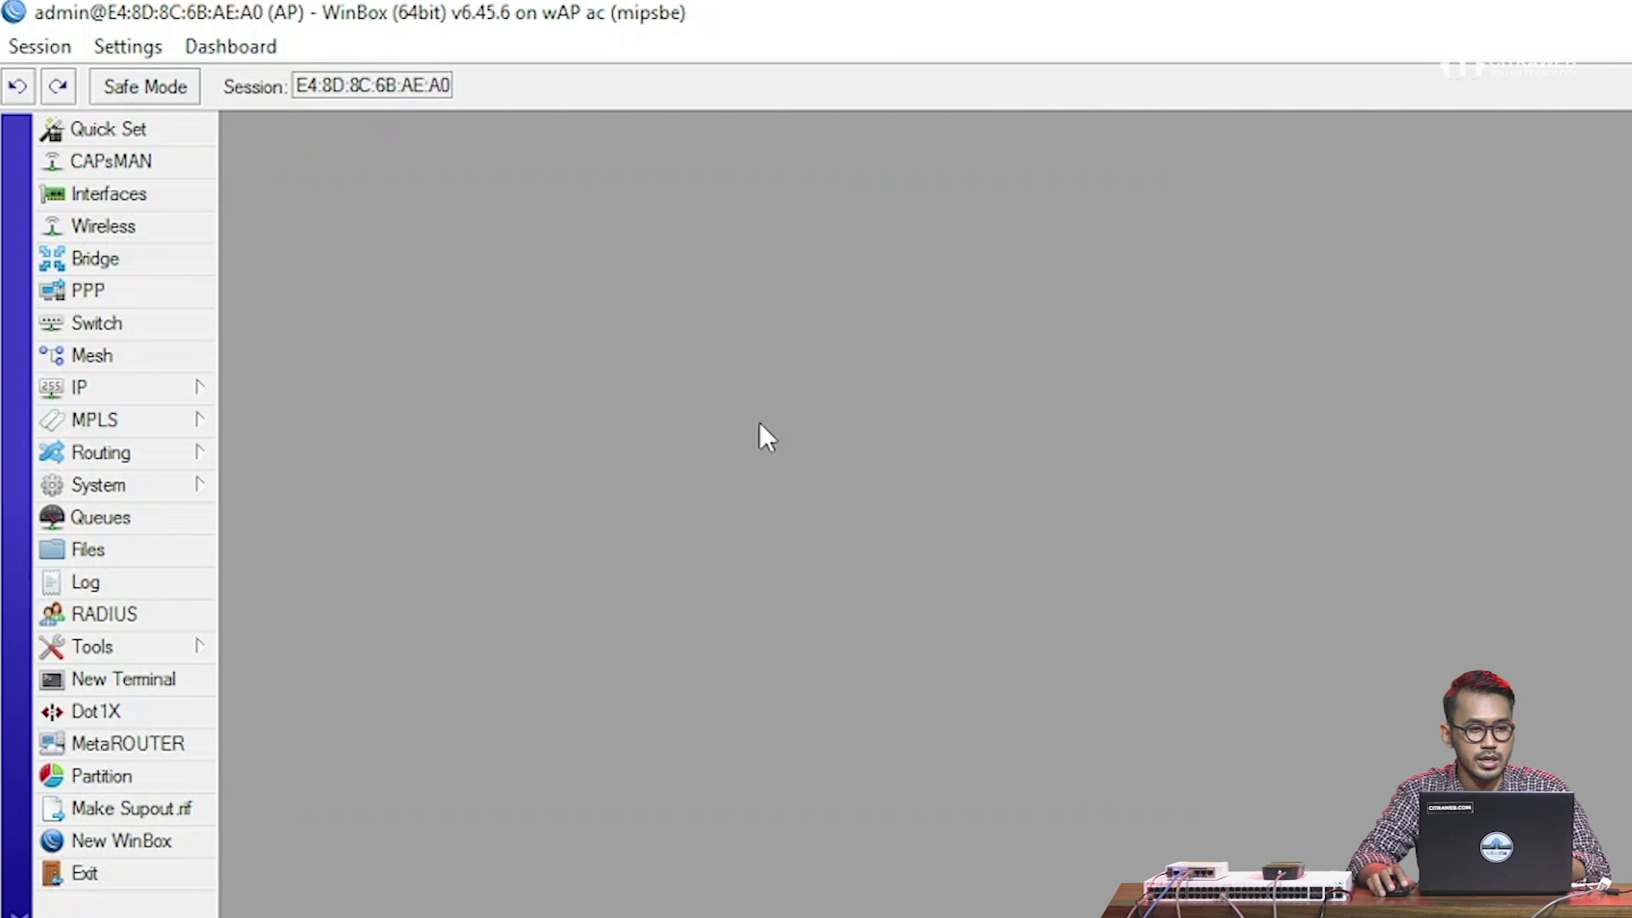
left_click(150, 234)
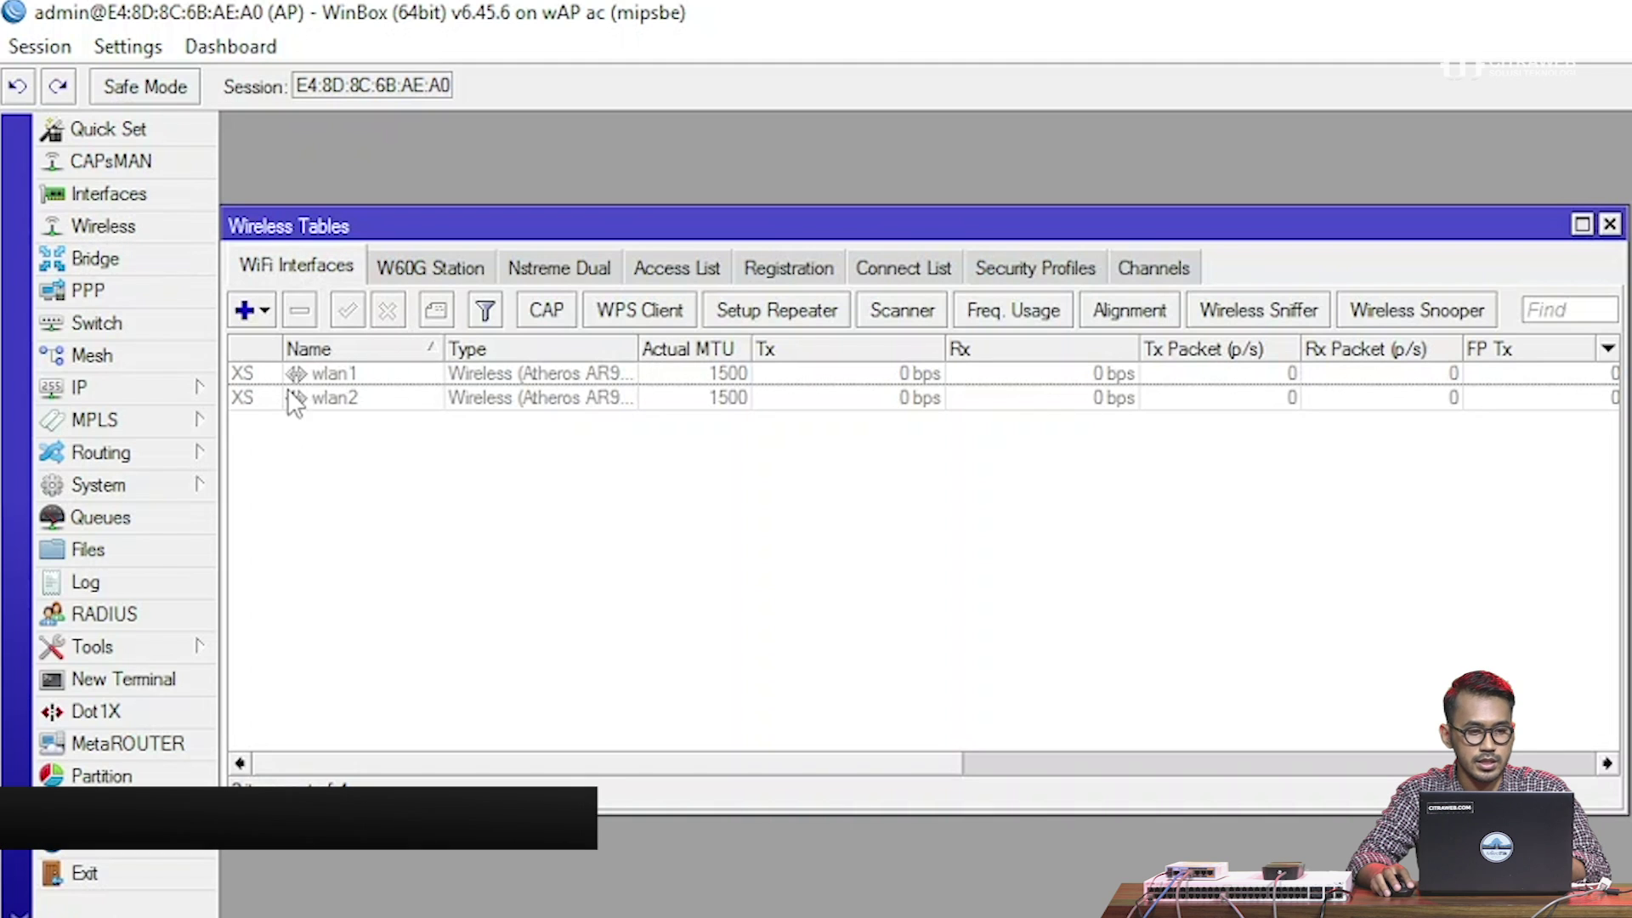
left_click(318, 376)
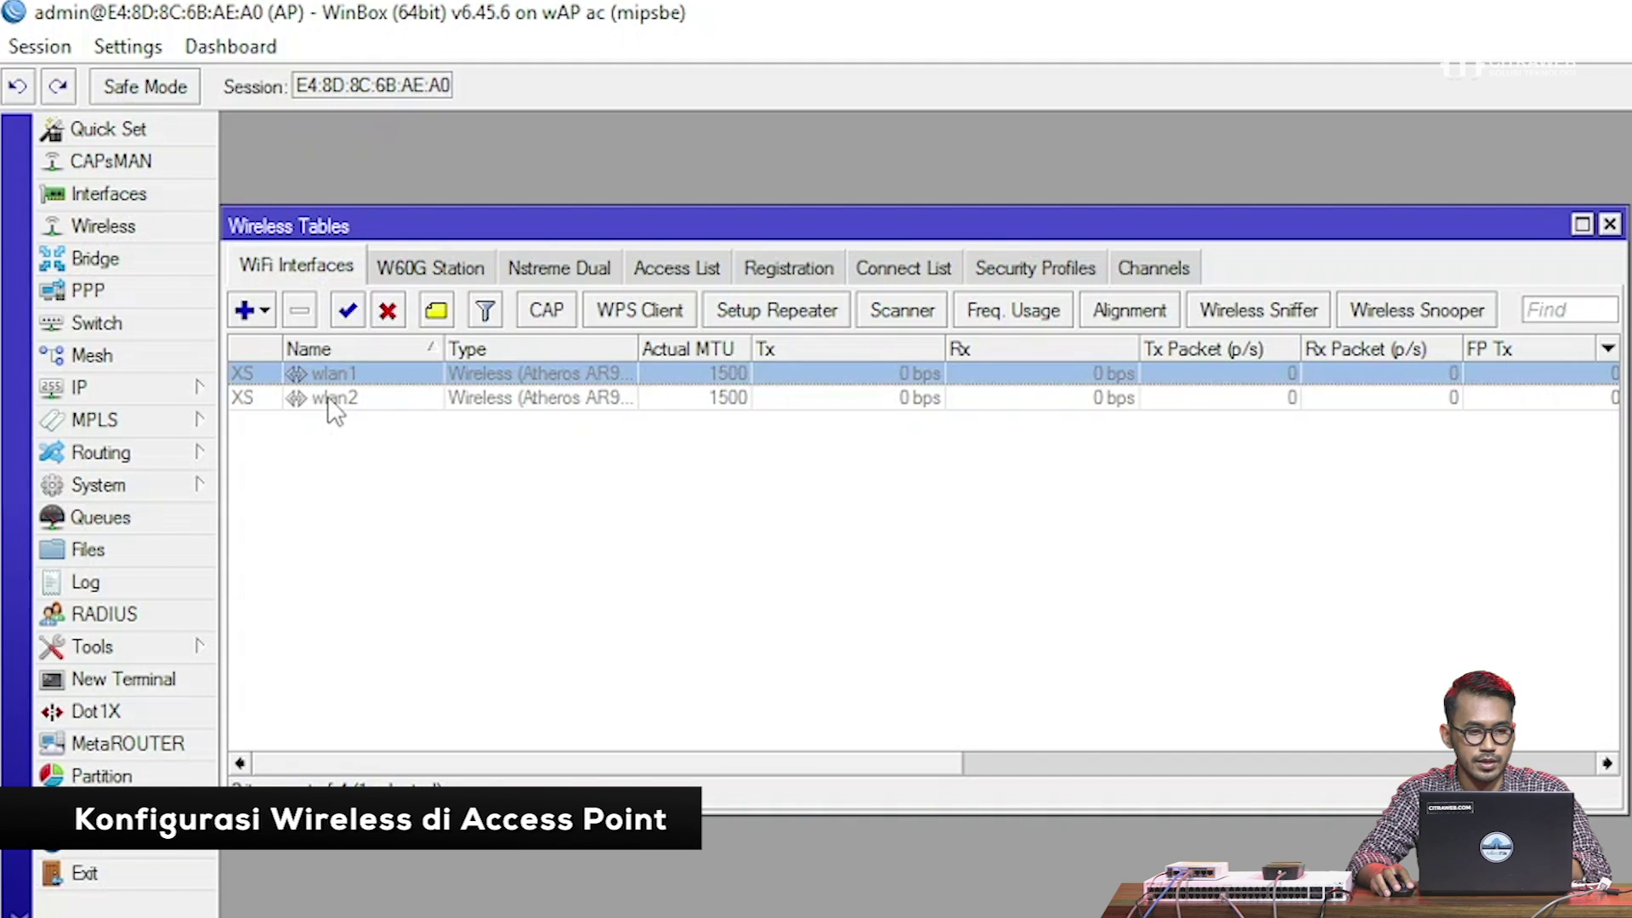
left_click(328, 396)
left_click(328, 372, "shift")
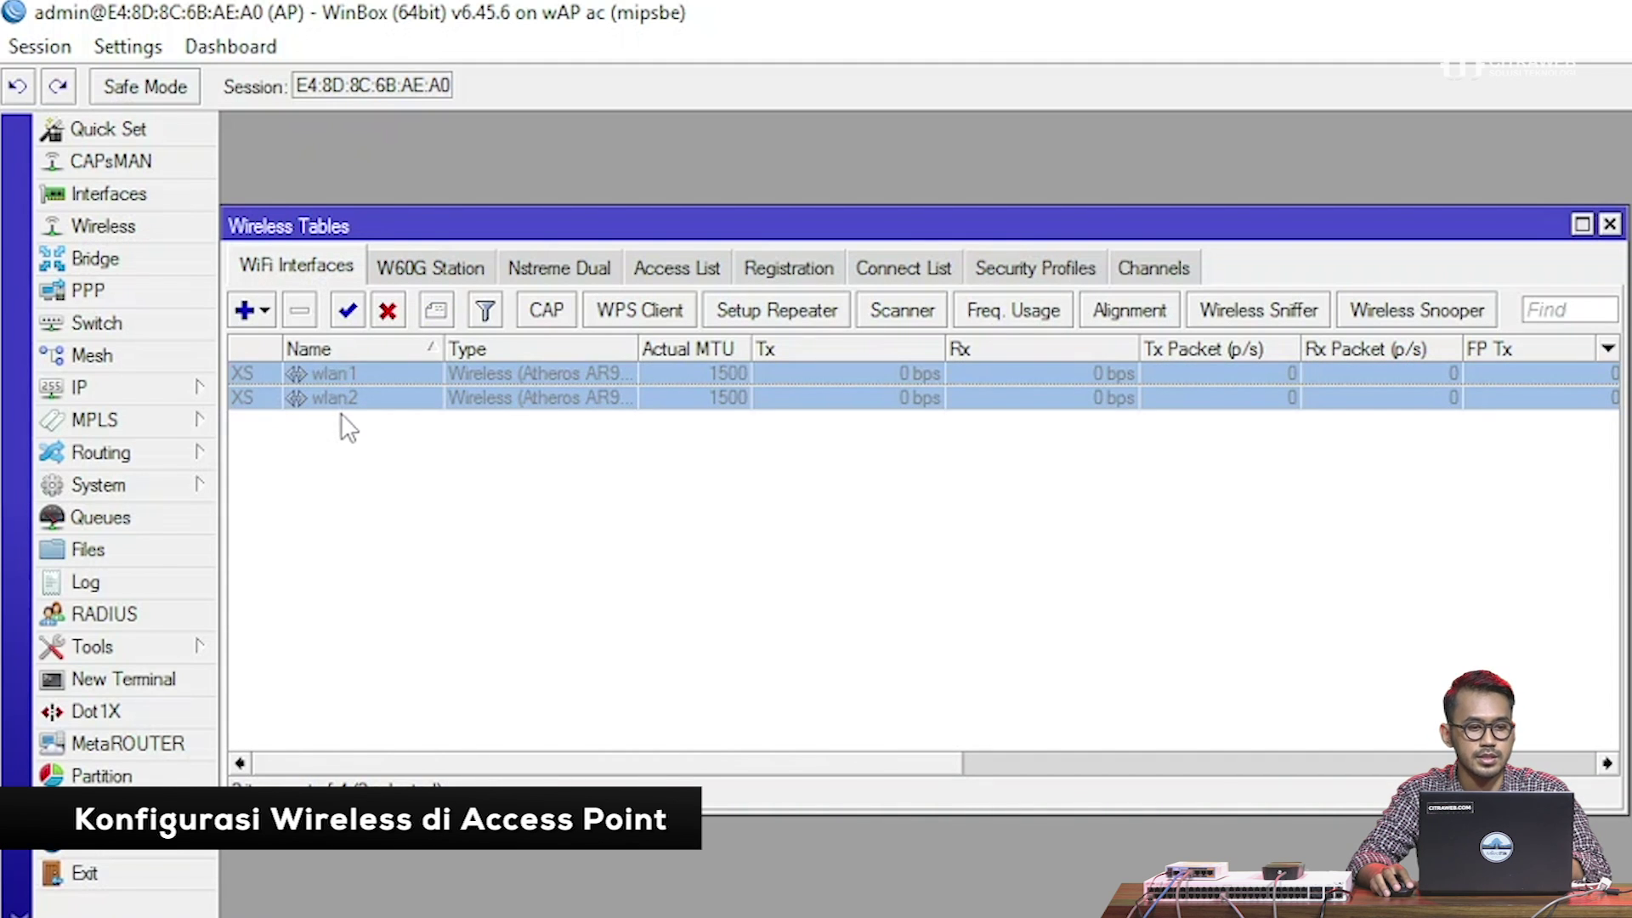
left_click(348, 310)
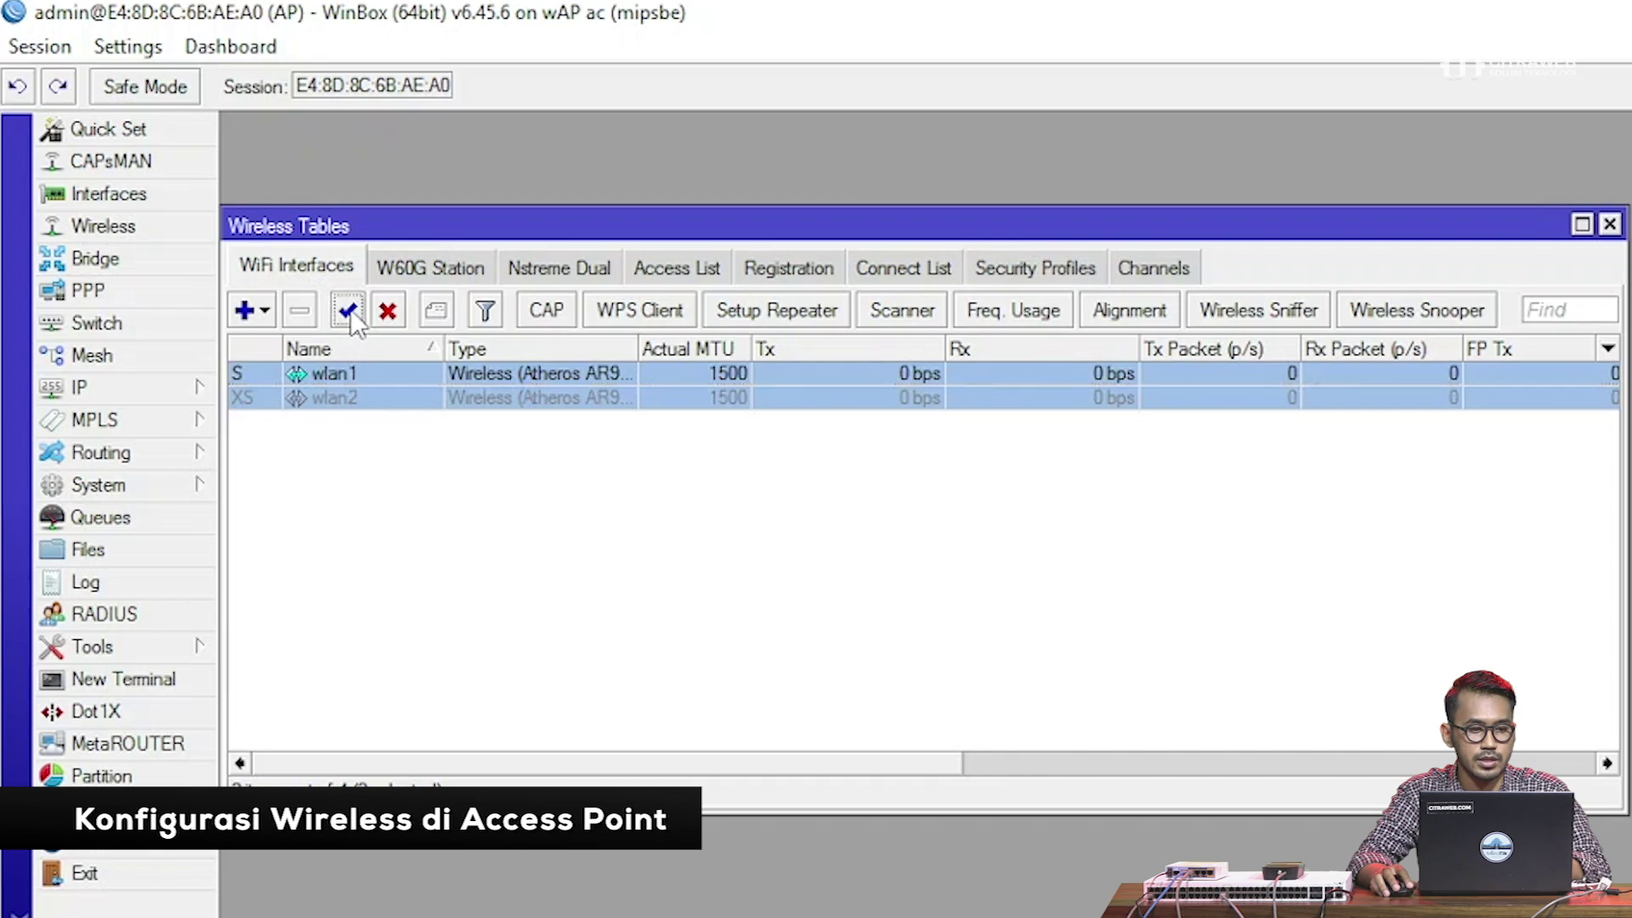
left_click(363, 492)
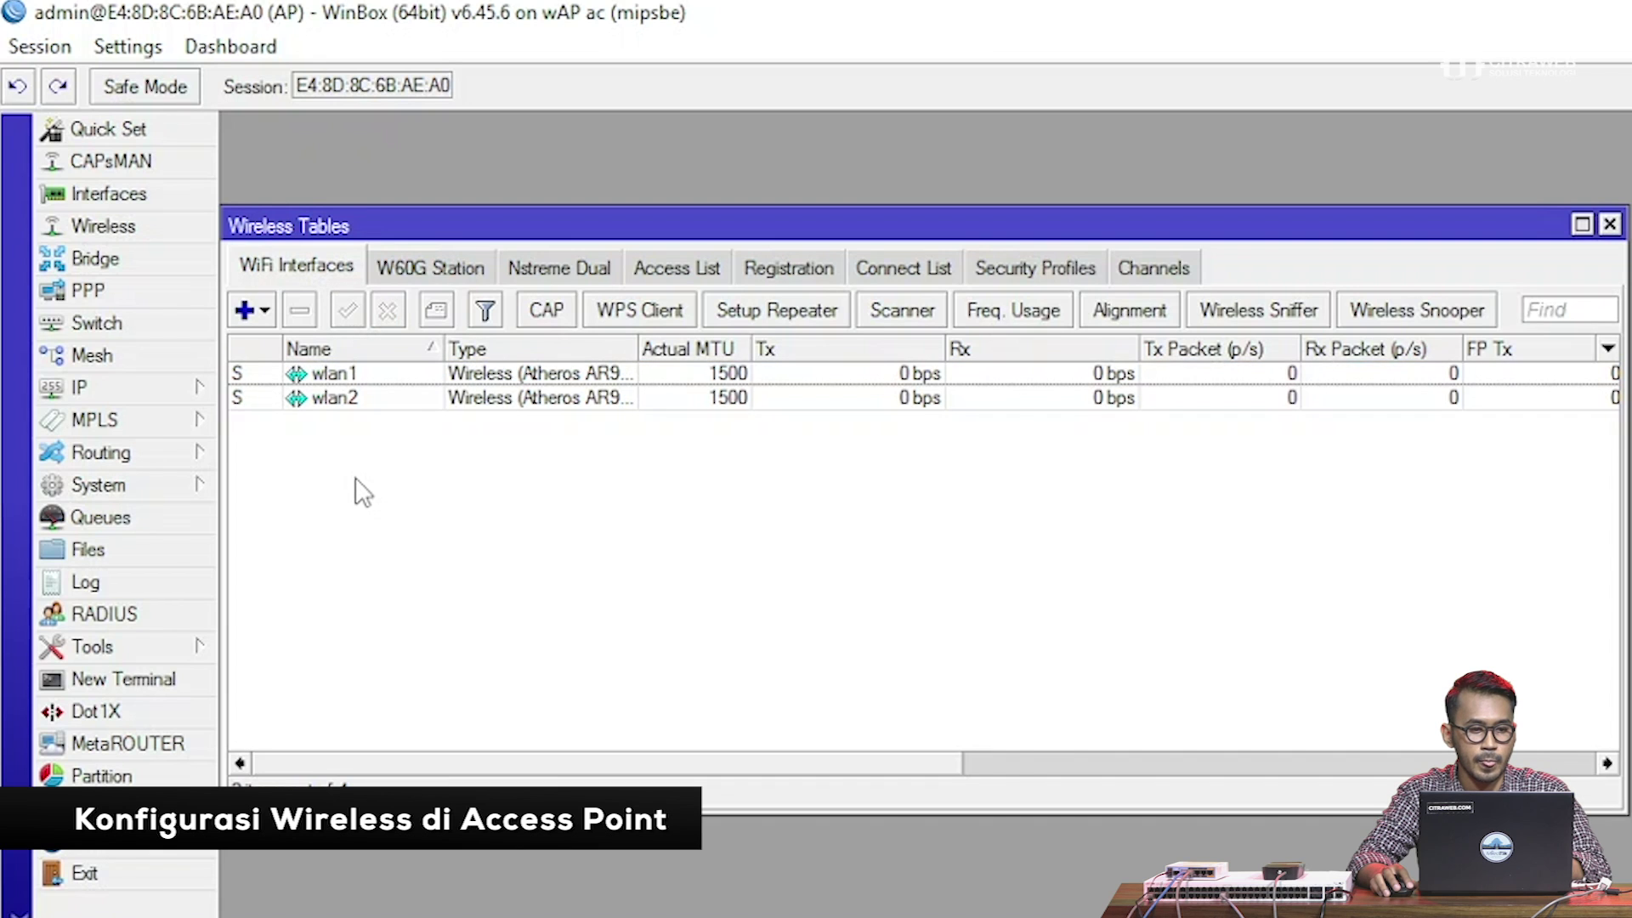
Set wlan1 to ap bridge mode with SSID MikroTik-2Ghz
double_click(364, 379)
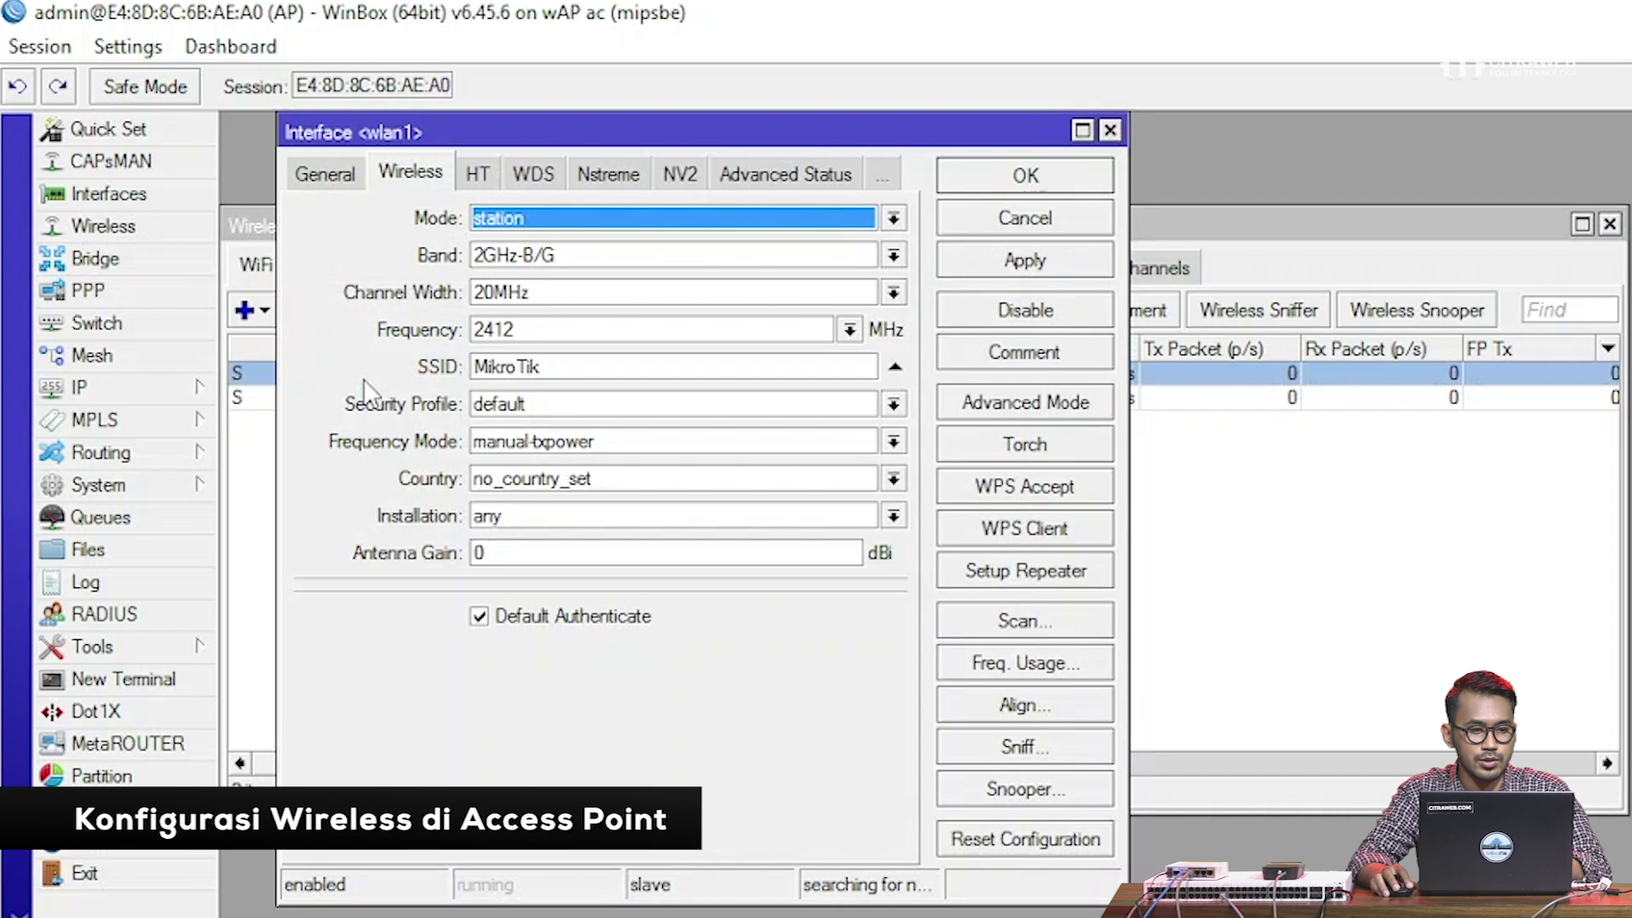
left_click(529, 213)
left_click(538, 258)
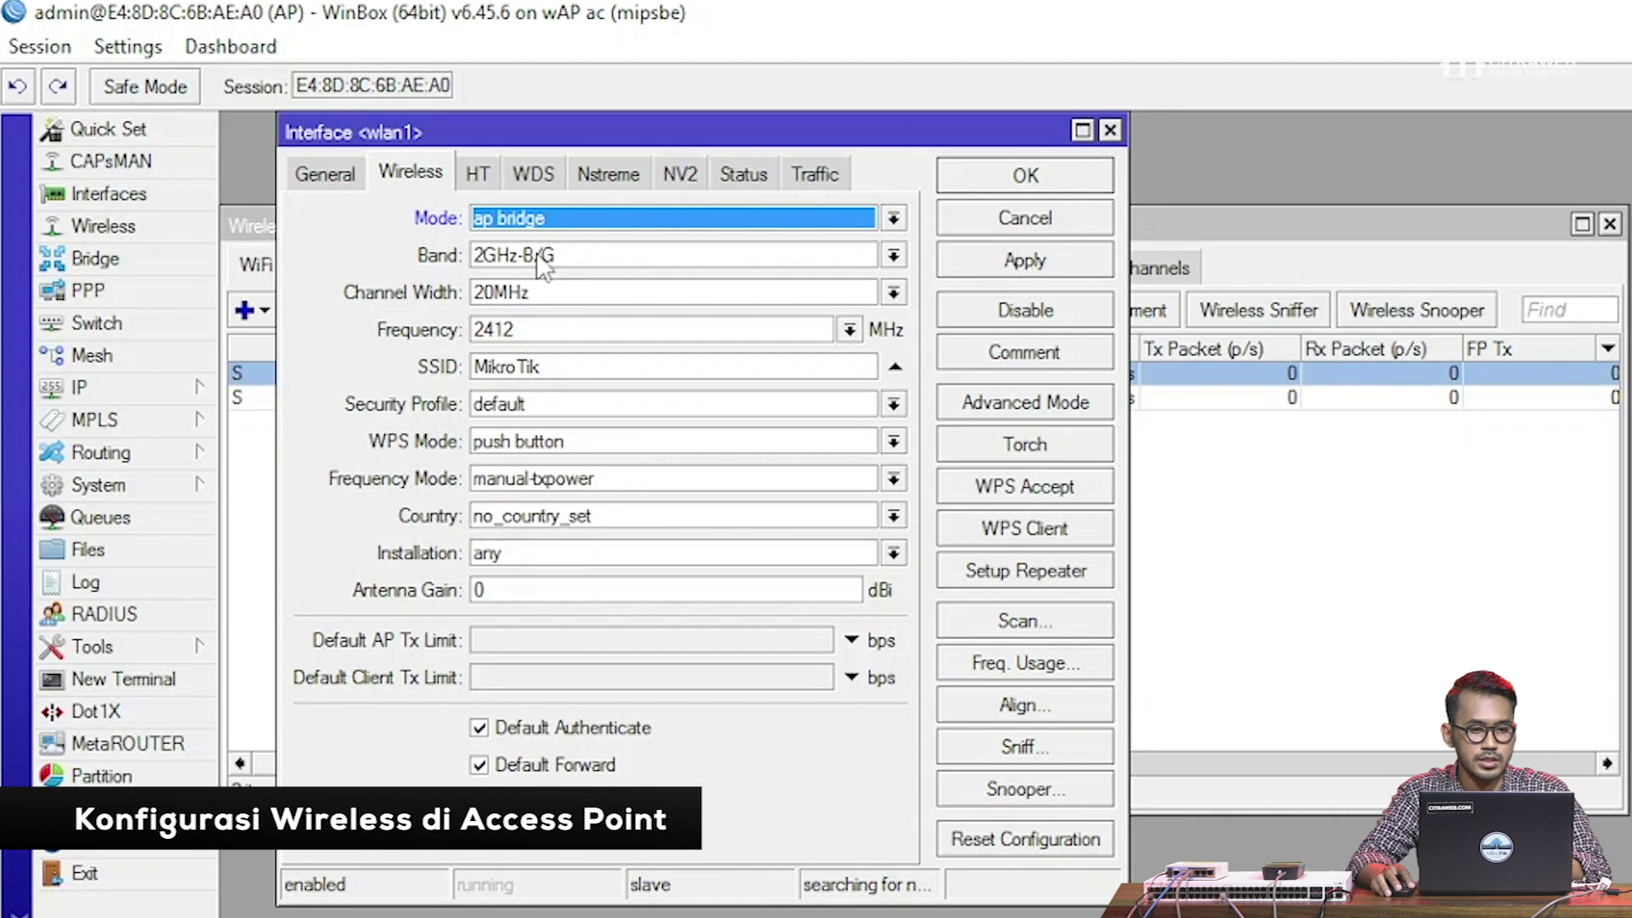
left_click(555, 367)
type("-")
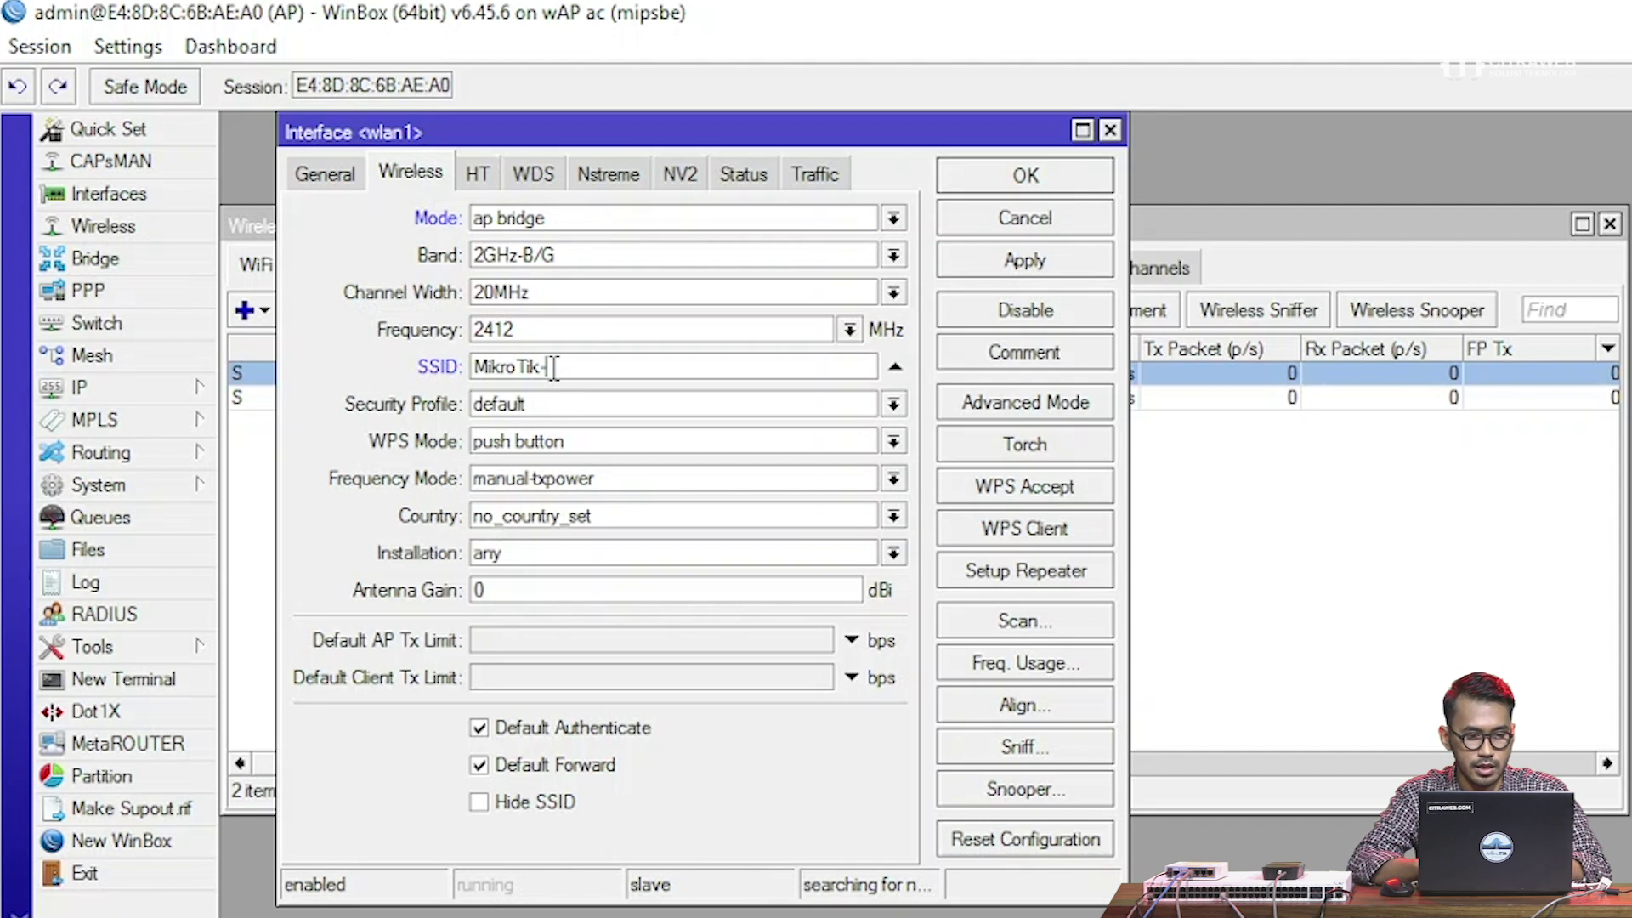
type("2Ghz")
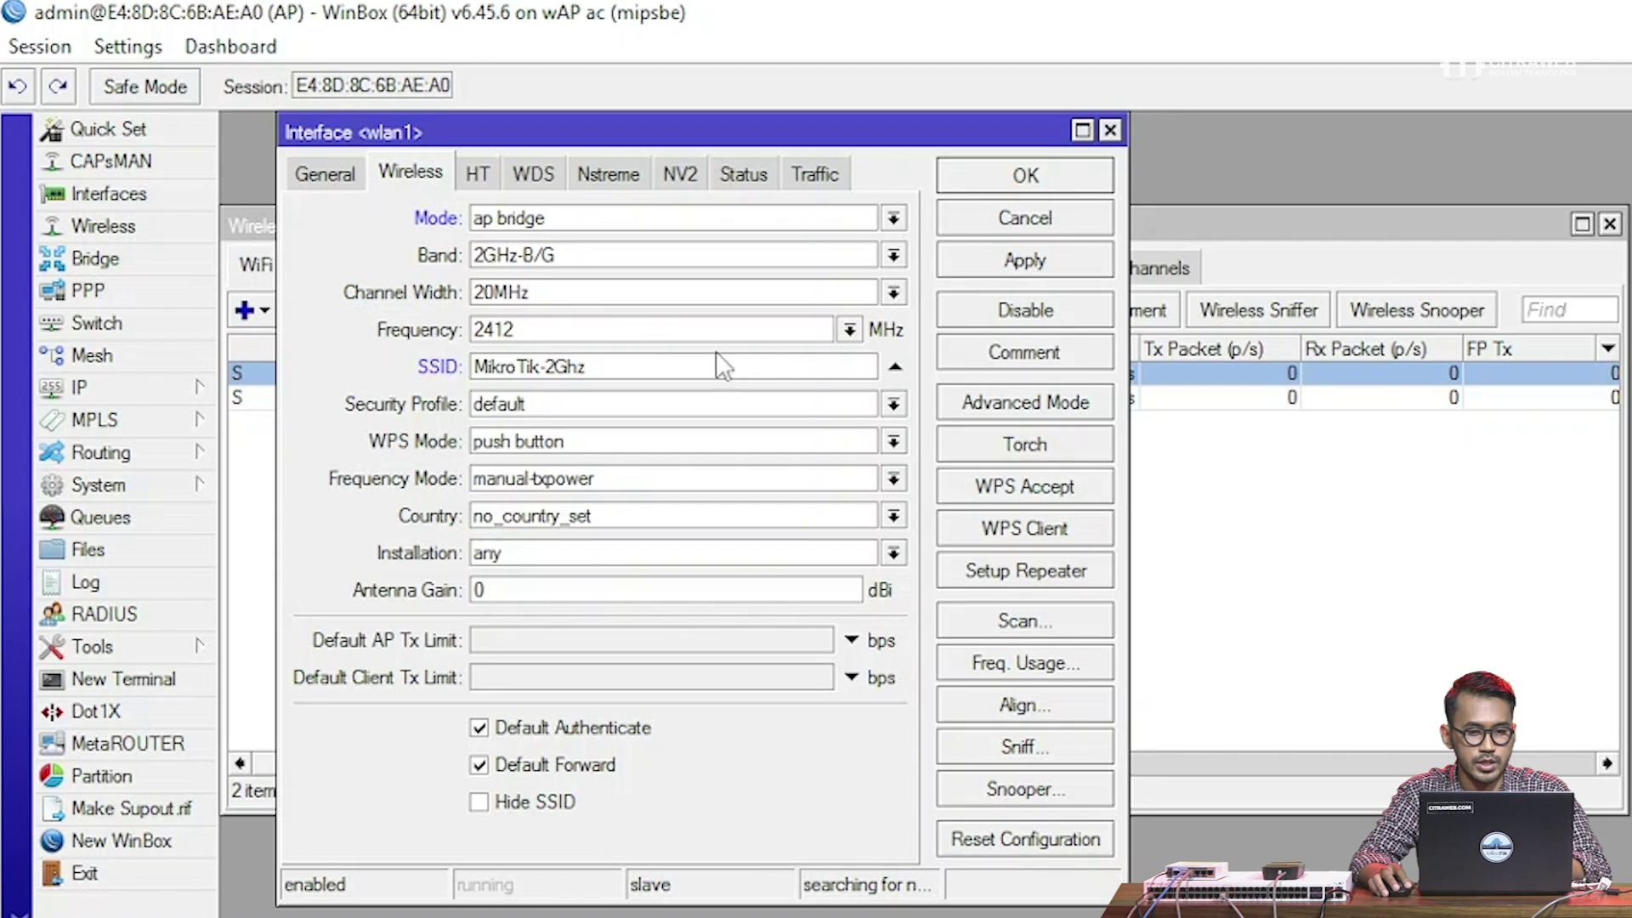
left_click(1069, 263)
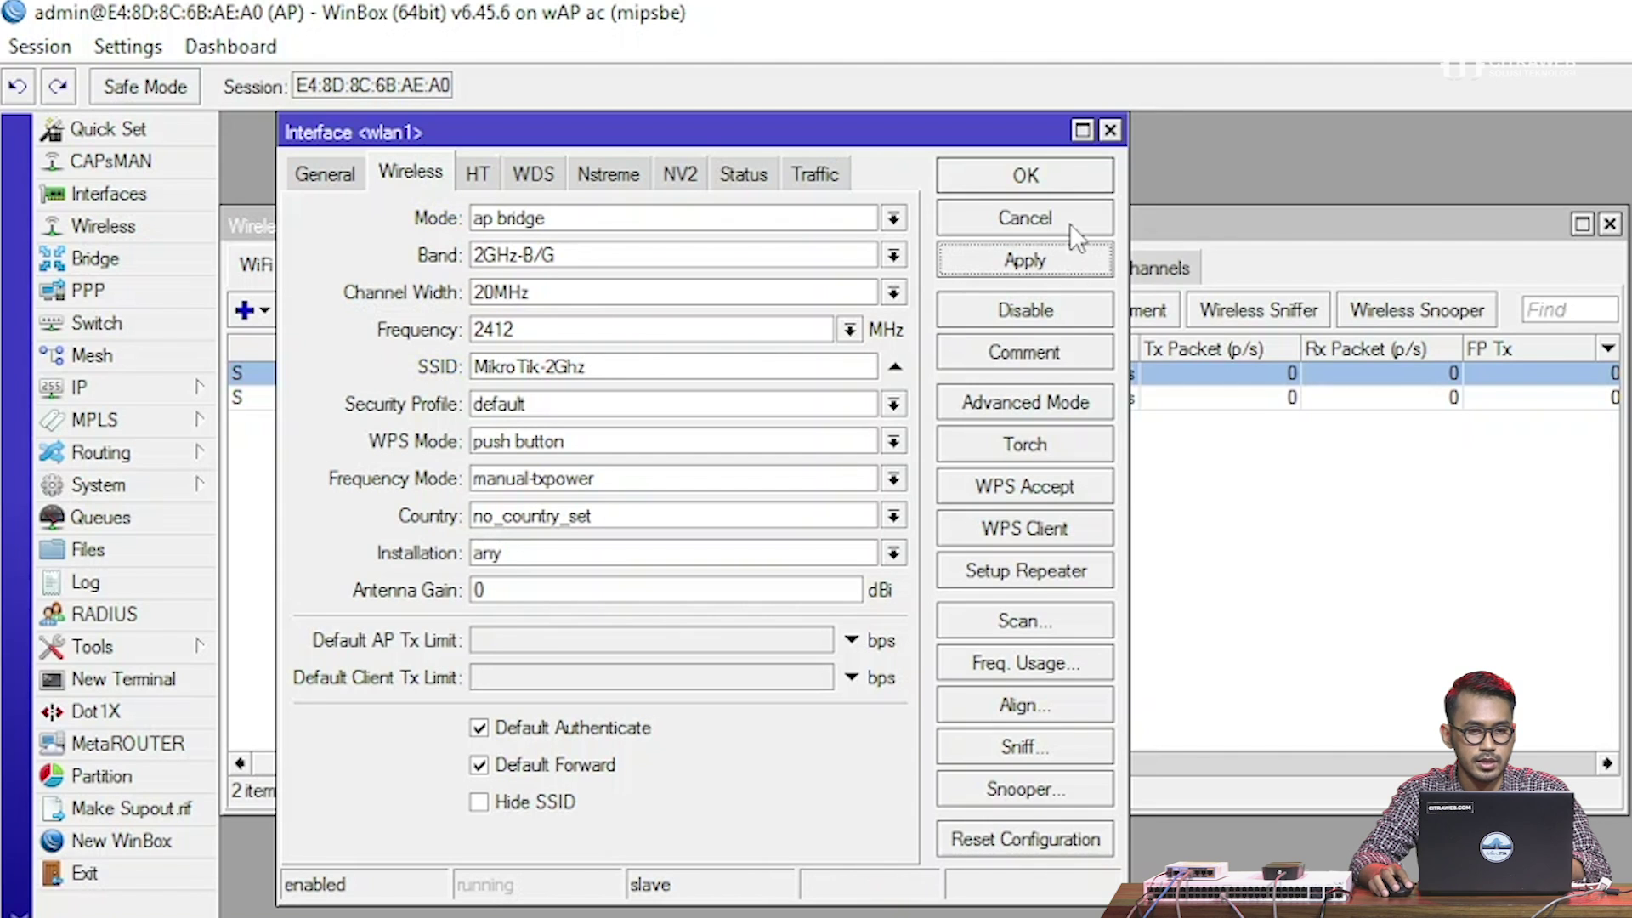
left_click(1059, 175)
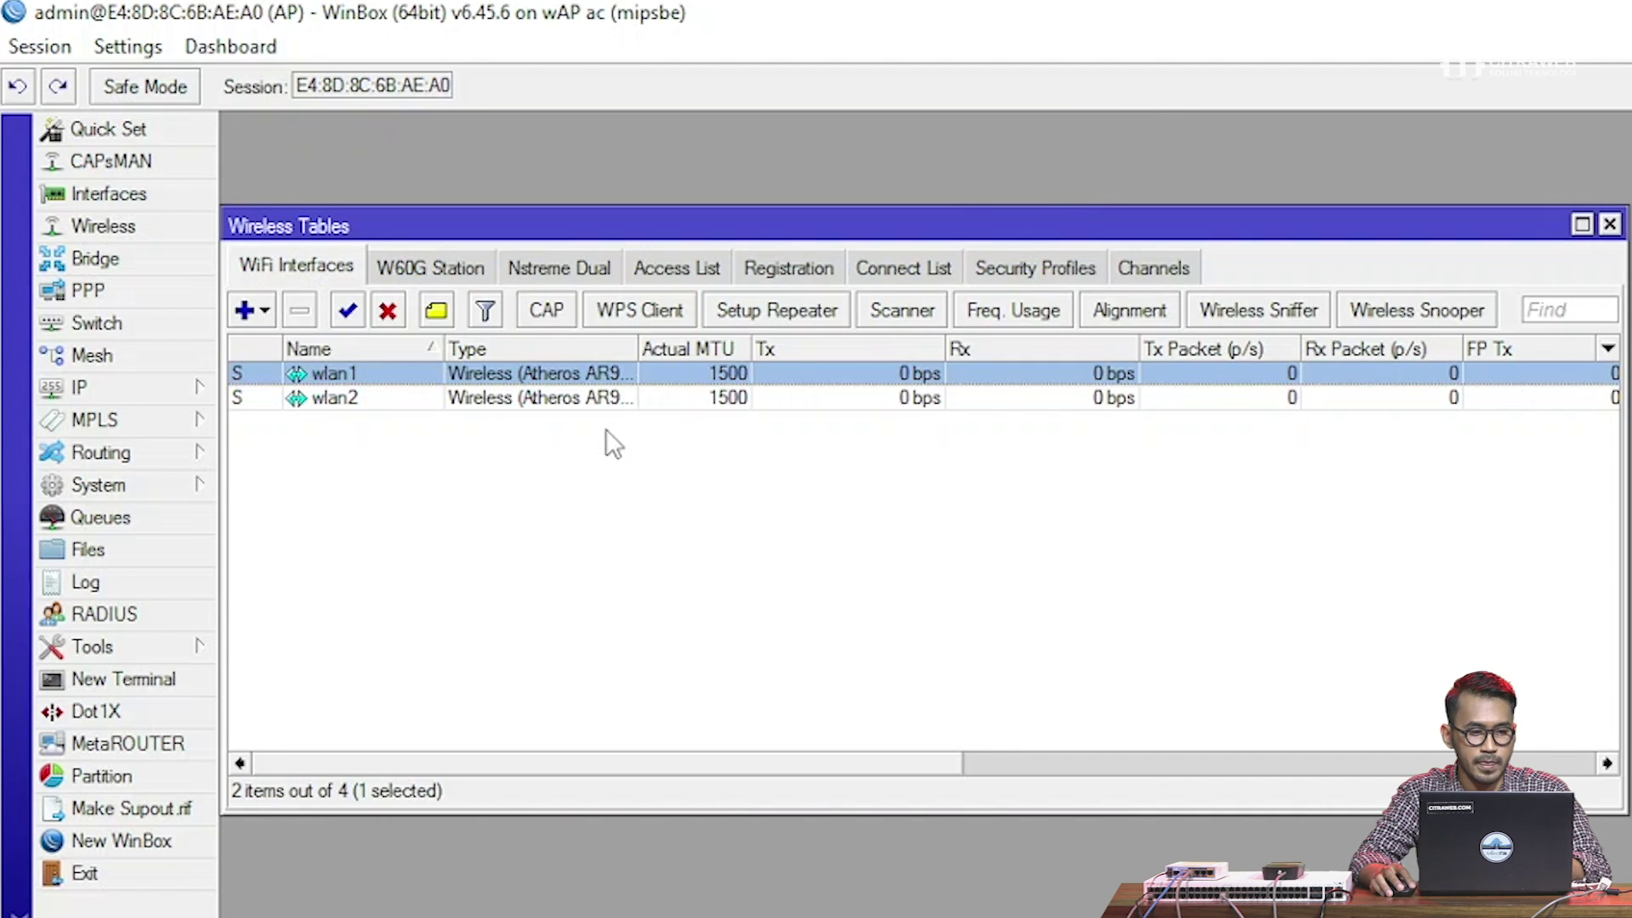
Set wlan2 to ap bridge mode, SSID MikroTik-5Ghz, frequency 5805 MHz
double_click(401, 396)
left_click(561, 224)
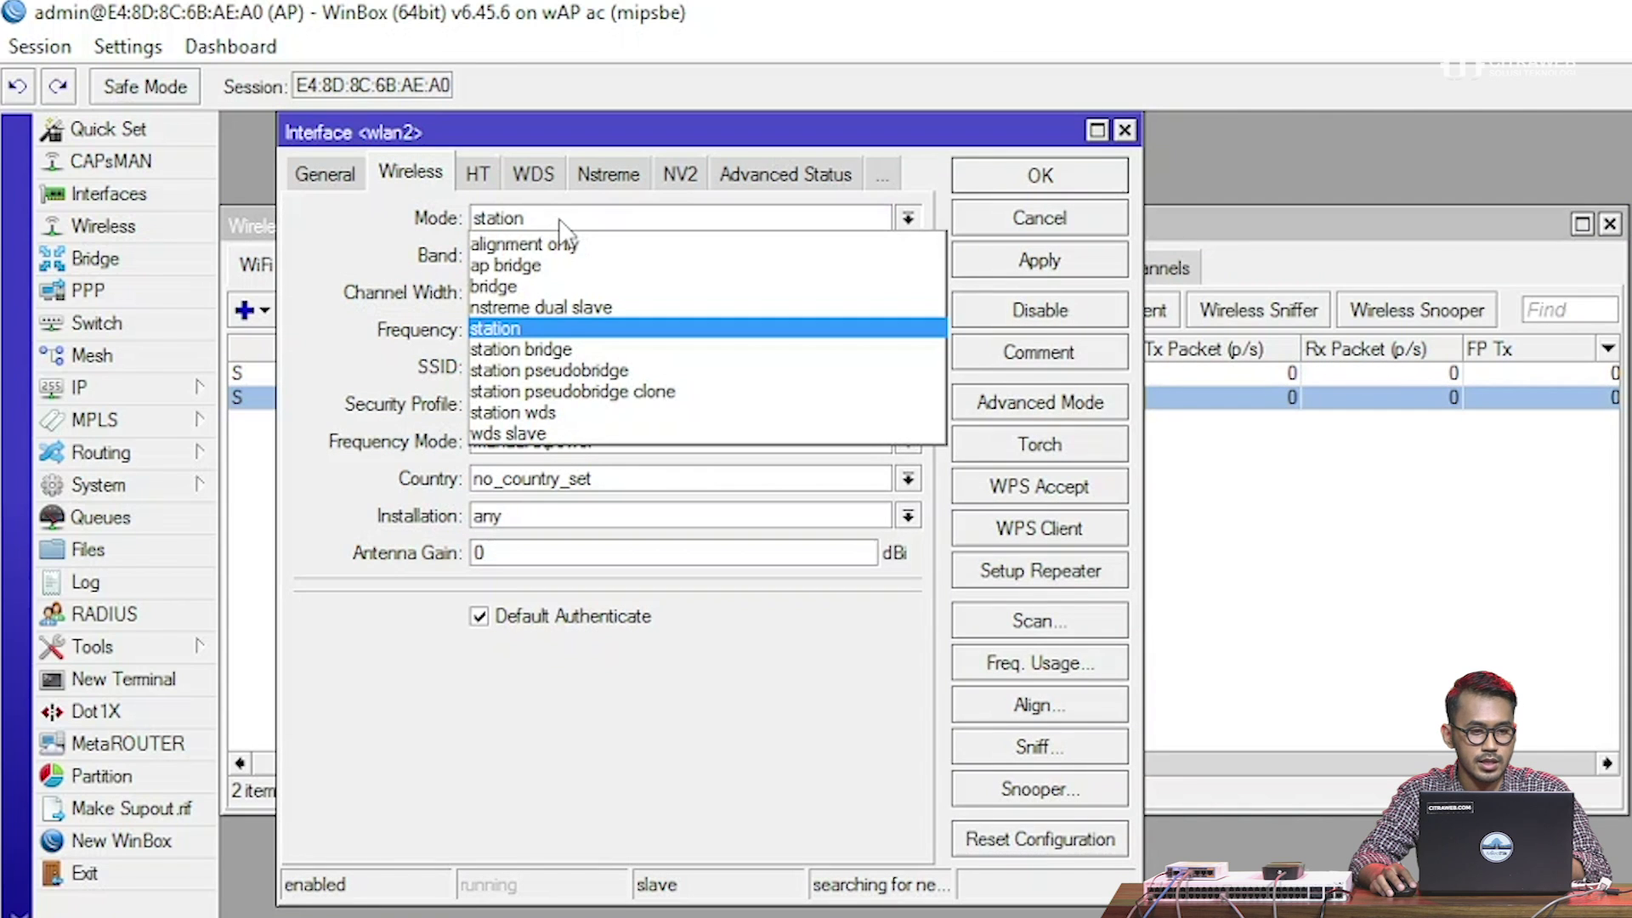
left_click(561, 267)
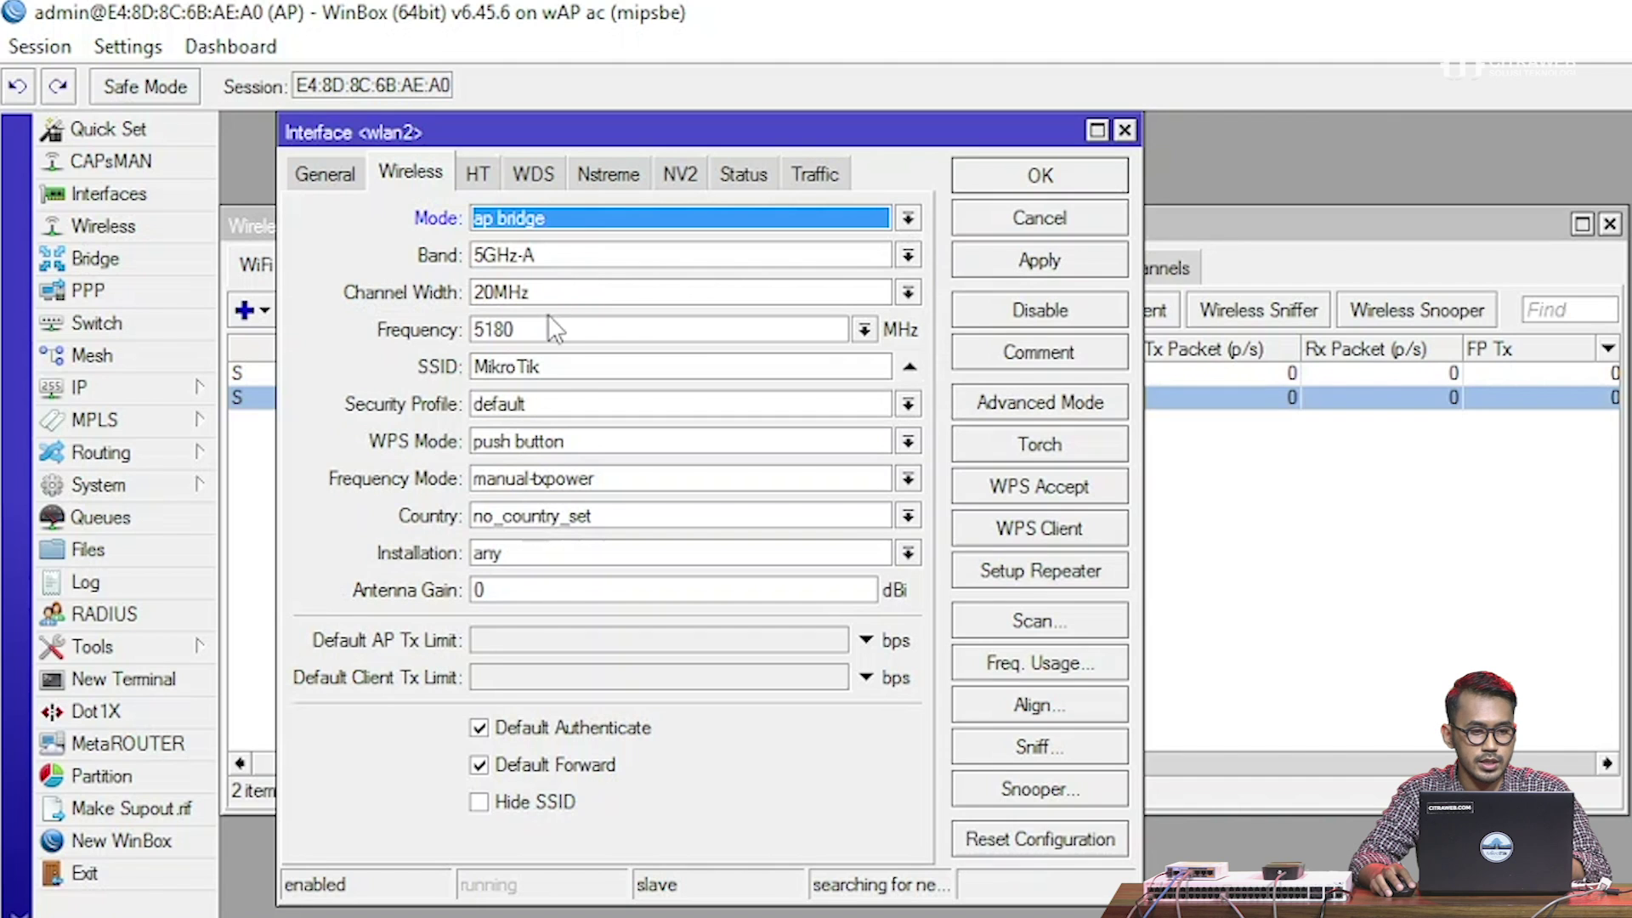
left_click(570, 373)
type("-5GHz")
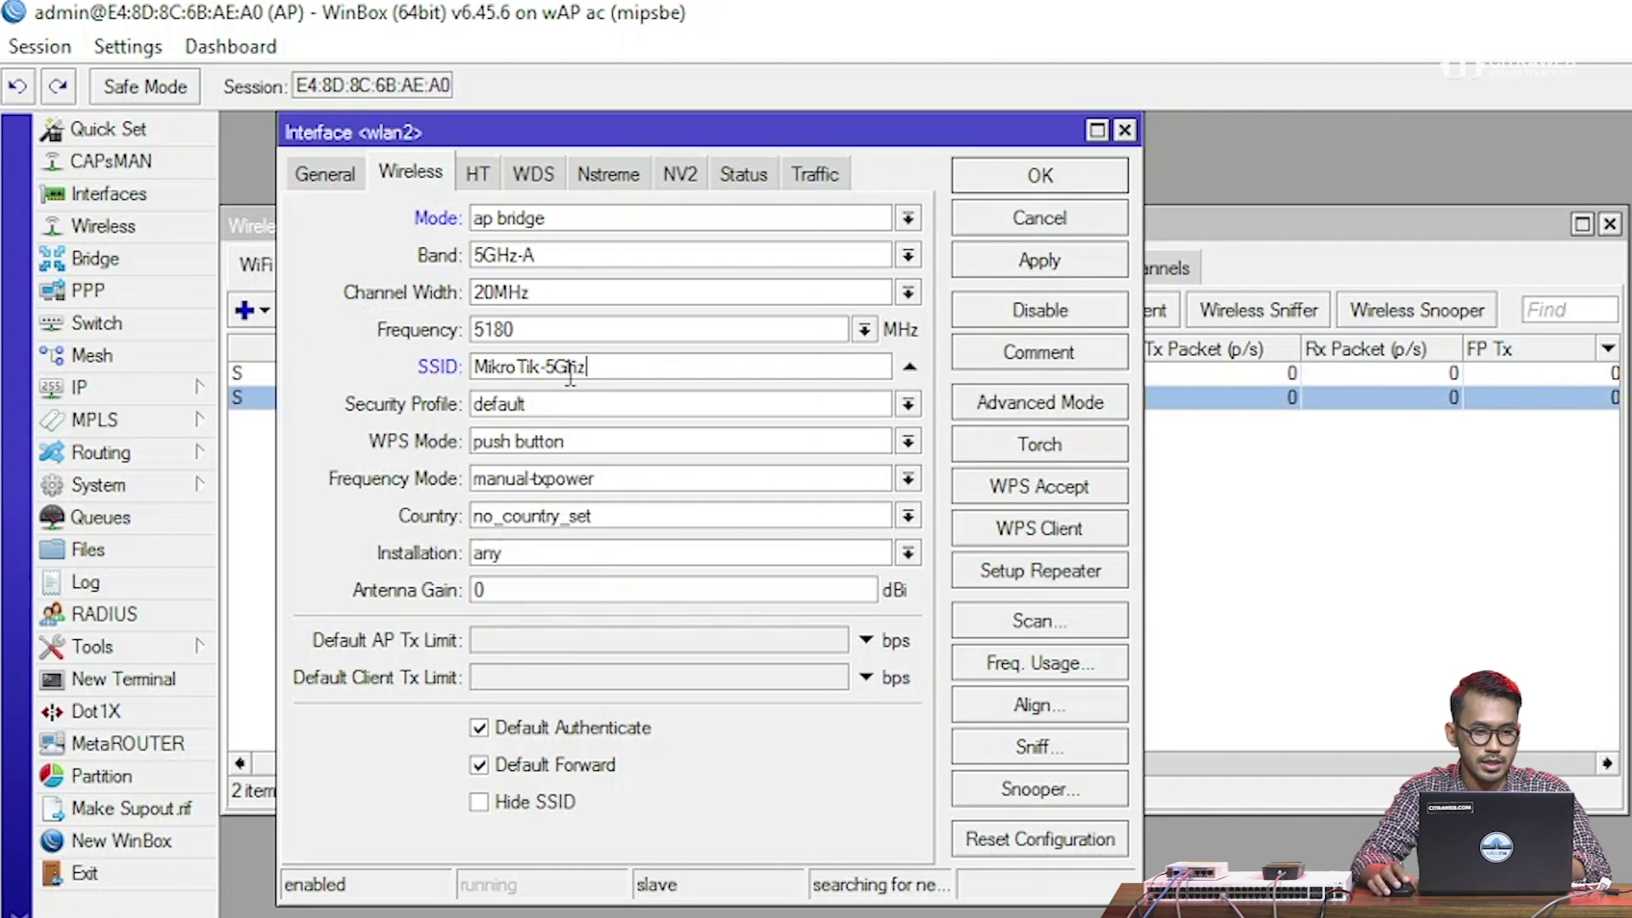
left_click_drag(590, 368, 447, 356)
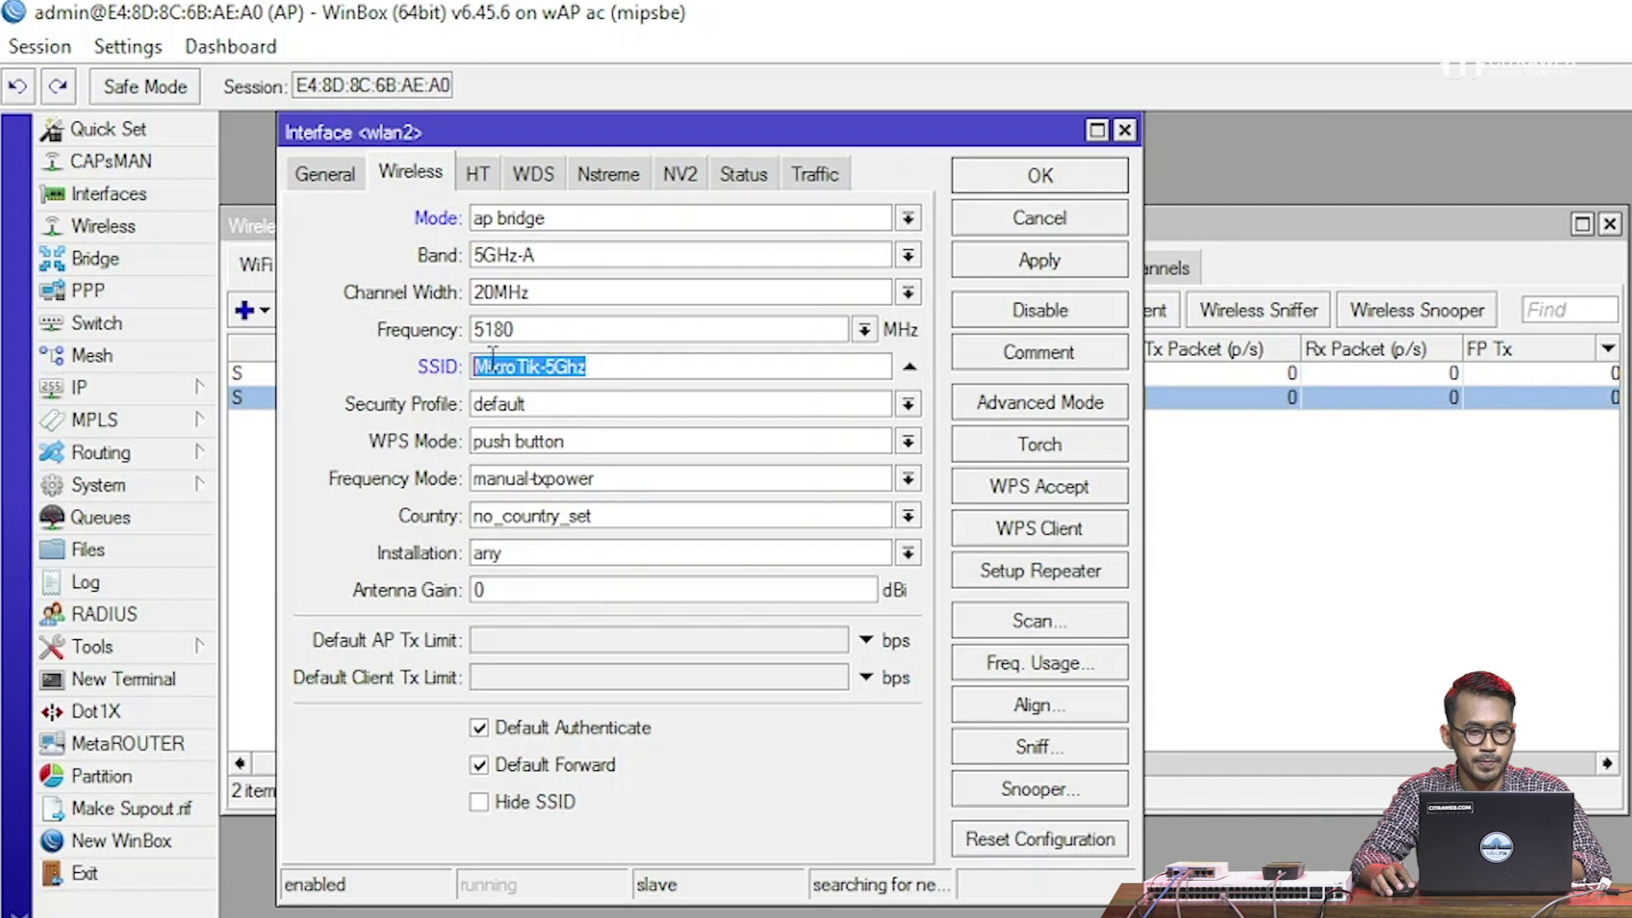
left_click(862, 331)
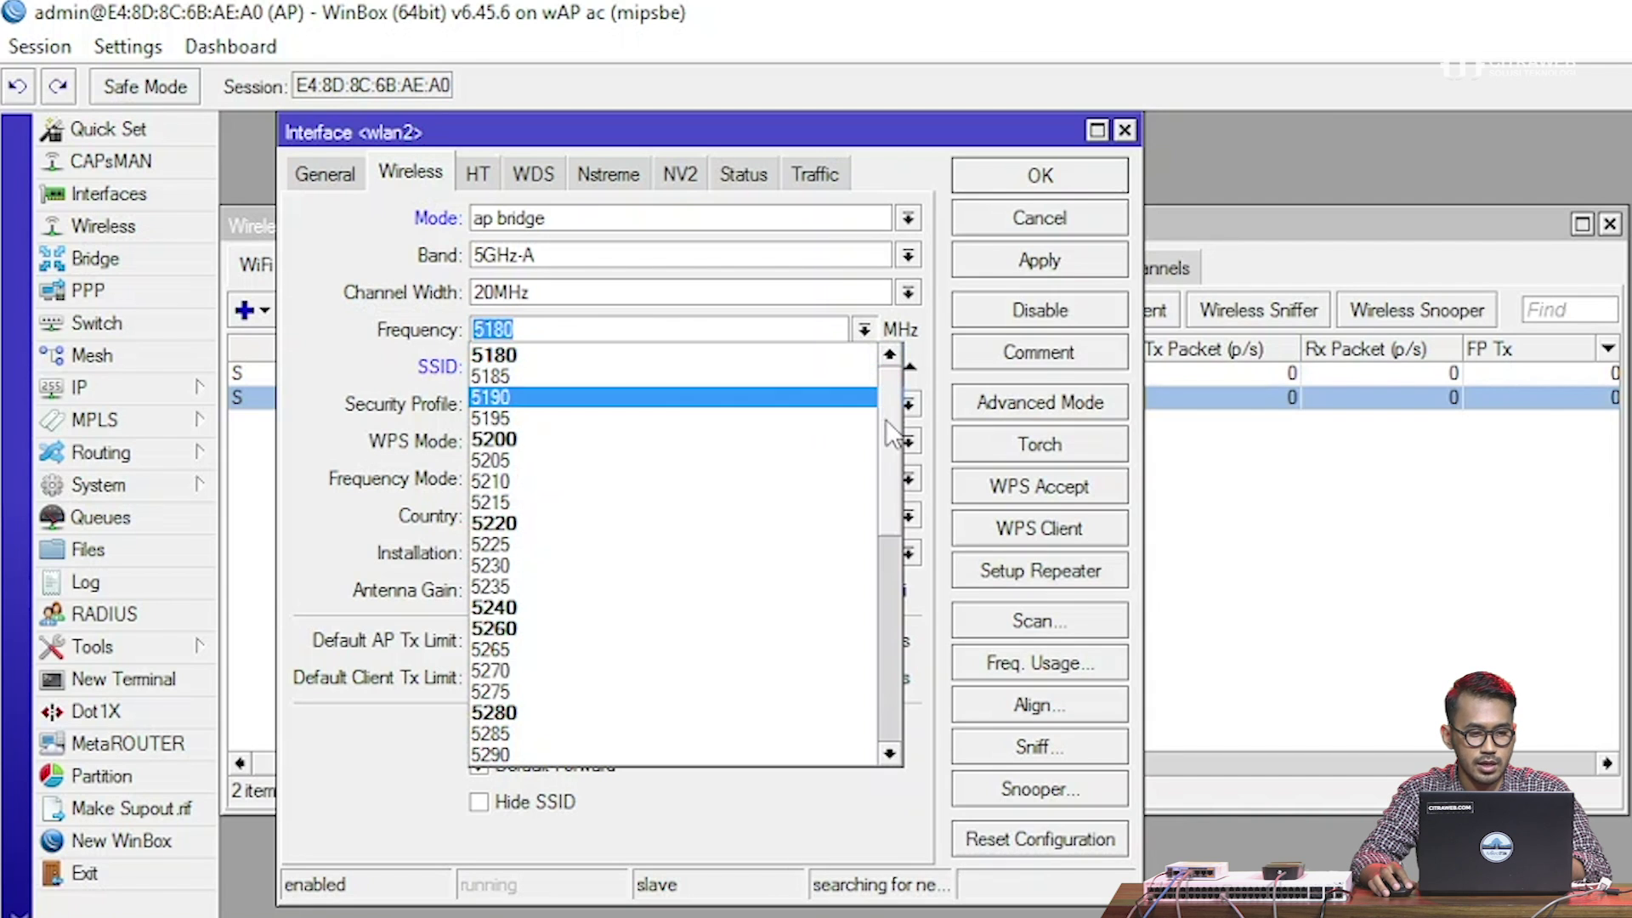
left_click_drag(888, 433, 884, 627)
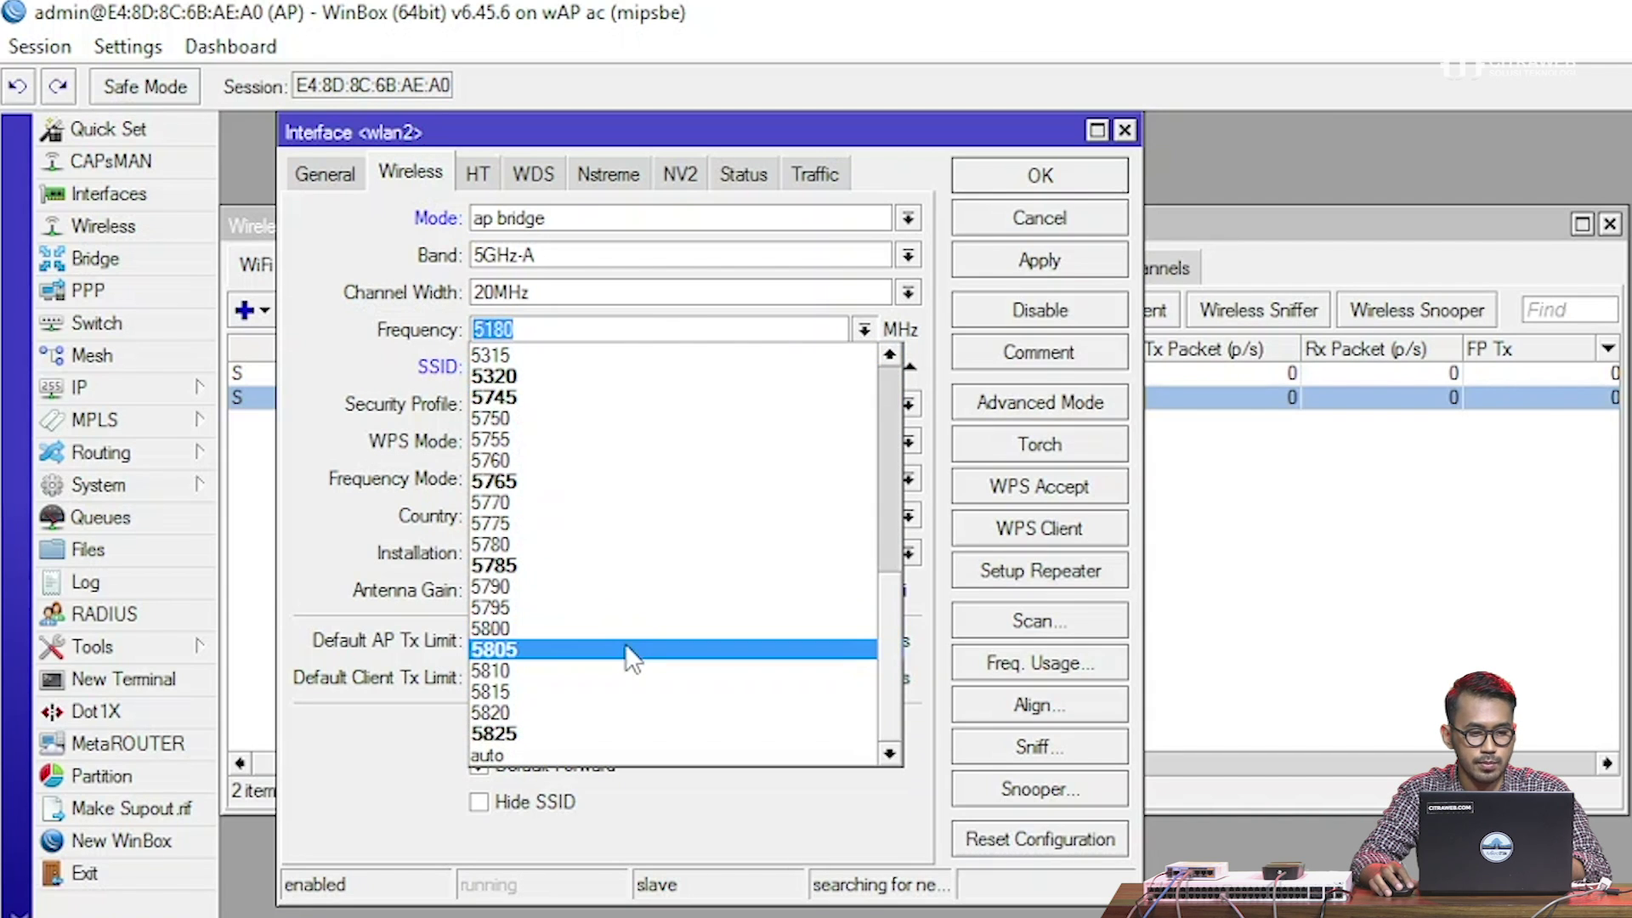
left_click(626, 647)
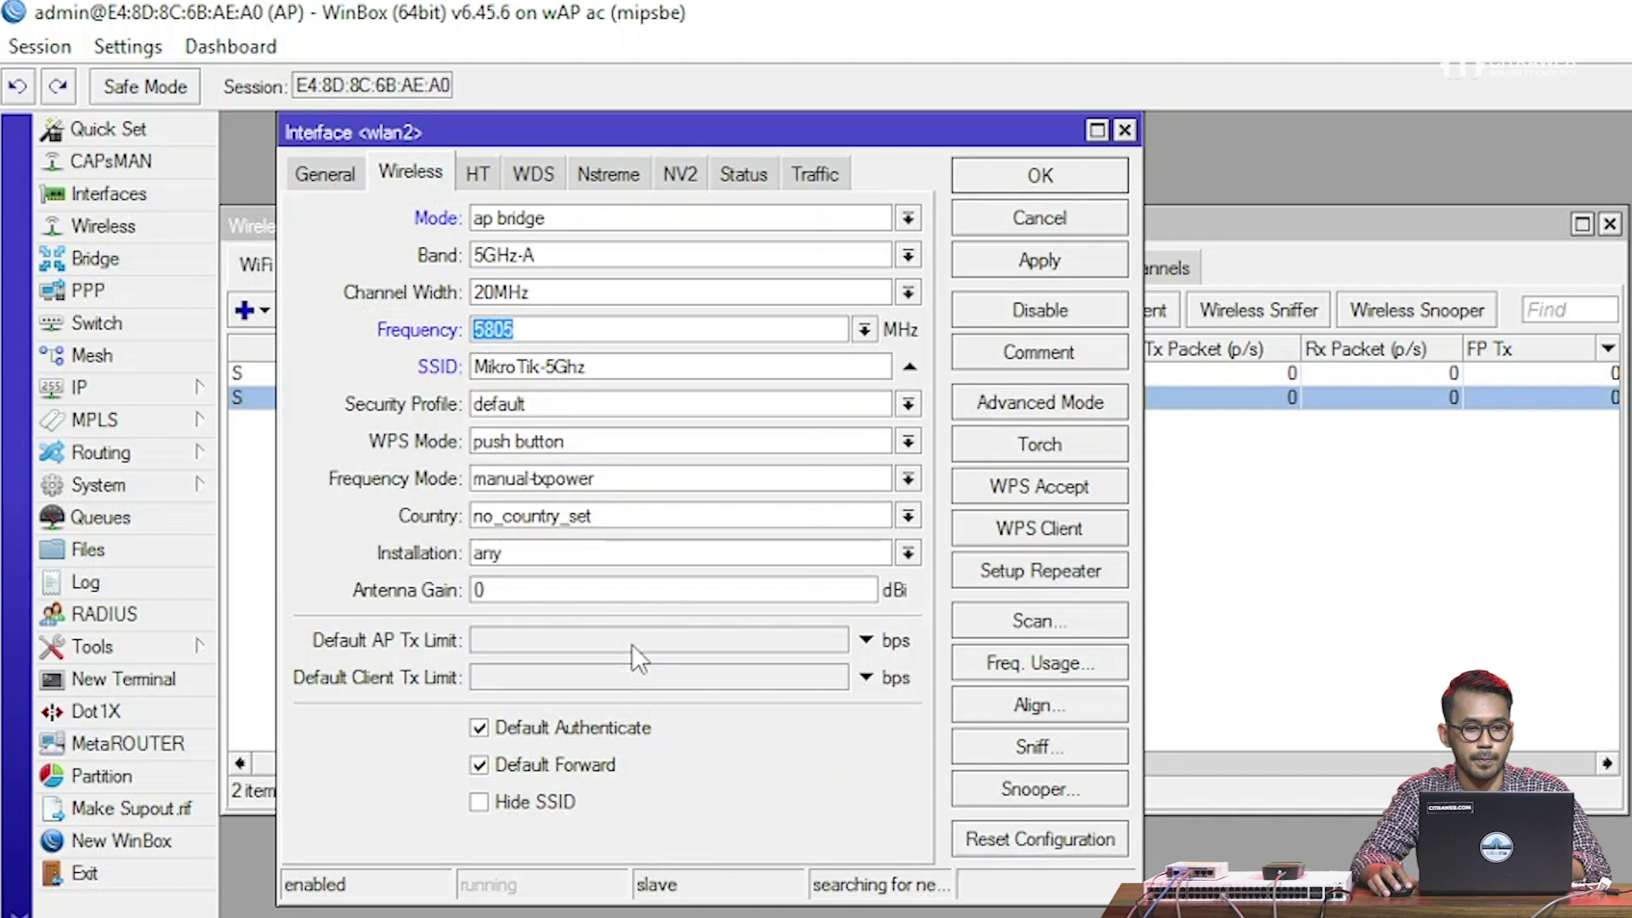
left_click(1035, 265)
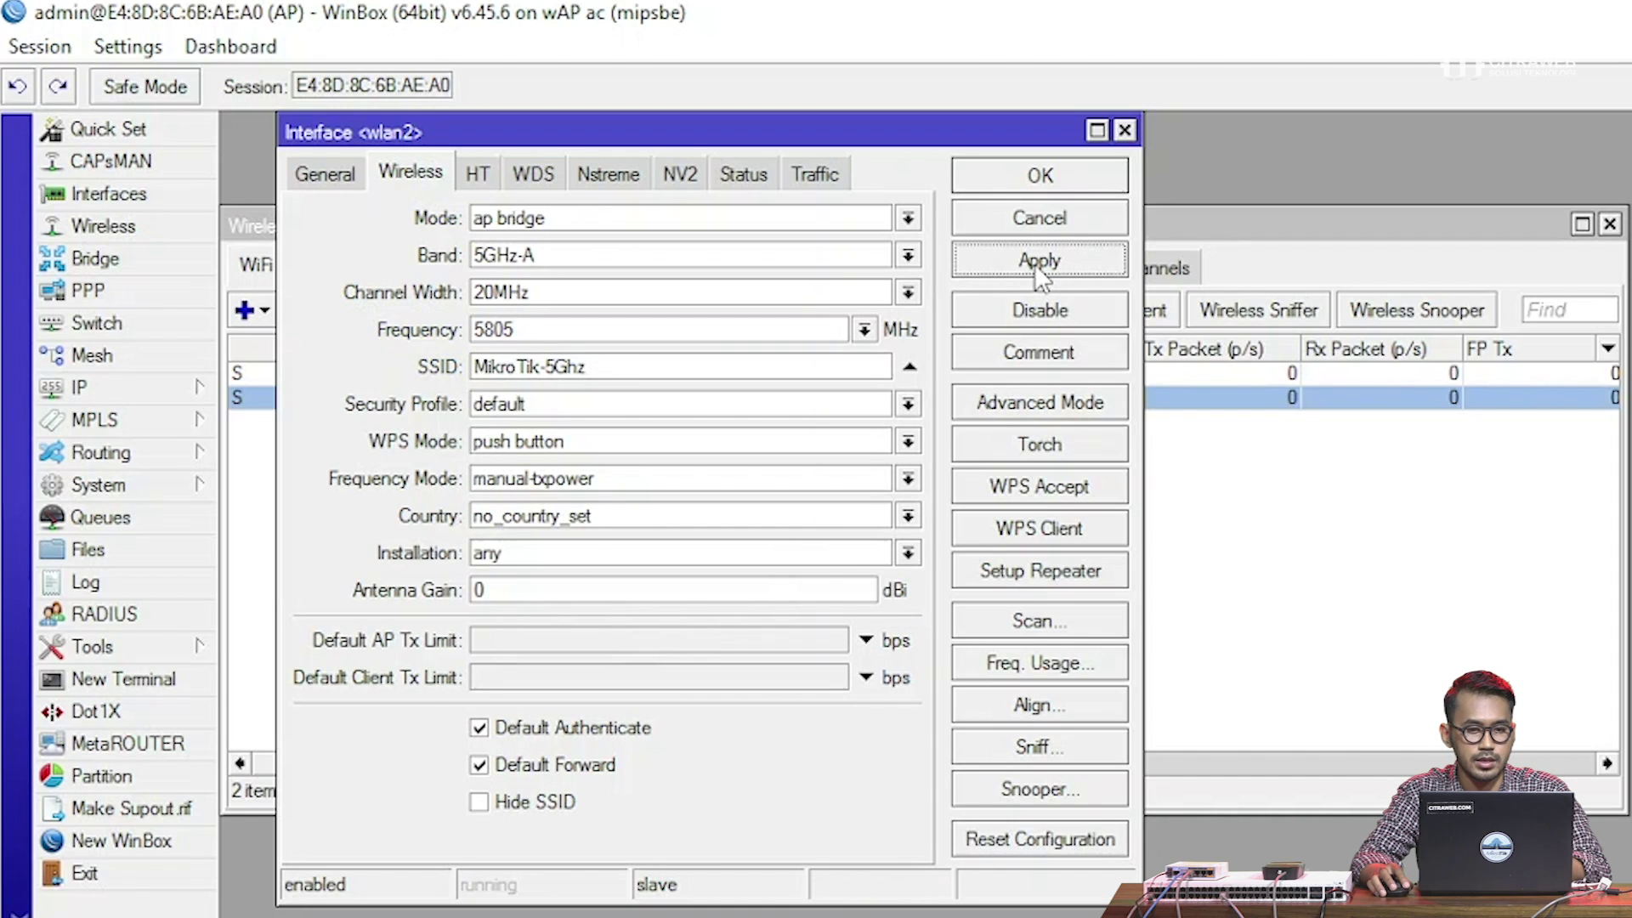
left_click(1054, 180)
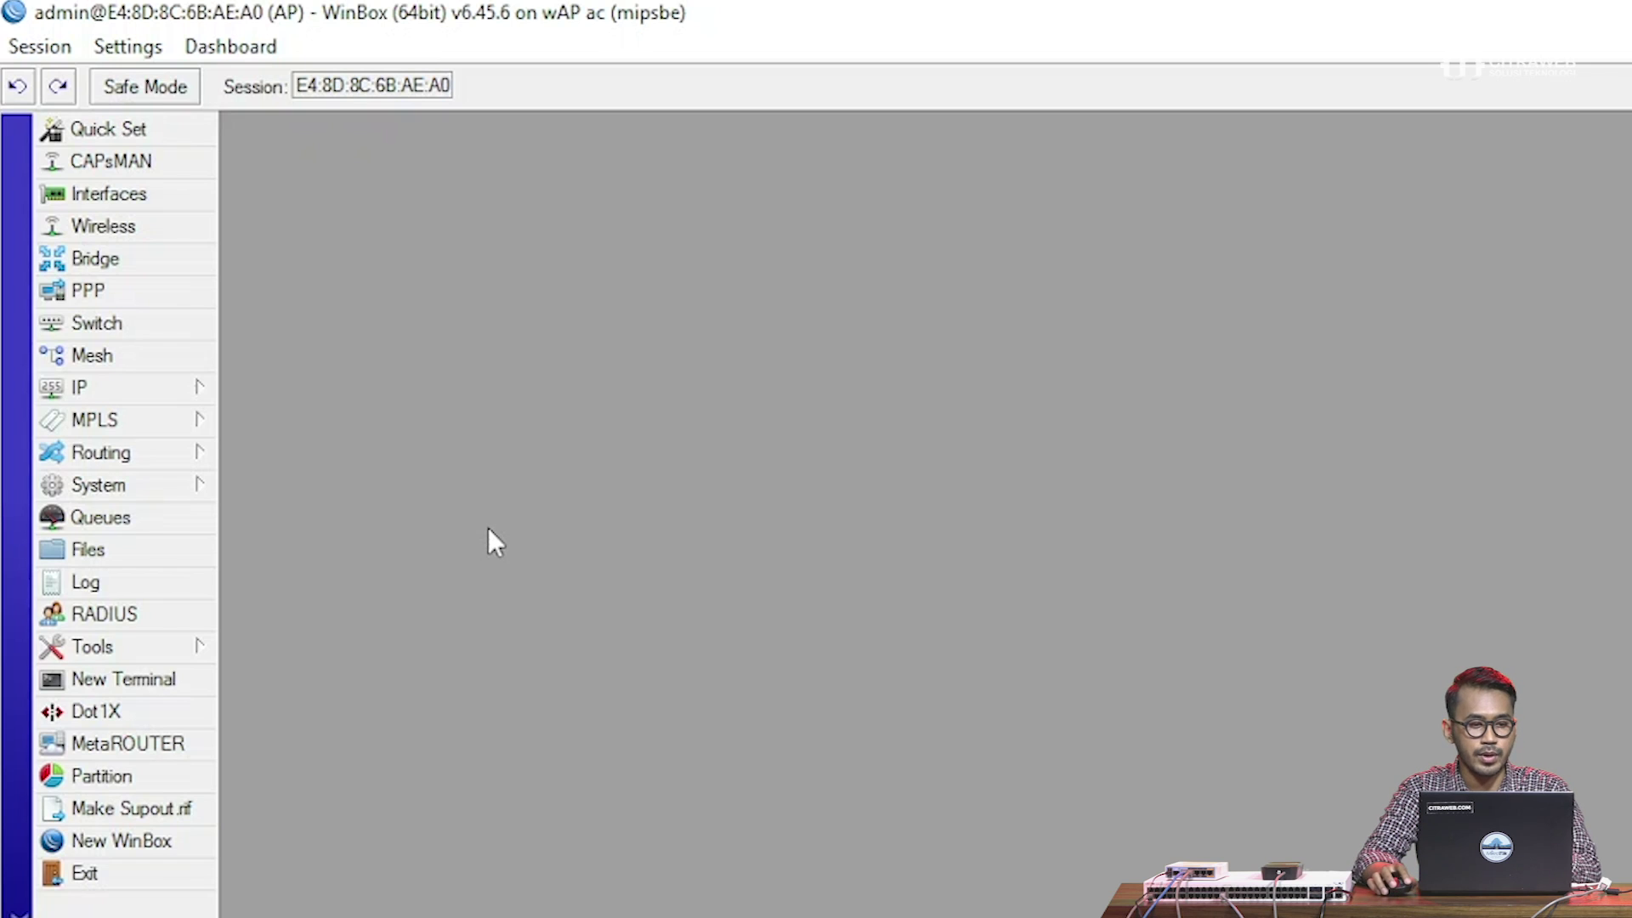
Add a new DHCP client on interface bridge1 under IP > DHCP Client
left_click(170, 396)
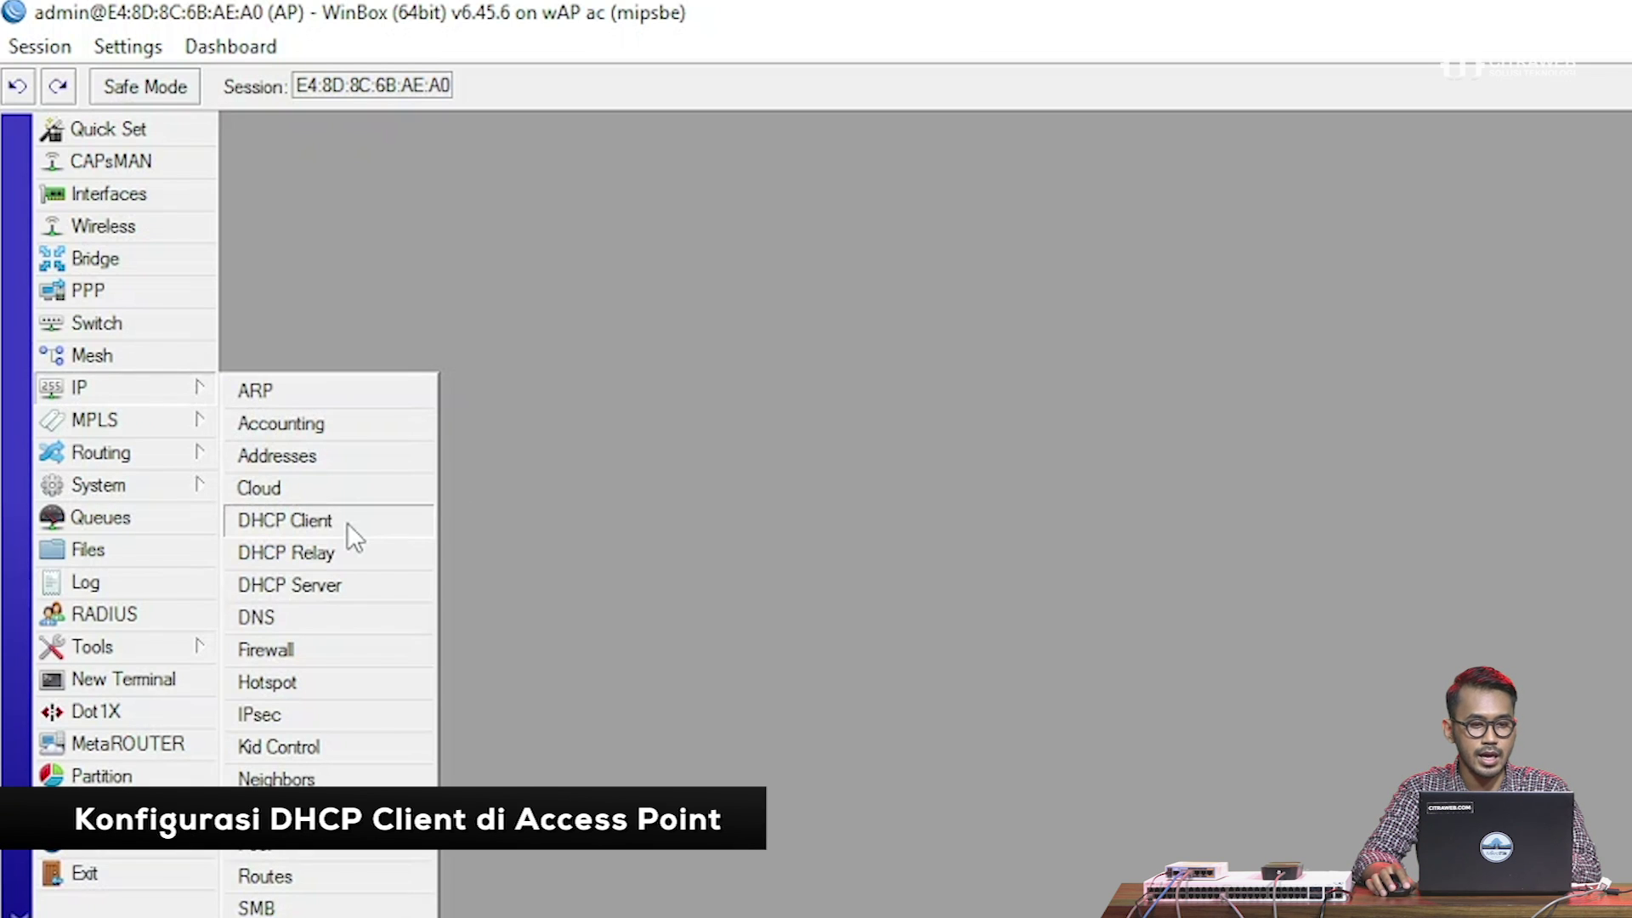
left_click(347, 521)
left_click_drag(461, 188, 377, 140)
left_click(263, 224)
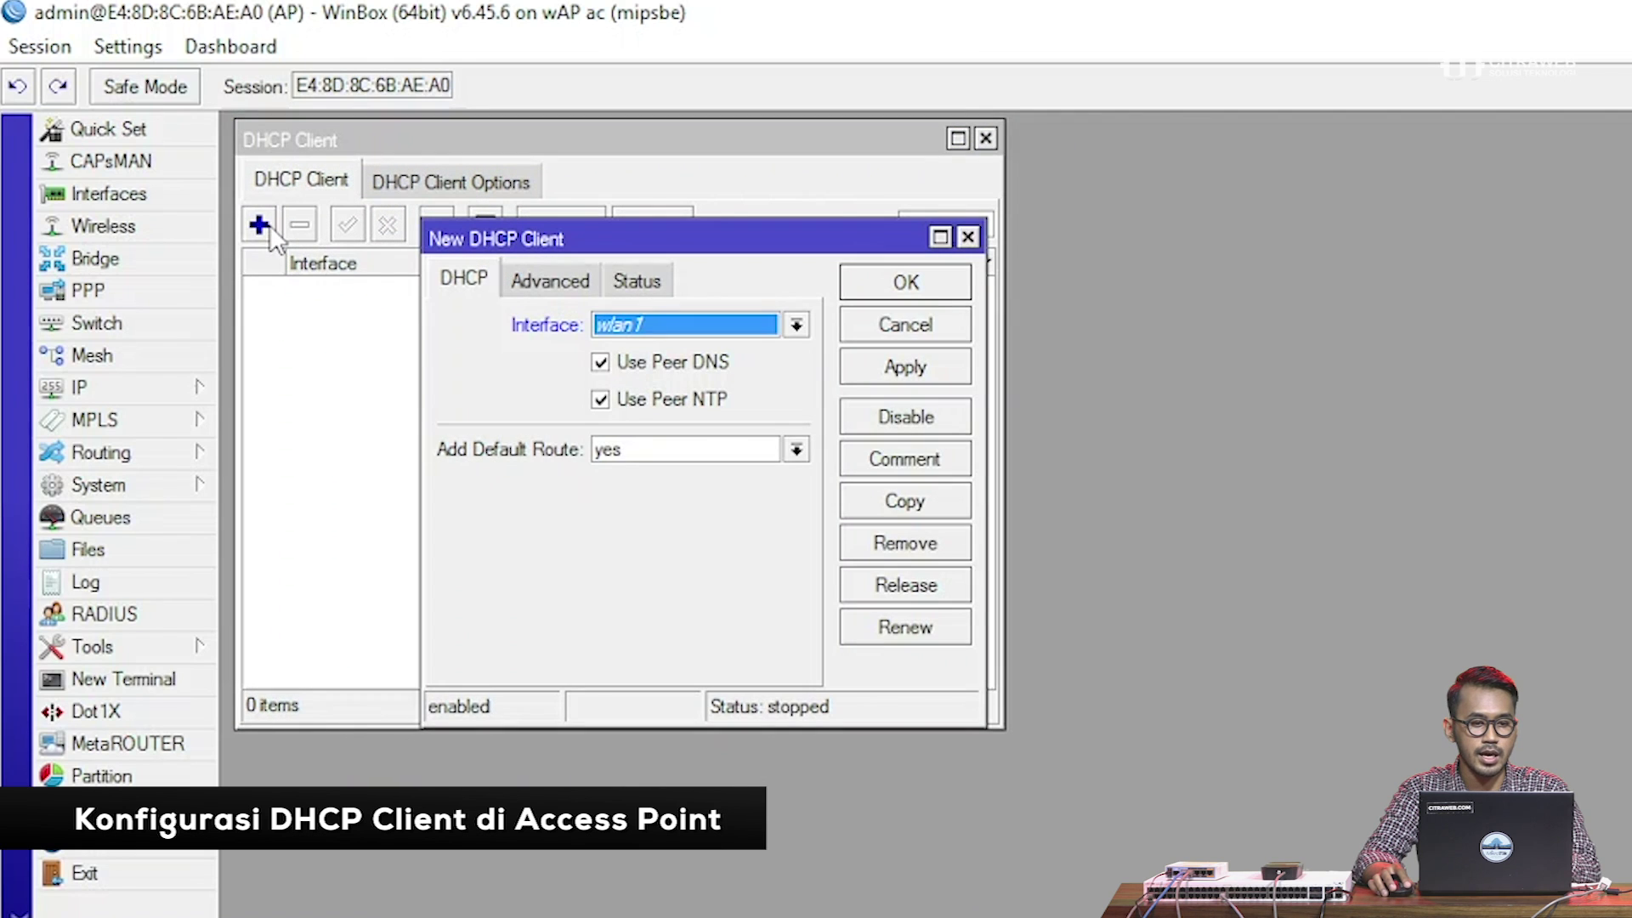
left_click(607, 323)
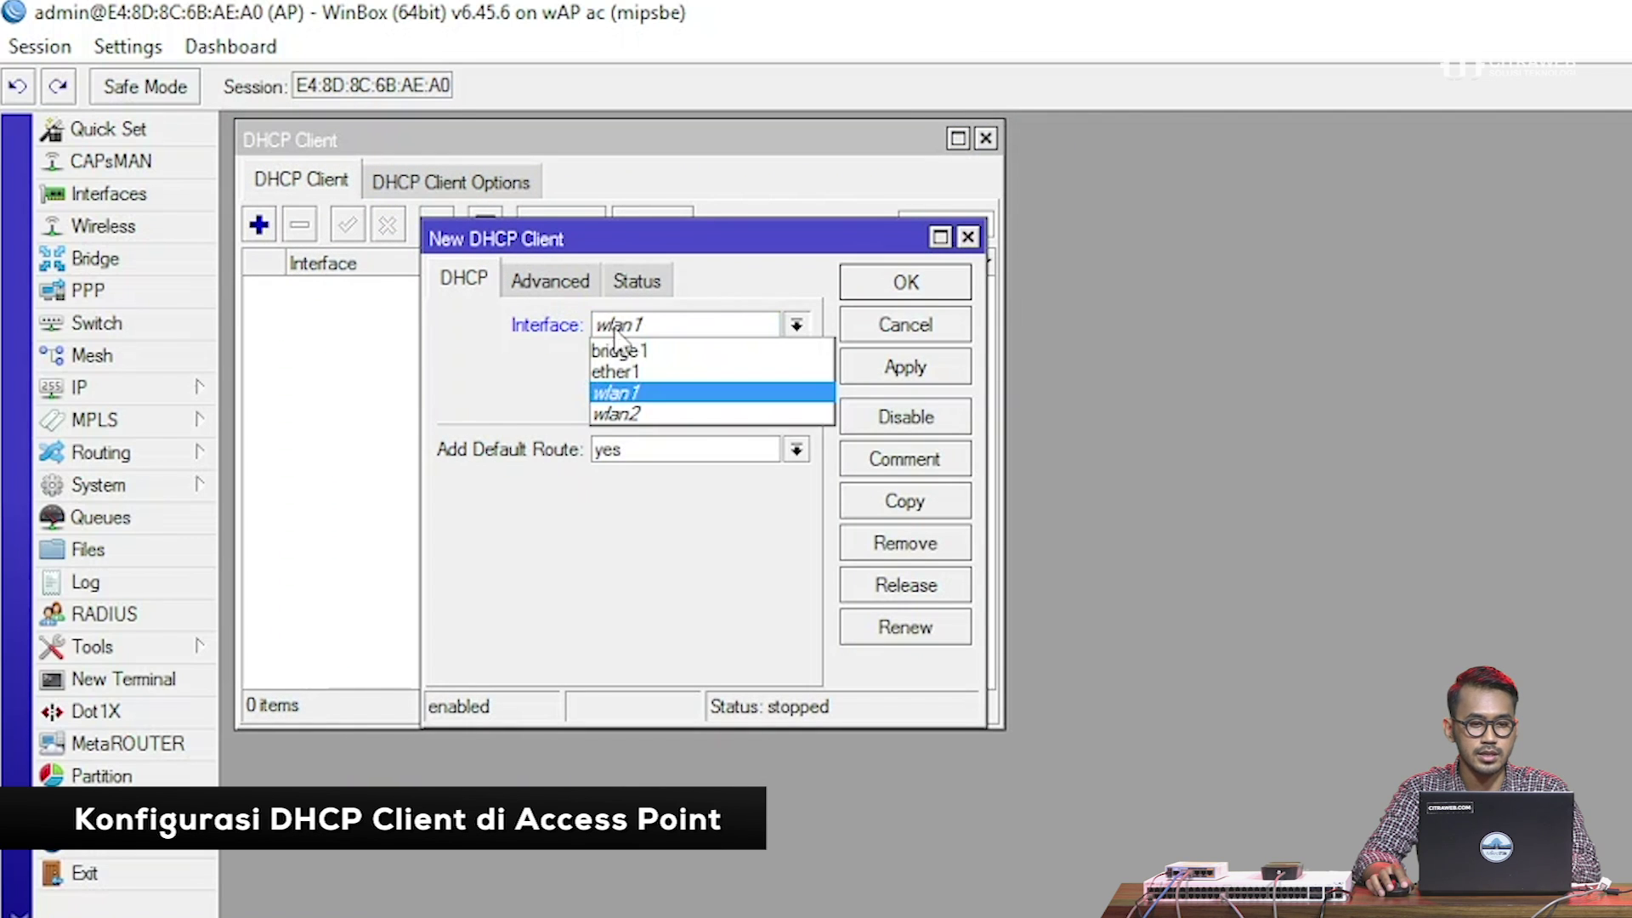
left_click(636, 351)
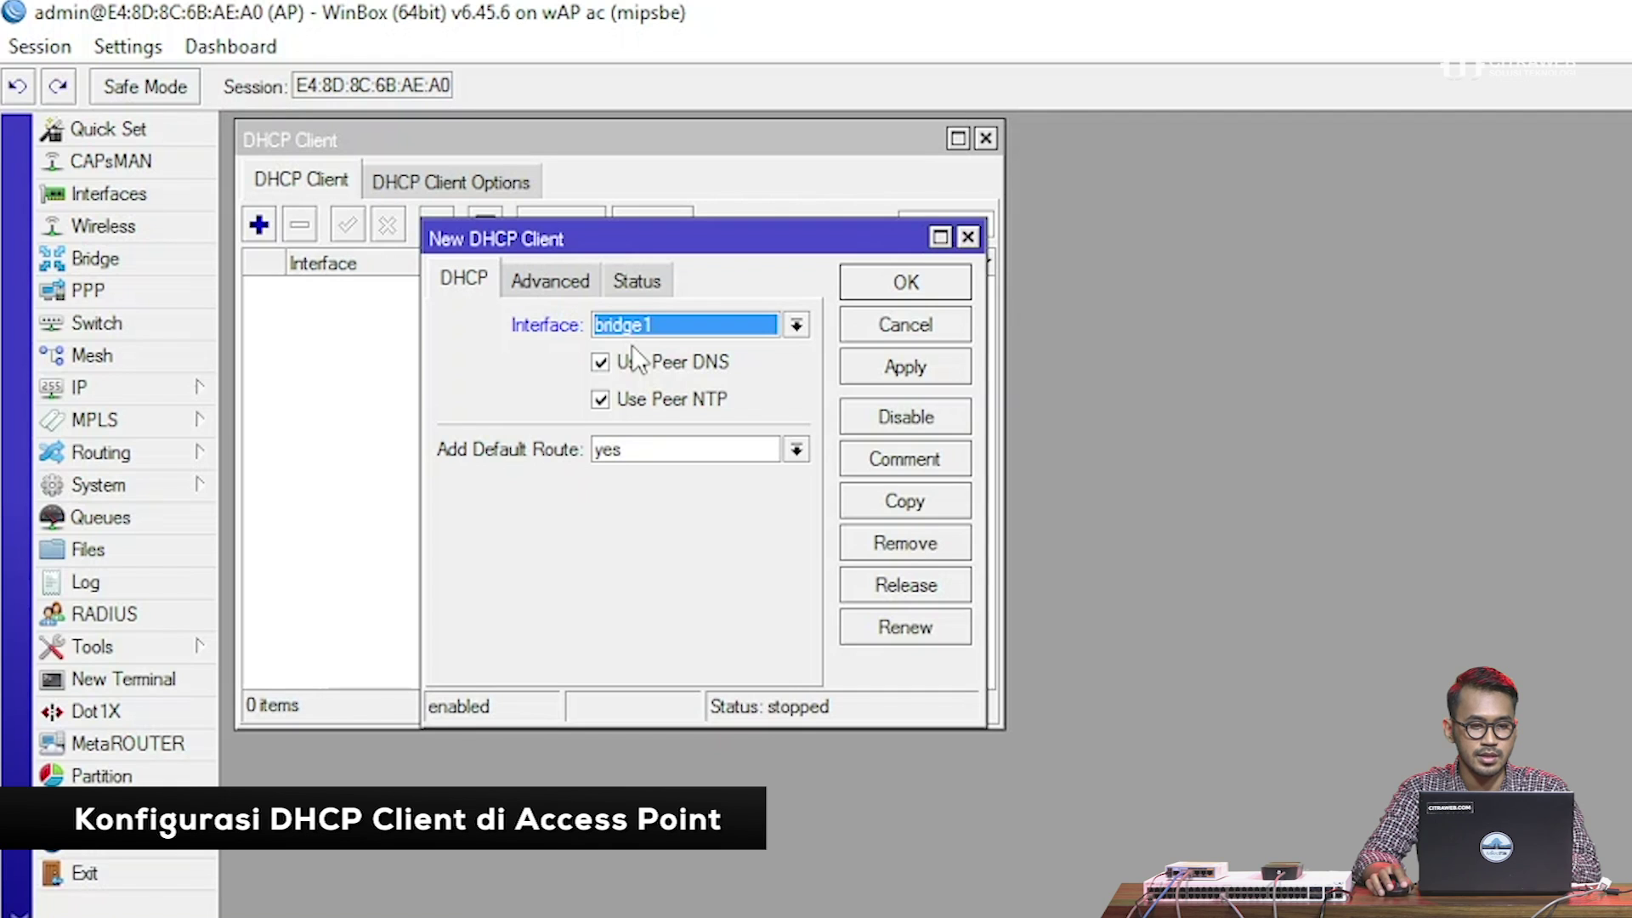
left_click(903, 368)
left_click(918, 282)
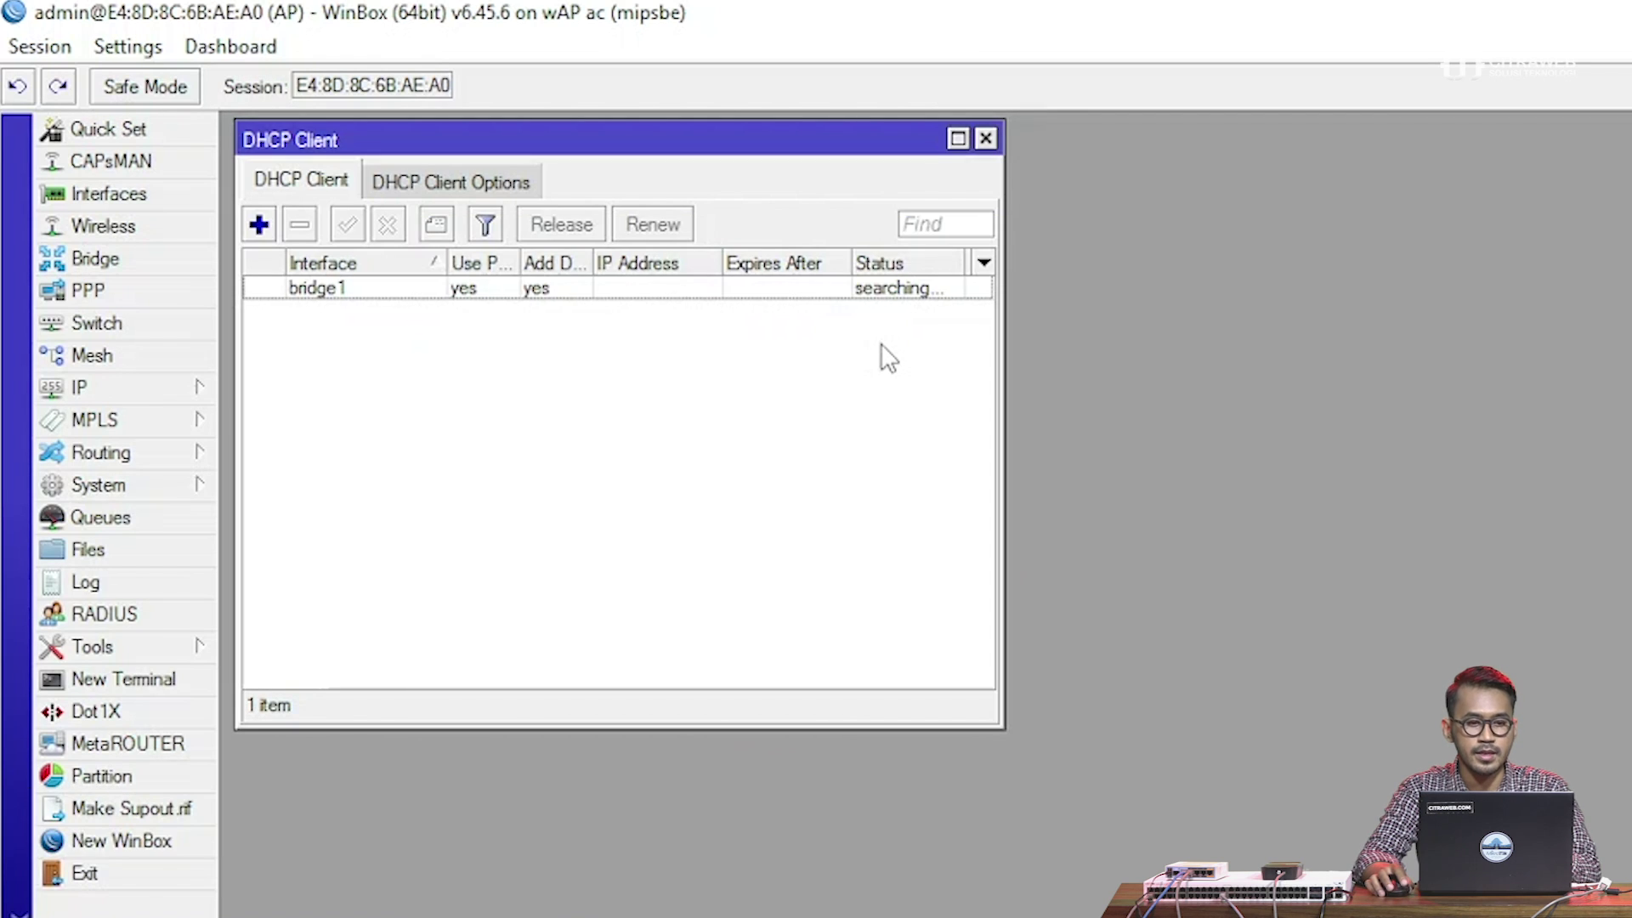